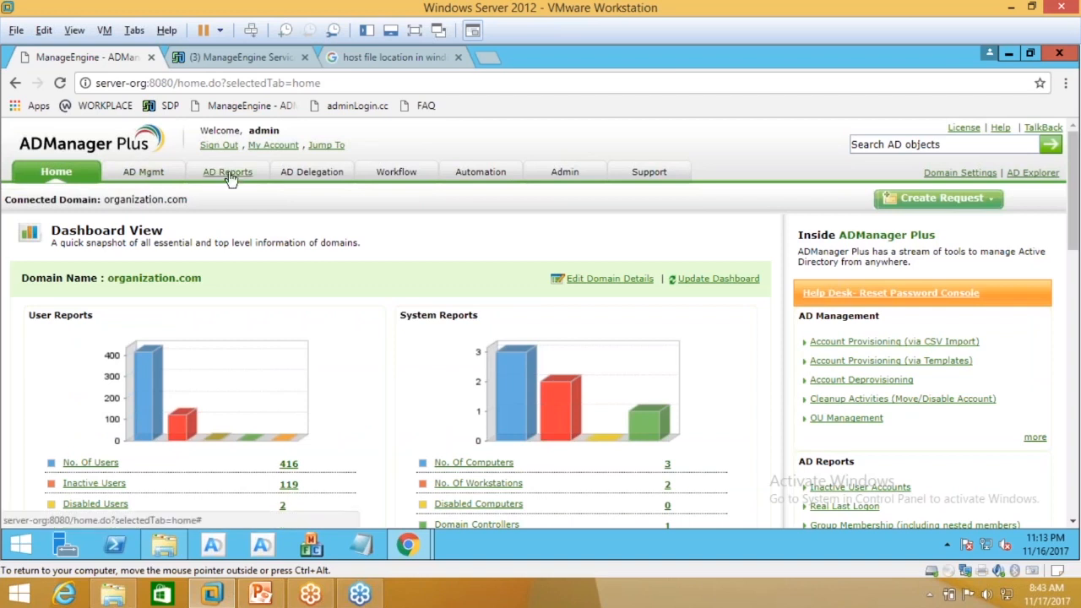
Step: Browse the sections of the AD Mgmt tab
{"action": "left_click", "coordinate": [143, 173]}
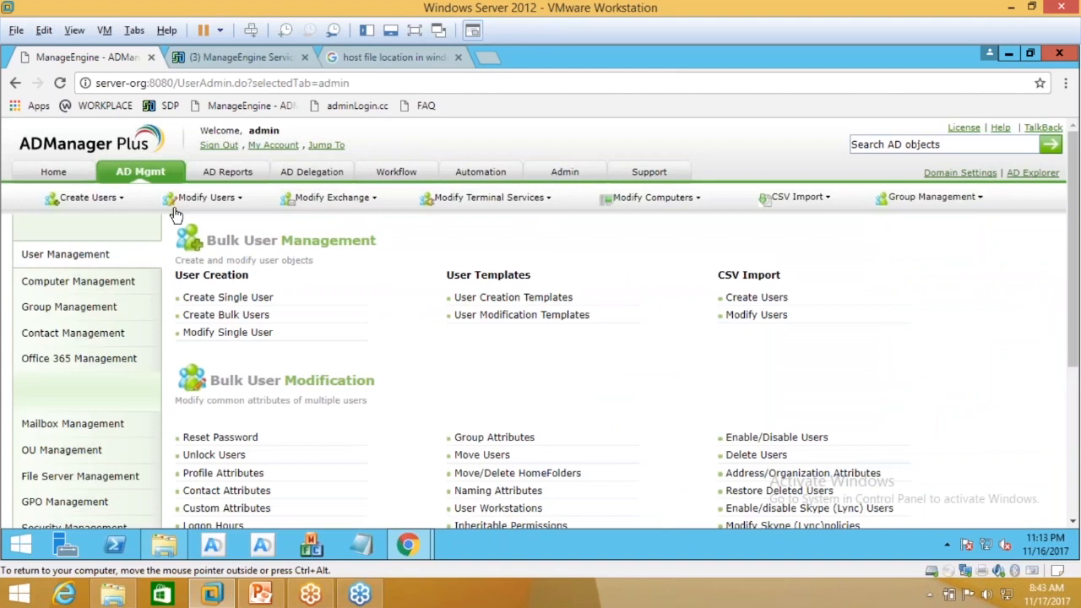
{"action": "scroll", "coordinate": [231, 406], "scroll_direction": "down", "scroll_amount": 3}
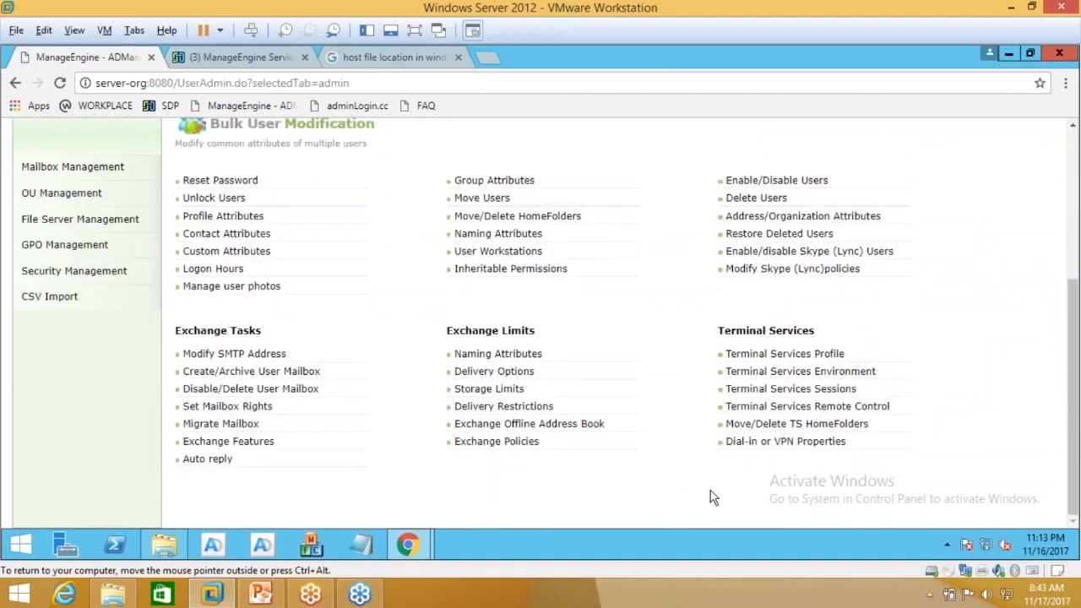
{"action": "scroll", "coordinate": [376, 273], "scroll_direction": "up", "scroll_amount": 3}
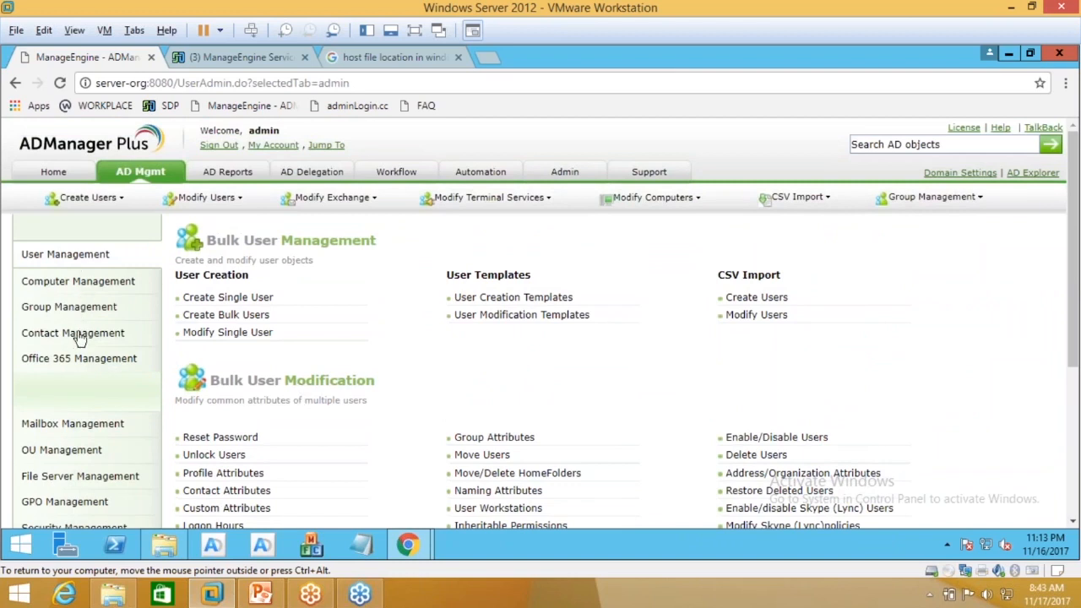
{"action": "scroll", "coordinate": [77, 385], "scroll_direction": "down", "scroll_amount": 1}
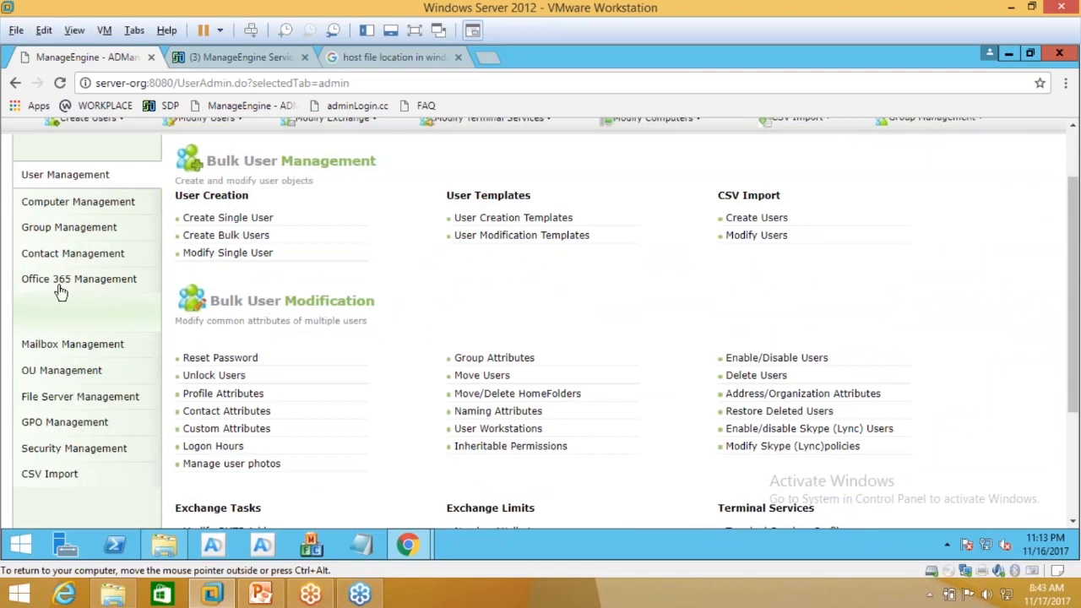
{"action": "scroll", "coordinate": [61, 292], "scroll_direction": "up", "scroll_amount": 1}
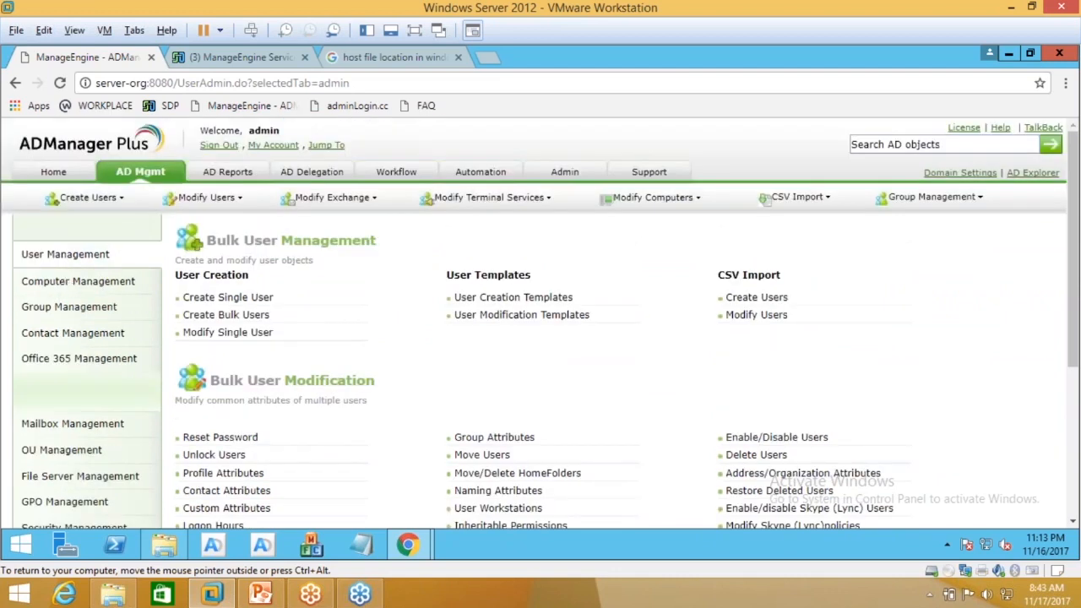
Step: Review the User Reports under AD Reports, then move on to Scheduled Automation
{"action": "left_click", "coordinate": [227, 172]}
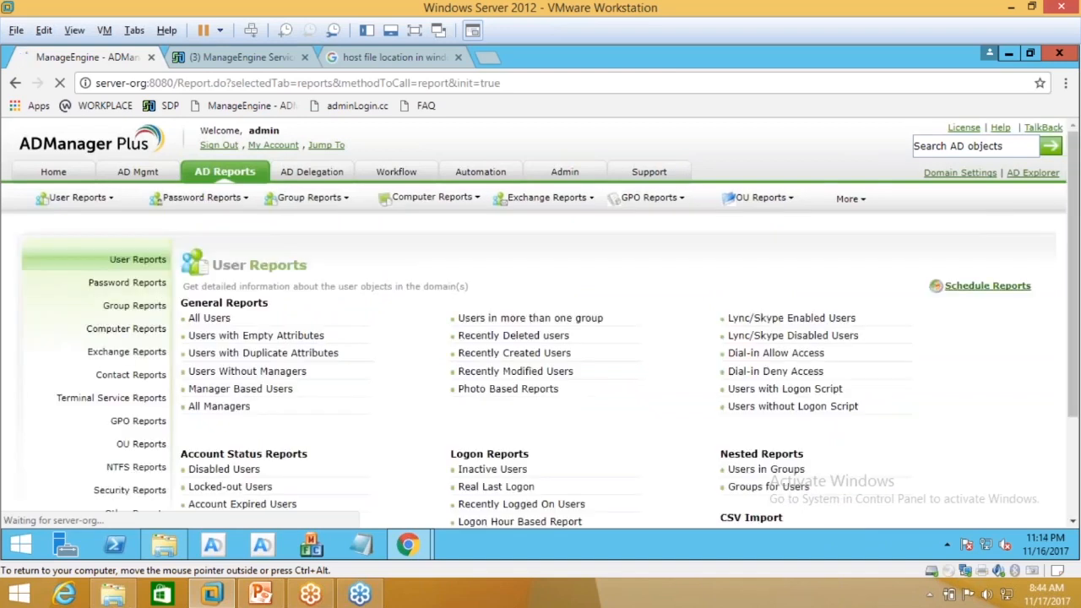
{"action": "scroll", "coordinate": [300, 305], "scroll_direction": "down", "scroll_amount": 1}
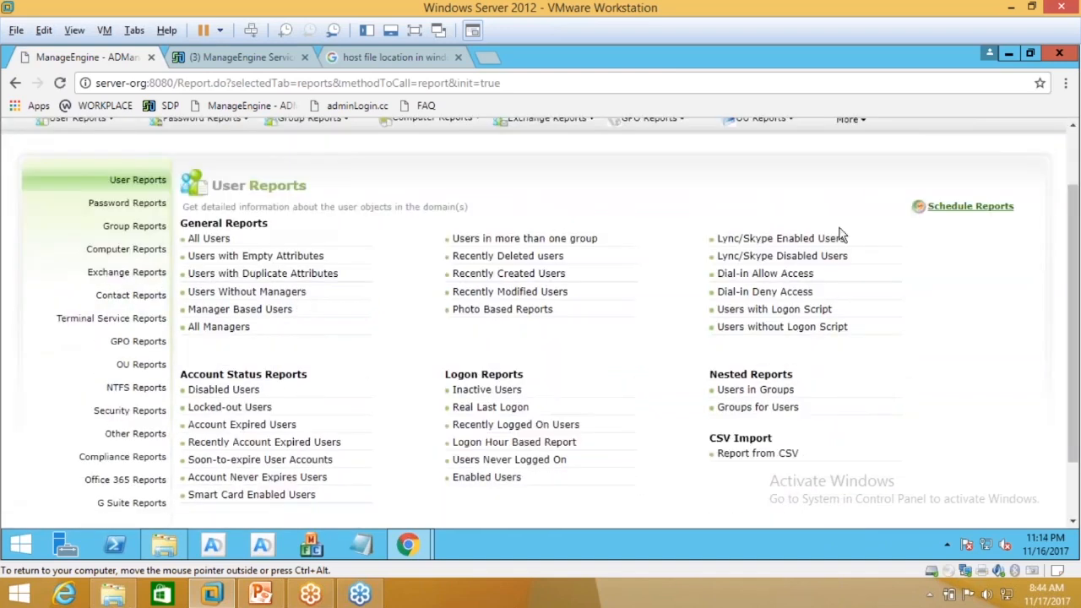
{"action": "scroll", "coordinate": [422, 493], "scroll_direction": "up", "scroll_amount": 1}
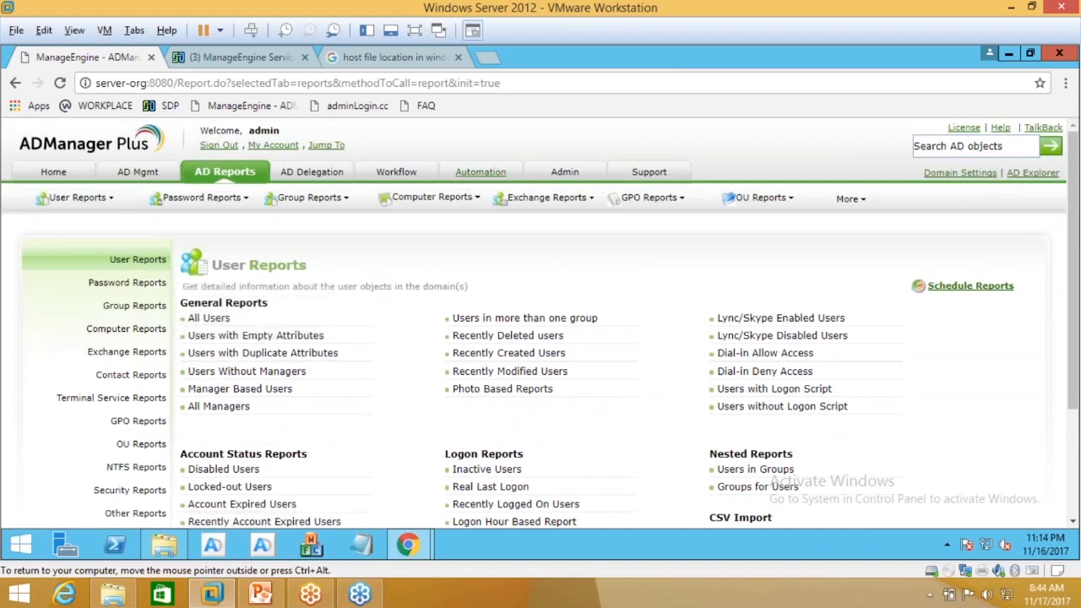
{"action": "left_click", "coordinate": [481, 172]}
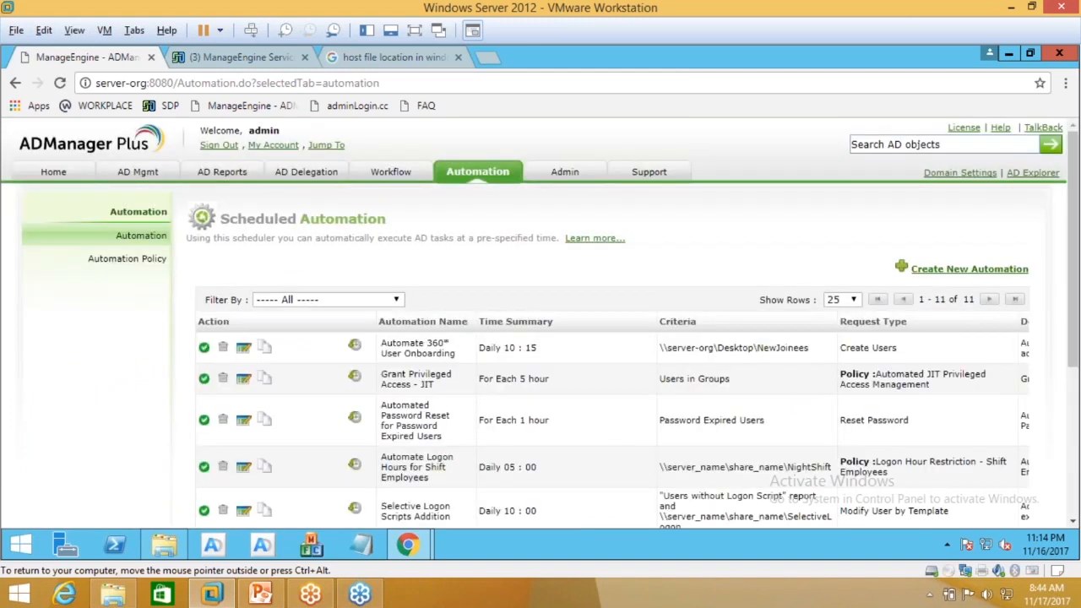
Step: Review the 11 scheduled automations, then view Admin's Customize Naming Formats list
{"action": "scroll", "coordinate": [464, 267], "scroll_direction": "down", "scroll_amount": 1}
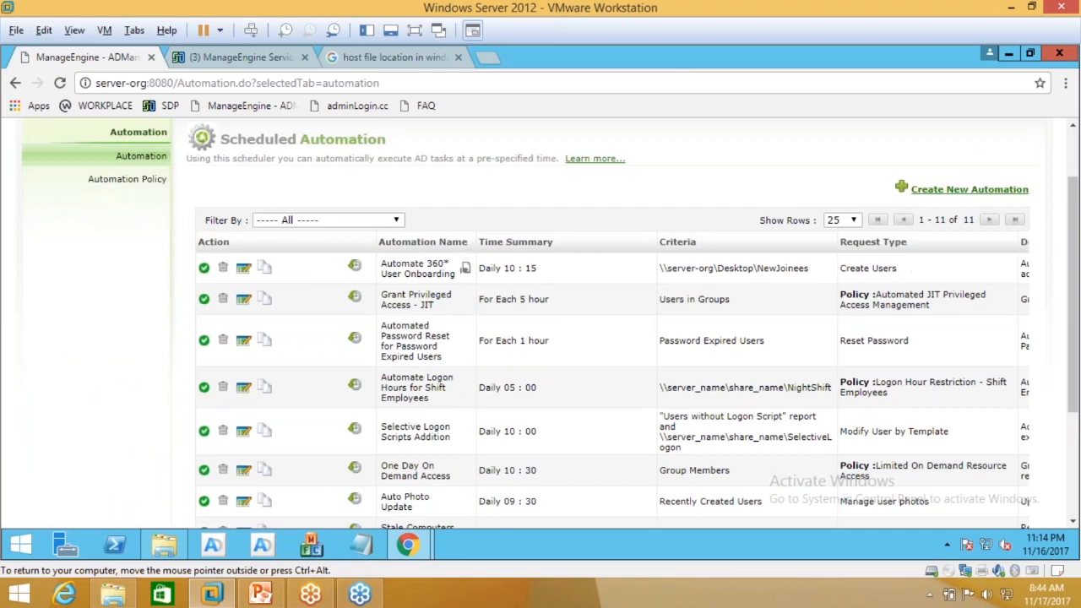
{"action": "scroll", "coordinate": [422, 355], "scroll_direction": "down", "scroll_amount": 2}
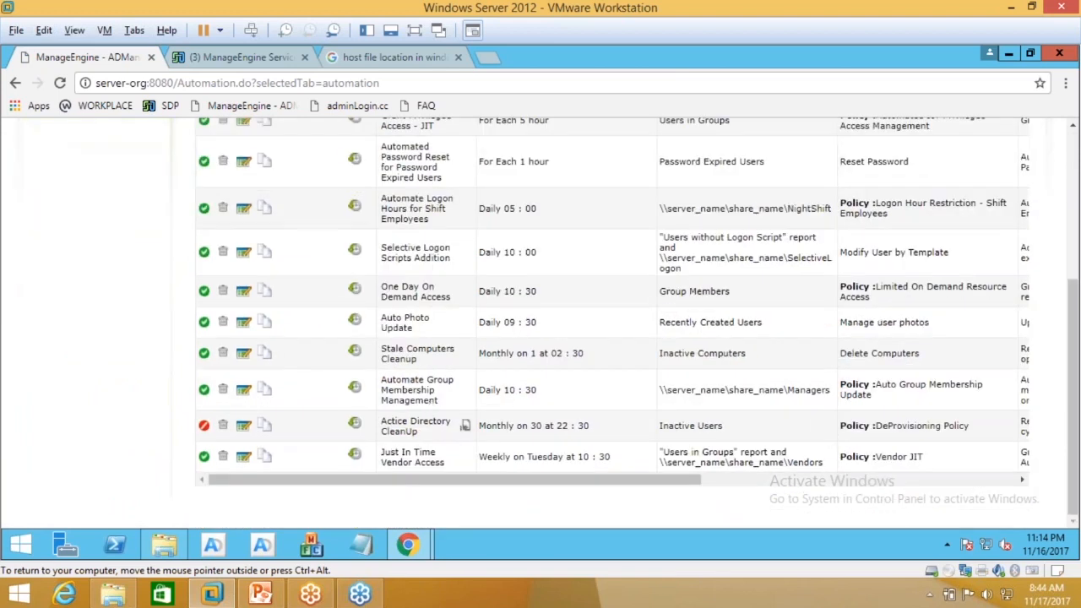
{"action": "scroll", "coordinate": [394, 420], "scroll_direction": "up", "scroll_amount": 3}
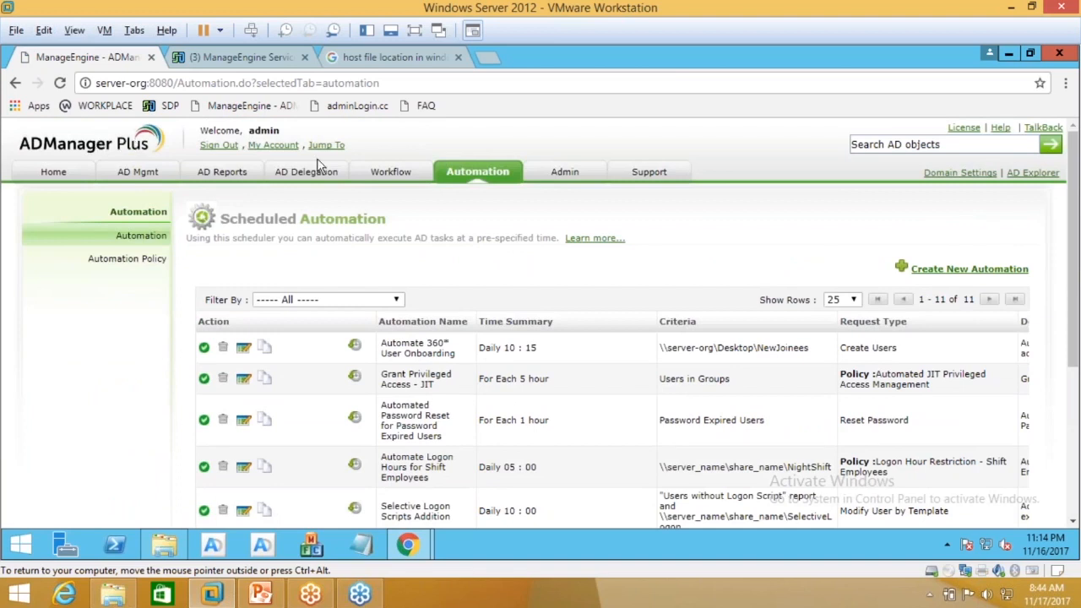
{"action": "left_click", "coordinate": [564, 171]}
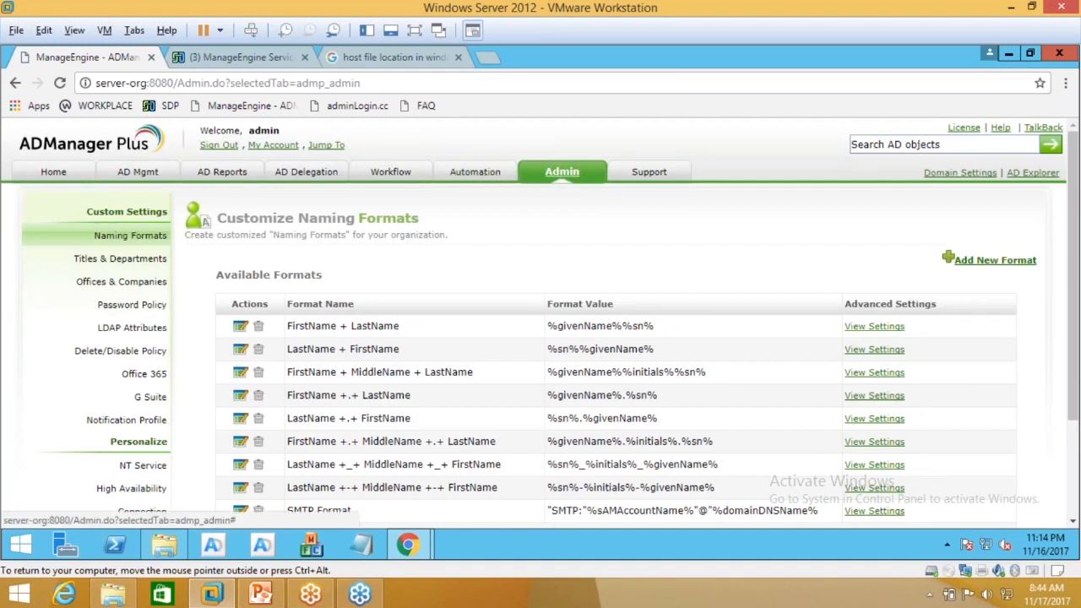
{"action": "scroll", "coordinate": [368, 320], "scroll_direction": "down", "scroll_amount": 1}
Step: View the ServiceDesk Plus integration's server name and port values under Integrations
{"action": "left_click", "coordinate": [139, 478]}
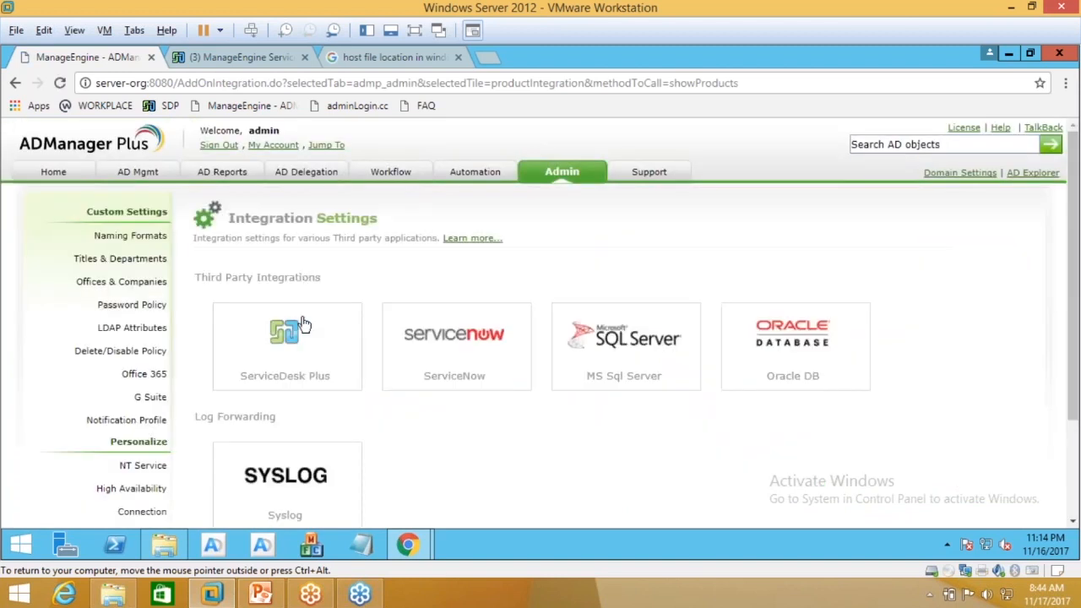
{"action": "scroll", "coordinate": [287, 321], "scroll_direction": "down", "scroll_amount": 1}
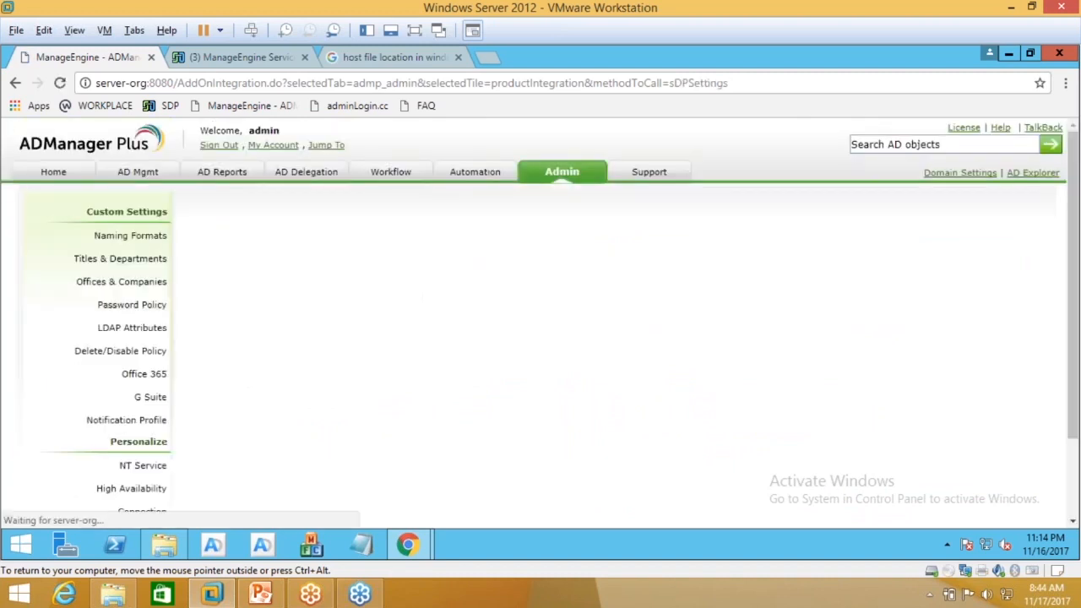
{"action": "scroll", "coordinate": [540, 321], "scroll_direction": "down", "scroll_amount": 2}
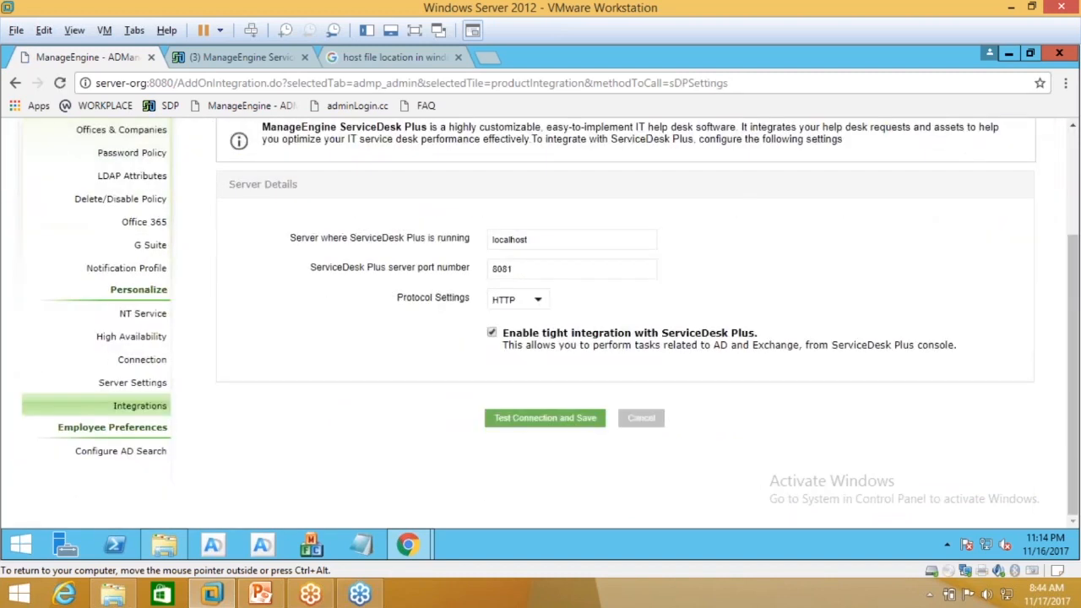
{"action": "double_click", "coordinate": [509, 239]}
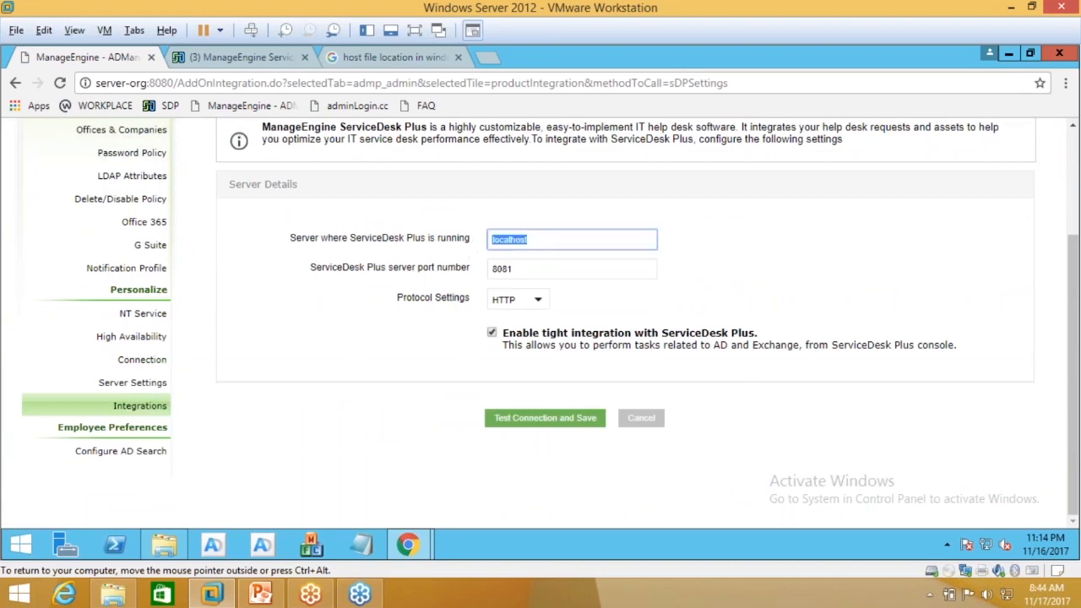
{"action": "key", "text": "Tab"}
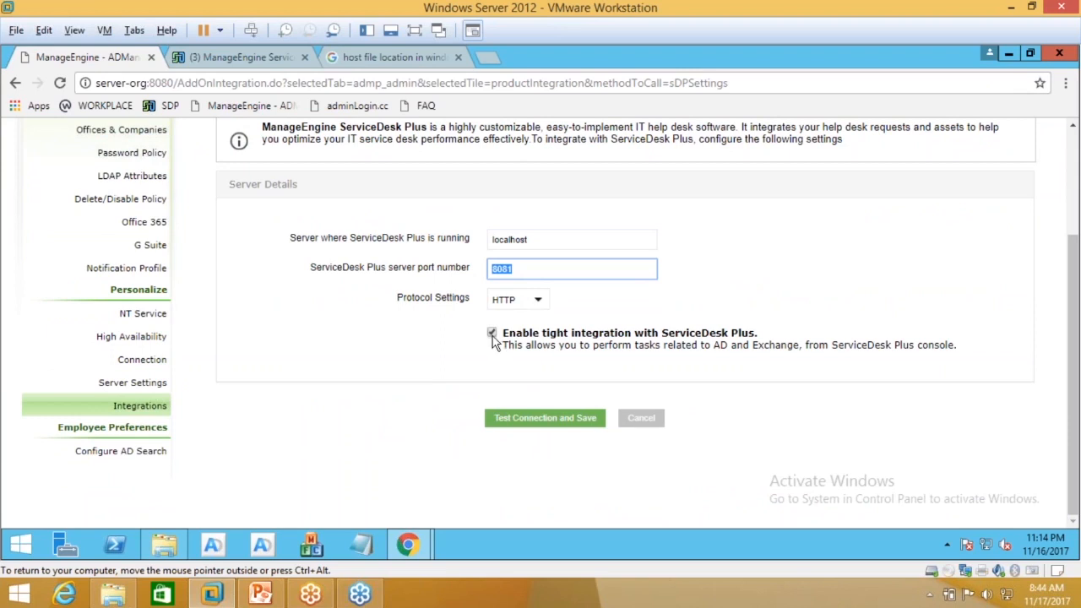
Step: Review the tight integration option, then switch to the ServiceDesk Plus tab
{"action": "left_click_drag", "start_coordinate": [503, 338], "coordinate": [634, 346]}
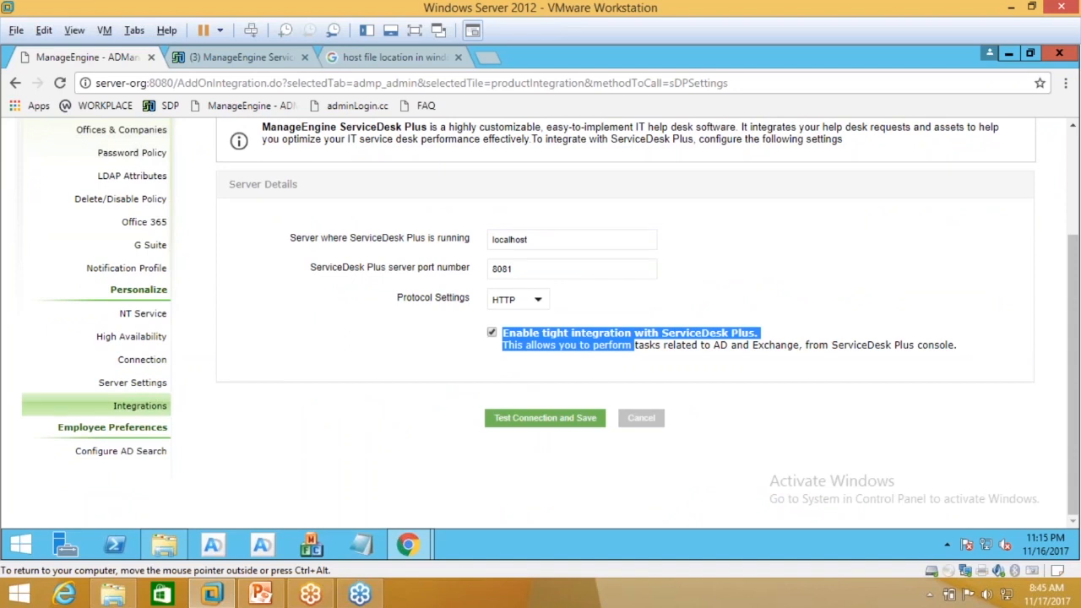
{"action": "left_click", "coordinate": [705, 360]}
{"action": "left_click_drag", "start_coordinate": [706, 361], "coordinate": [804, 362]}
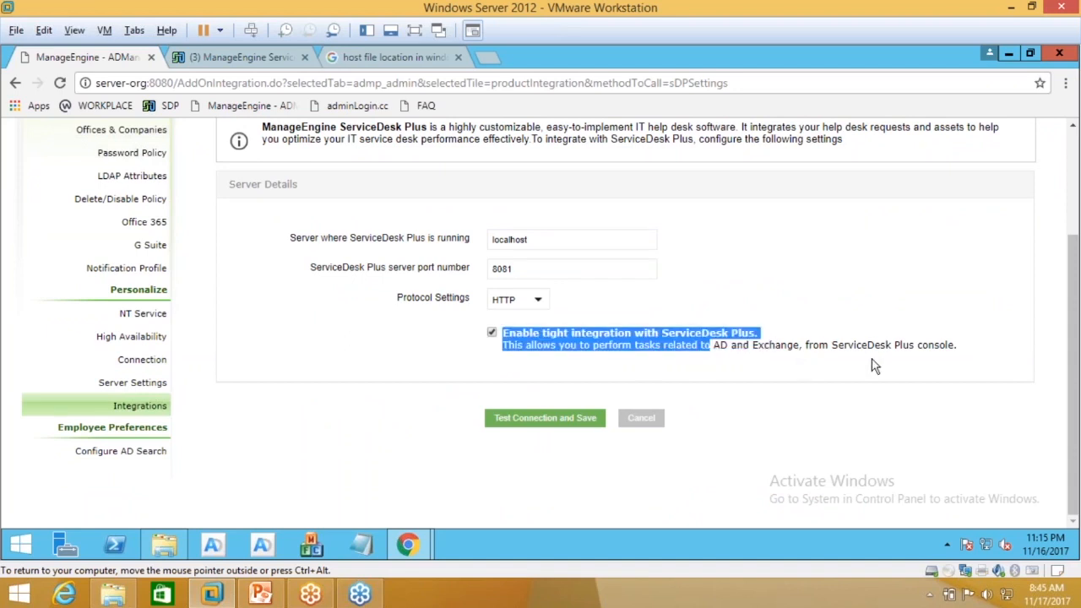
{"action": "scroll", "coordinate": [884, 367], "scroll_direction": "up", "scroll_amount": 2}
{"action": "left_click", "coordinate": [861, 385]}
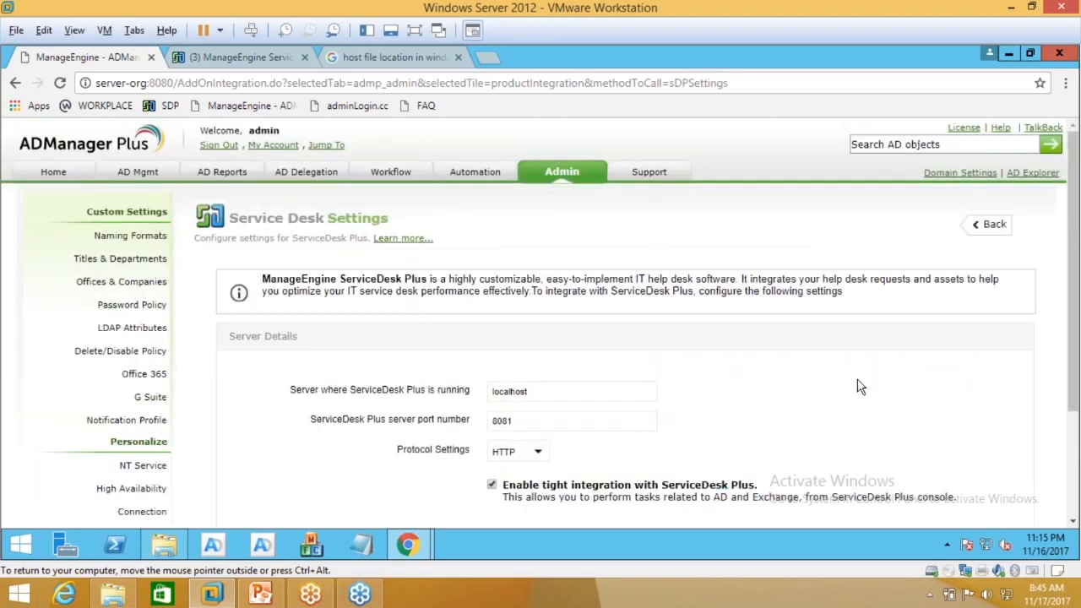
{"action": "scroll", "coordinate": [860, 387], "scroll_direction": "down", "scroll_amount": 1}
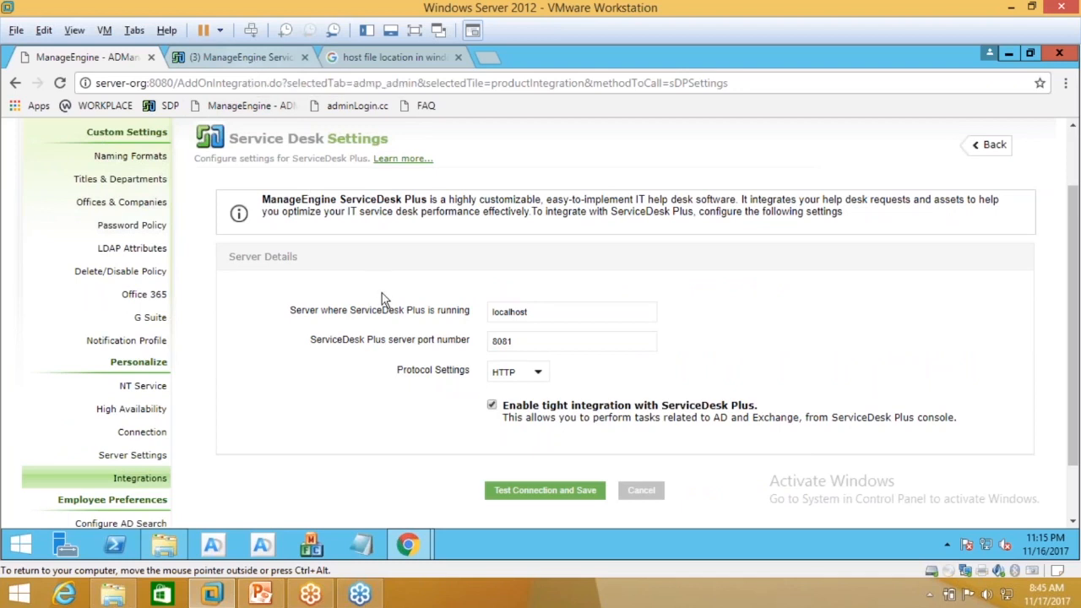
{"action": "scroll", "coordinate": [384, 296], "scroll_direction": "up", "scroll_amount": 2}
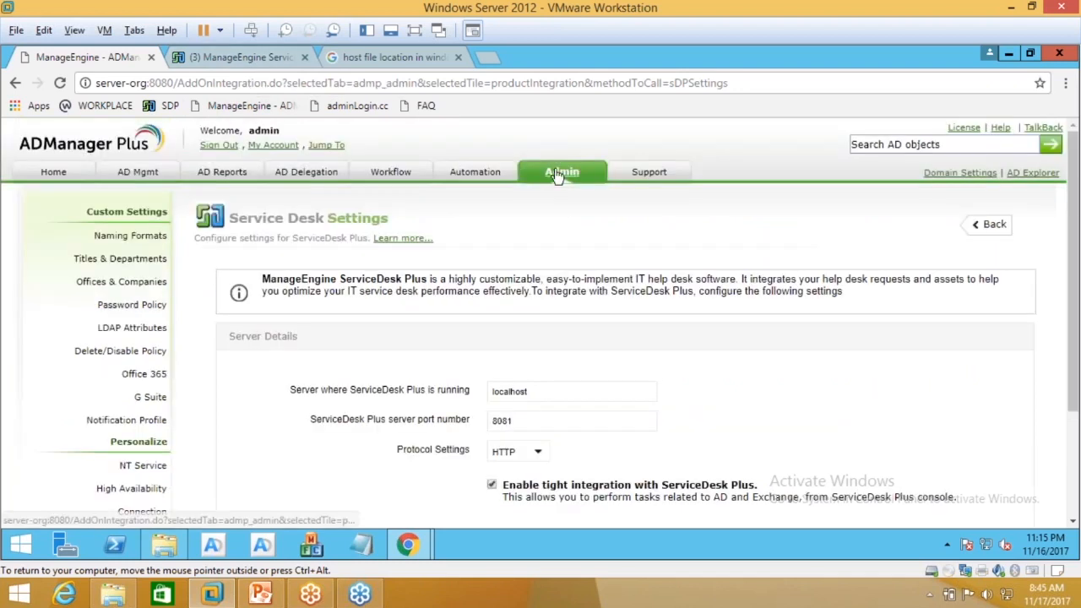
{"action": "scroll", "coordinate": [127, 419], "scroll_direction": "down", "scroll_amount": 3}
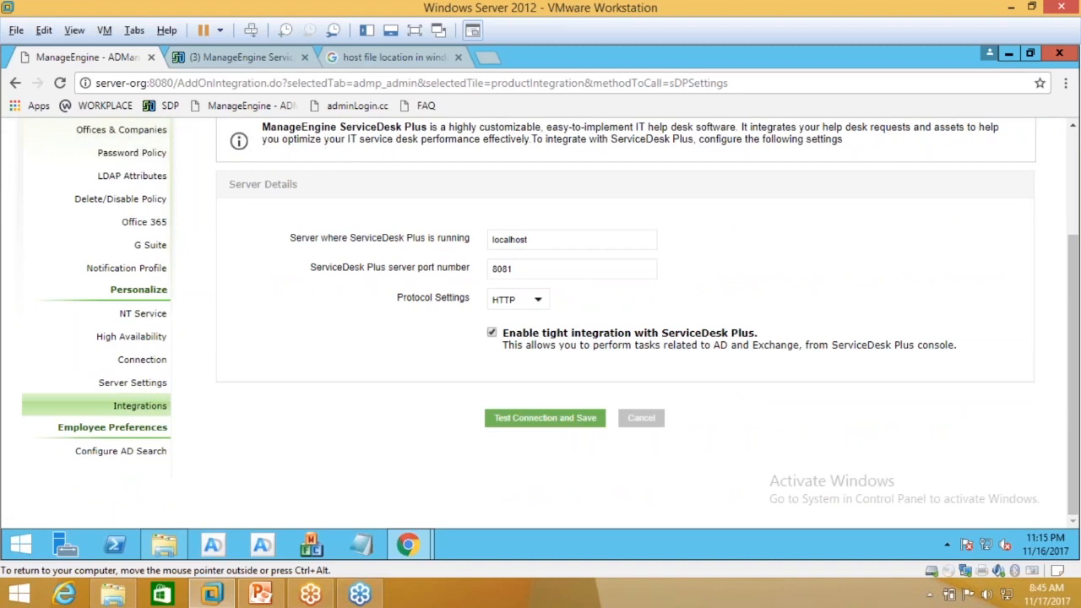
{"action": "left_click", "coordinate": [249, 61]}
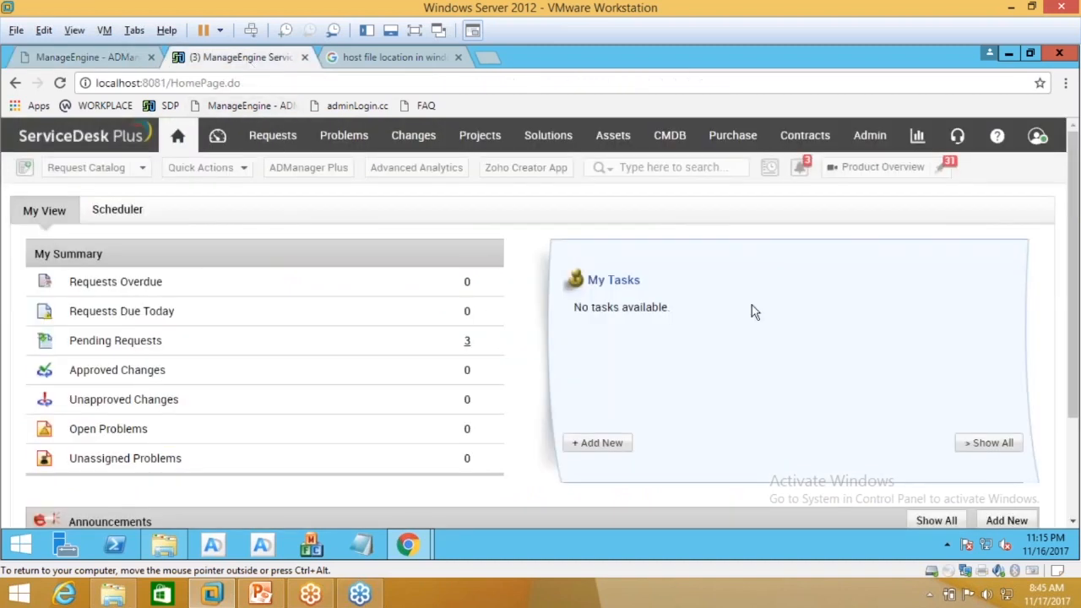
Step: Search 'me in' in ServiceDesk Plus Admin settings and open ME Integrations
{"action": "left_click", "coordinate": [865, 139]}
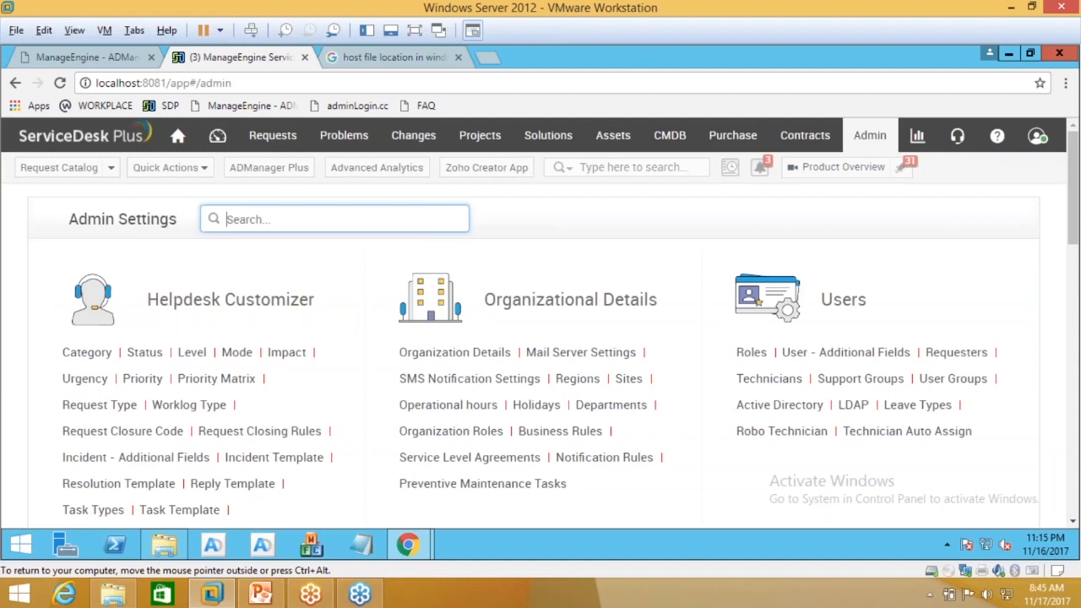
{"action": "type", "text": "me in"}
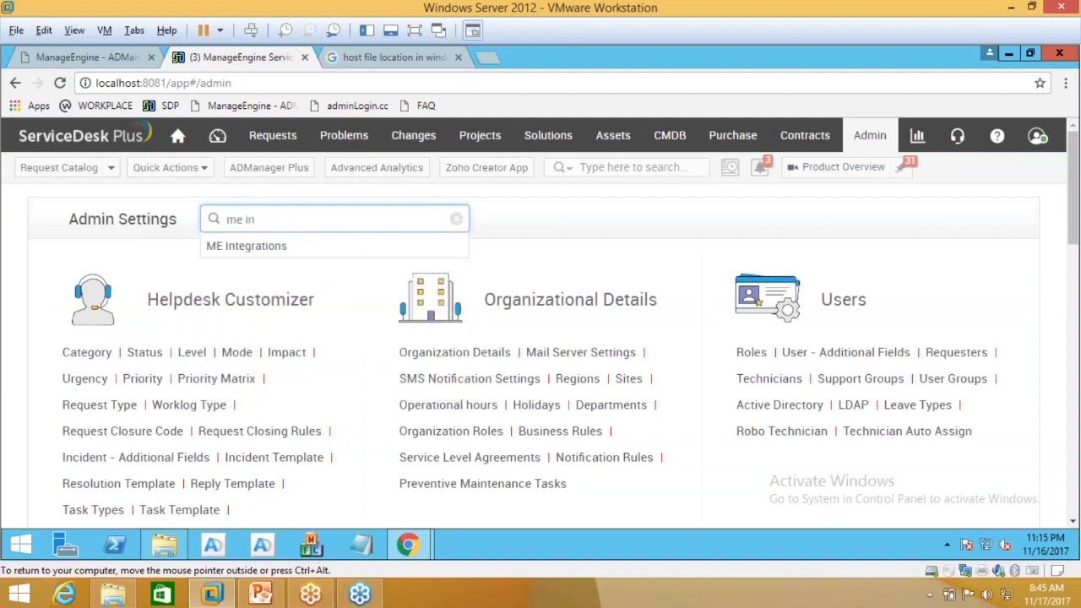
{"action": "left_click", "coordinate": [297, 255]}
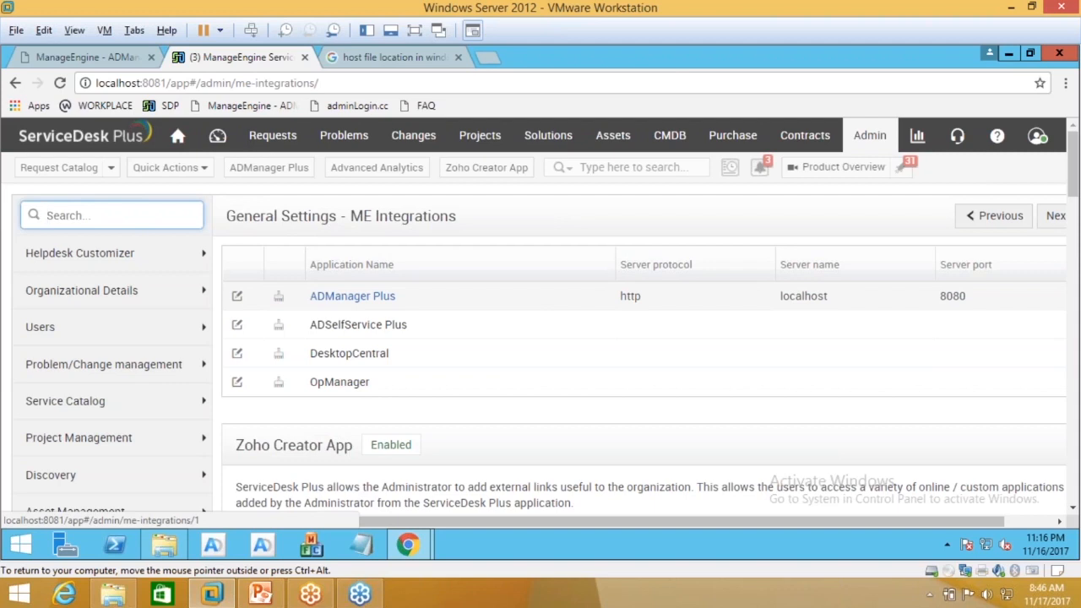
Step: Review the ADManager Plus server configuration (localhost, port 8080, http) and save it
{"action": "left_click", "coordinate": [352, 297]}
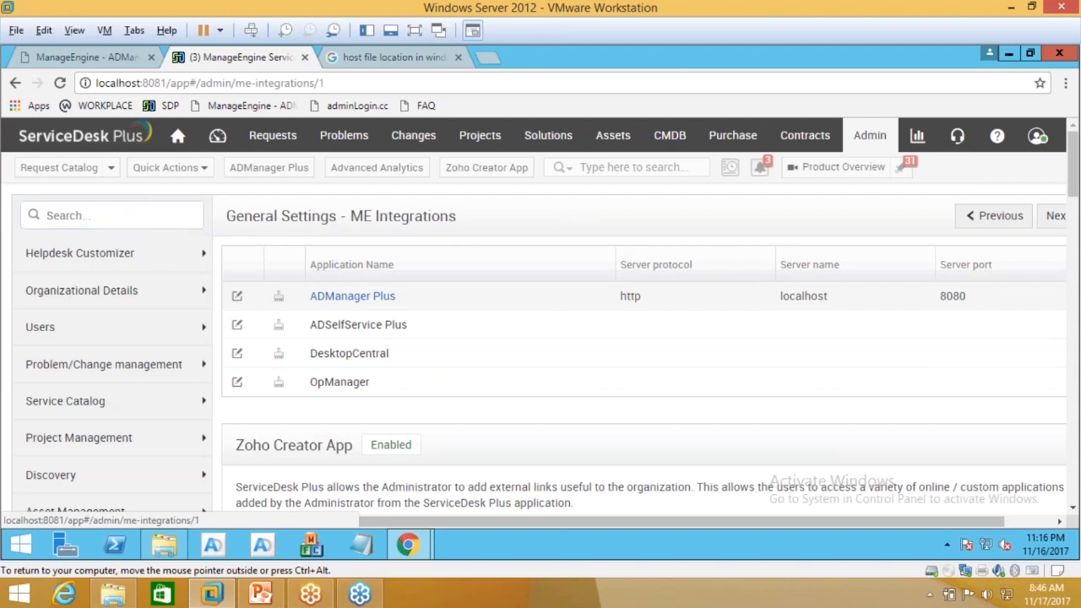
{"action": "scroll", "coordinate": [395, 327], "scroll_direction": "down", "scroll_amount": 2}
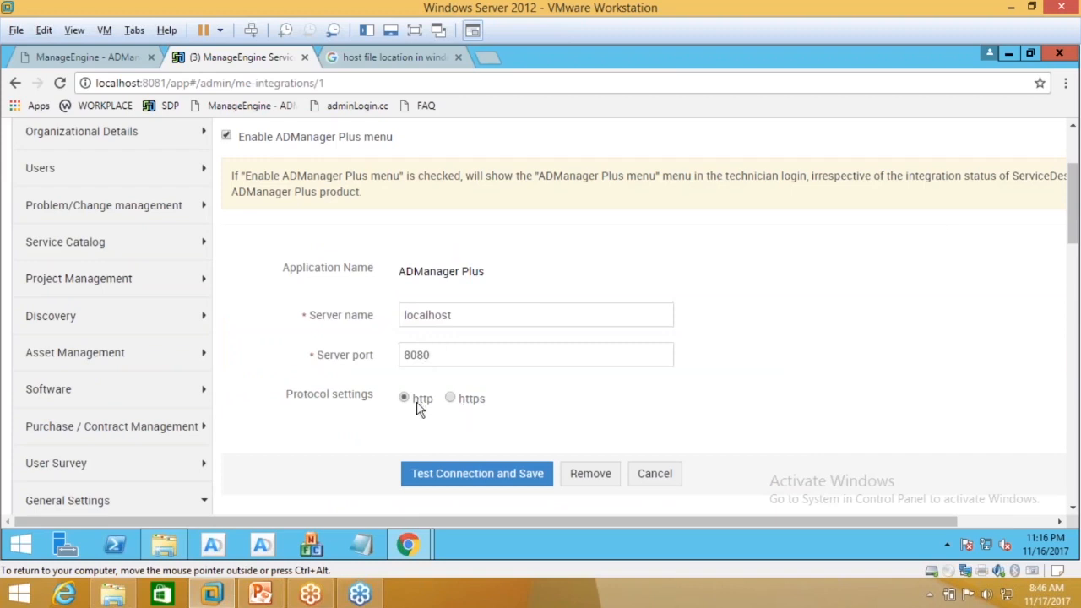
{"action": "scroll", "coordinate": [420, 408], "scroll_direction": "down", "scroll_amount": 1}
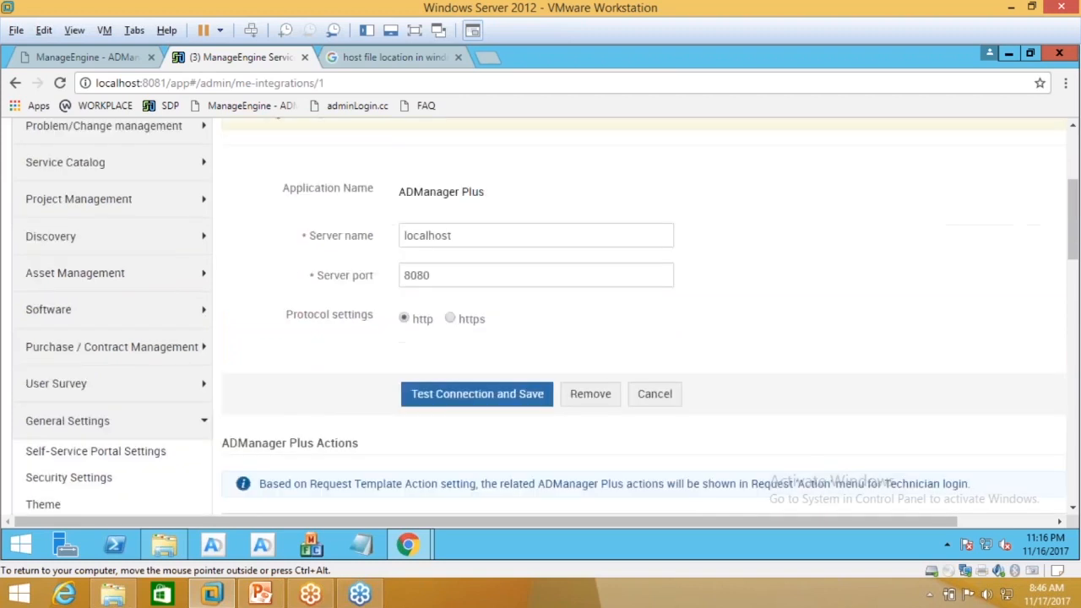
{"action": "left_click", "coordinate": [456, 397]}
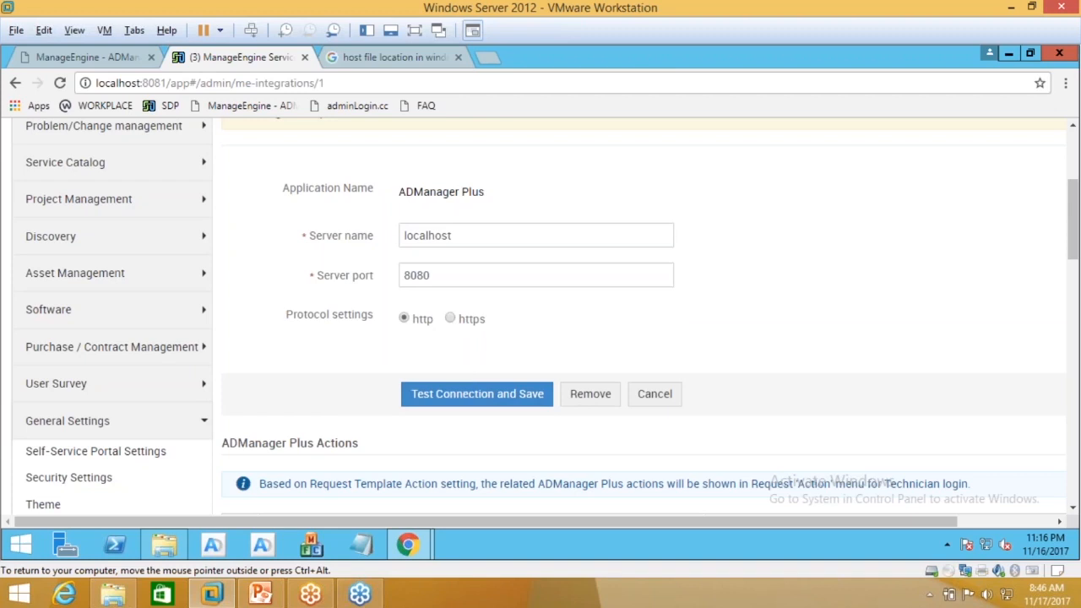
{"action": "scroll", "coordinate": [283, 232], "scroll_direction": "up", "scroll_amount": 3}
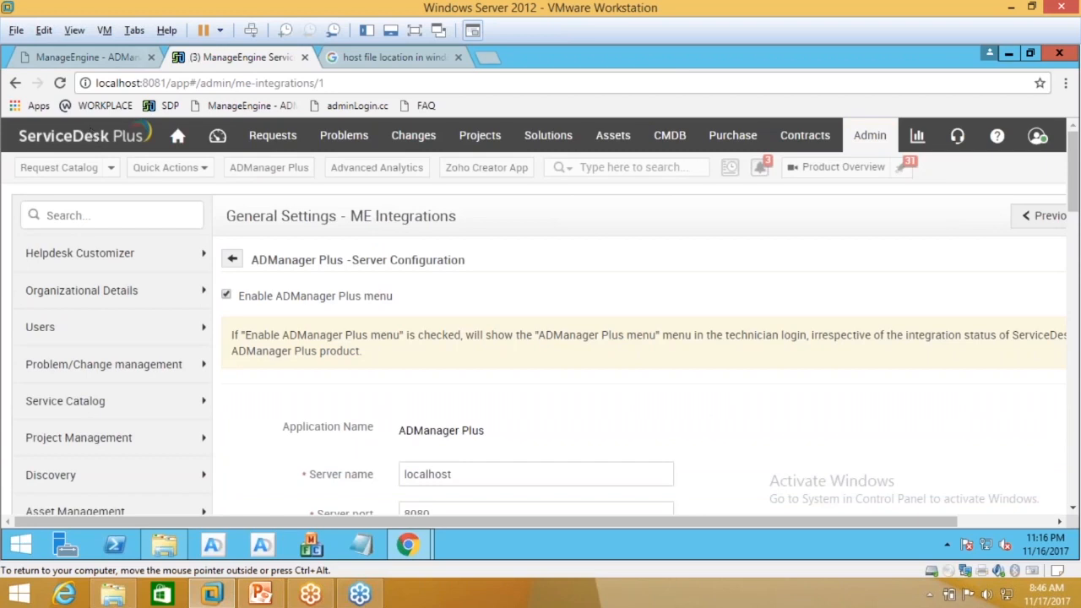
Step: Glance at ADManager Plus, return to ServiceDesk Plus and scroll to the ADManager Plus Actions table
{"action": "left_click", "coordinate": [93, 58]}
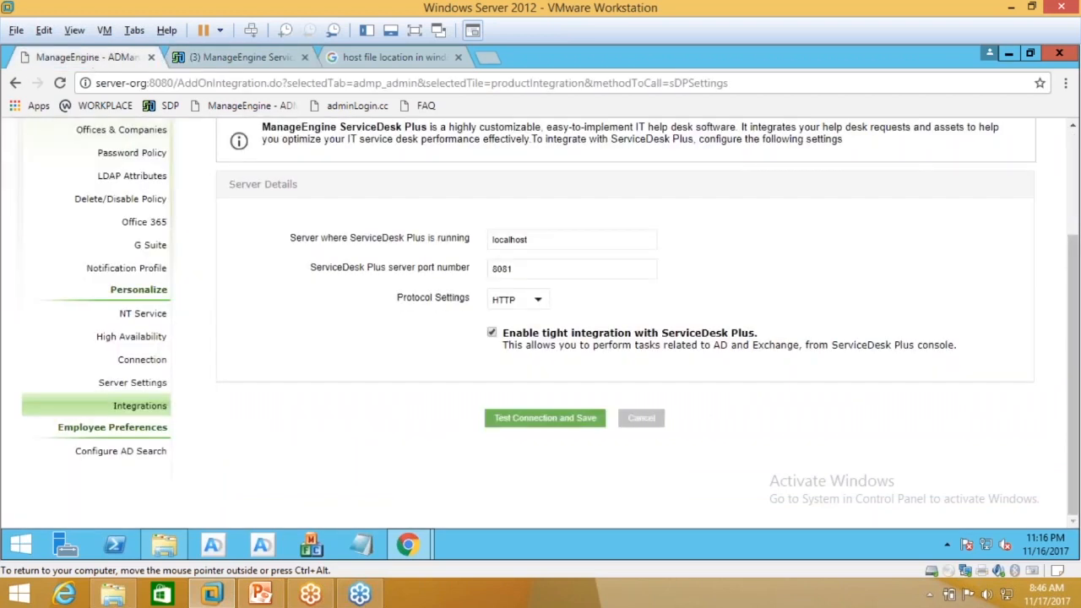
{"action": "left_click", "coordinate": [219, 64]}
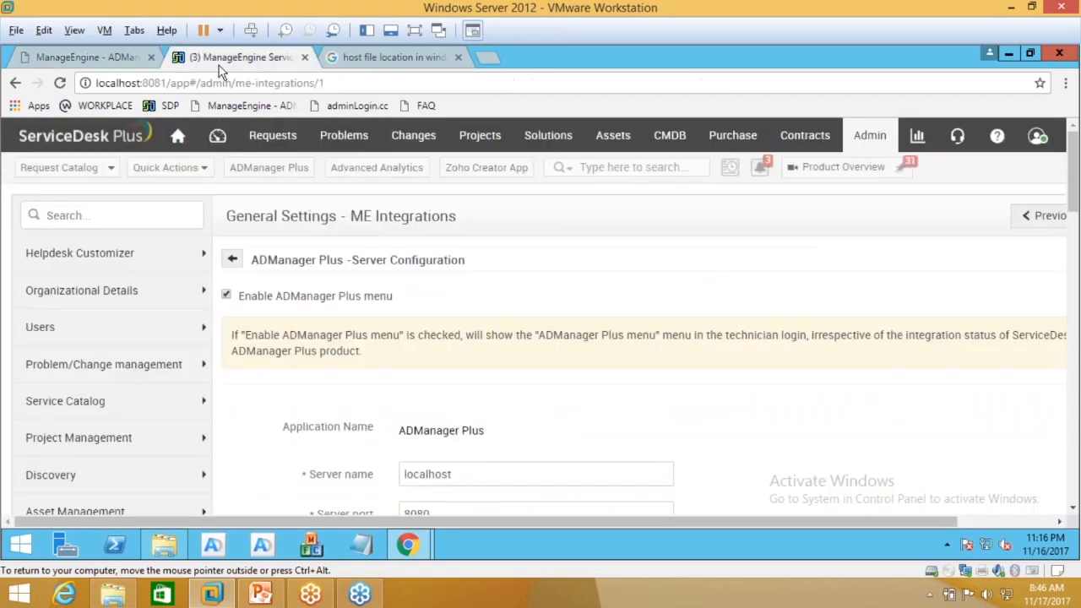
{"action": "scroll", "coordinate": [613, 327], "scroll_direction": "down", "scroll_amount": 10}
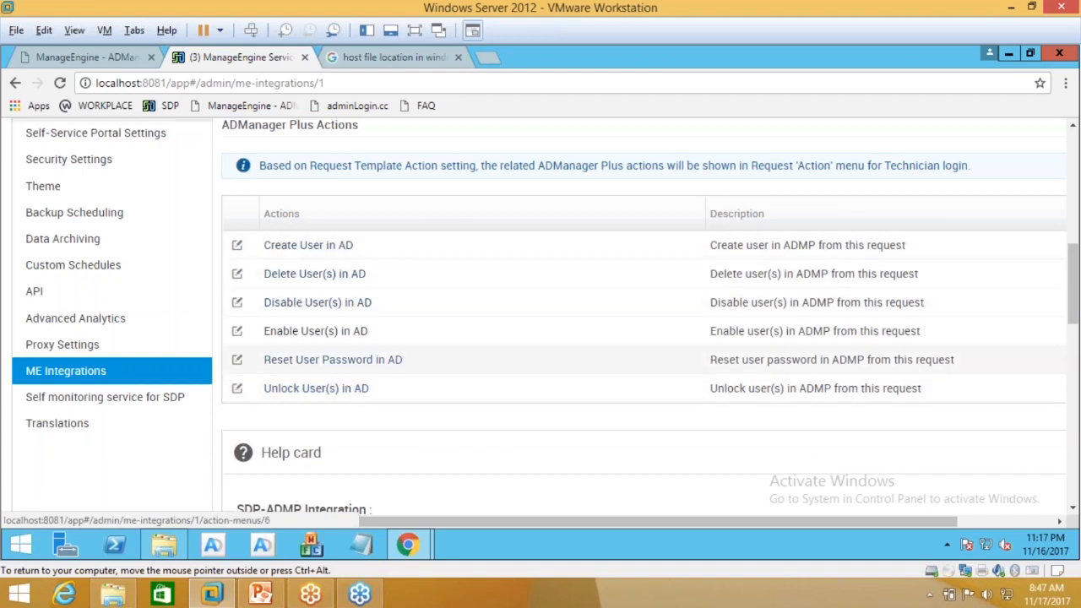
{"action": "scroll", "coordinate": [383, 335], "scroll_direction": "up", "scroll_amount": 4}
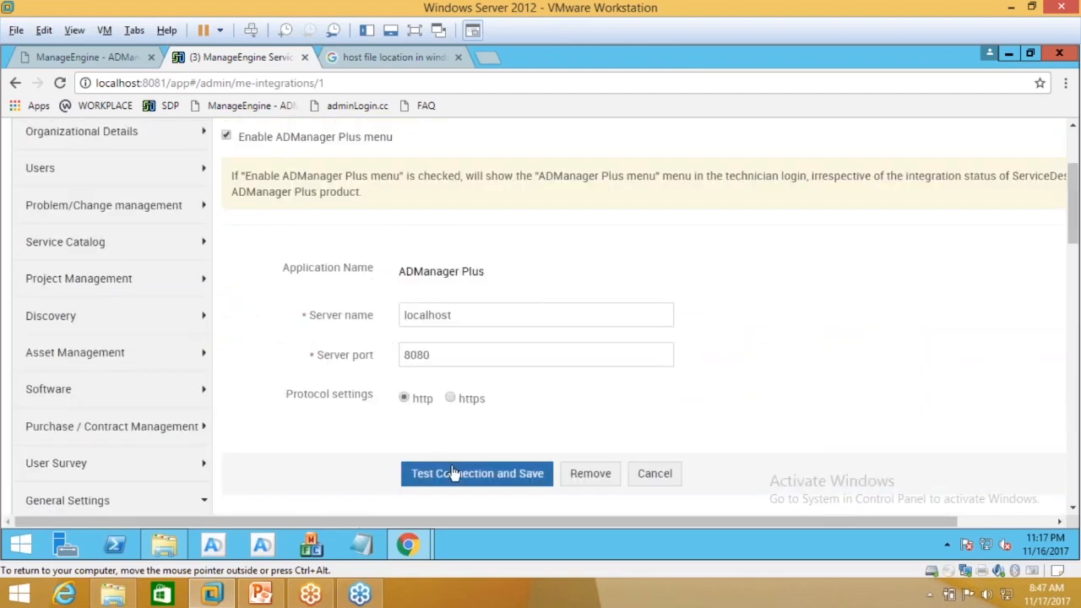
{"action": "scroll", "coordinate": [448, 475], "scroll_direction": "down", "scroll_amount": 3}
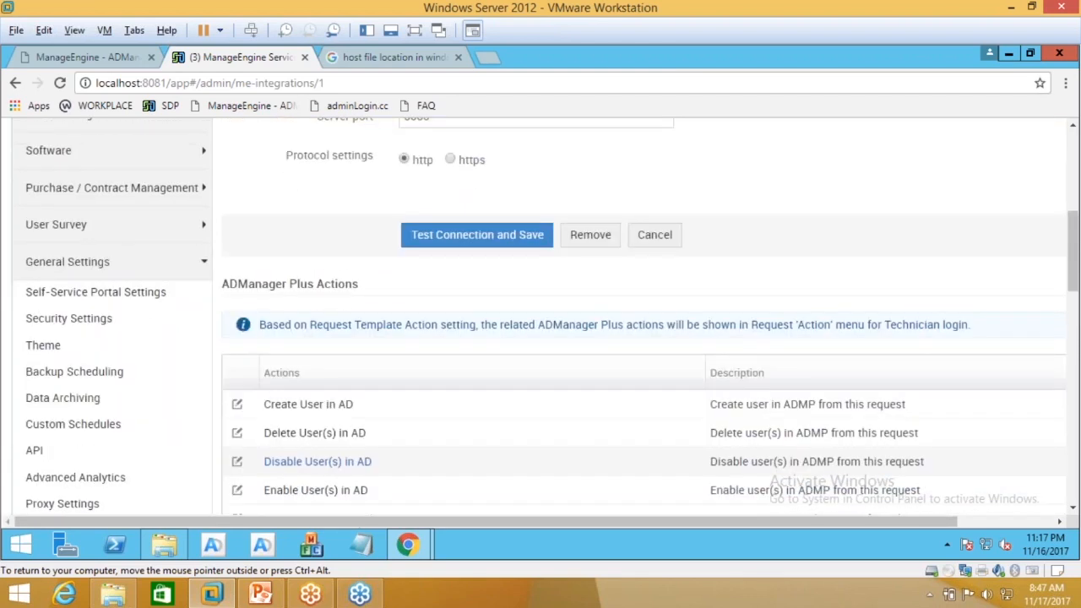
{"action": "scroll", "coordinate": [317, 463], "scroll_direction": "down", "scroll_amount": 1}
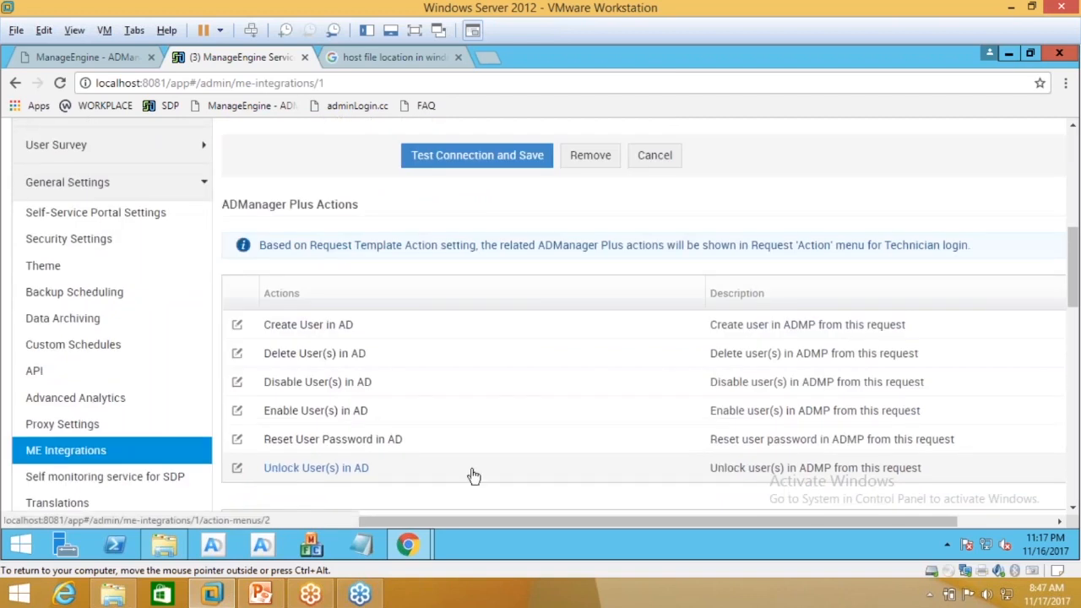
{"action": "scroll", "coordinate": [474, 476], "scroll_direction": "down", "scroll_amount": 1}
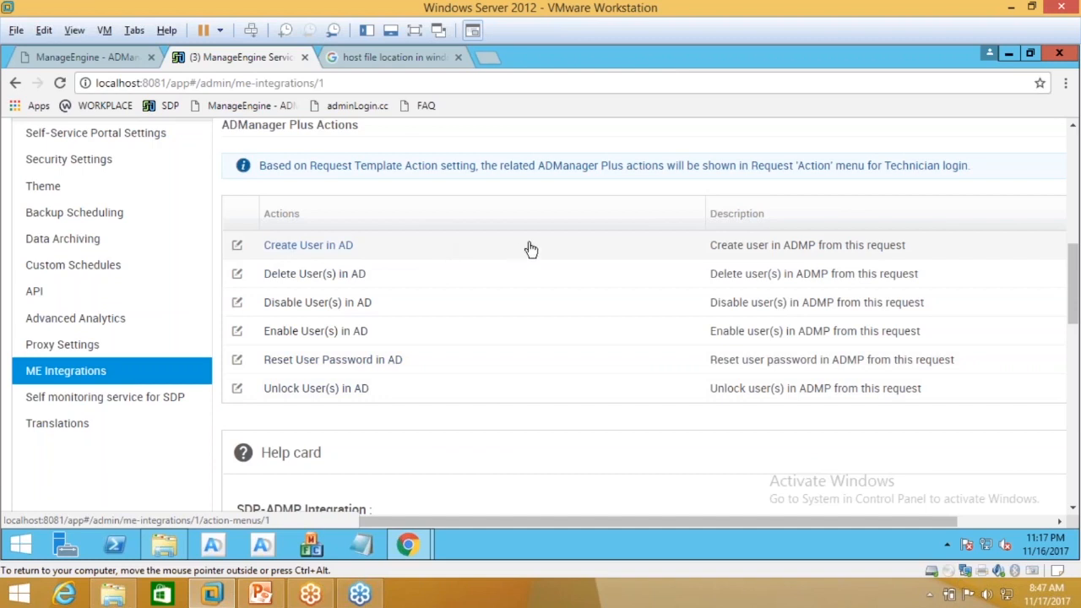
Step: Edit the Create User in AD action and restrict it to the SDAdmin role
{"action": "left_click", "coordinate": [300, 250]}
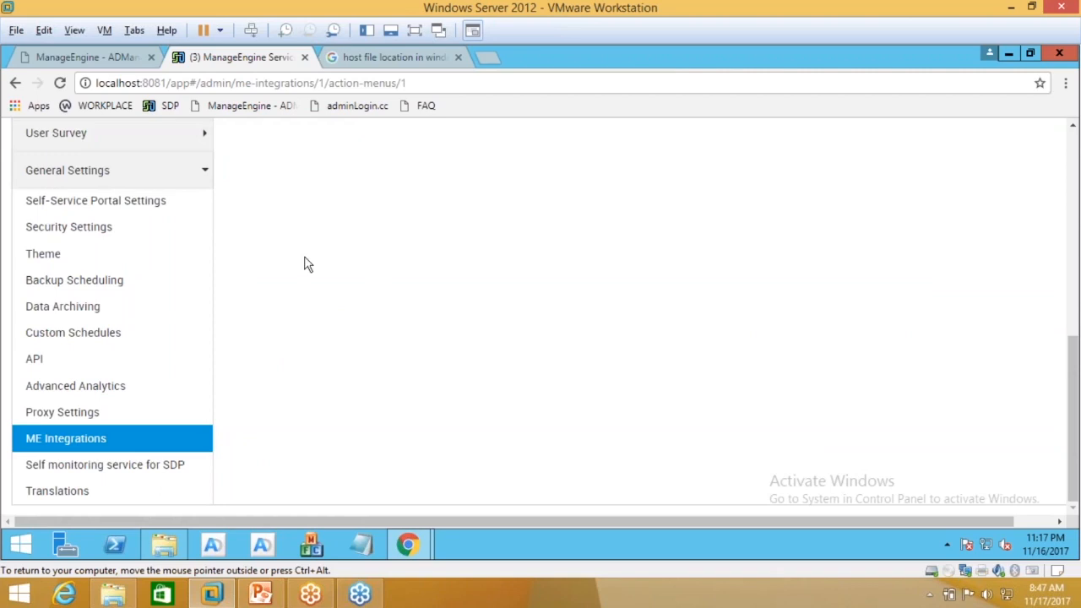
{"action": "scroll", "coordinate": [309, 265], "scroll_direction": "up", "scroll_amount": 4}
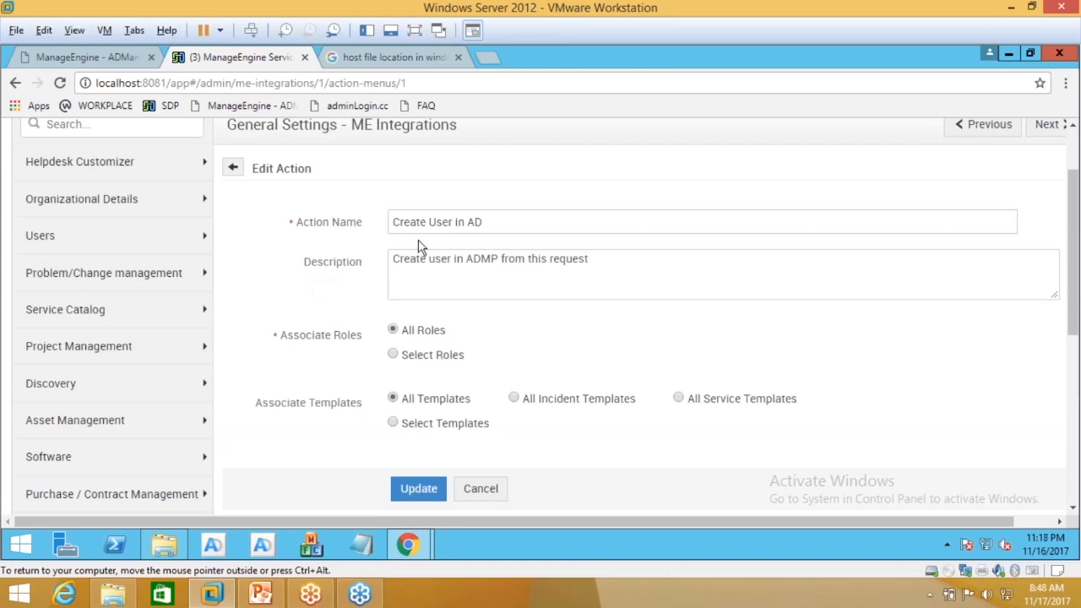
{"action": "left_click", "coordinate": [393, 355]}
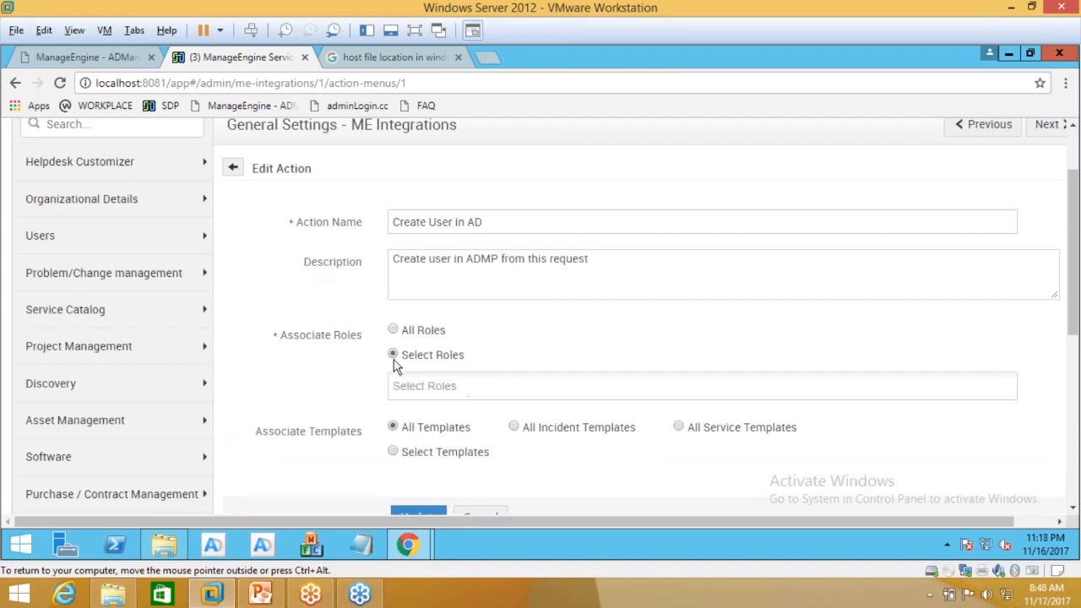
{"action": "left_click", "coordinate": [415, 387]}
{"action": "type", "text": "sdadm"}
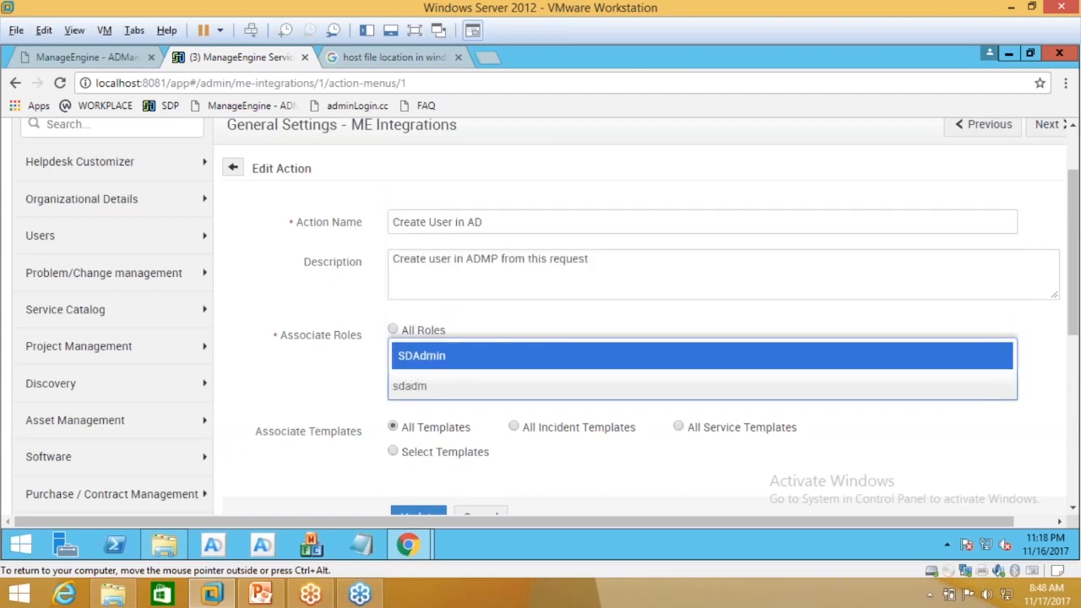
{"action": "left_click", "coordinate": [455, 358]}
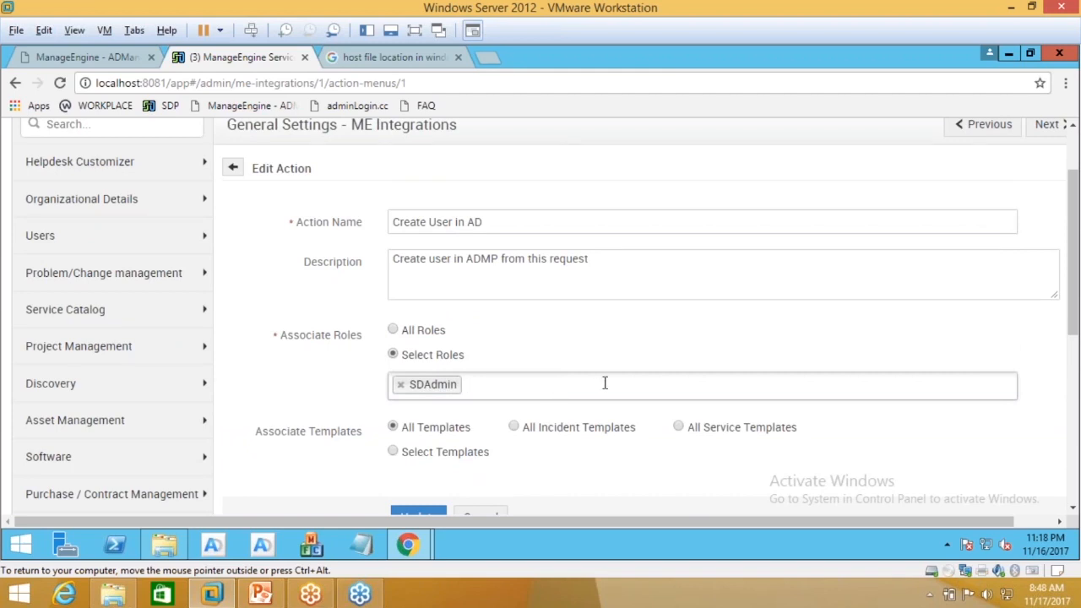
{"action": "scroll", "coordinate": [394, 380], "scroll_direction": "down", "scroll_amount": 1}
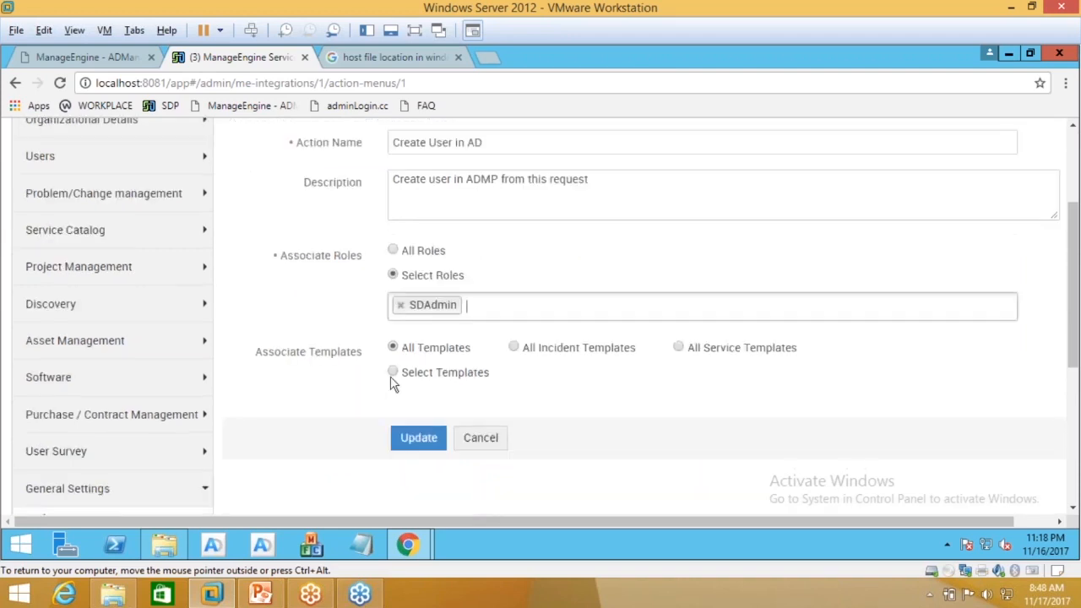
Step: Restrict the action to the User Onboarding - AD Template
{"action": "left_click", "coordinate": [392, 373]}
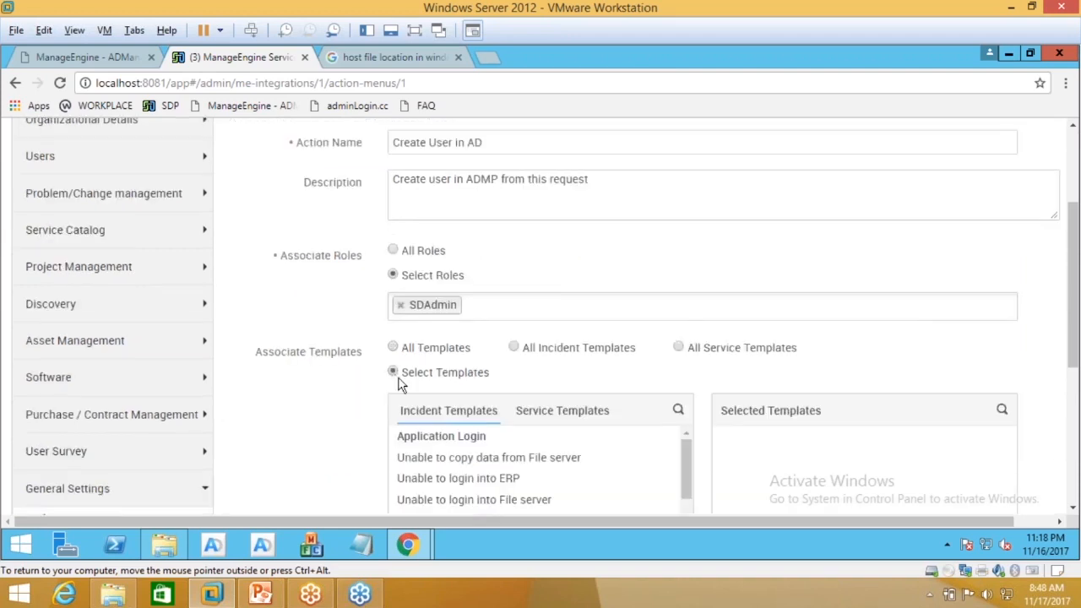
{"action": "scroll", "coordinate": [495, 476], "scroll_direction": "down", "scroll_amount": 3}
{"action": "scroll", "coordinate": [330, 435], "scroll_direction": "down", "scroll_amount": 3}
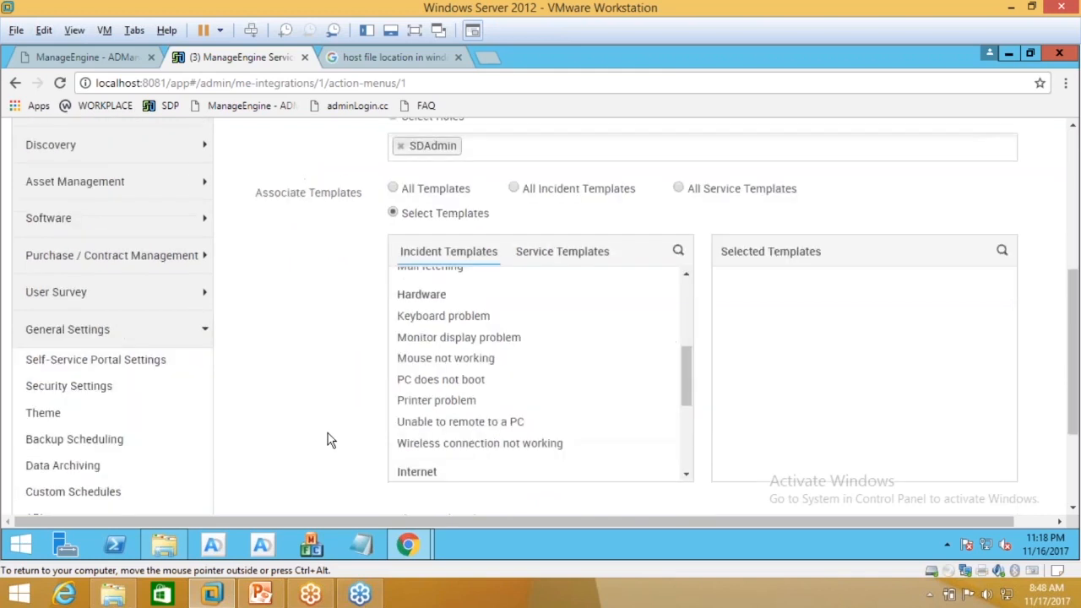
{"action": "scroll", "coordinate": [478, 311], "scroll_direction": "down", "scroll_amount": 5}
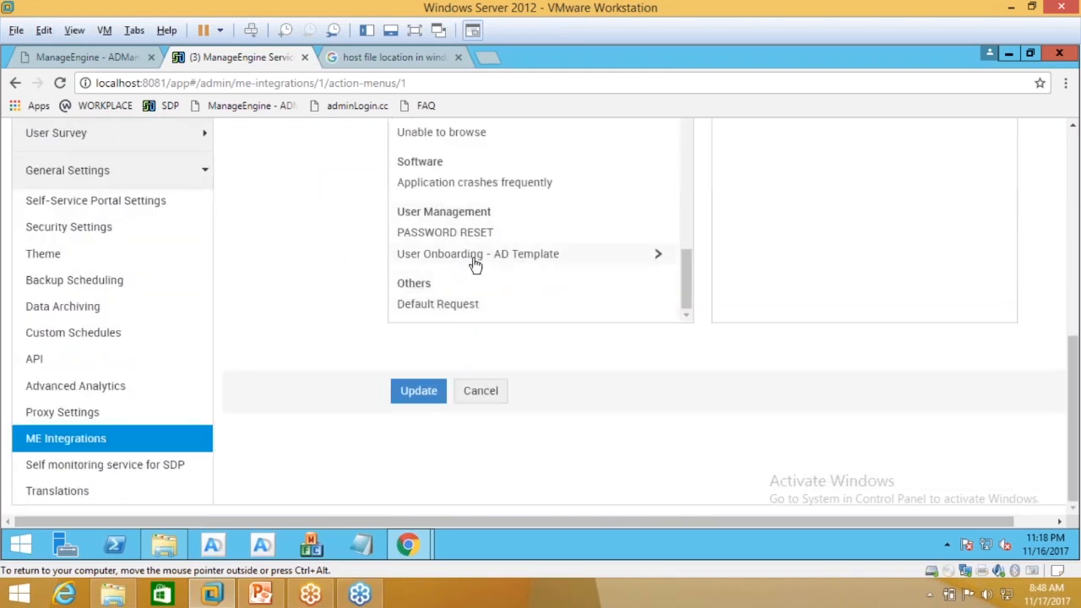
{"action": "left_click", "coordinate": [503, 256]}
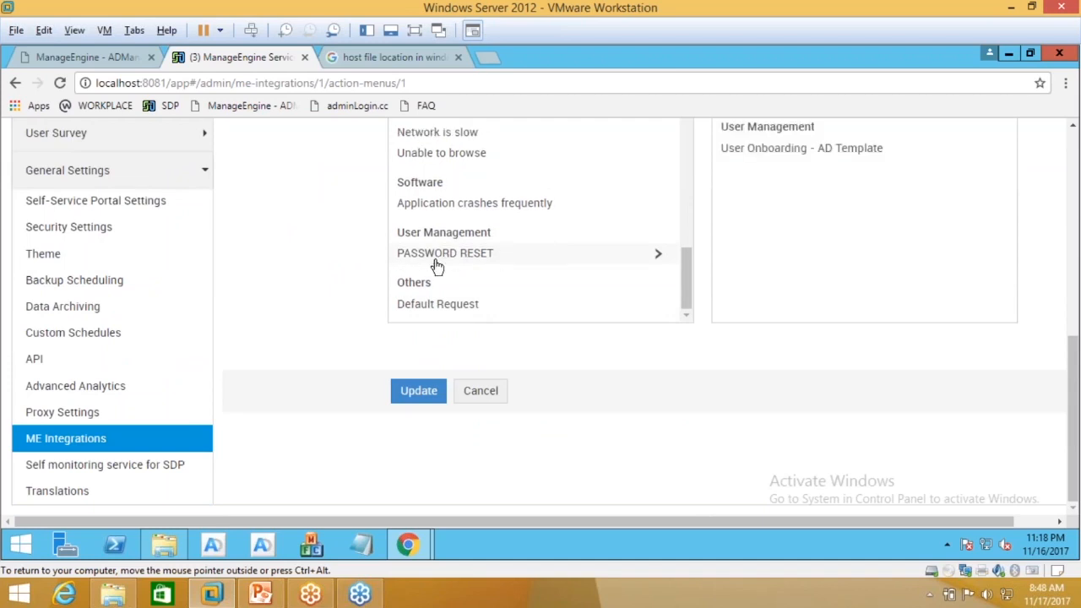
{"action": "scroll", "coordinate": [359, 265], "scroll_direction": "up", "scroll_amount": 3}
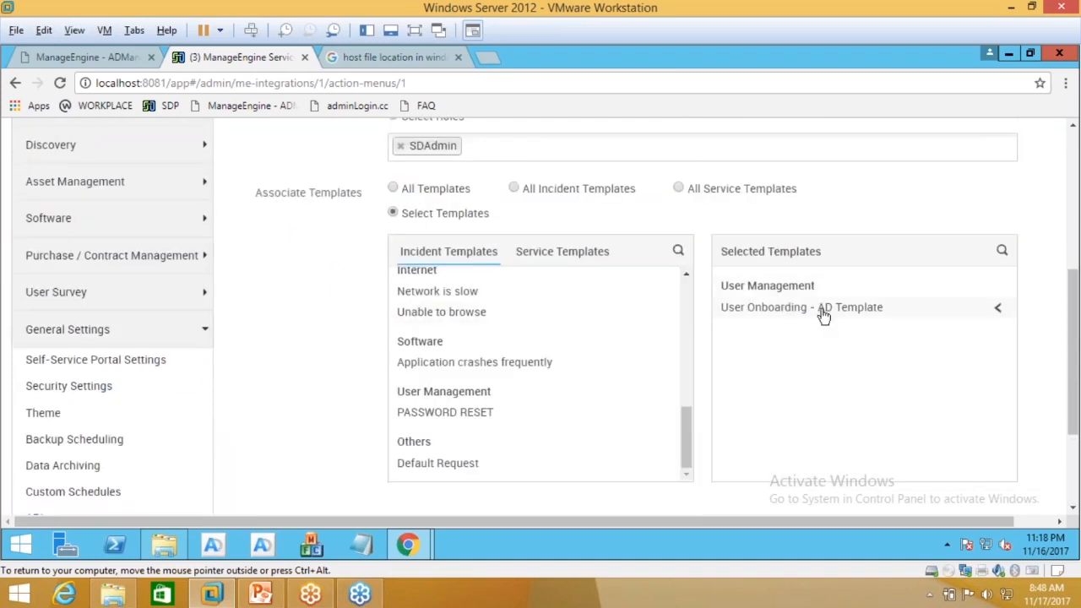
{"action": "scroll", "coordinate": [751, 315], "scroll_direction": "up", "scroll_amount": 2}
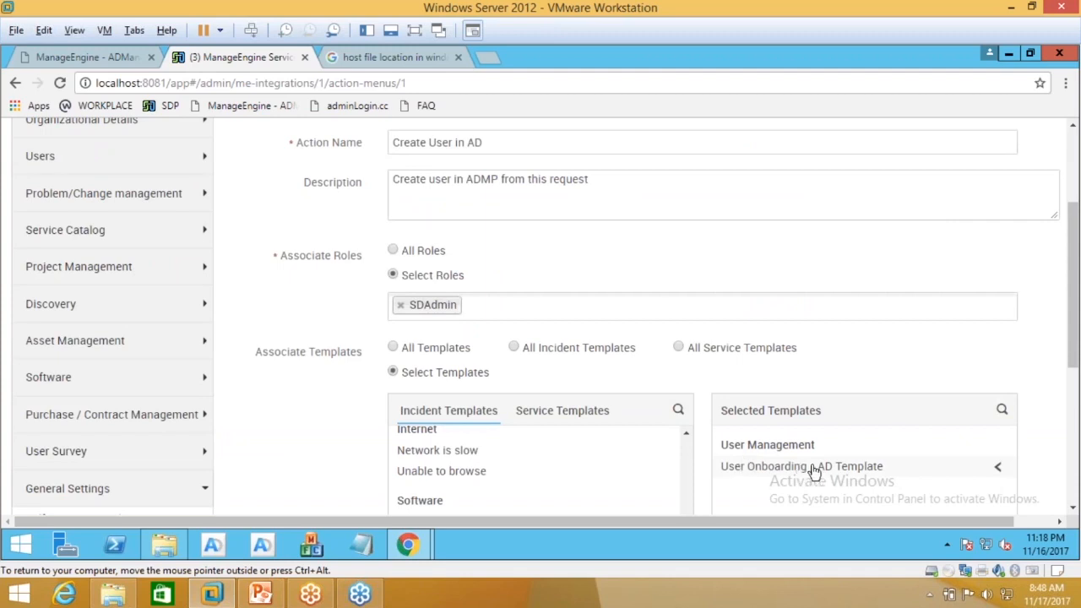
Step: Revert the action to All Templates and All Roles and update it
{"action": "left_click", "coordinate": [393, 349]}
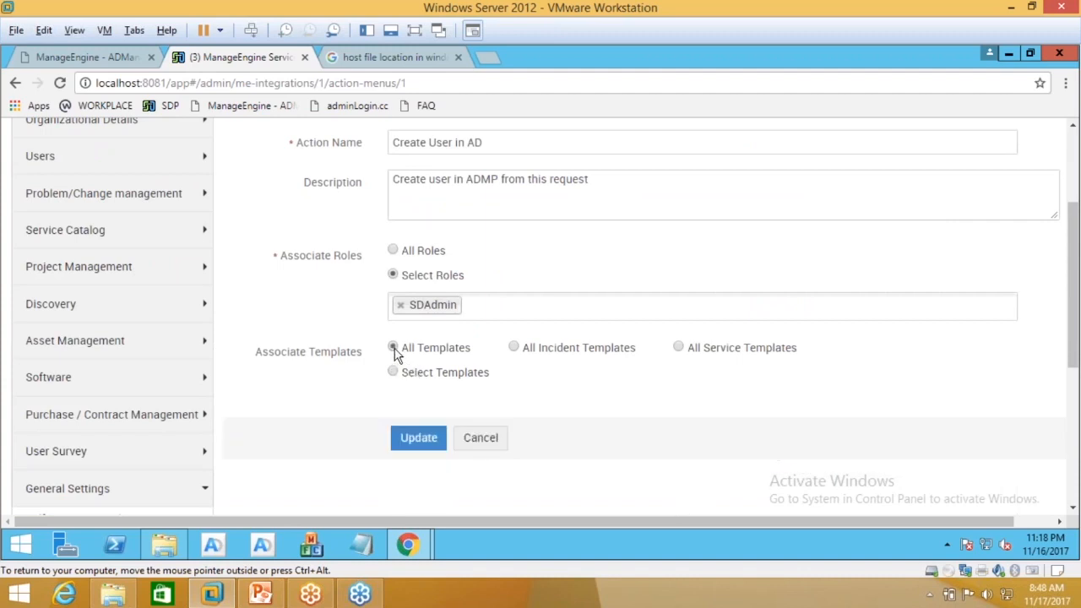
{"action": "left_click", "coordinate": [392, 251]}
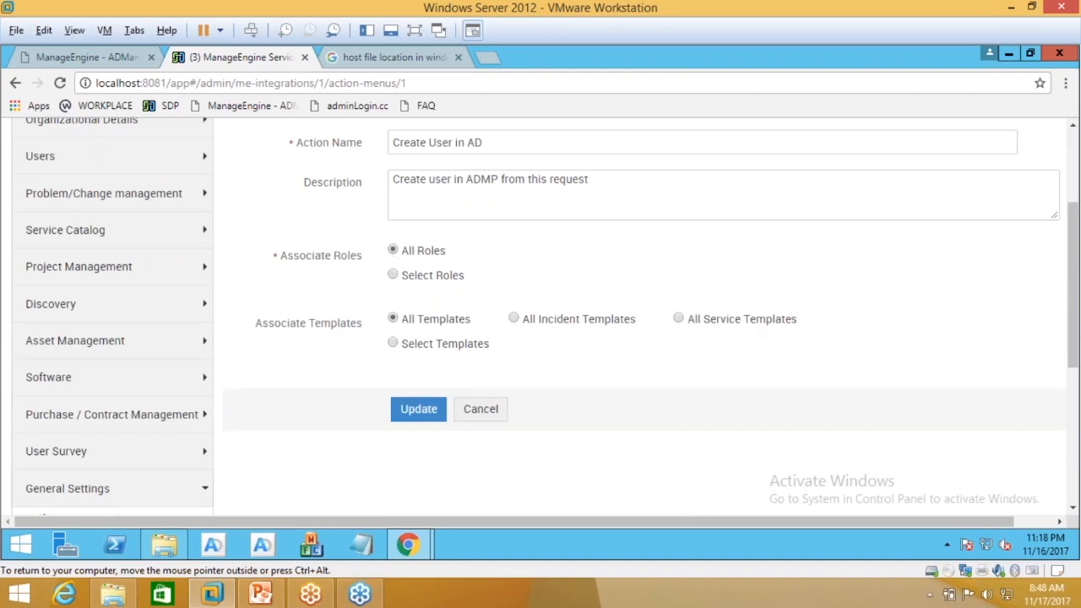
{"action": "scroll", "coordinate": [495, 332], "scroll_direction": "up", "scroll_amount": 1}
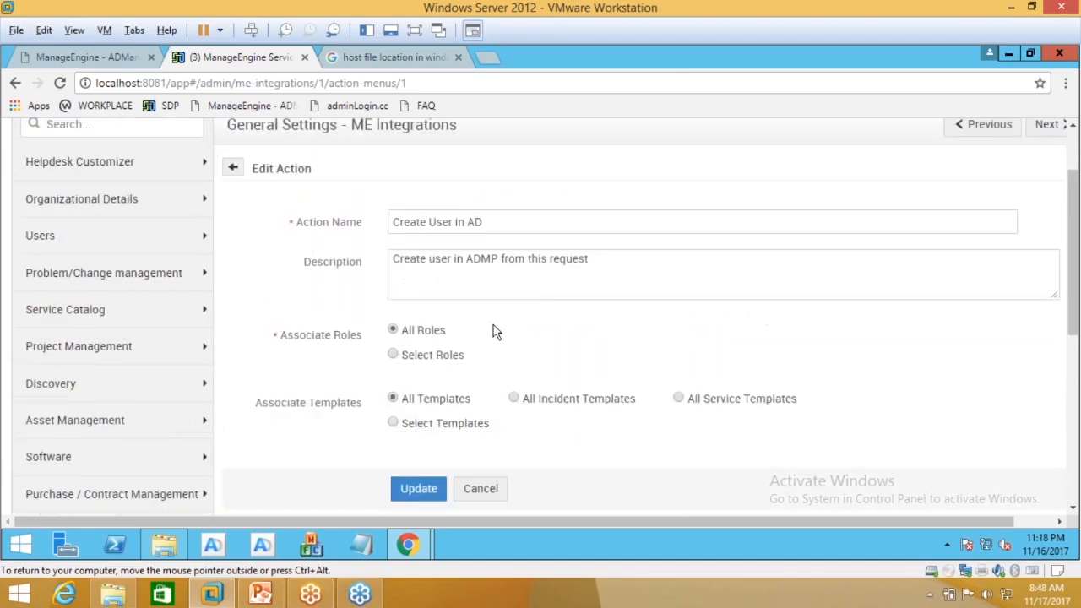
{"action": "scroll", "coordinate": [495, 332], "scroll_direction": "up", "scroll_amount": 1}
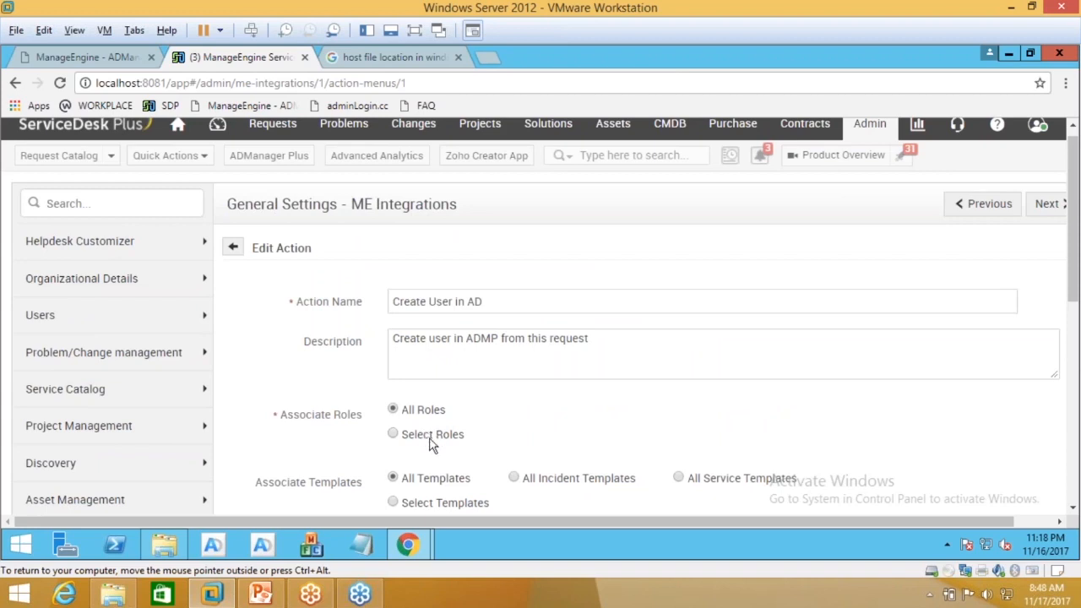
{"action": "scroll", "coordinate": [430, 440], "scroll_direction": "down", "scroll_amount": 1}
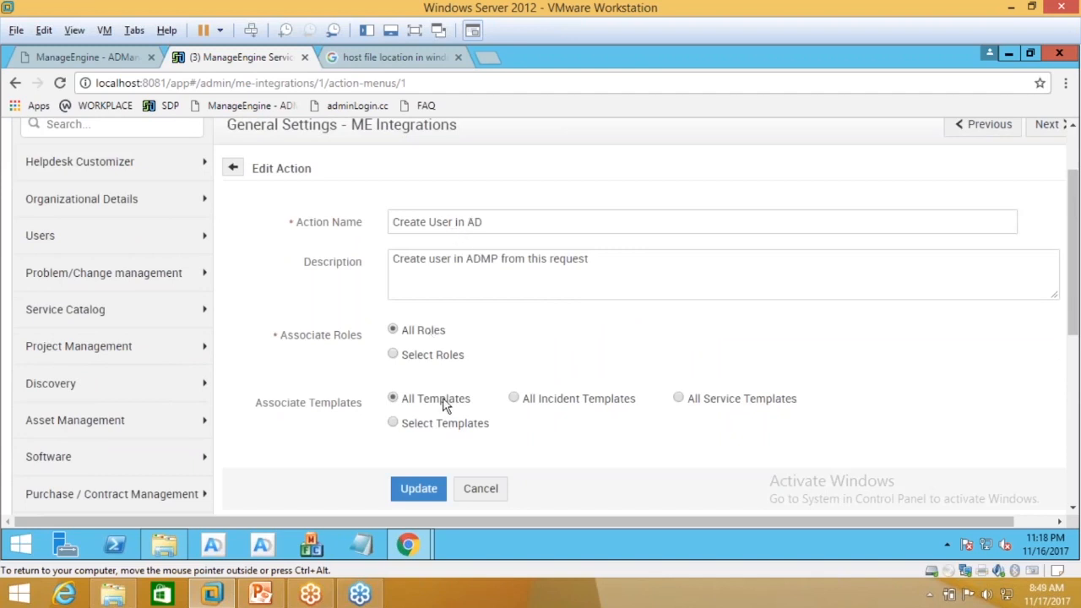
{"action": "left_click", "coordinate": [425, 493]}
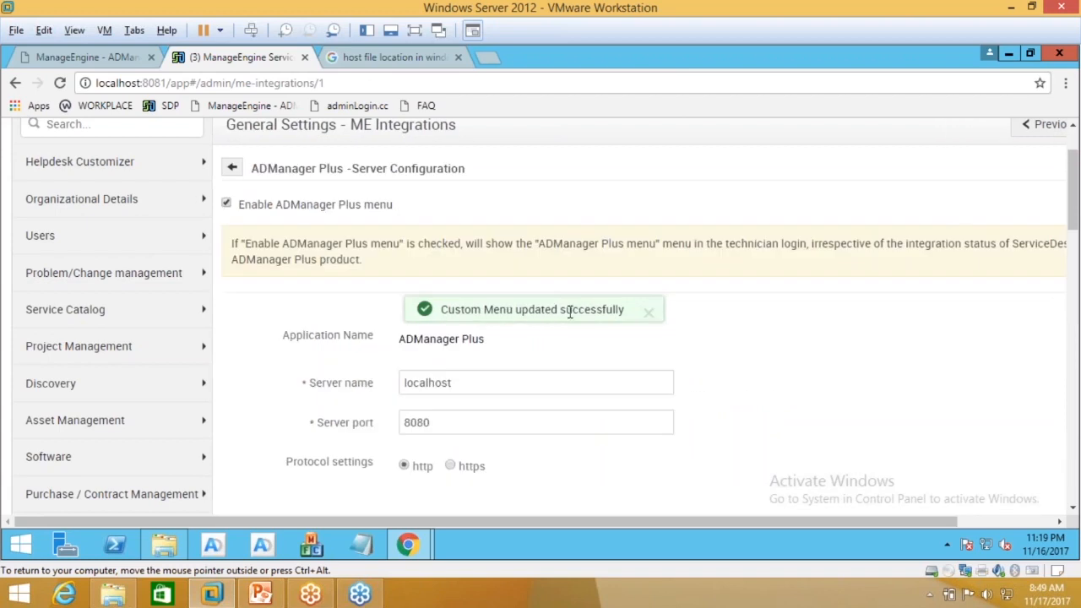
Step: Scroll down the ME Integrations page to the six ADManager Plus actions
{"action": "scroll", "coordinate": [608, 304], "scroll_direction": "down", "scroll_amount": 2}
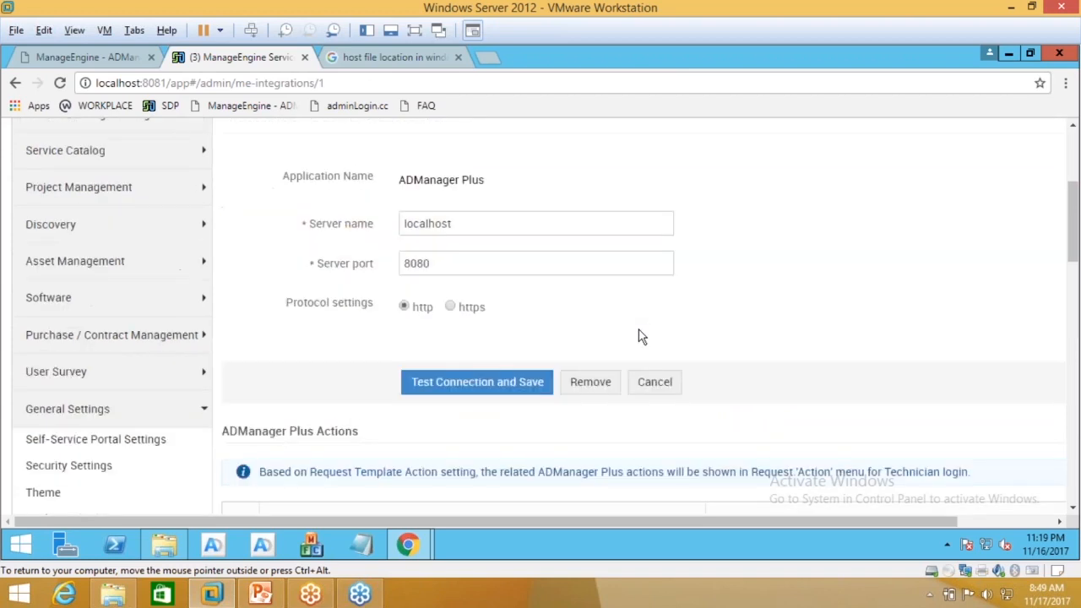
{"action": "scroll", "coordinate": [634, 345], "scroll_direction": "down", "scroll_amount": 1}
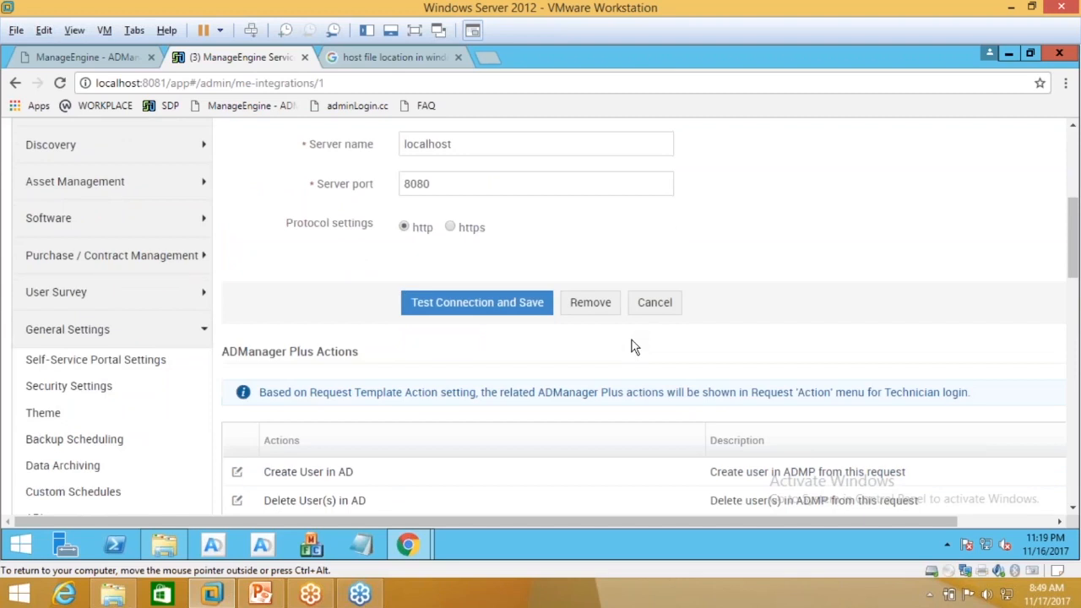
{"action": "scroll", "coordinate": [633, 346], "scroll_direction": "up", "scroll_amount": 2}
{"action": "scroll", "coordinate": [626, 348], "scroll_direction": "down", "scroll_amount": 2}
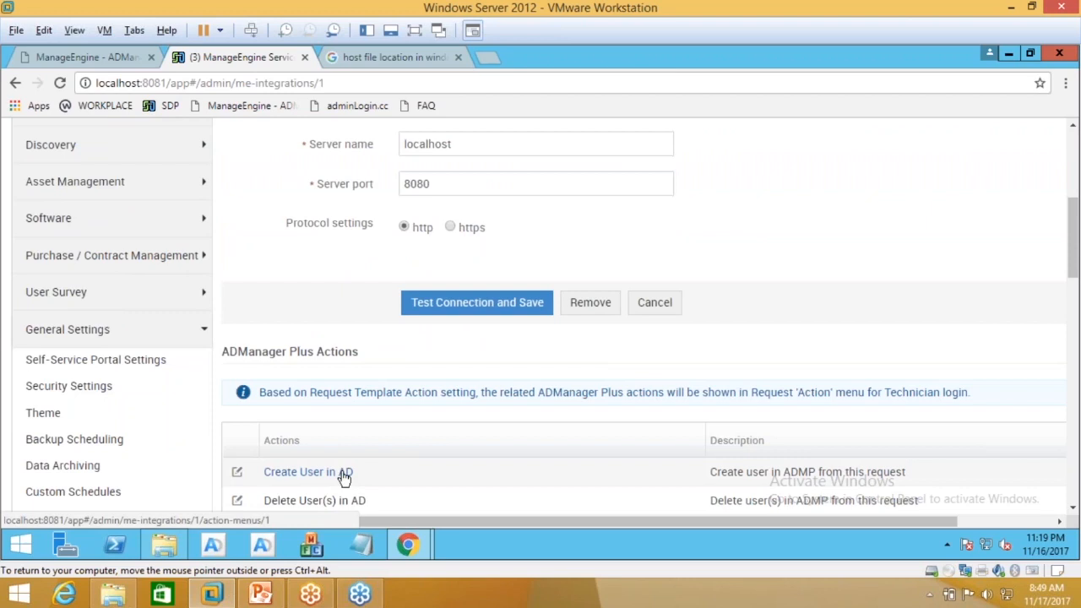
{"action": "scroll", "coordinate": [344, 478], "scroll_direction": "down", "scroll_amount": 1}
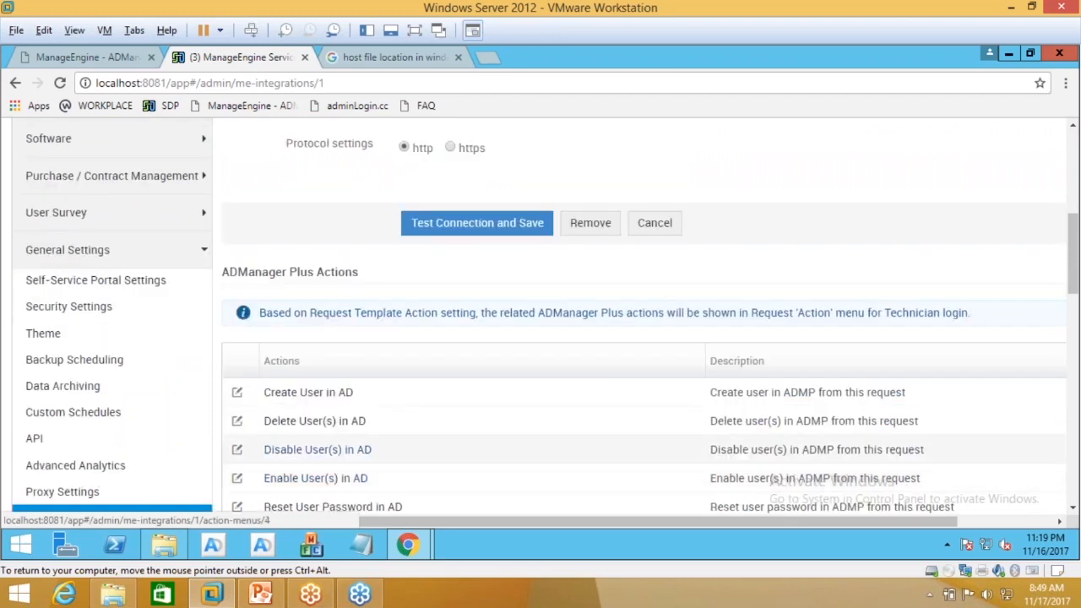
{"action": "scroll", "coordinate": [356, 360], "scroll_direction": "down", "scroll_amount": 2}
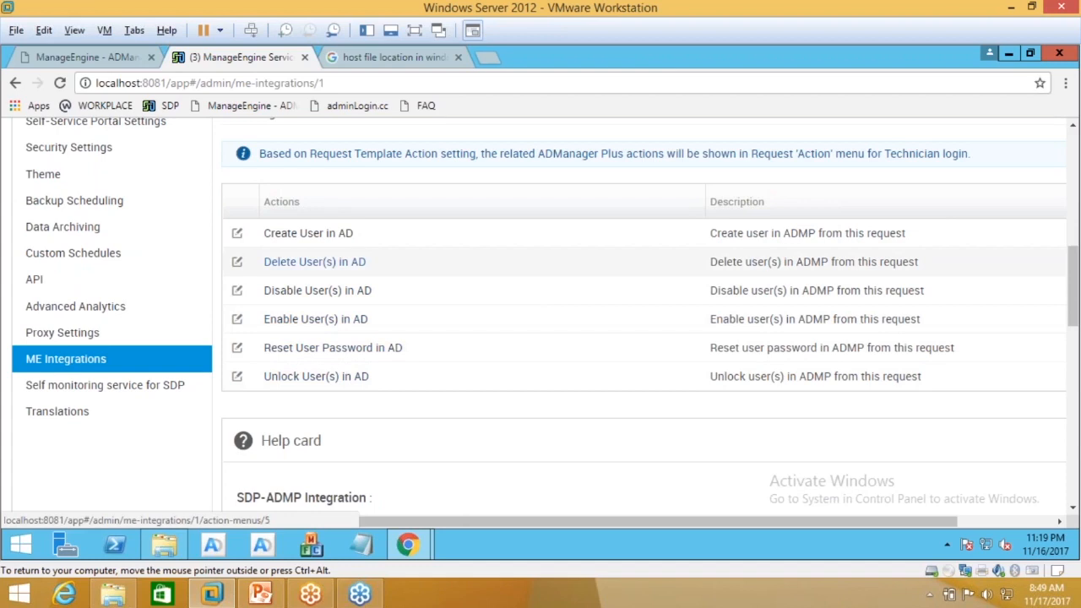
{"action": "scroll", "coordinate": [363, 319], "scroll_direction": "down", "scroll_amount": 2}
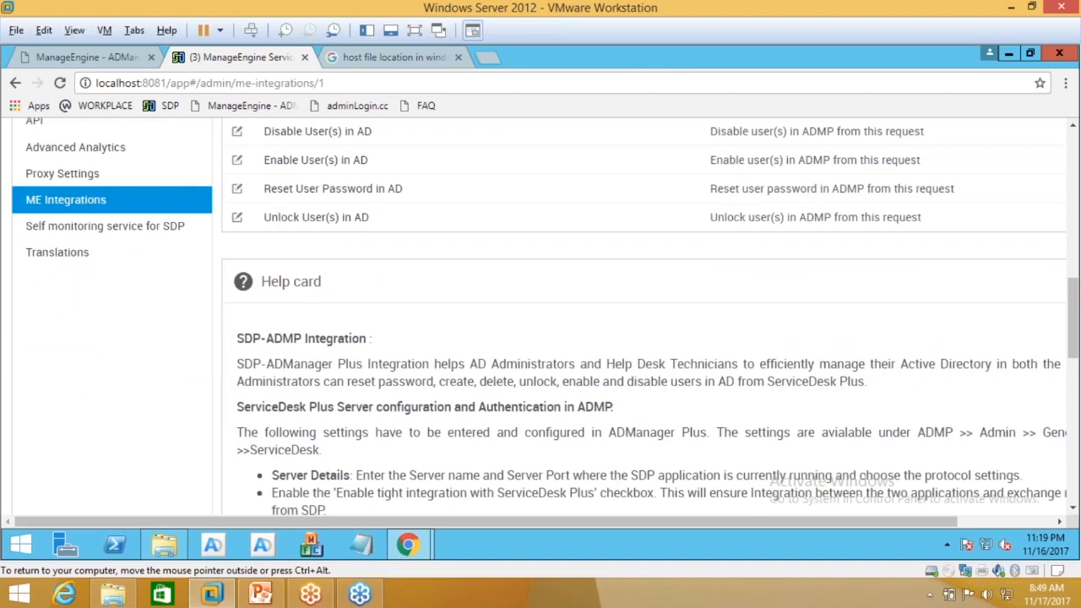
{"action": "scroll", "coordinate": [642, 321], "scroll_direction": "down", "scroll_amount": 1}
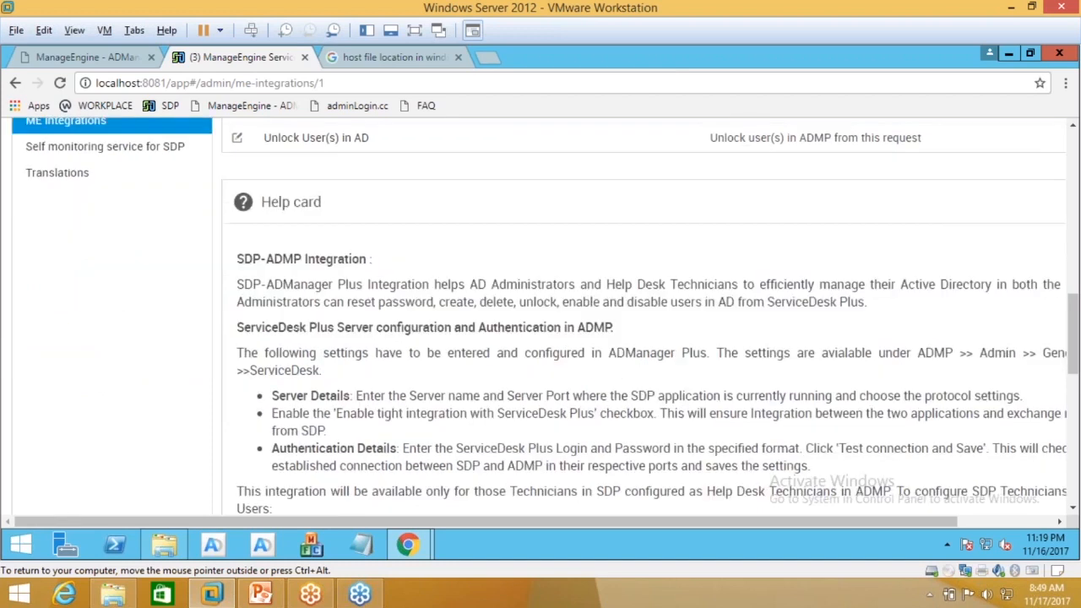
{"action": "scroll", "coordinate": [642, 321], "scroll_direction": "down", "scroll_amount": 1}
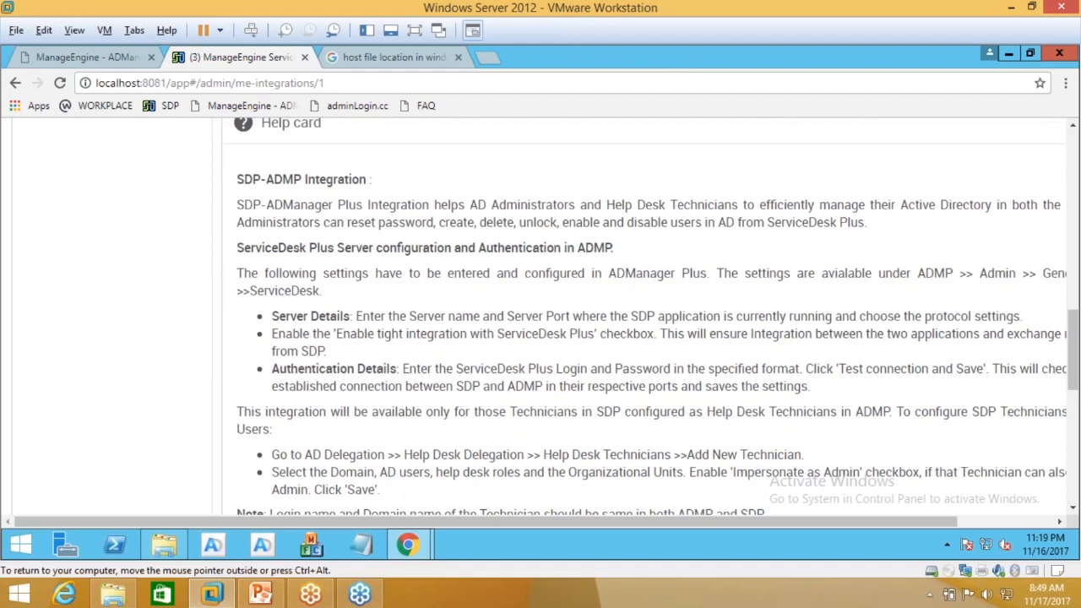
{"action": "scroll", "coordinate": [320, 217], "scroll_direction": "down", "scroll_amount": 1}
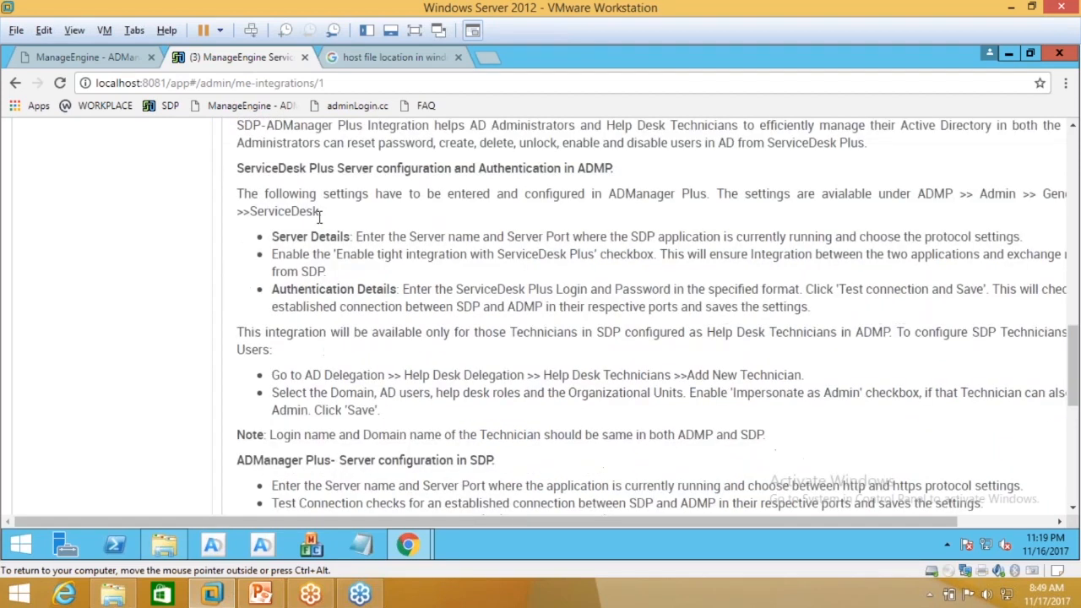
{"action": "scroll", "coordinate": [320, 217], "scroll_direction": "down", "scroll_amount": 4}
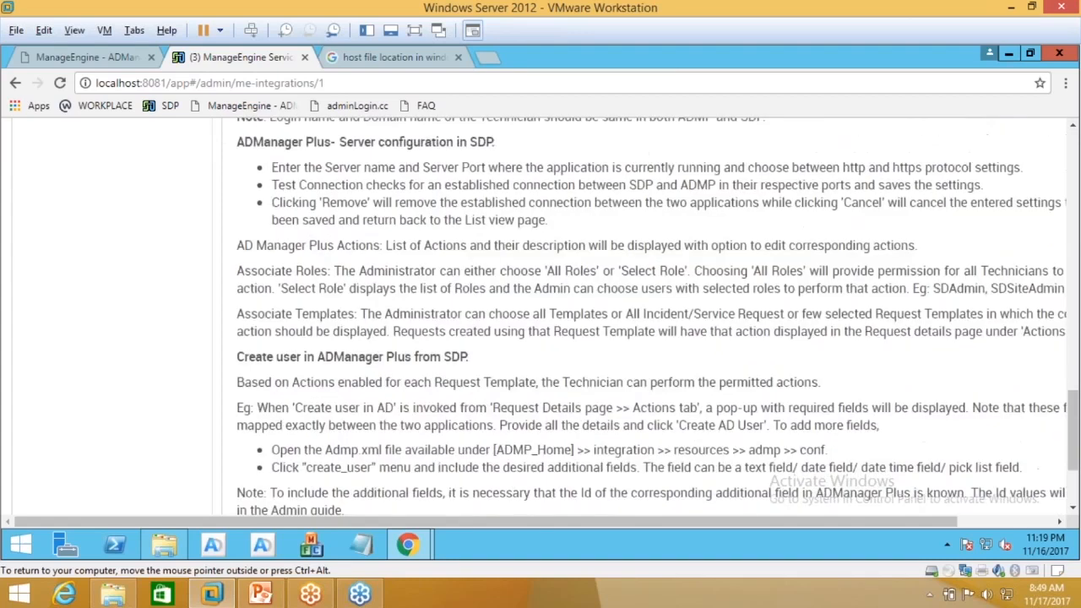
{"action": "scroll", "coordinate": [642, 313], "scroll_direction": "down", "scroll_amount": 2}
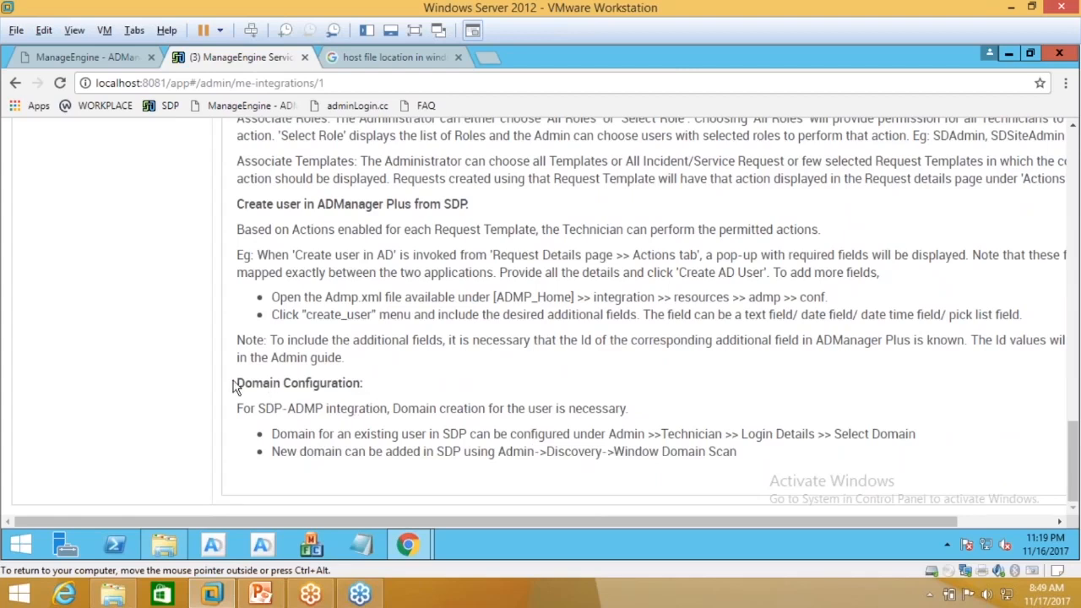
{"action": "left_click_drag", "start_coordinate": [238, 383], "coordinate": [364, 382]}
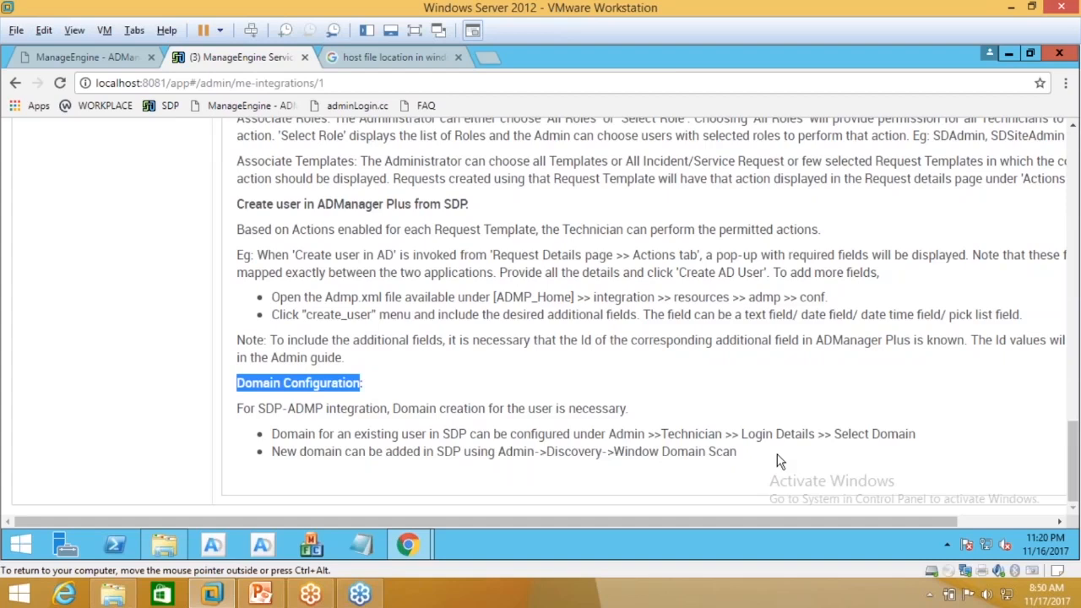
{"action": "scroll", "coordinate": [758, 461], "scroll_direction": "up", "scroll_amount": 10}
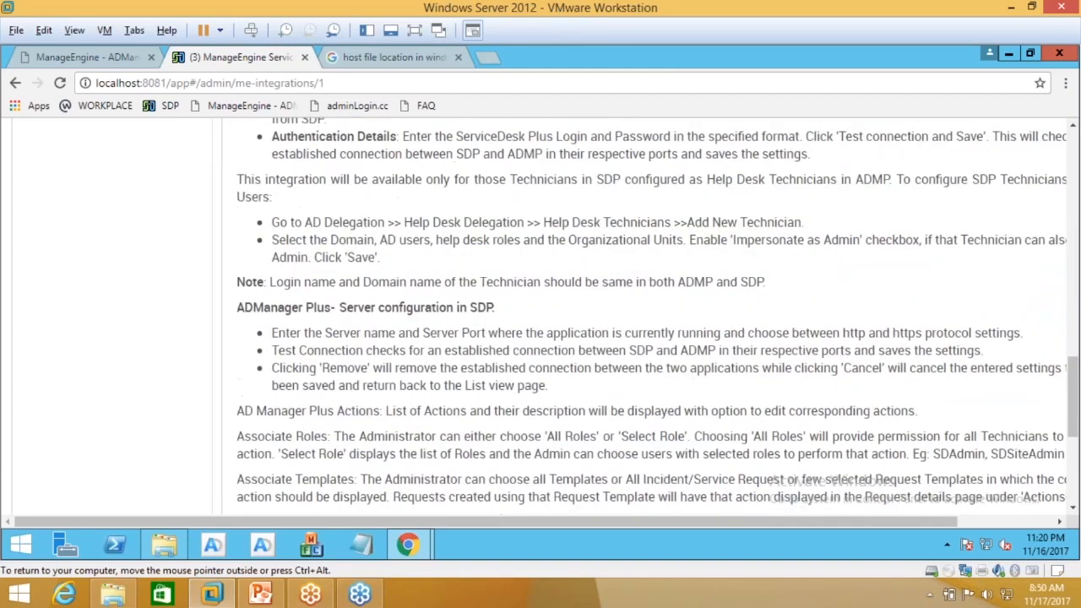
Step: Bring the second ServiceDesk Plus window on server-org:8081 to the front
{"action": "scroll", "coordinate": [645, 316], "scroll_direction": "up", "scroll_amount": 6}
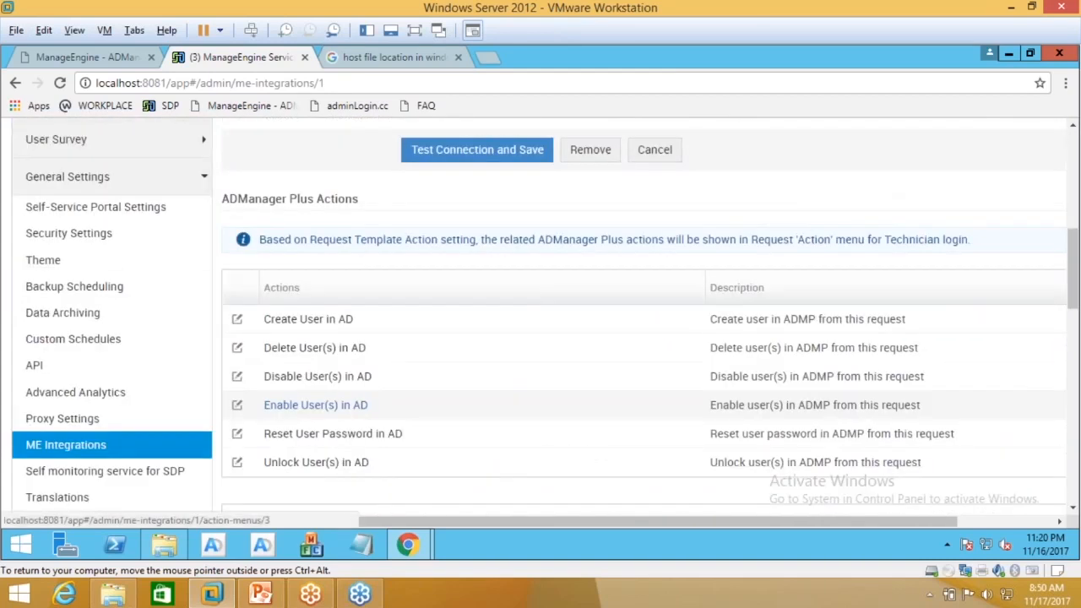
{"action": "scroll", "coordinate": [645, 316], "scroll_direction": "up", "scroll_amount": 3}
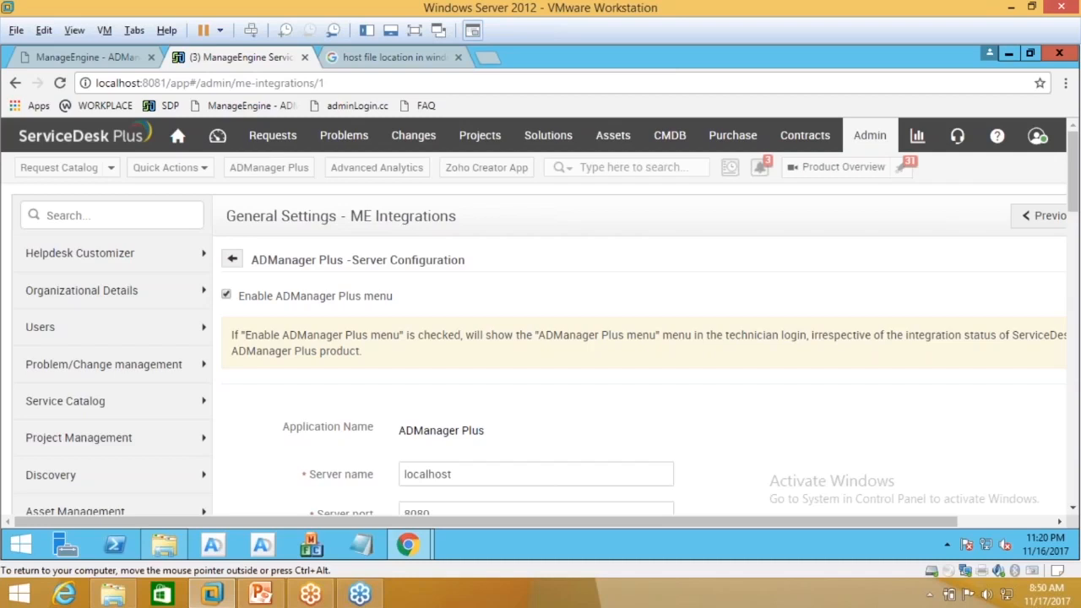
{"action": "mouse_move", "coordinate": [399, 547]}
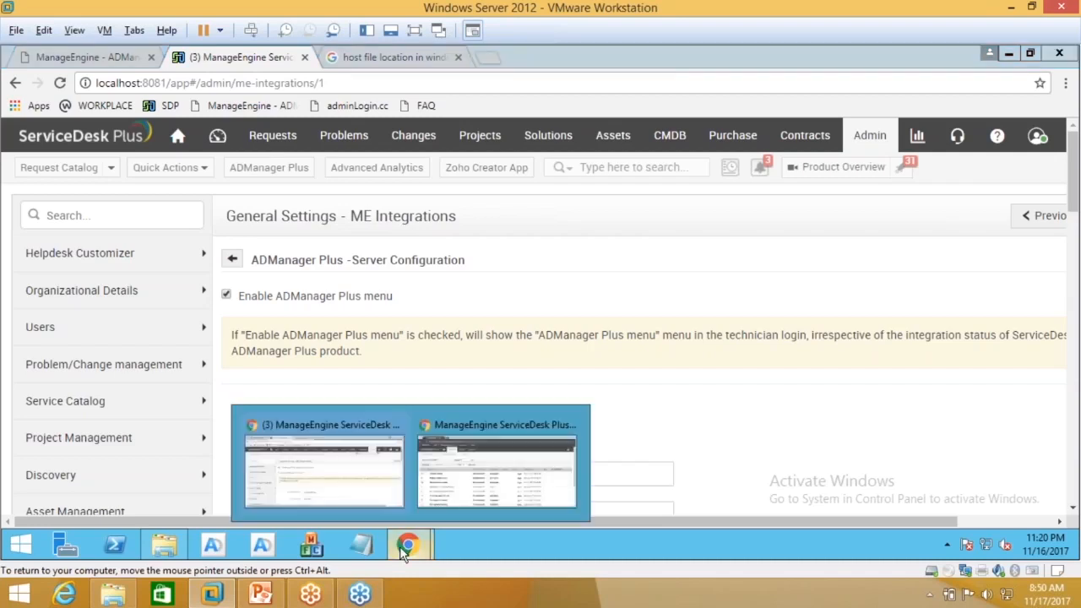
{"action": "left_click", "coordinate": [470, 463]}
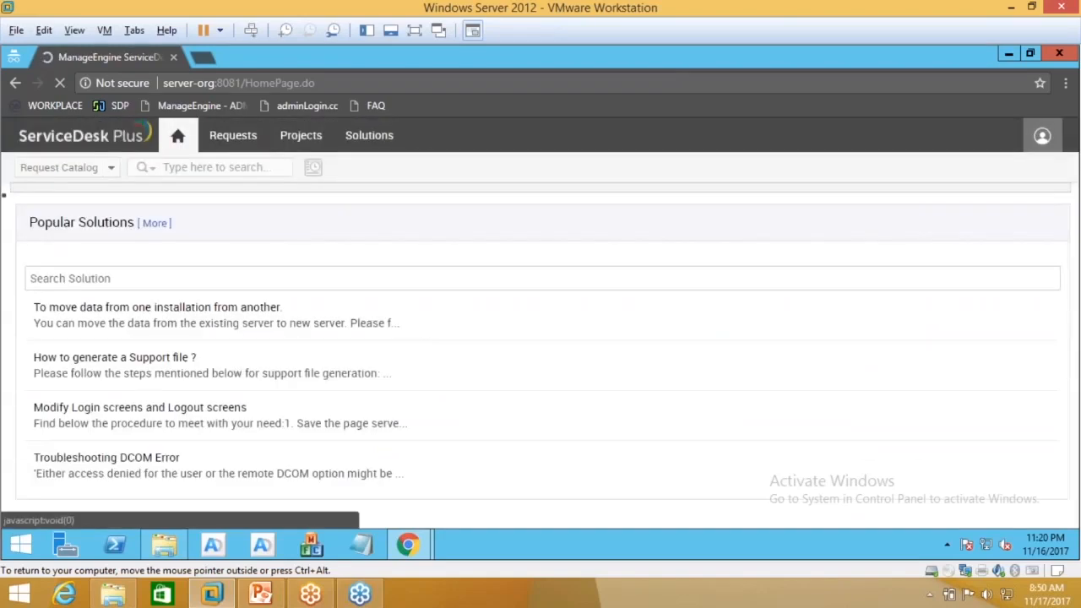
Step: Check the logged-in account, then start a new request via 'Submit your request'
{"action": "left_click", "coordinate": [1041, 136]}
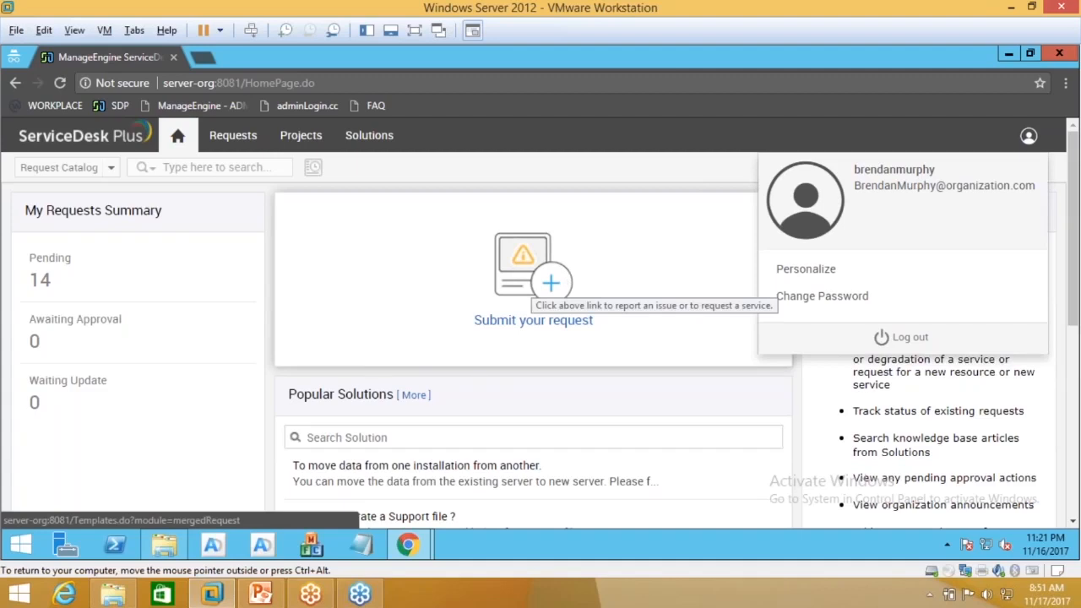
{"action": "left_click", "coordinate": [533, 287]}
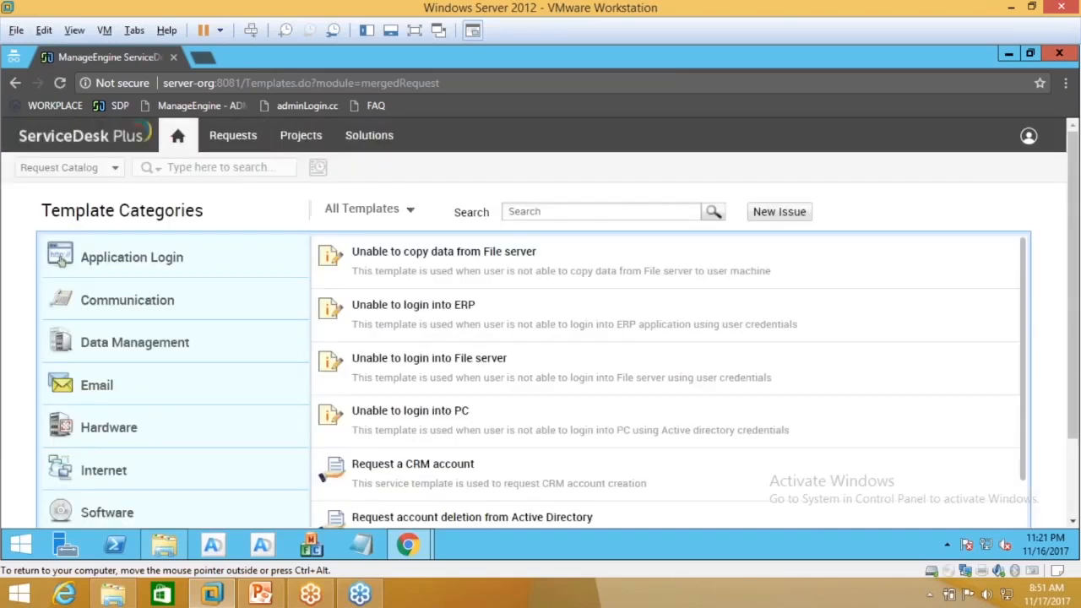
Step: List the User Management templates, such as Employee Onboarding, Offboard Employee and Password Reset Request
{"action": "scroll", "coordinate": [127, 363], "scroll_direction": "down", "scroll_amount": 1}
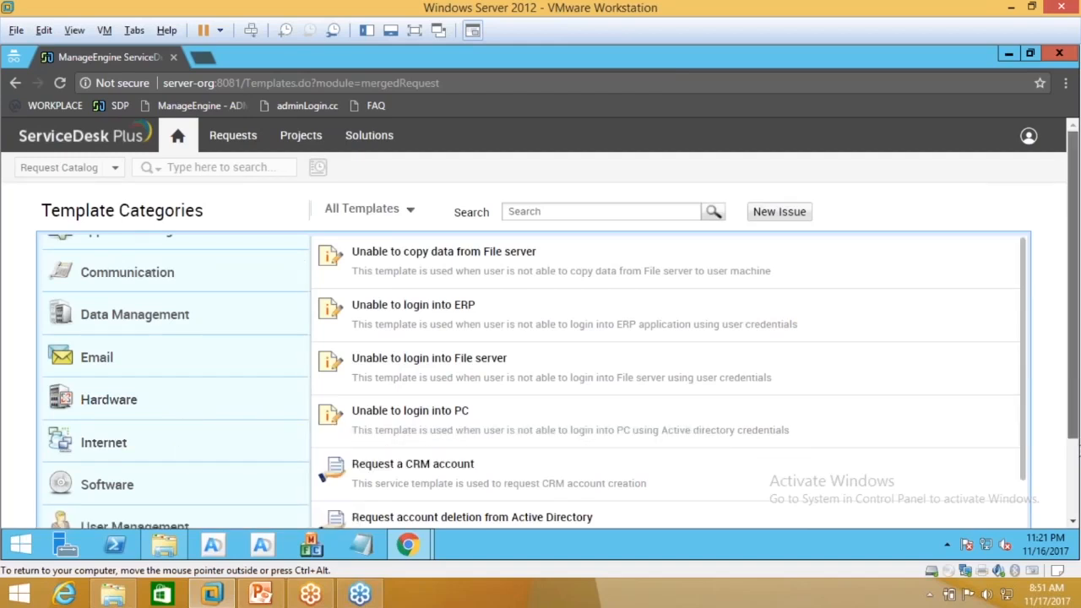
{"action": "scroll", "coordinate": [143, 427], "scroll_direction": "down", "scroll_amount": 4}
{"action": "left_click", "coordinate": [143, 426]}
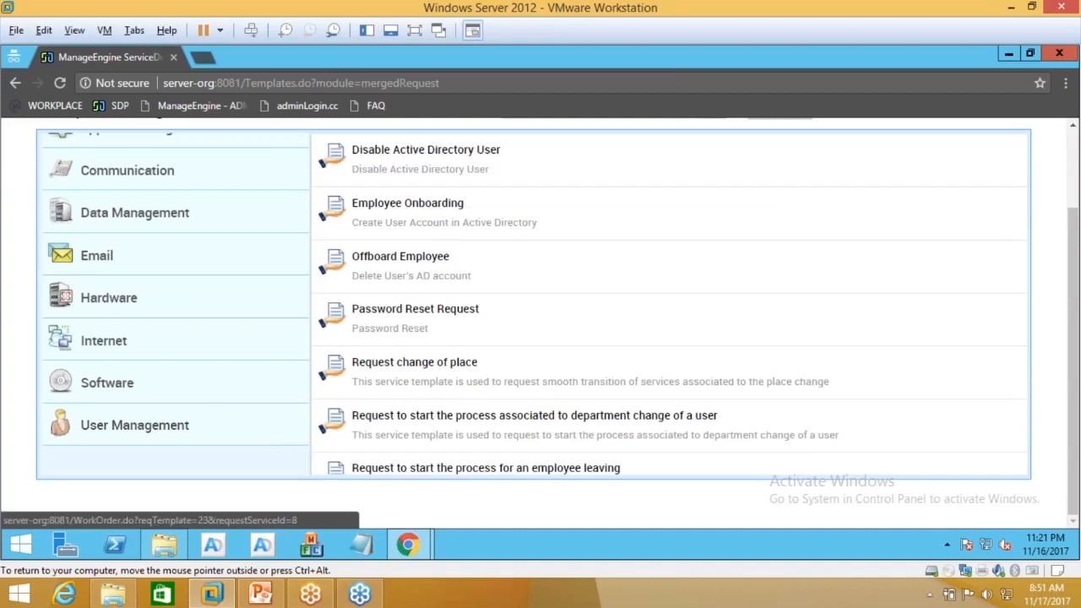
{"action": "scroll", "coordinate": [381, 403], "scroll_direction": "down", "scroll_amount": 2}
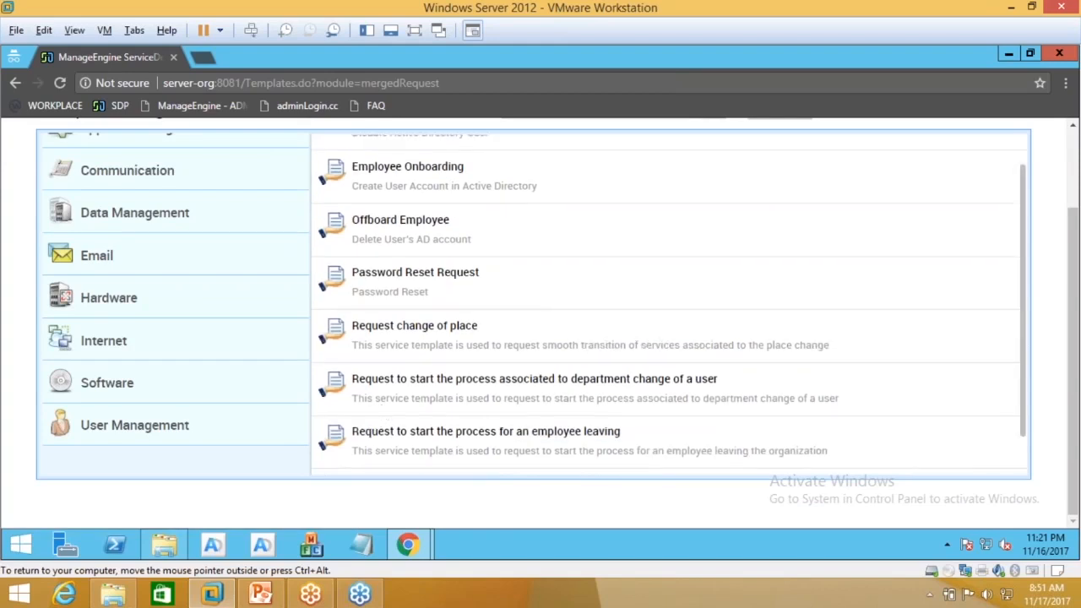
{"action": "scroll", "coordinate": [380, 403], "scroll_direction": "up", "scroll_amount": 2}
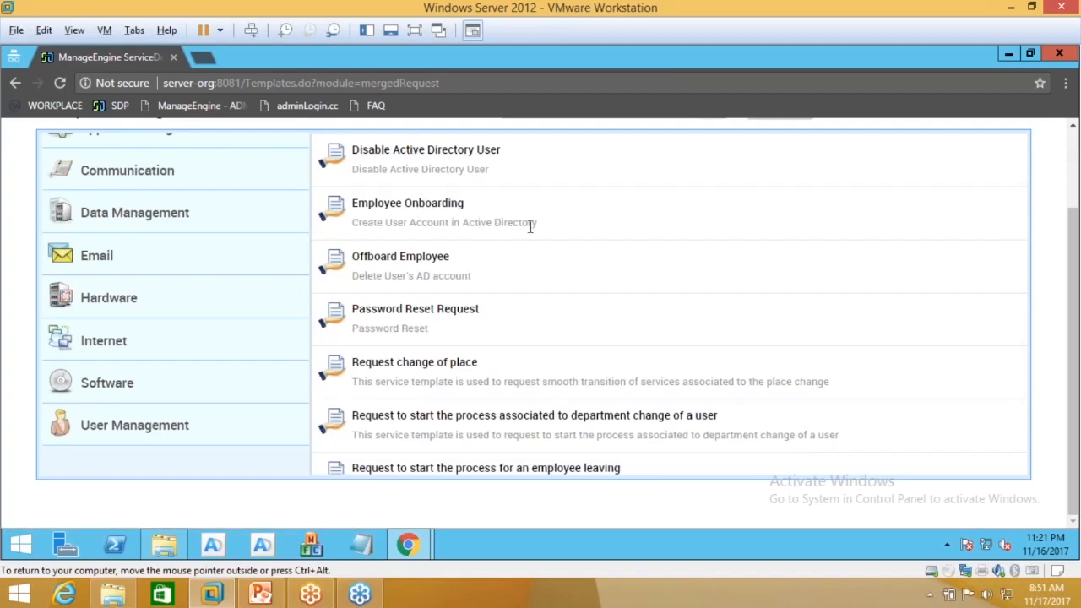
{"action": "scroll", "coordinate": [530, 226], "scroll_direction": "up", "scroll_amount": 2}
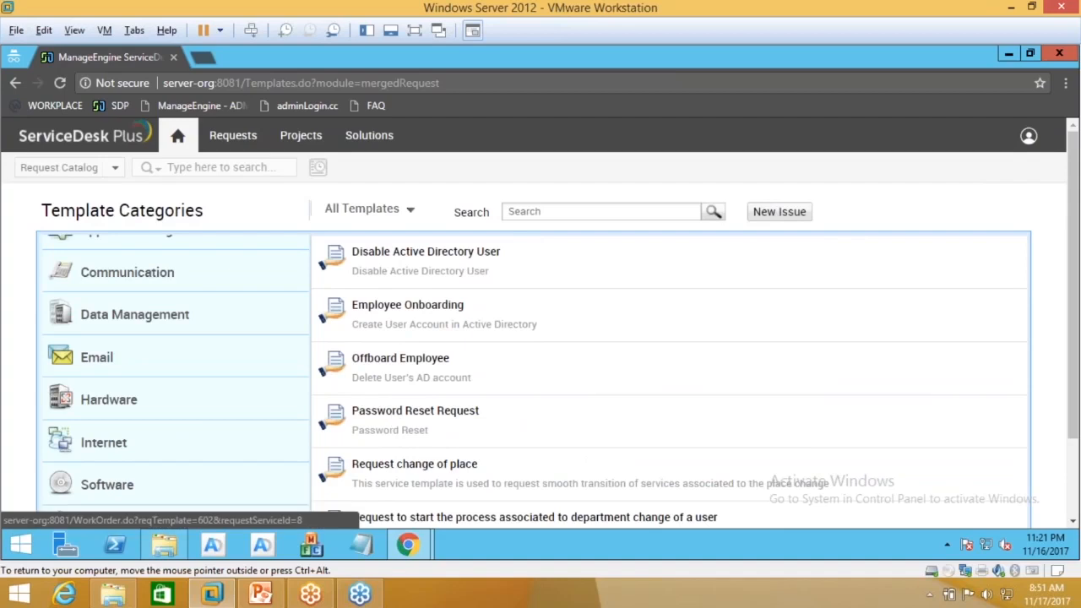
Step: Open the Employee Onboarding request form and look over its fields
{"action": "left_click", "coordinate": [418, 319]}
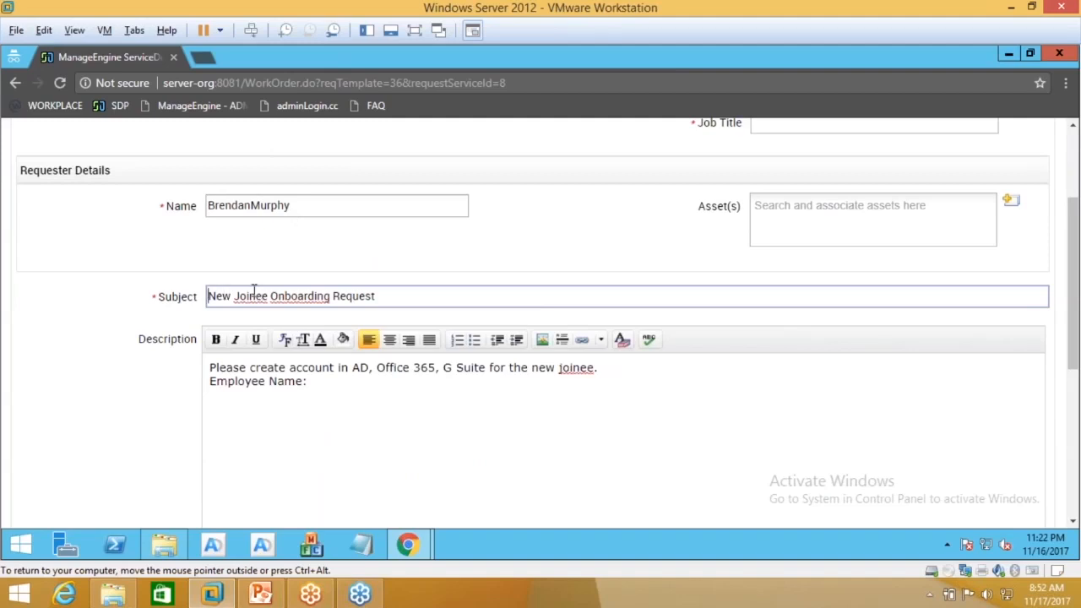
{"action": "left_click", "coordinate": [373, 295]}
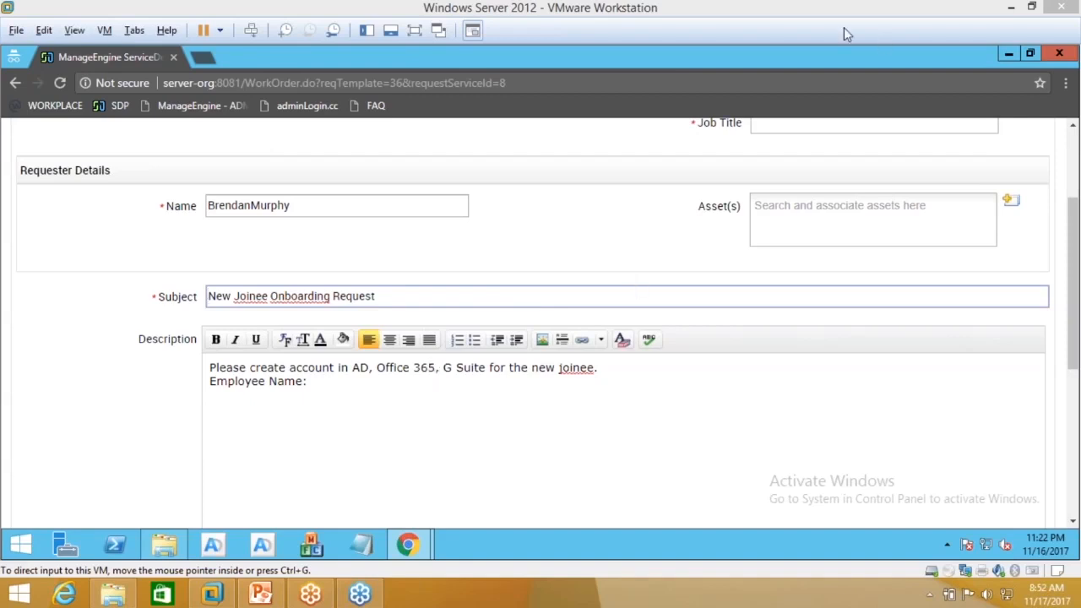
{"action": "scroll", "coordinate": [545, 248], "scroll_direction": "up", "scroll_amount": 3}
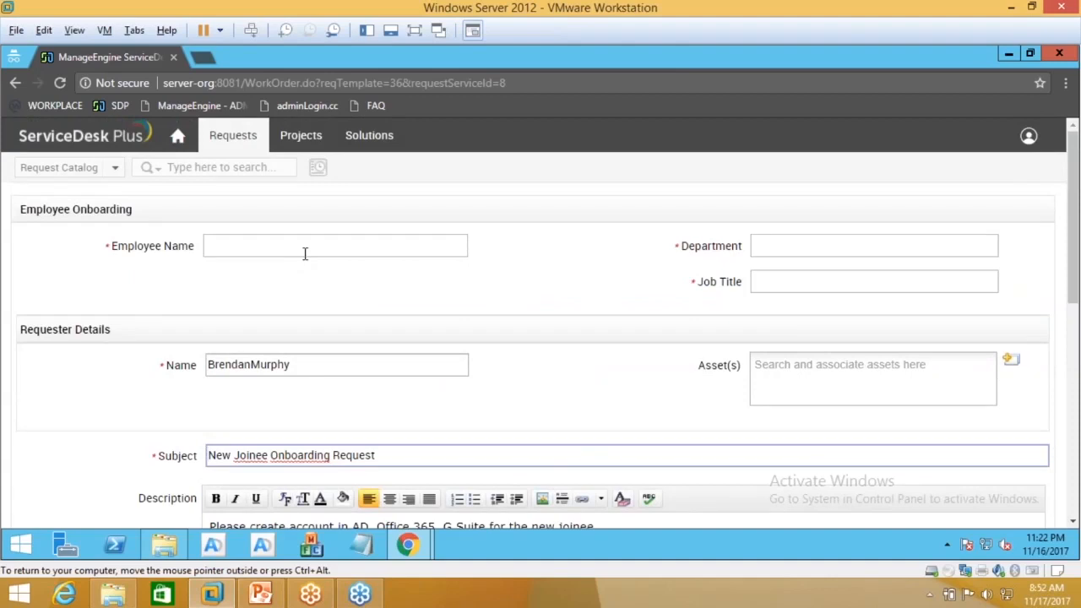
{"action": "left_click", "coordinate": [366, 239]}
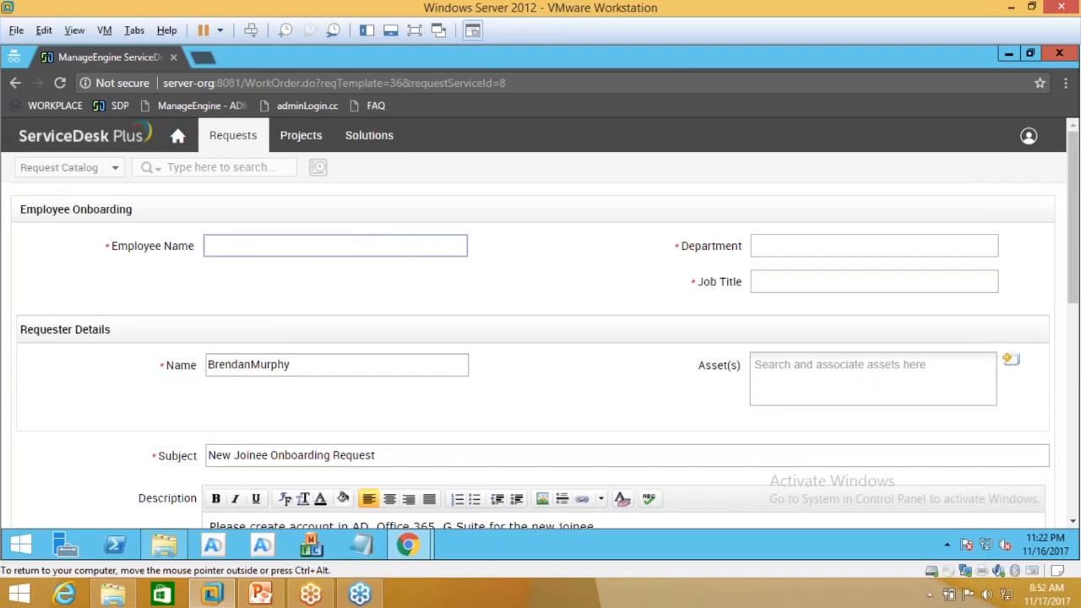
{"action": "left_click", "coordinate": [779, 282]}
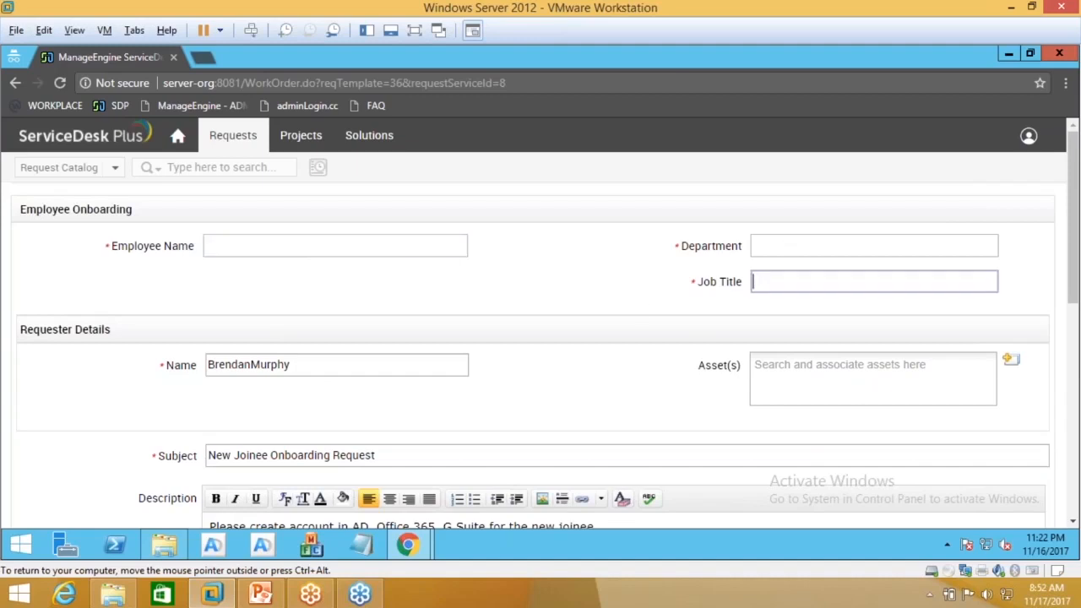
{"action": "scroll", "coordinate": [499, 313], "scroll_direction": "down", "scroll_amount": 5}
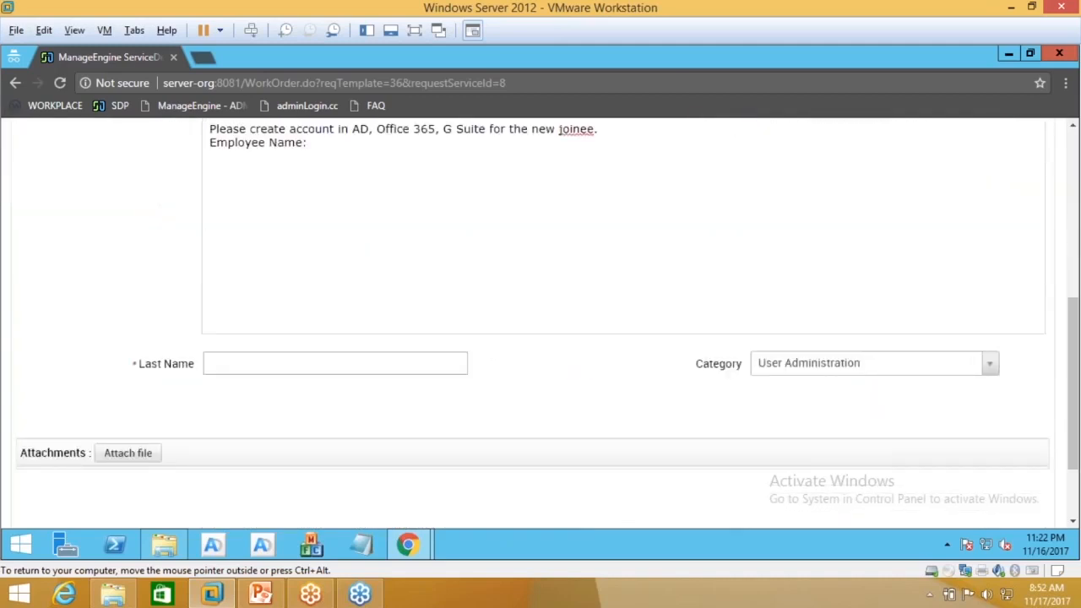
{"action": "scroll", "coordinate": [357, 457], "scroll_direction": "up", "scroll_amount": 3}
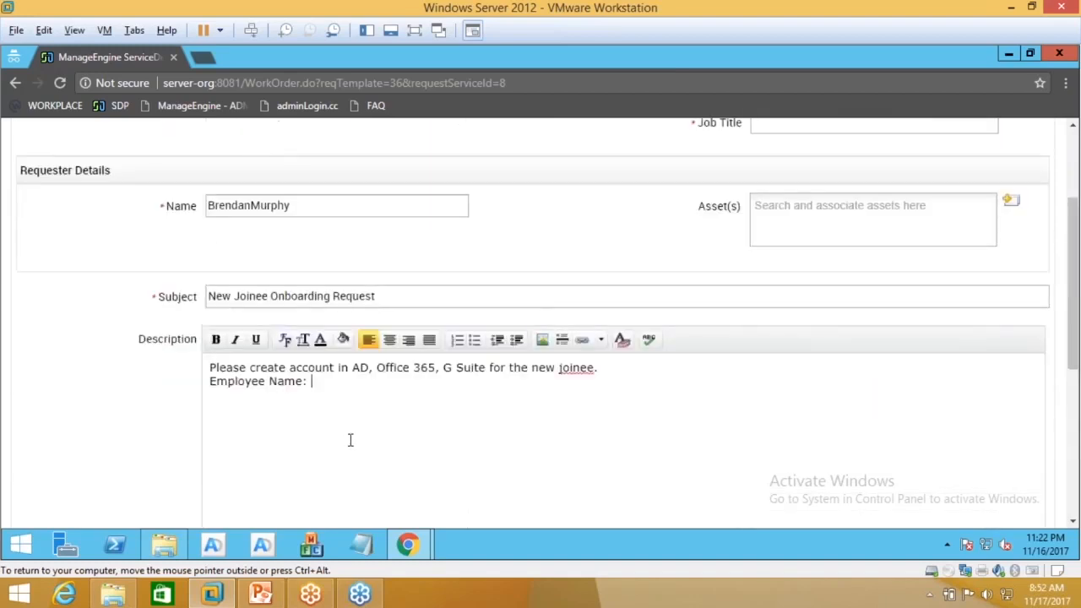
{"action": "scroll", "coordinate": [350, 439], "scroll_direction": "up", "scroll_amount": 2}
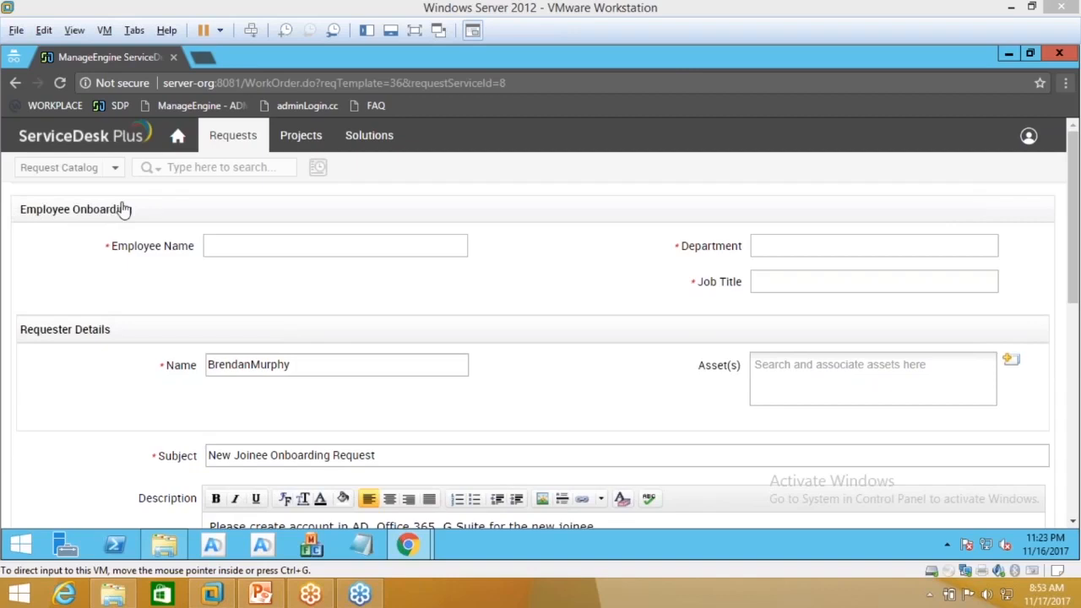
Step: Enter the employee's first name, department Sales and job title Sales engineer
{"action": "left_click", "coordinate": [275, 247]}
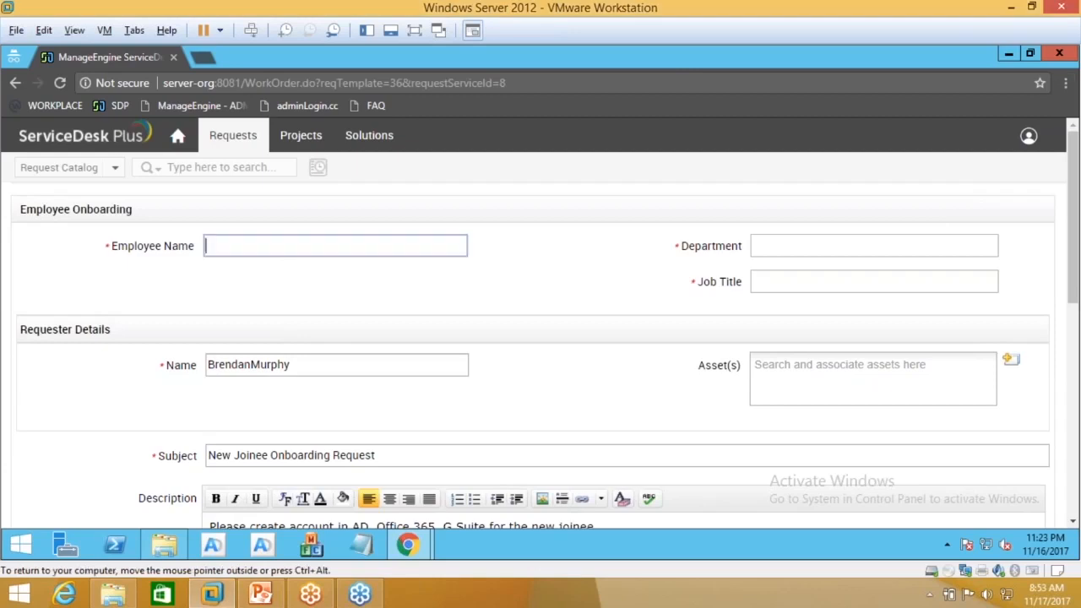
{"action": "type", "text": "Hughh"}
{"action": "left_click", "coordinate": [813, 247]}
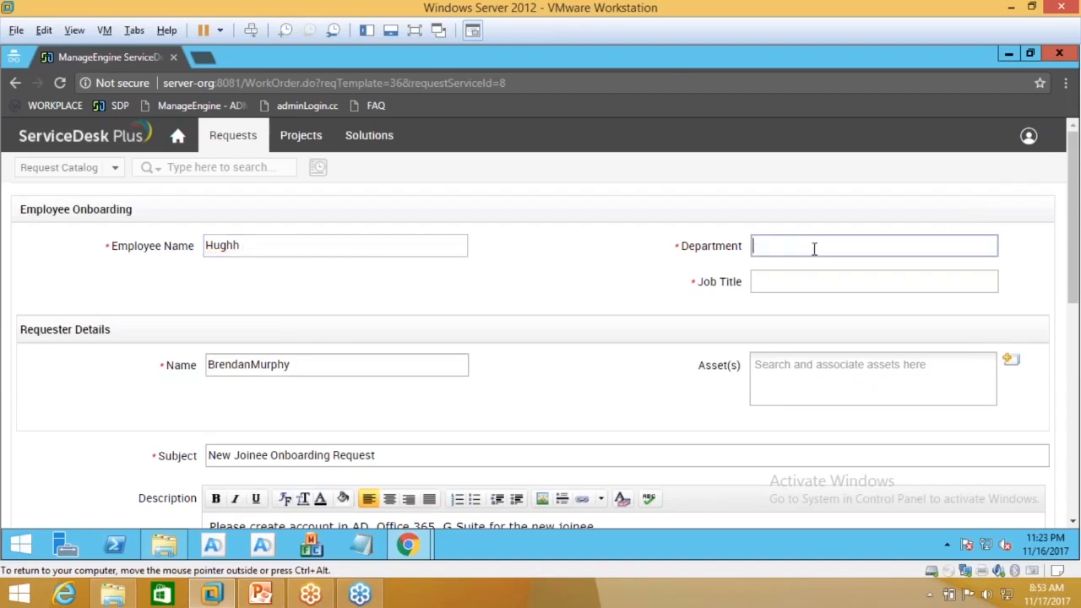
{"action": "type", "text": "Sales"}
{"action": "left_click", "coordinate": [815, 281]}
{"action": "type", "text": "Sales engineer"}
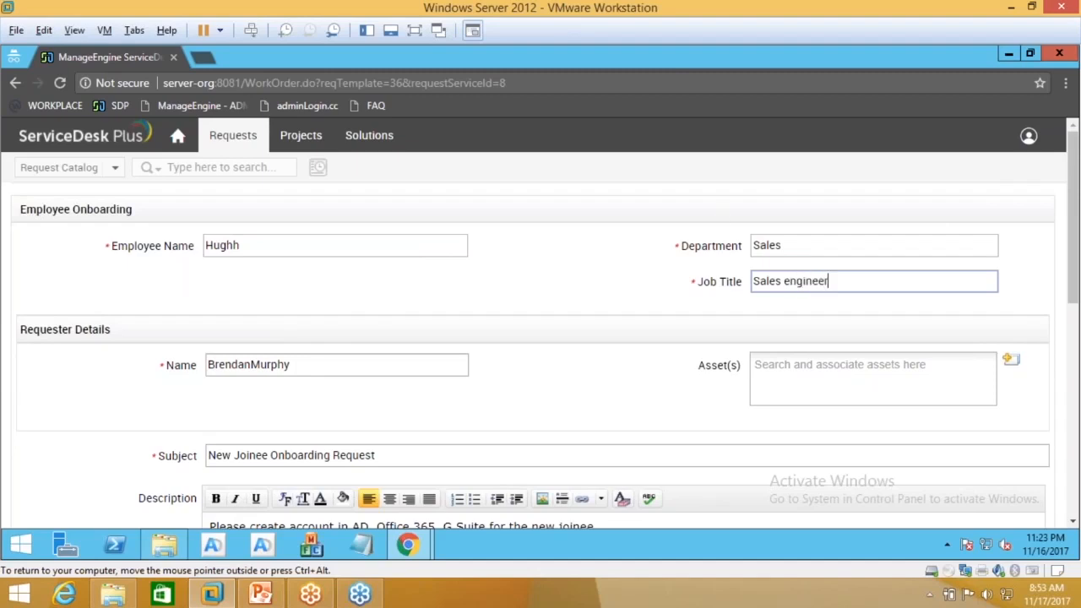
Step: Enter the employee's last name in the Last Name field
{"action": "scroll", "coordinate": [530, 329], "scroll_direction": "down", "scroll_amount": 4}
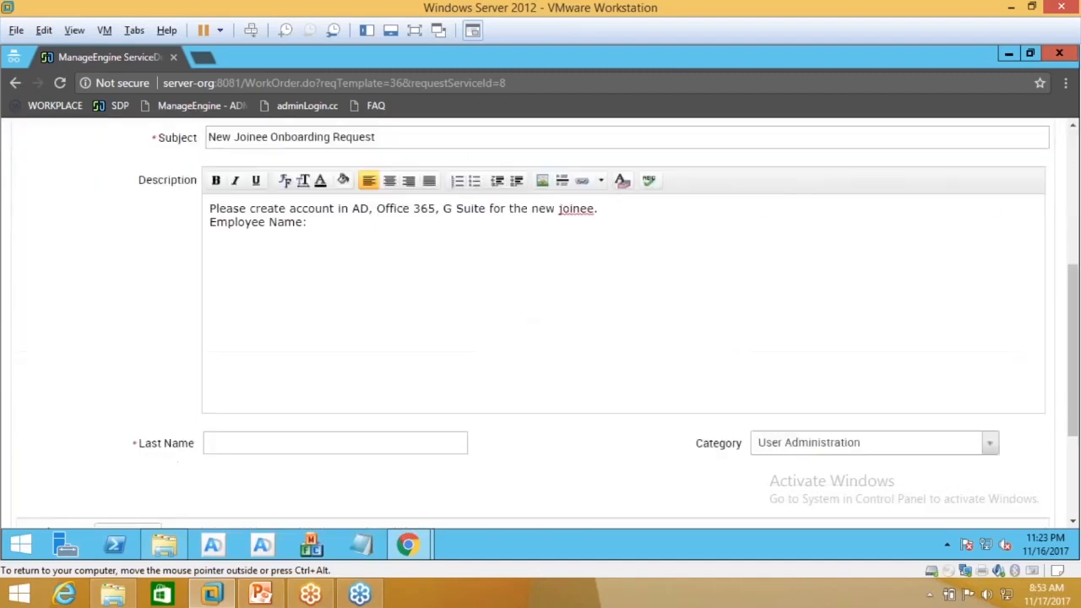
{"action": "left_click", "coordinate": [408, 448]}
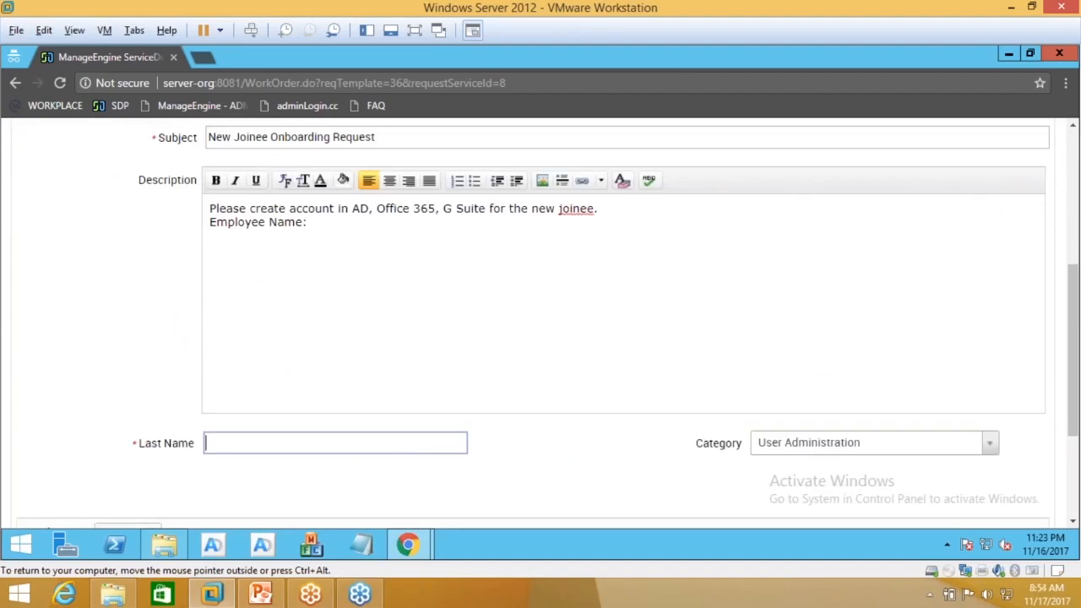
{"action": "type", "text": "Jackman"}
{"action": "scroll", "coordinate": [402, 470], "scroll_direction": "up", "scroll_amount": 4}
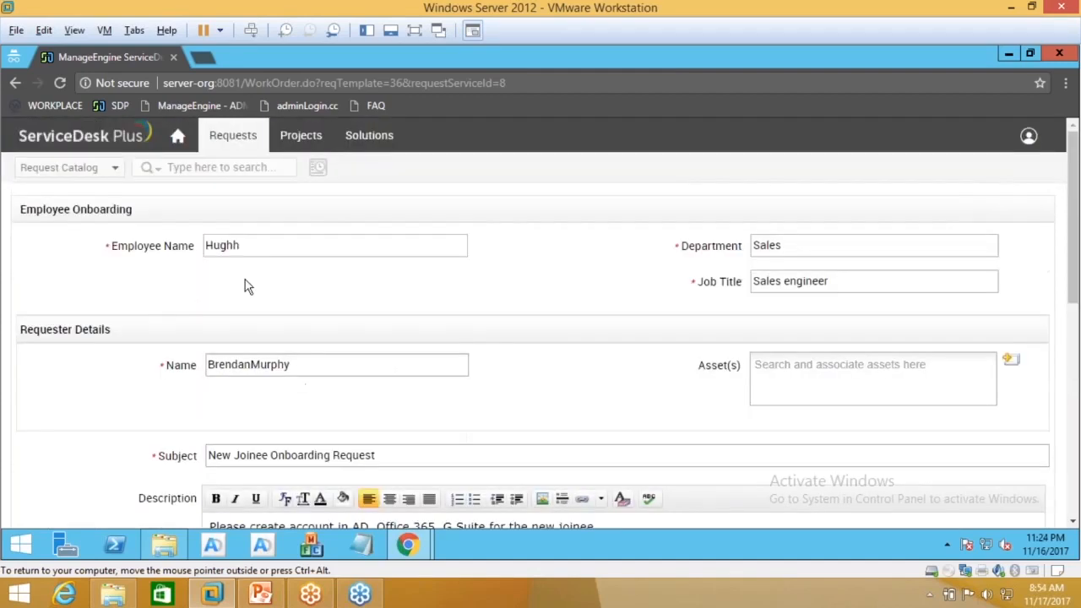
{"action": "scroll", "coordinate": [244, 284], "scroll_direction": "down", "scroll_amount": 3}
{"action": "scroll", "coordinate": [181, 509], "scroll_direction": "down", "scroll_amount": 4}
{"action": "scroll", "coordinate": [161, 311], "scroll_direction": "up", "scroll_amount": 1}
{"action": "scroll", "coordinate": [697, 316], "scroll_direction": "up", "scroll_amount": 5}
{"action": "scroll", "coordinate": [336, 305], "scroll_direction": "down", "scroll_amount": 2}
{"action": "scroll", "coordinate": [253, 443], "scroll_direction": "down", "scroll_amount": 2}
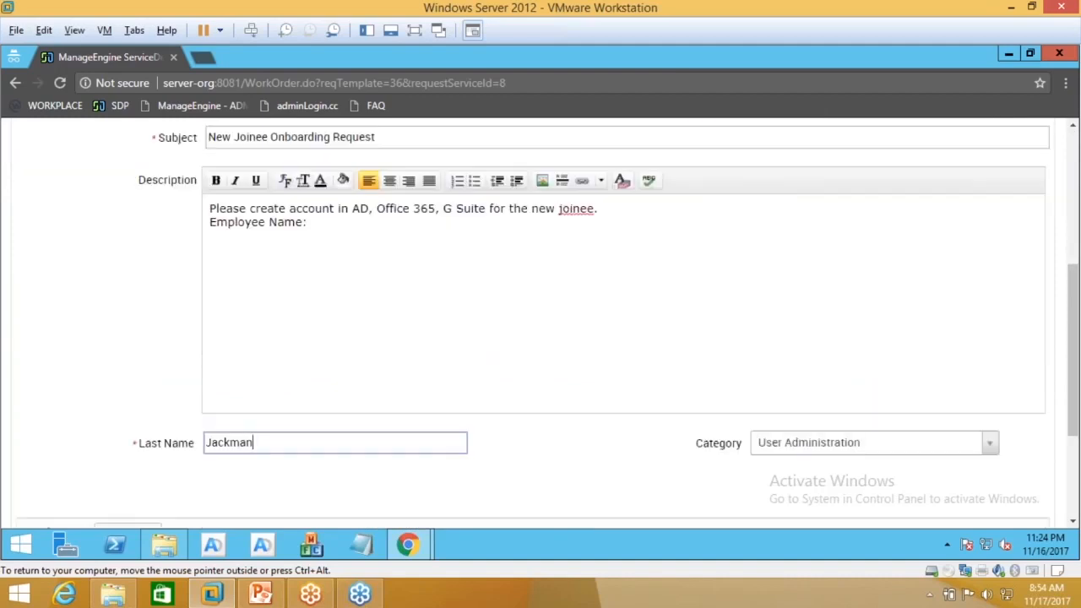
{"action": "scroll", "coordinate": [345, 471], "scroll_direction": "up", "scroll_amount": 3}
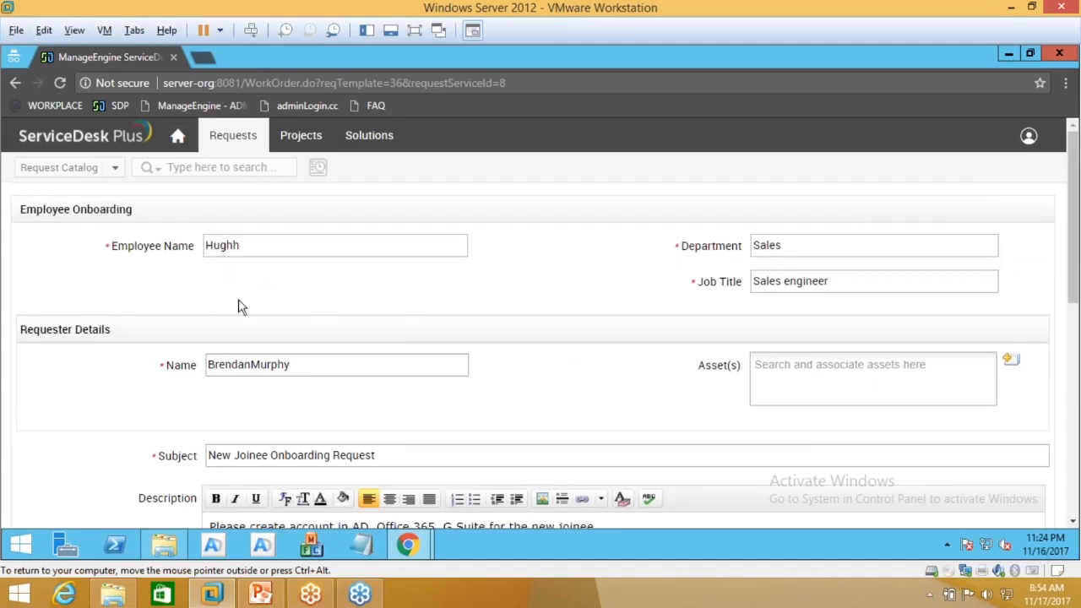
{"action": "scroll", "coordinate": [240, 302], "scroll_direction": "down", "scroll_amount": 4}
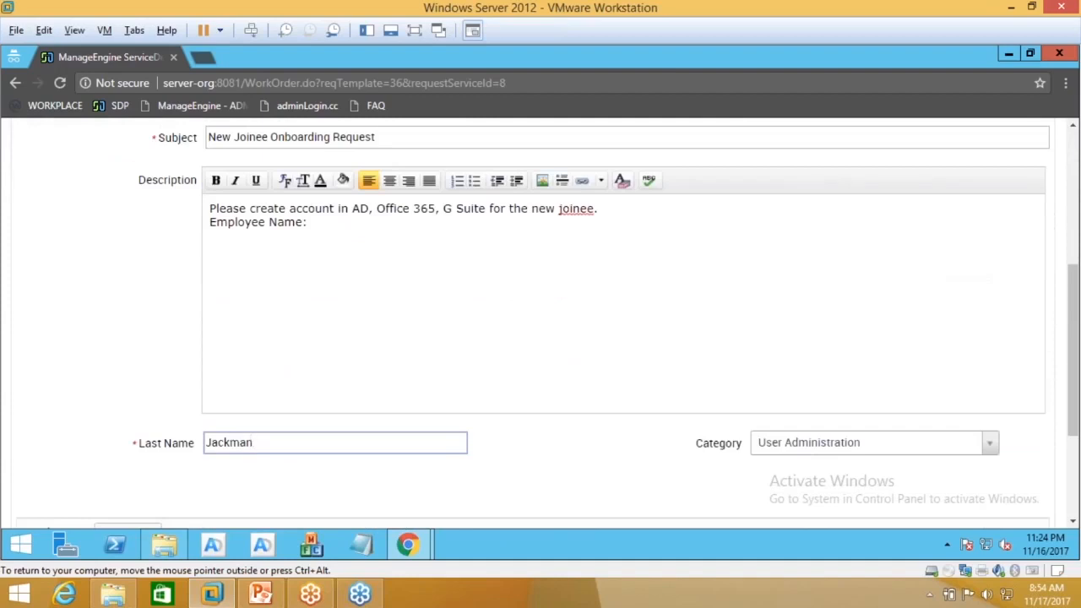
Step: Add the employee's full name after 'Employee Name:' in the request description
{"action": "left_click", "coordinate": [351, 228]}
{"action": "type", "text": "J"}
{"action": "key", "text": "BackSpace"}
{"action": "type", "text": "Hugh"}
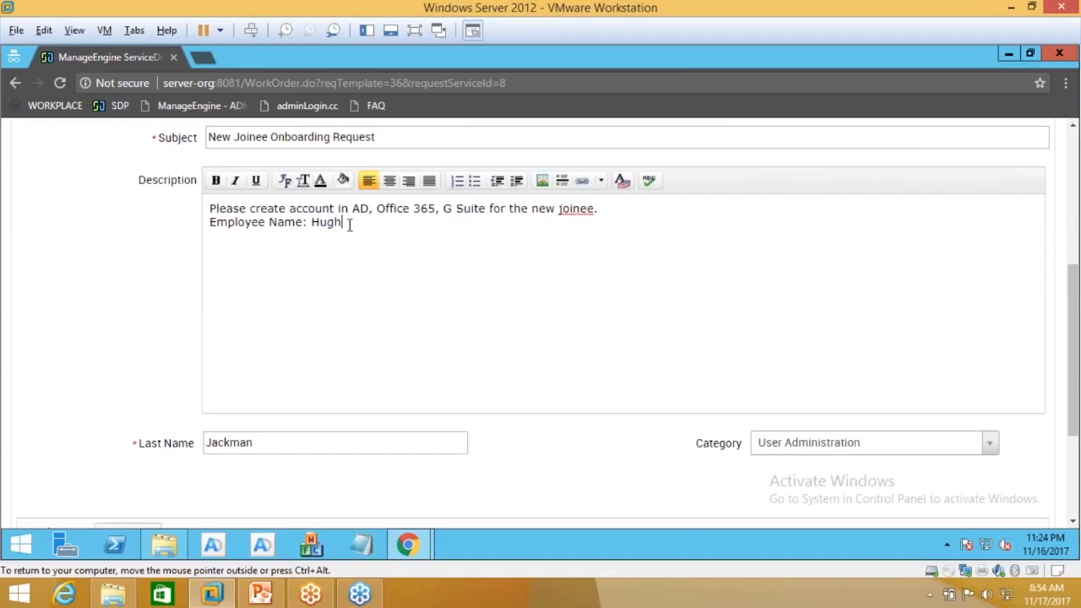
{"action": "type", "text": "h Jackman"}
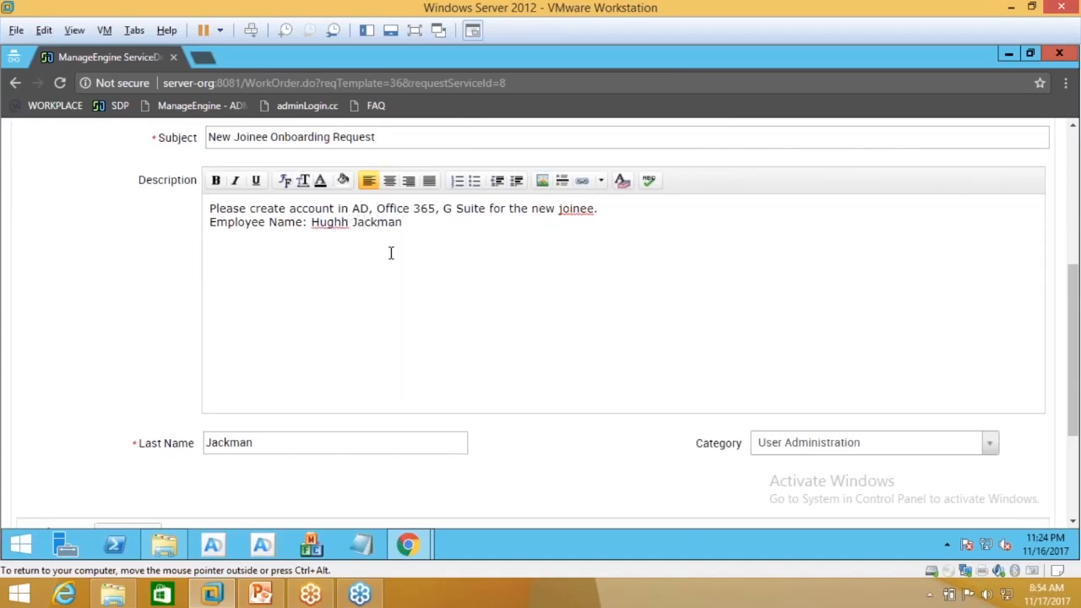
{"action": "scroll", "coordinate": [642, 338], "scroll_direction": "down", "scroll_amount": 1}
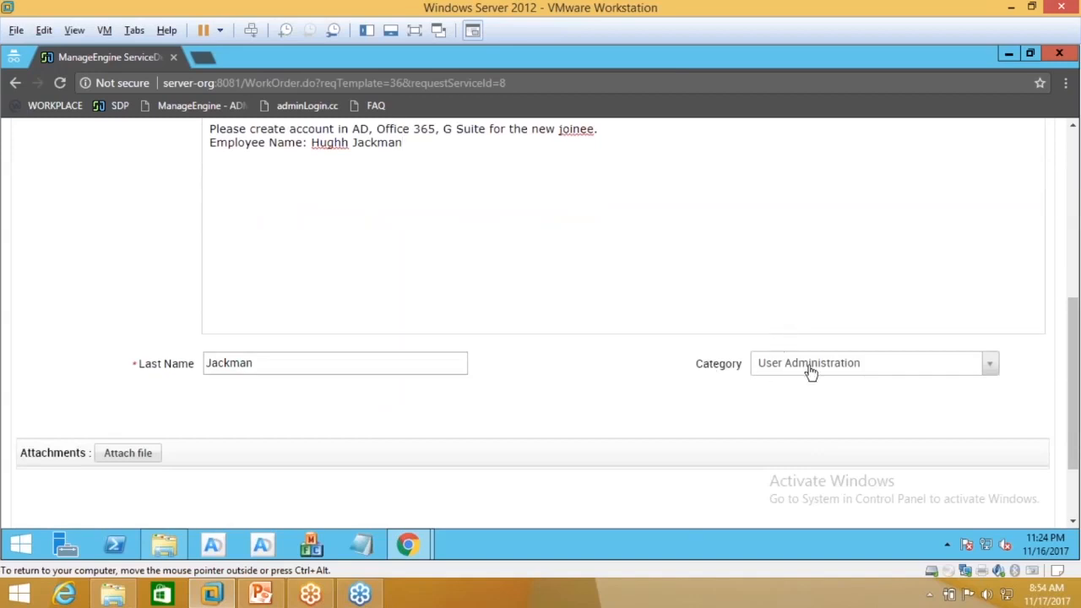
{"action": "scroll", "coordinate": [583, 365], "scroll_direction": "up", "scroll_amount": 3}
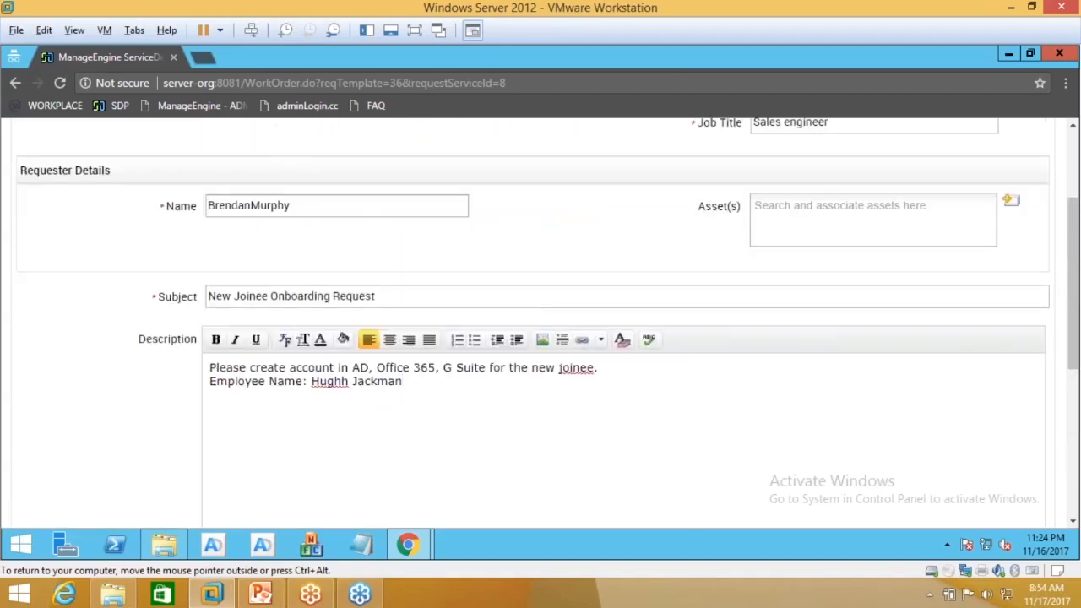
{"action": "scroll", "coordinate": [582, 366], "scroll_direction": "up", "scroll_amount": 1}
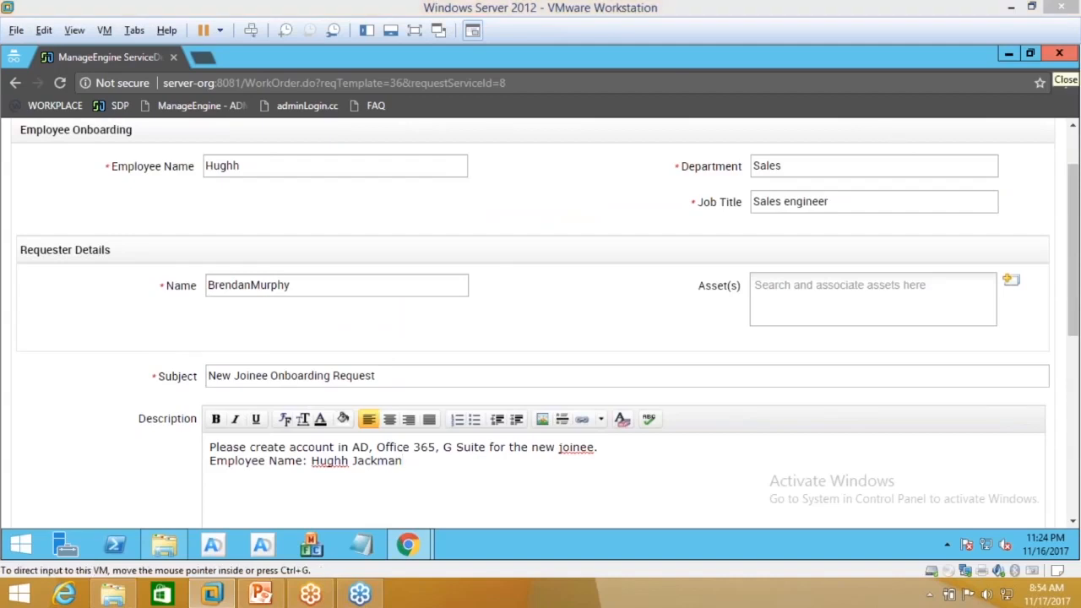
{"action": "scroll", "coordinate": [554, 229], "scroll_direction": "down", "scroll_amount": 5}
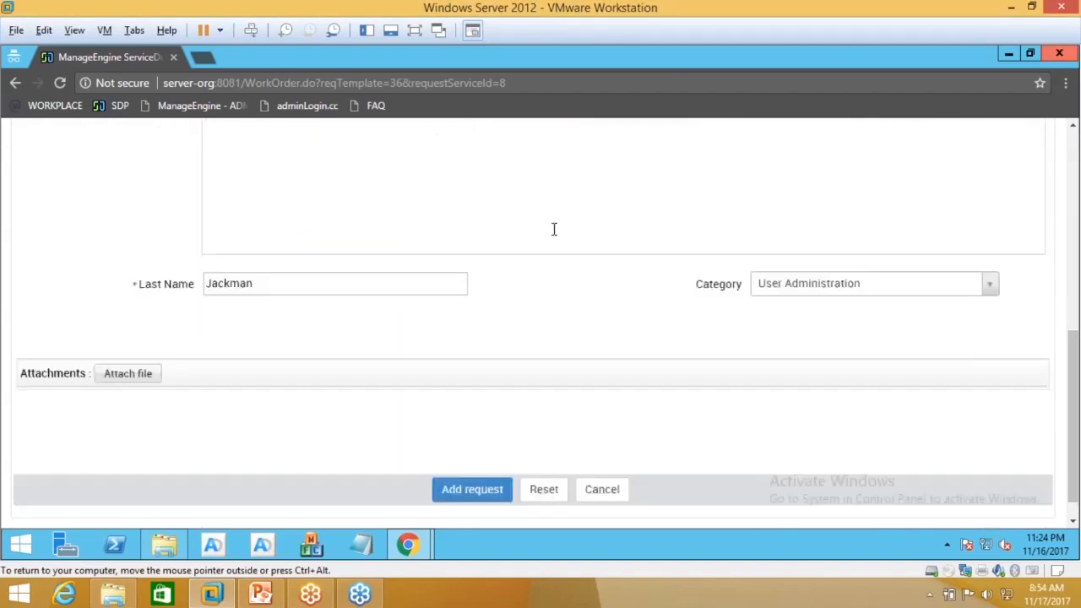
Step: Submit the onboarding request, review its Request Details, then return to the admin window
{"action": "left_click", "coordinate": [480, 496]}
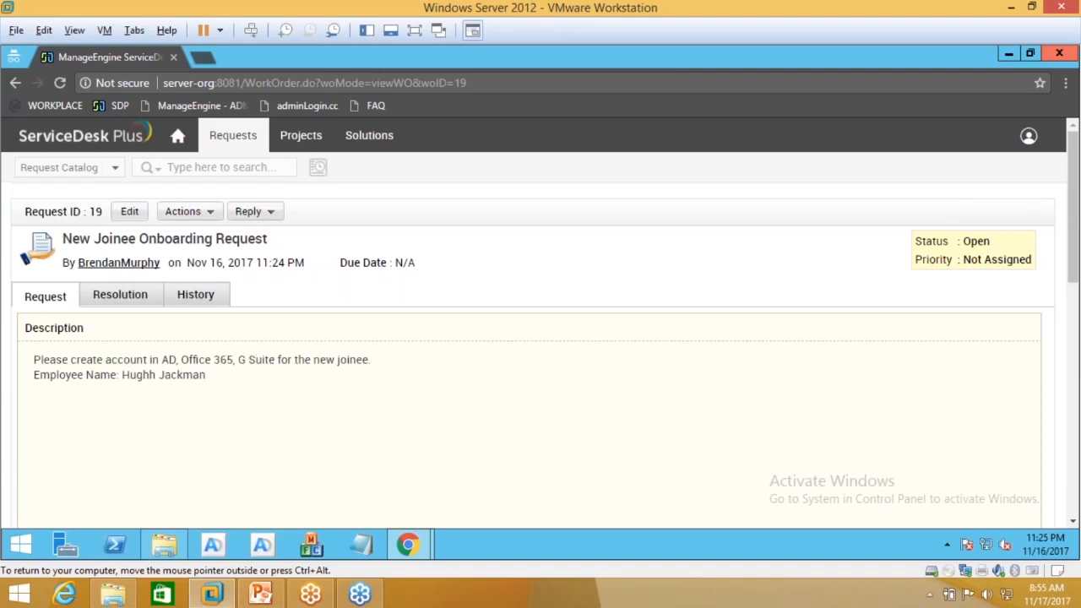
{"action": "scroll", "coordinate": [541, 338], "scroll_direction": "down", "scroll_amount": 5}
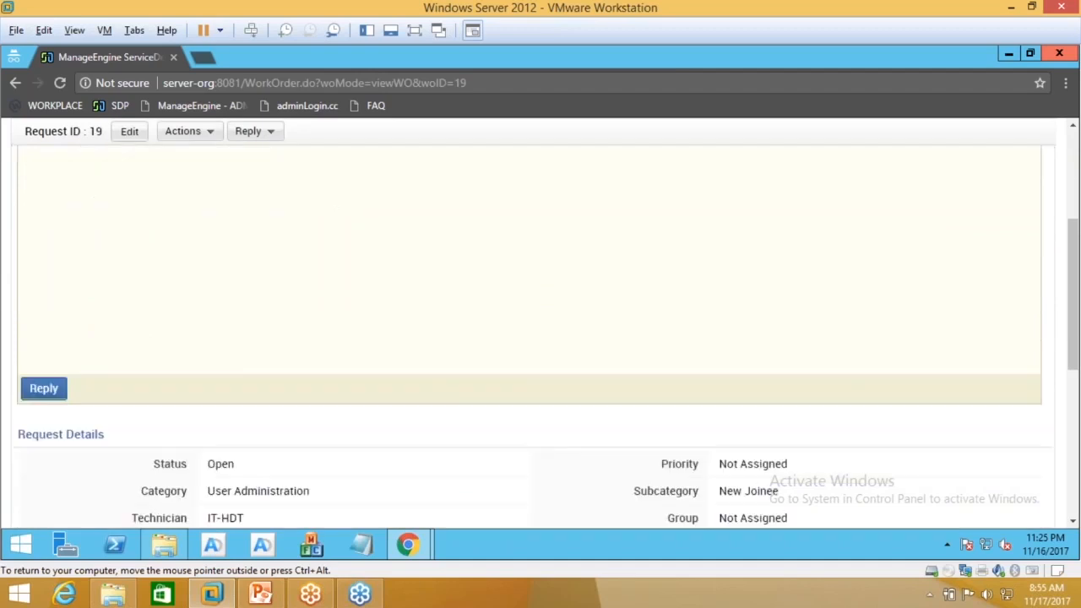
{"action": "scroll", "coordinate": [491, 456], "scroll_direction": "down", "scroll_amount": 2}
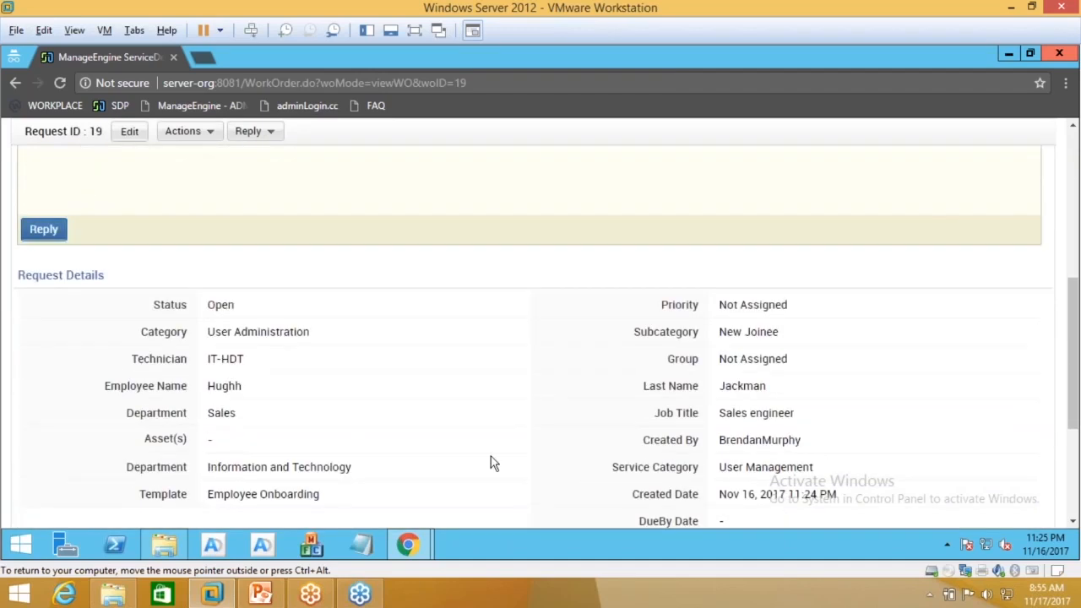
{"action": "scroll", "coordinate": [494, 463], "scroll_direction": "down", "scroll_amount": 1}
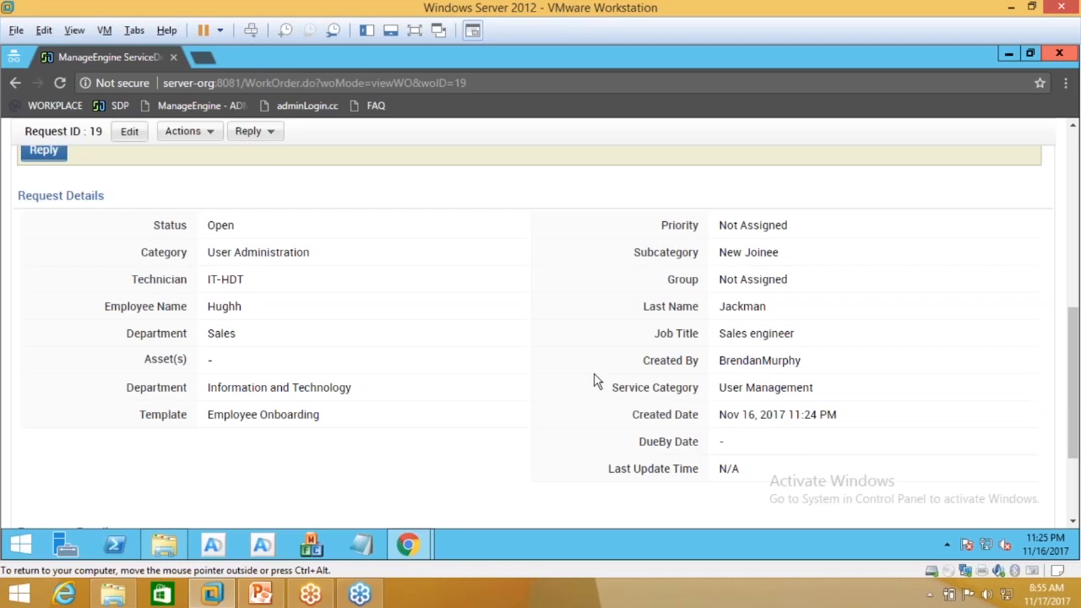
{"action": "mouse_move", "coordinate": [407, 545]}
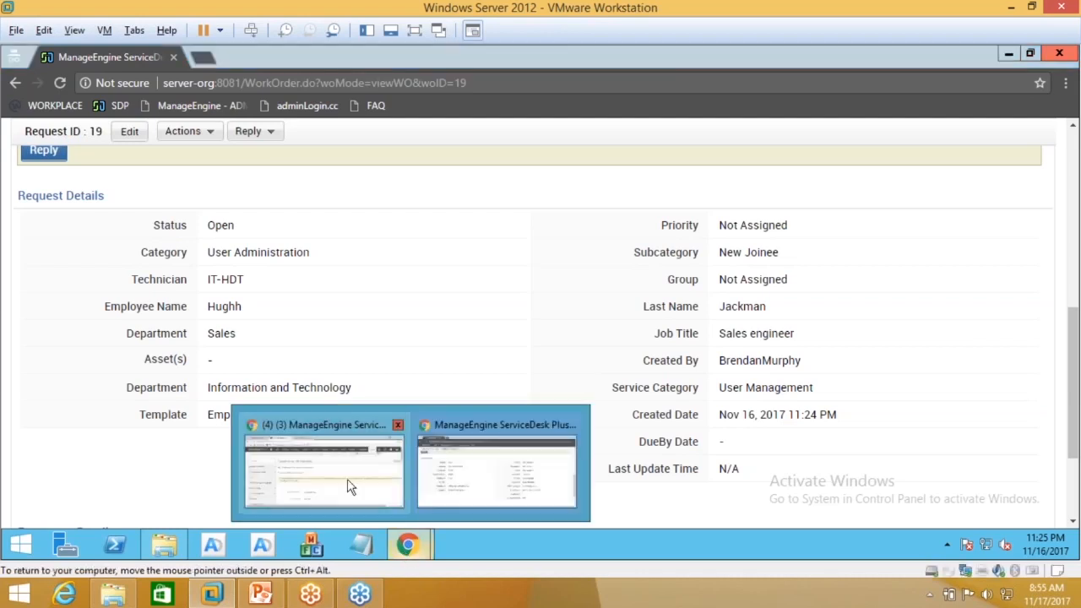
{"action": "left_click", "coordinate": [340, 481]}
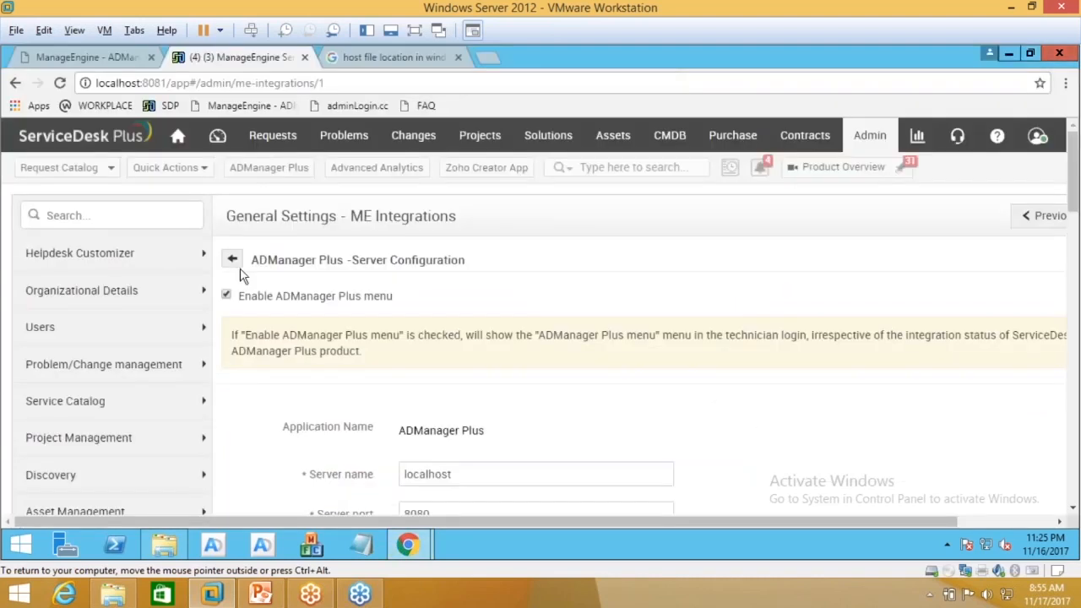
Step: Open request 19 from the Requests list and choose Actions > Create User in AD
{"action": "left_click", "coordinate": [273, 136]}
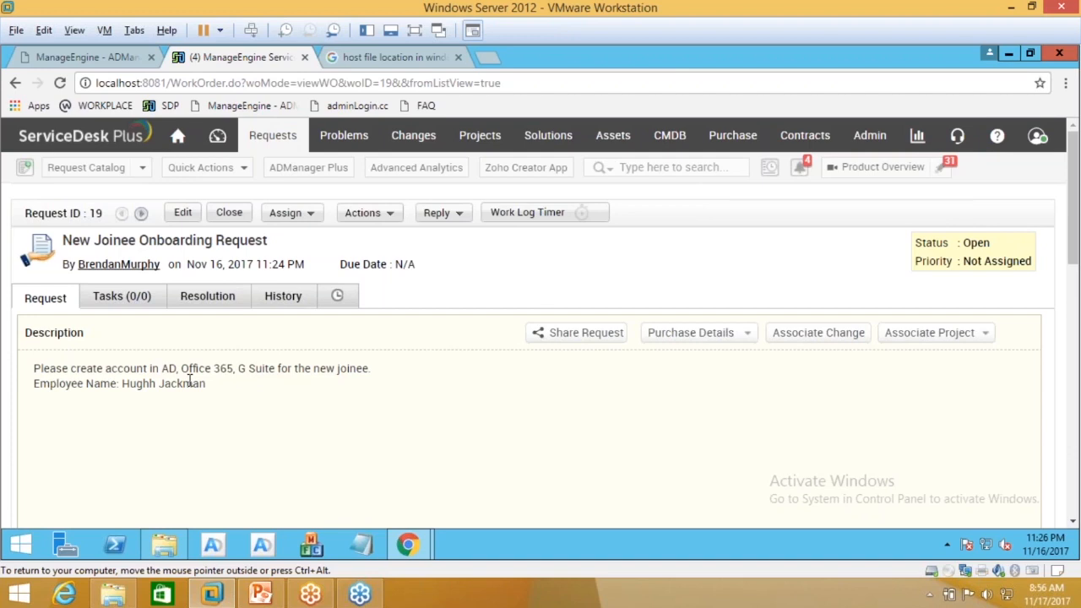
{"action": "left_click", "coordinate": [366, 213]}
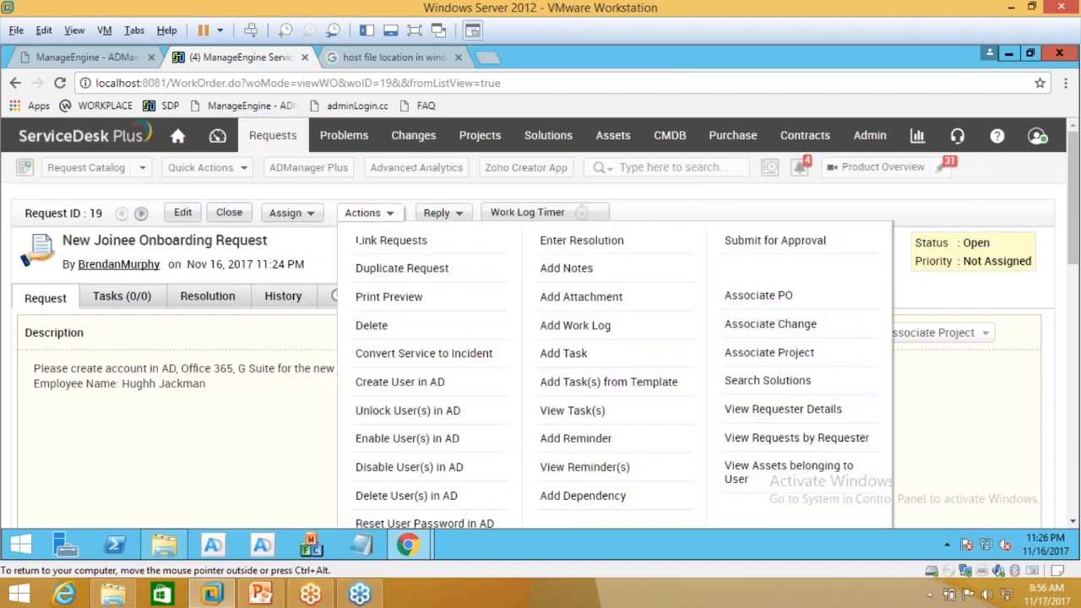
{"action": "scroll", "coordinate": [540, 337], "scroll_direction": "down", "scroll_amount": 1}
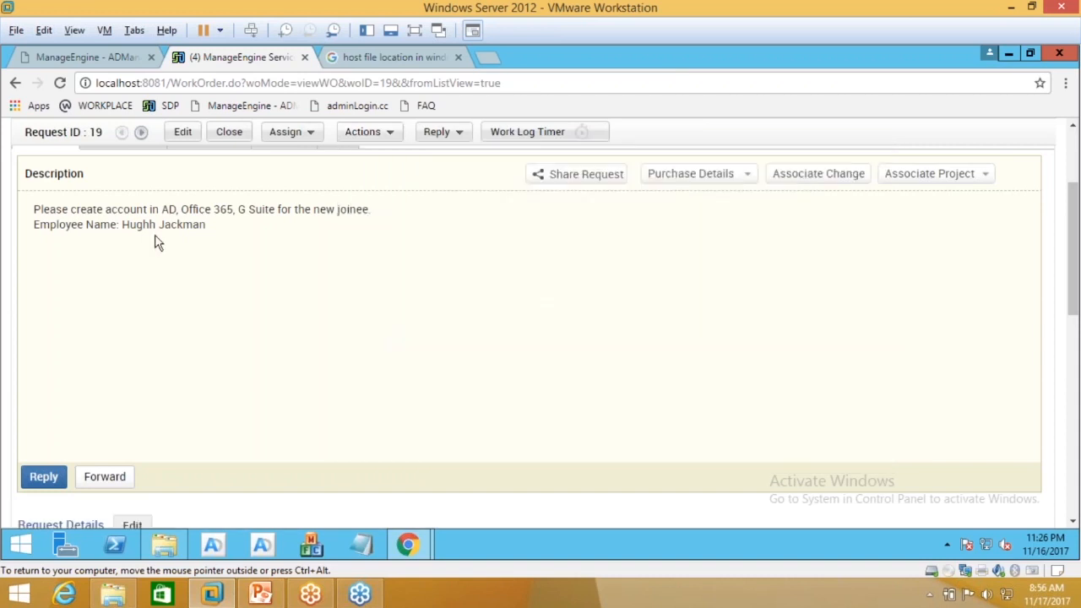
{"action": "left_click", "coordinate": [363, 135]}
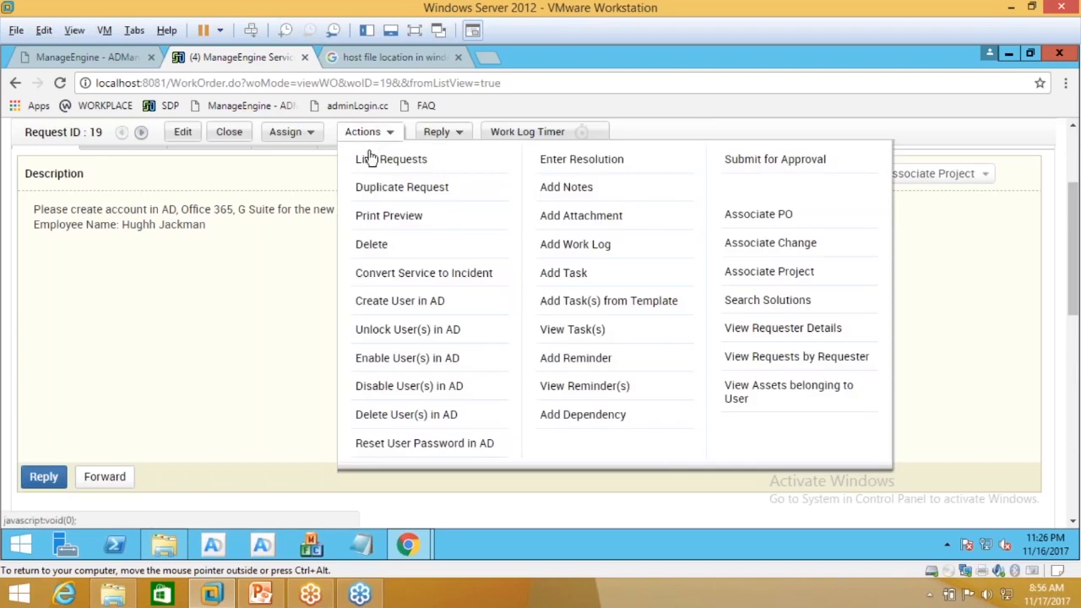
{"action": "left_click", "coordinate": [397, 301]}
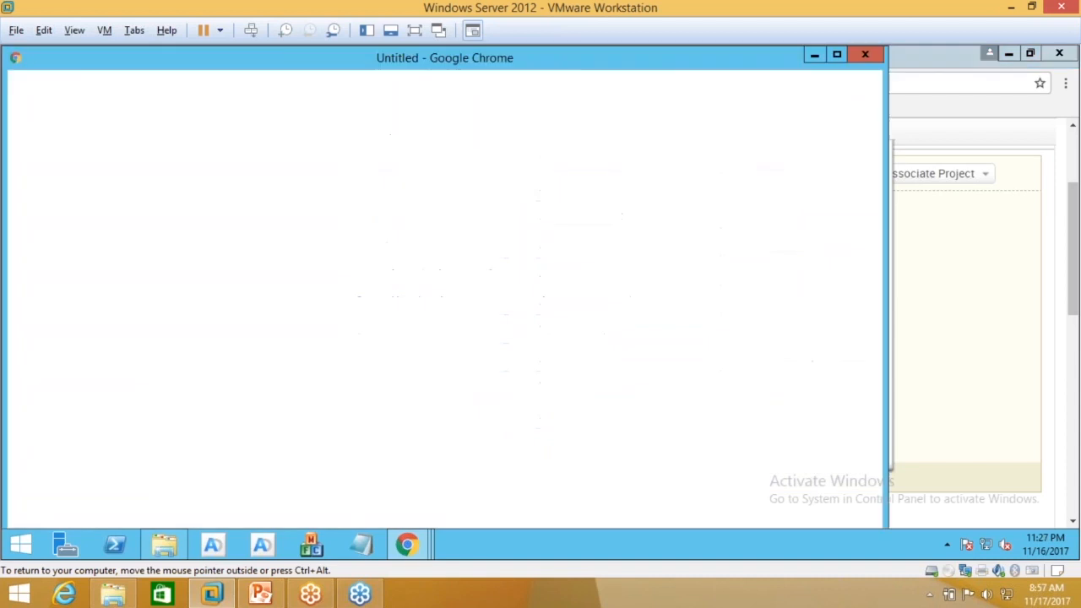
Step: Maximize the Create New AD User Account window and check the prefilled logon names
{"action": "left_click", "coordinate": [837, 56]}
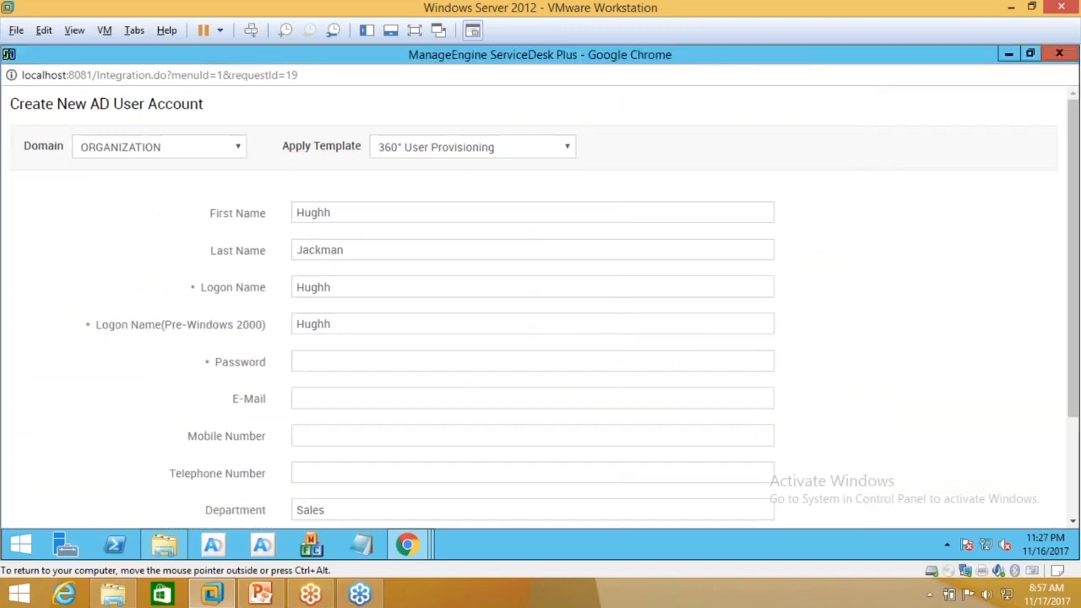
{"action": "left_click", "coordinate": [330, 287]}
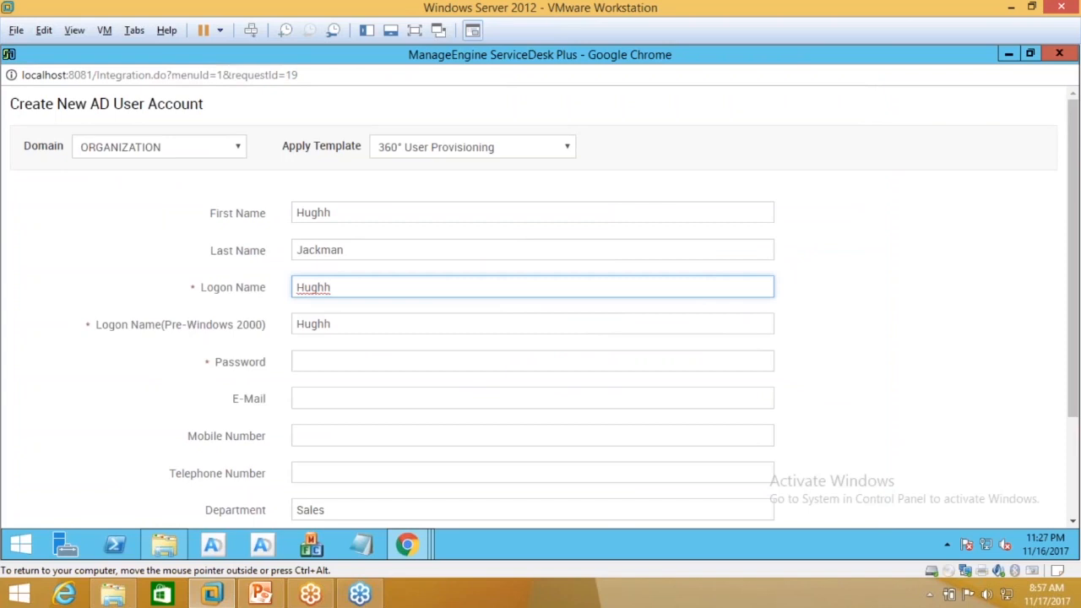
{"action": "left_click", "coordinate": [360, 323]}
{"action": "scroll", "coordinate": [360, 321], "scroll_direction": "down", "scroll_amount": 1}
Step: Enter the account password and review the prefilled Sales department and Sales engineer title
{"action": "left_click", "coordinate": [344, 282]}
{"action": "type", "text": "Passwo"}
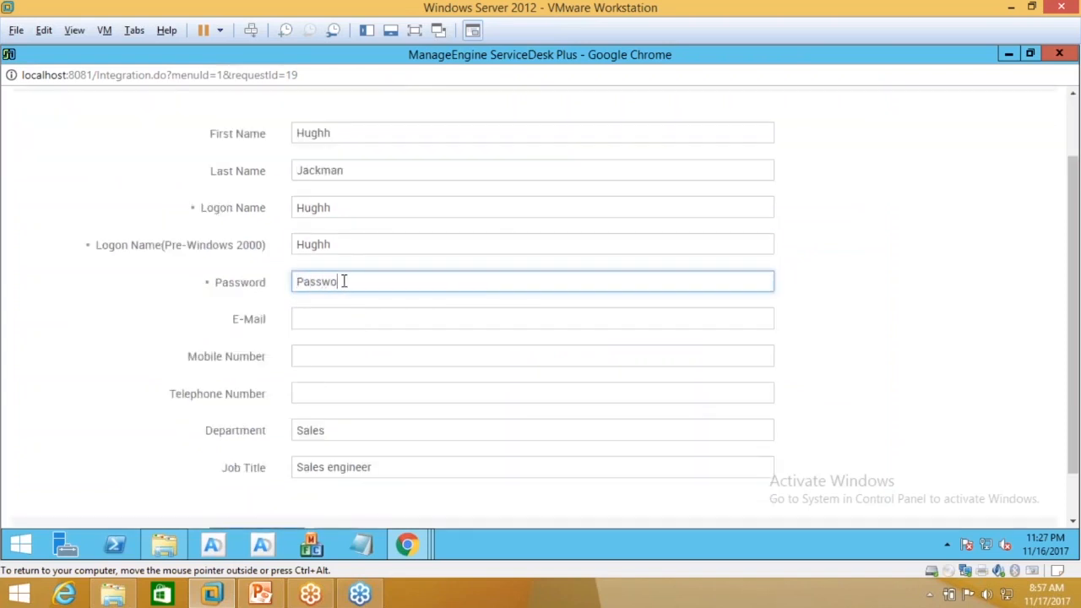
{"action": "type", "text": "rd@123"}
{"action": "key", "text": "ctrl+a"}
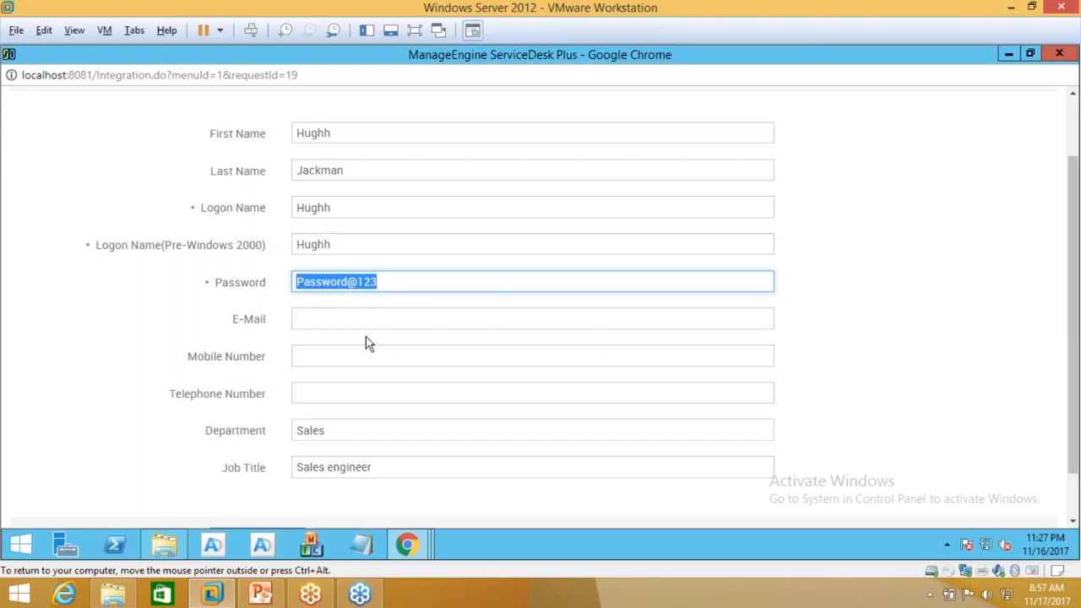
{"action": "scroll", "coordinate": [369, 342], "scroll_direction": "down", "scroll_amount": 1}
{"action": "left_click_drag", "start_coordinate": [329, 373], "coordinate": [278, 372]}
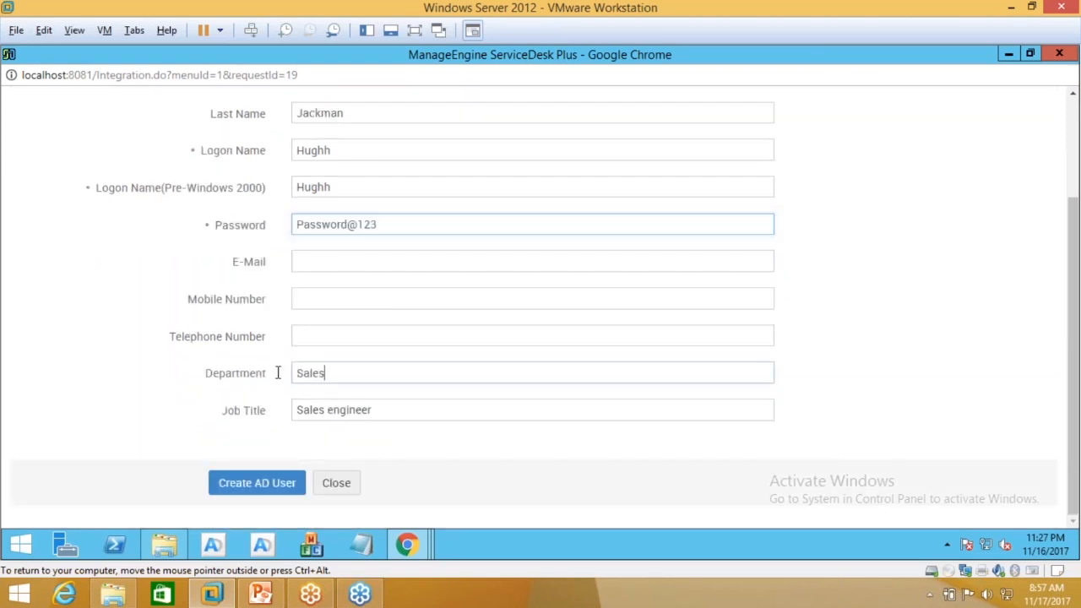
{"action": "left_click_drag", "start_coordinate": [381, 411], "coordinate": [293, 410]}
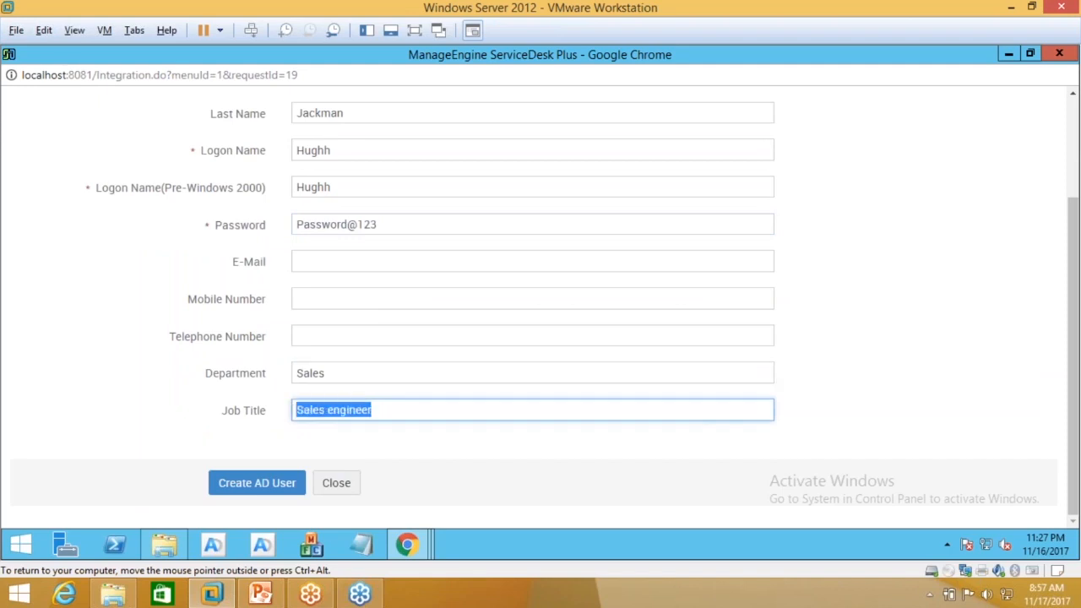
{"action": "scroll", "coordinate": [300, 397], "scroll_direction": "up", "scroll_amount": 3}
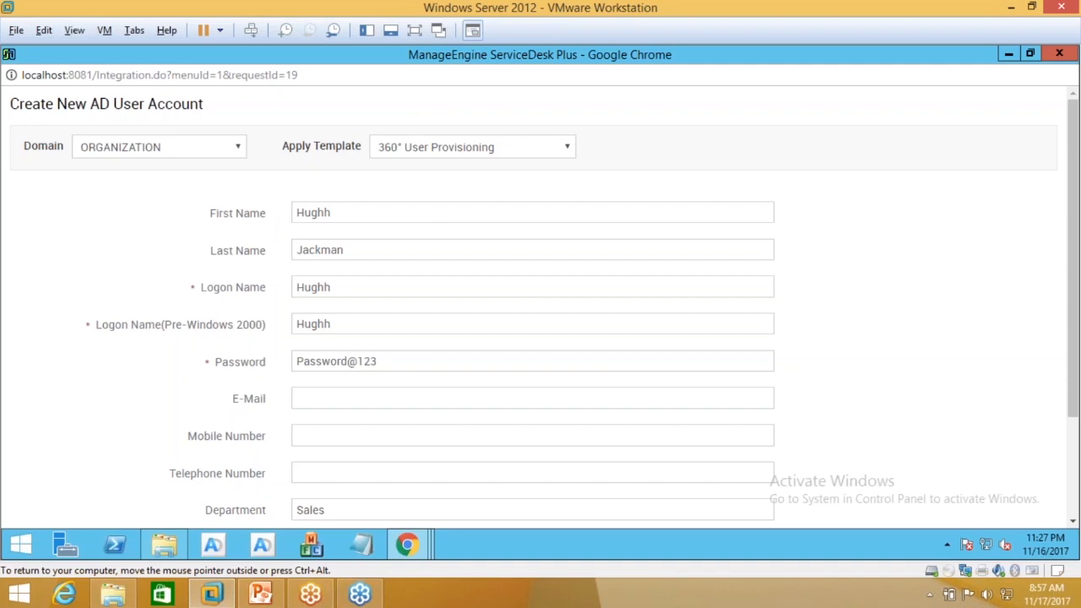
{"action": "key", "text": "Tab"}
{"action": "scroll", "coordinate": [403, 254], "scroll_direction": "down", "scroll_amount": 1}
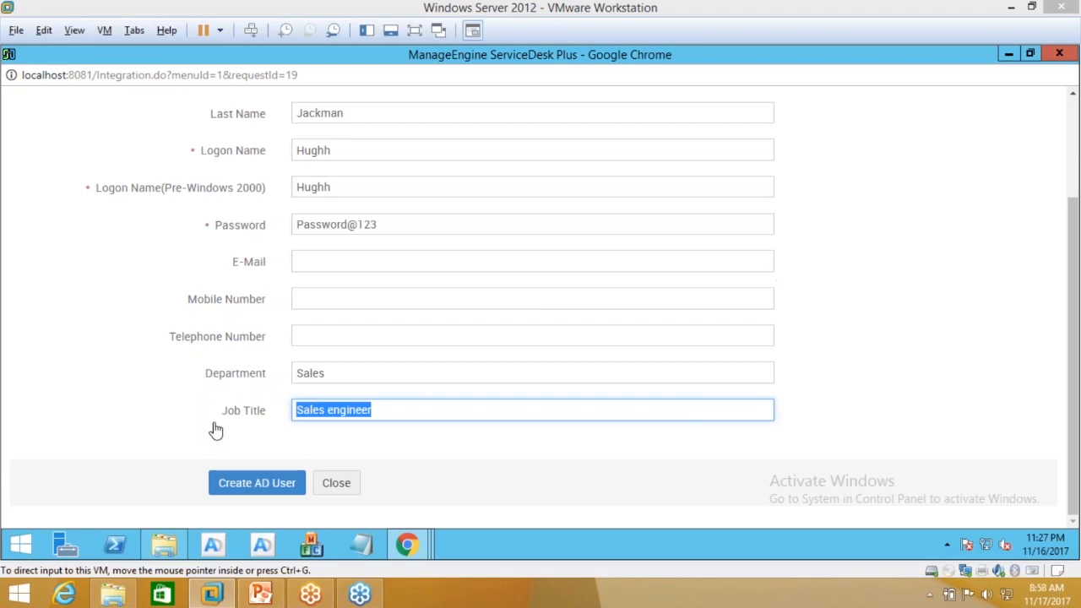
{"action": "left_click", "coordinate": [367, 329]}
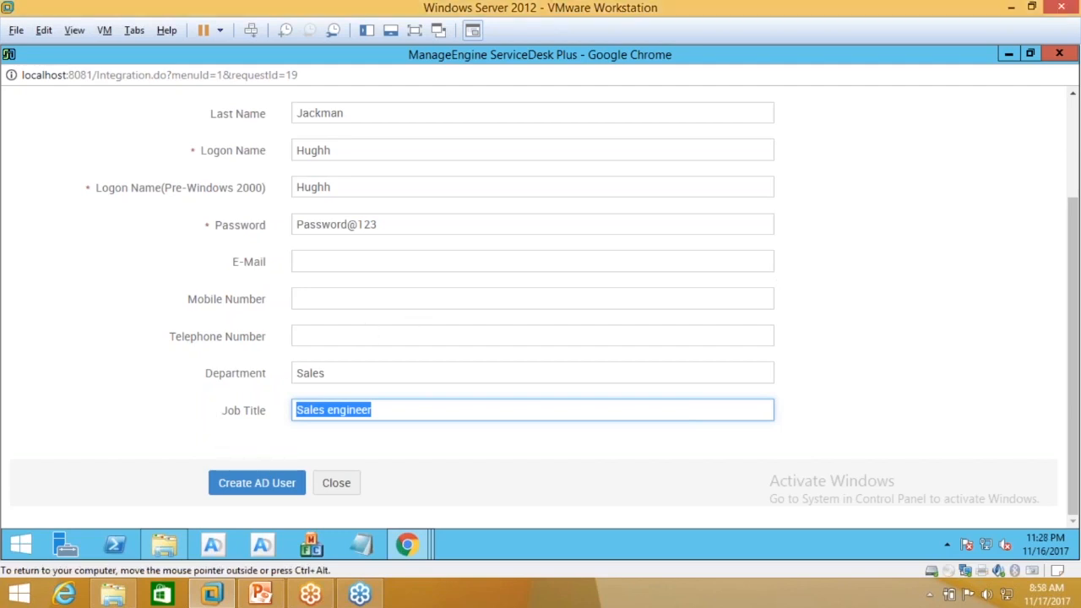
{"action": "scroll", "coordinate": [367, 329], "scroll_direction": "up", "scroll_amount": 2}
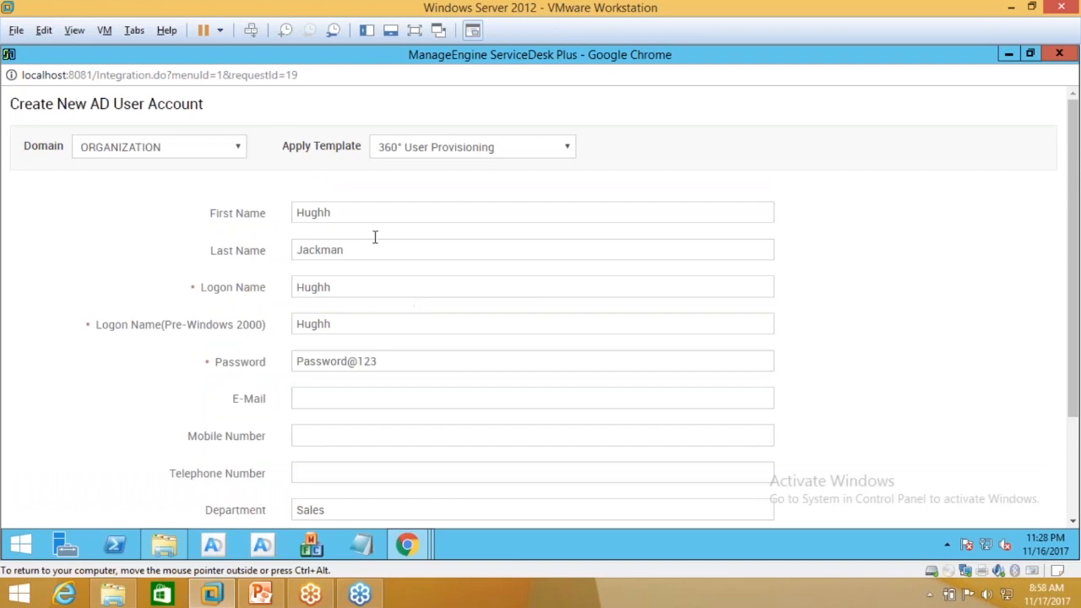
{"action": "scroll", "coordinate": [374, 237], "scroll_direction": "down", "scroll_amount": 2}
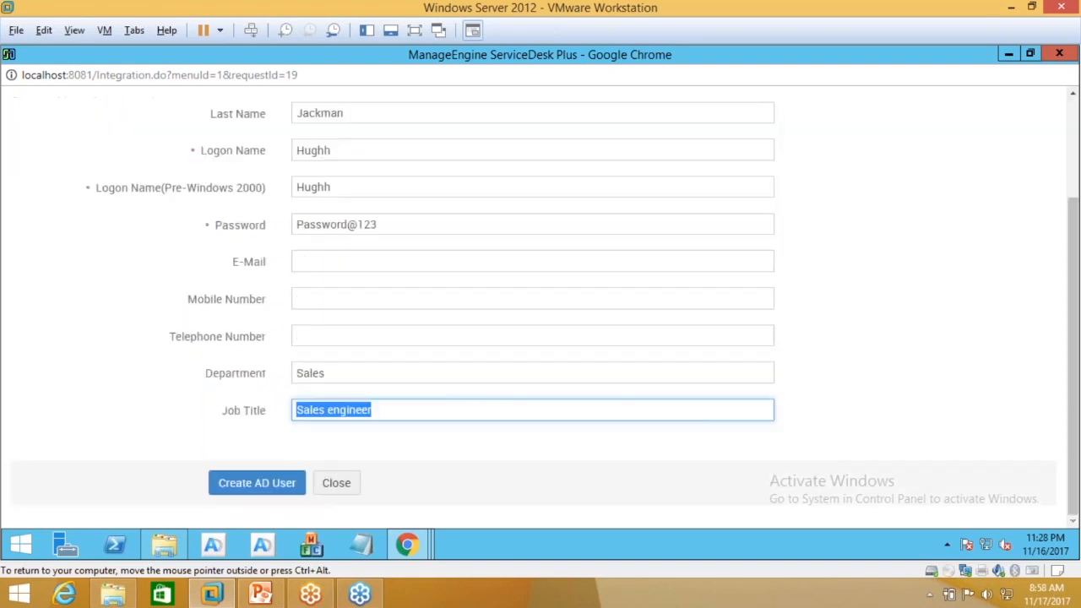
Step: Create the AD user account, then bring ServiceDesk Plus request 19 back to the front
{"action": "left_click", "coordinate": [290, 482]}
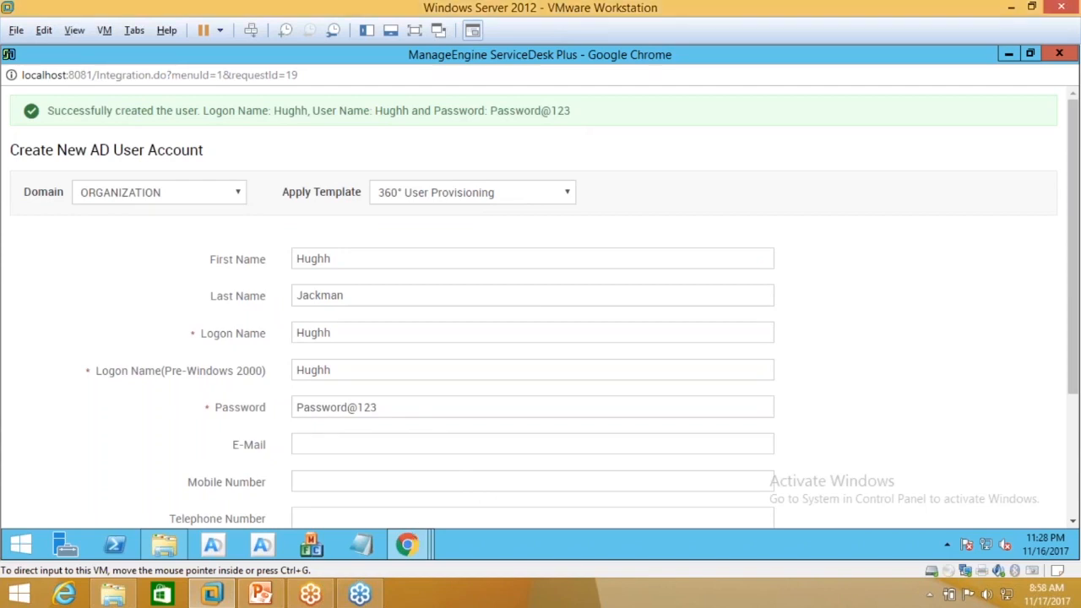
{"action": "left_click", "coordinate": [413, 543]}
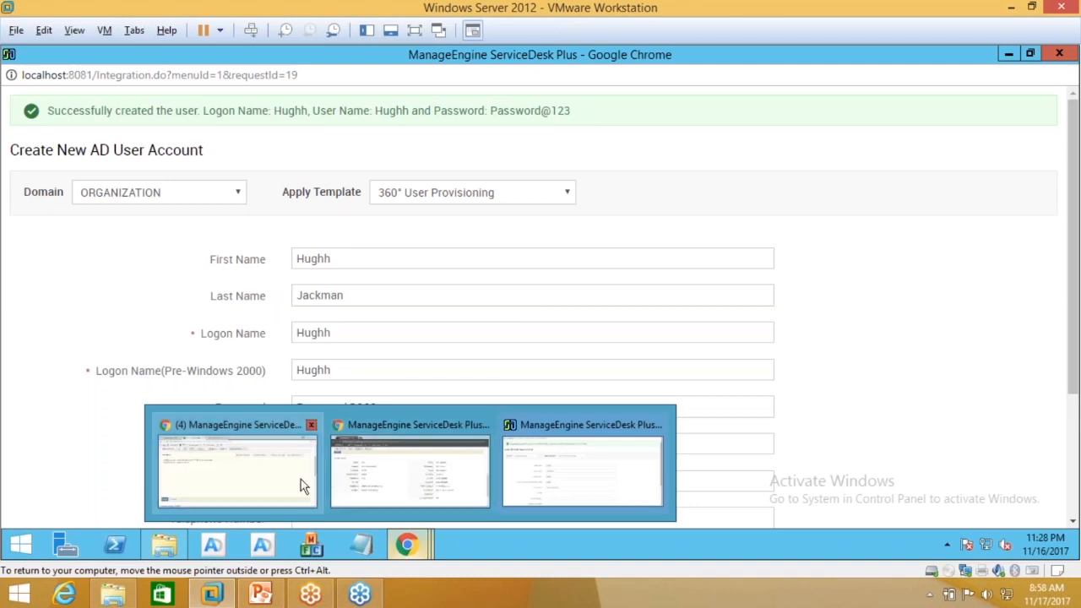
{"action": "left_click", "coordinate": [279, 478]}
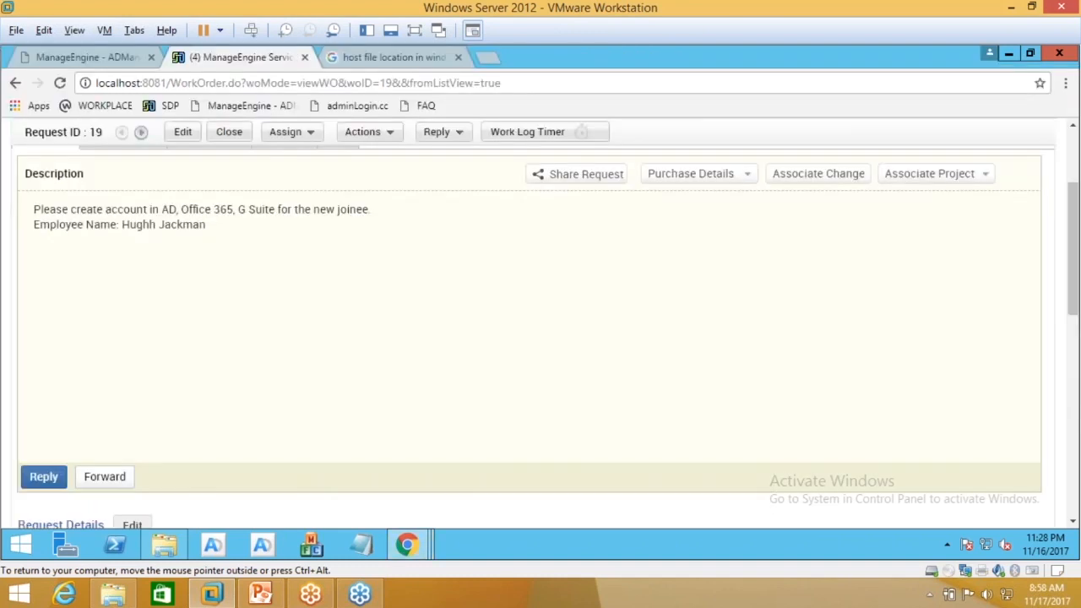
Step: Search AD objects for the new user from ADManager Plus Home and open his properties full-screen
{"action": "left_click", "coordinate": [90, 57]}
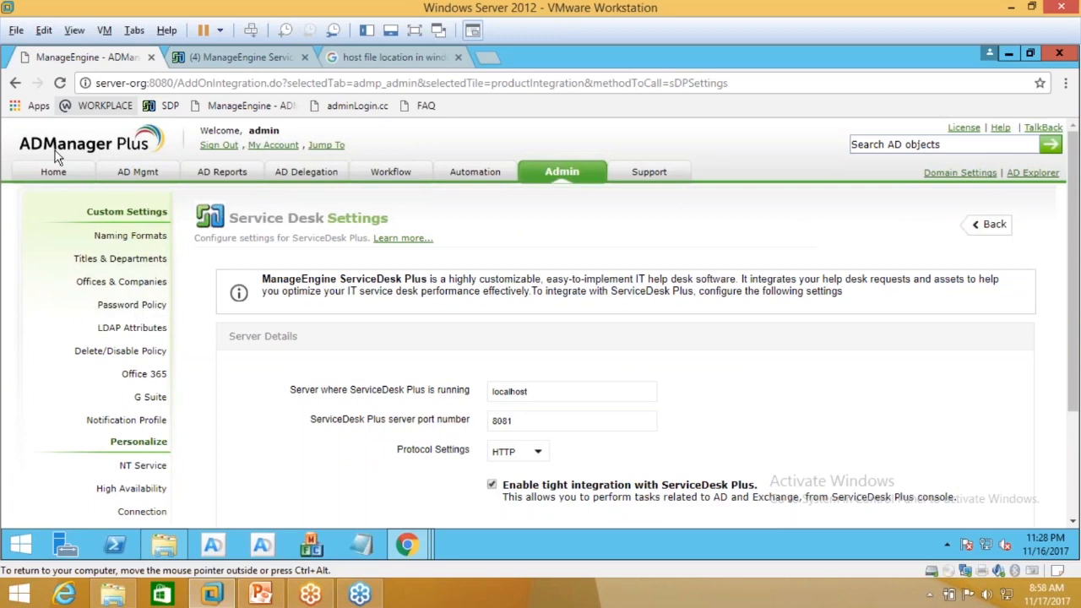
{"action": "left_click", "coordinate": [53, 171]}
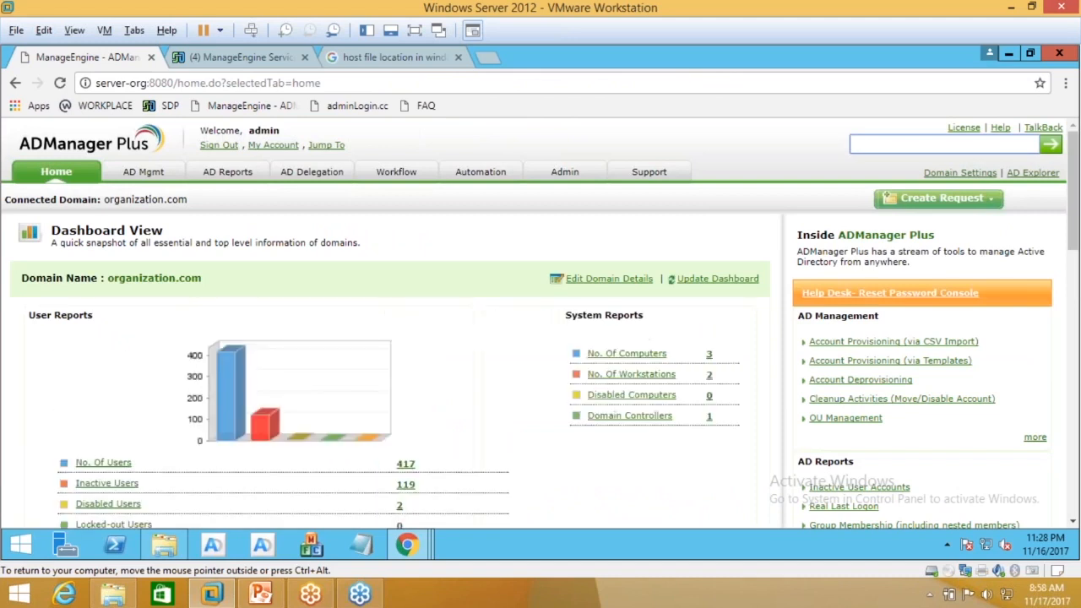
{"action": "left_click", "coordinate": [880, 143]}
{"action": "type", "text": "hughh"}
{"action": "key", "text": "Return"}
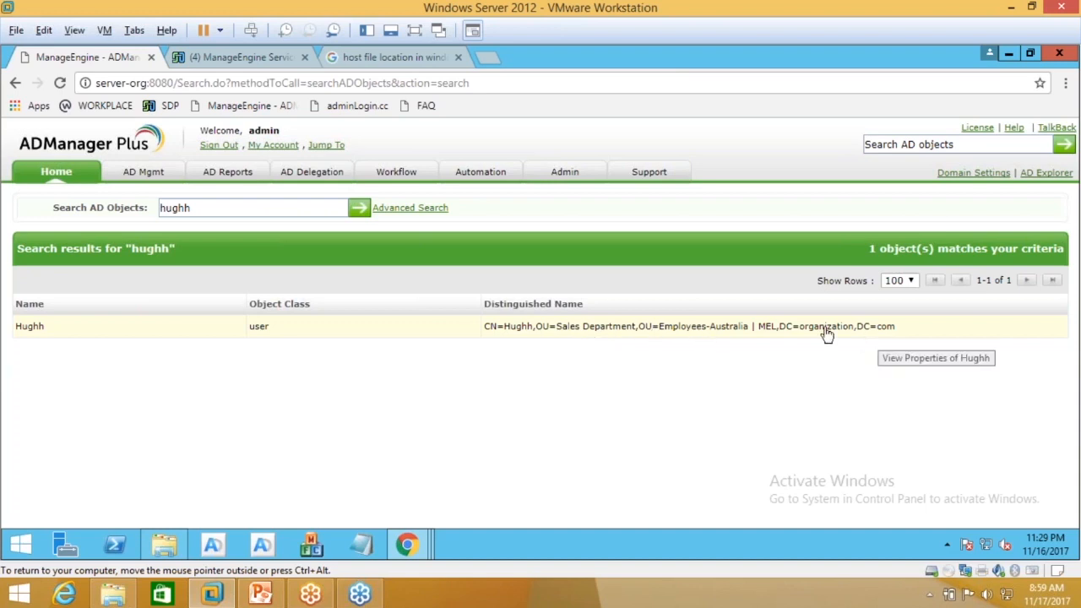
{"action": "left_click", "coordinate": [735, 328]}
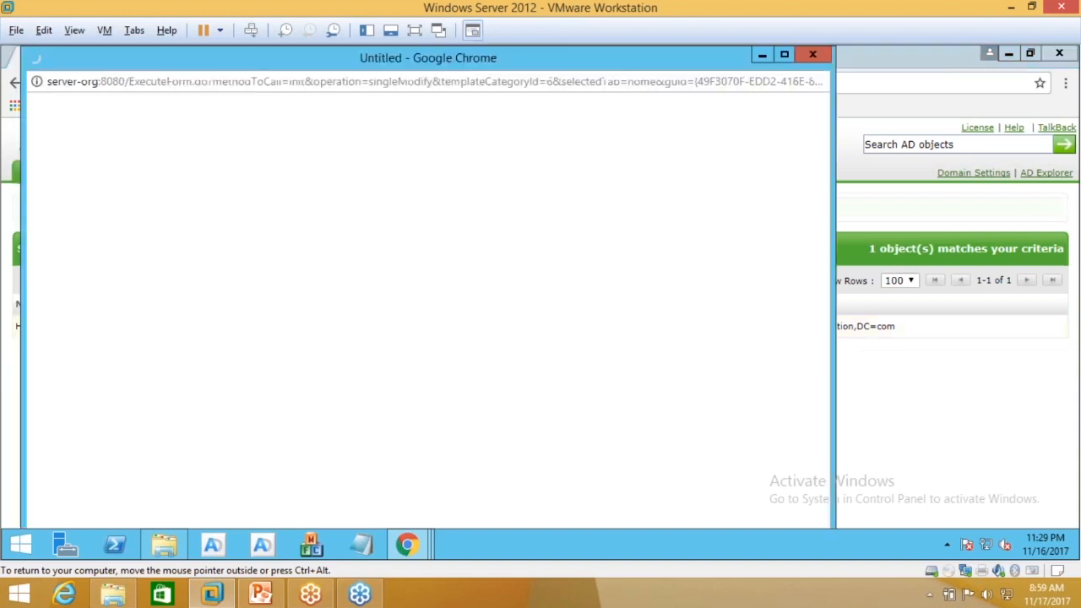
{"action": "left_click", "coordinate": [785, 56]}
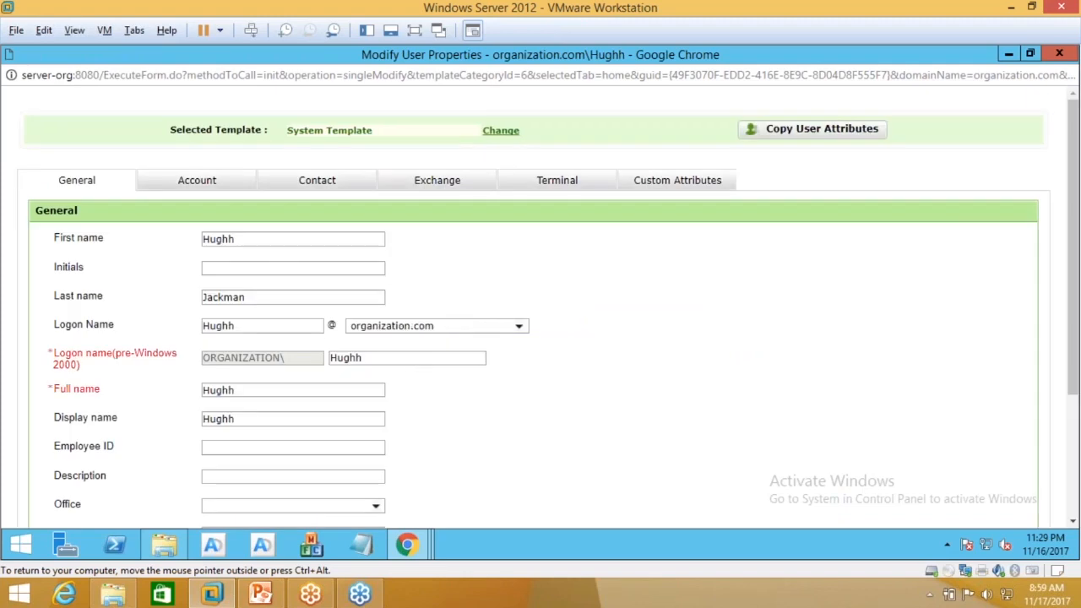
Step: Review the user's General, Account group membership and Contact details
{"action": "scroll", "coordinate": [540, 304], "scroll_direction": "down", "scroll_amount": 3}
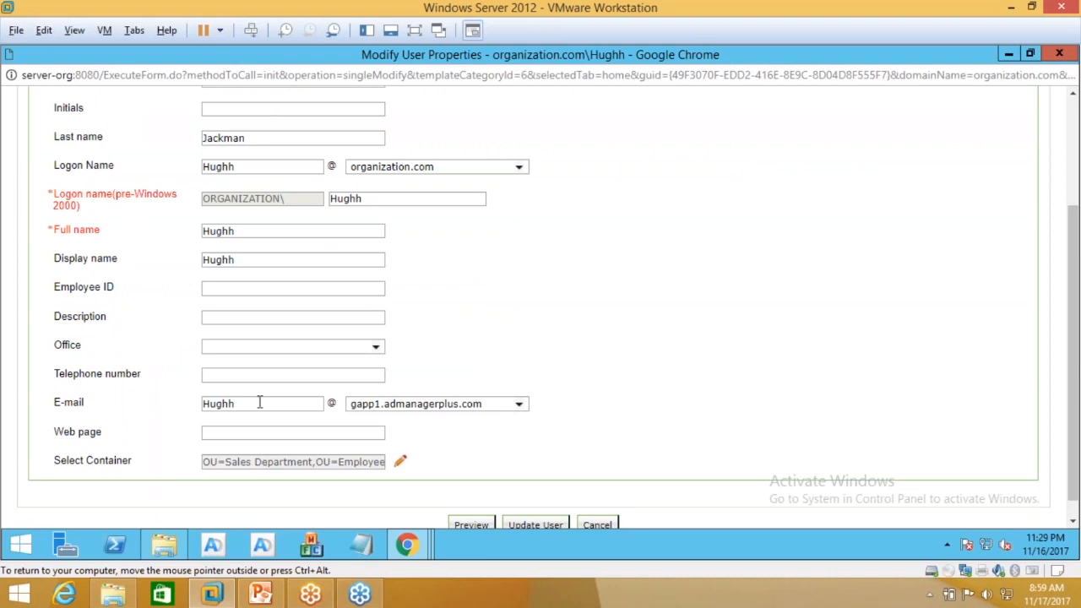
{"action": "scroll", "coordinate": [253, 389], "scroll_direction": "up", "scroll_amount": 2}
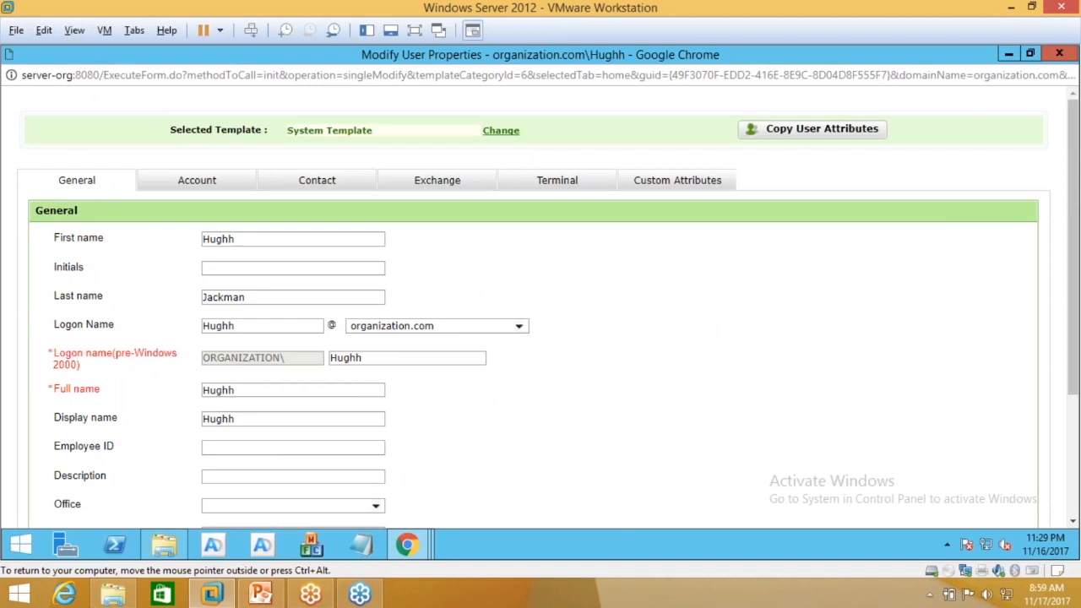
{"action": "left_click", "coordinate": [197, 180]}
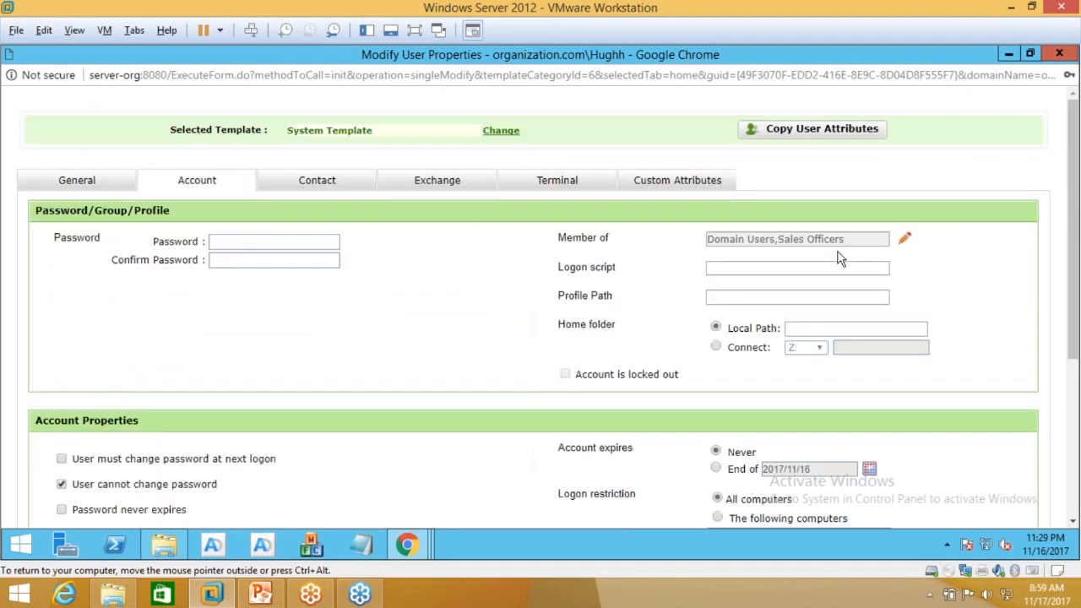
{"action": "left_click", "coordinate": [904, 239]}
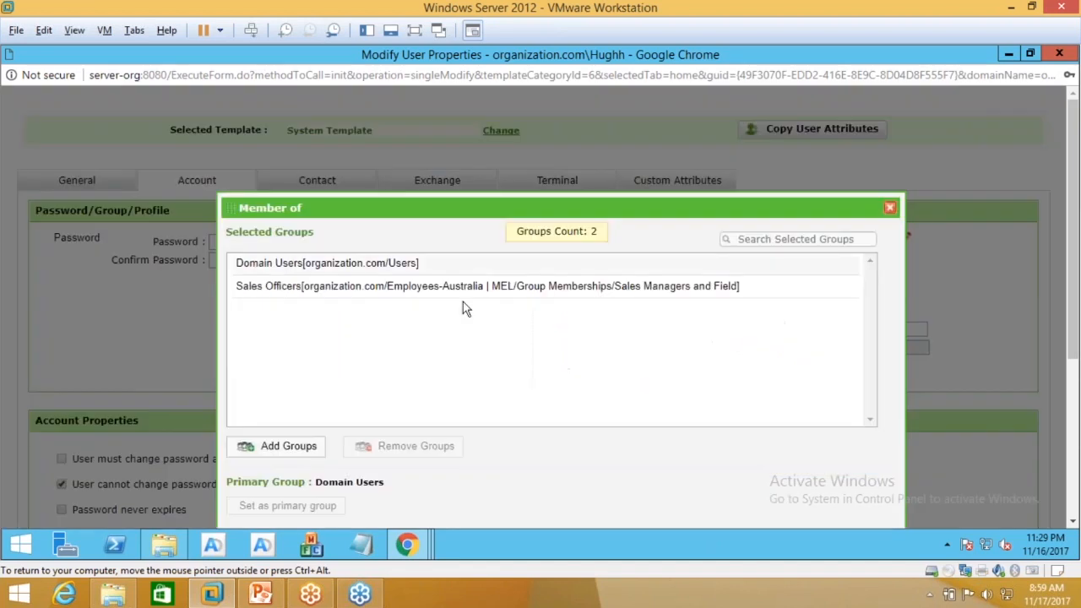
{"action": "left_click", "coordinate": [890, 208]}
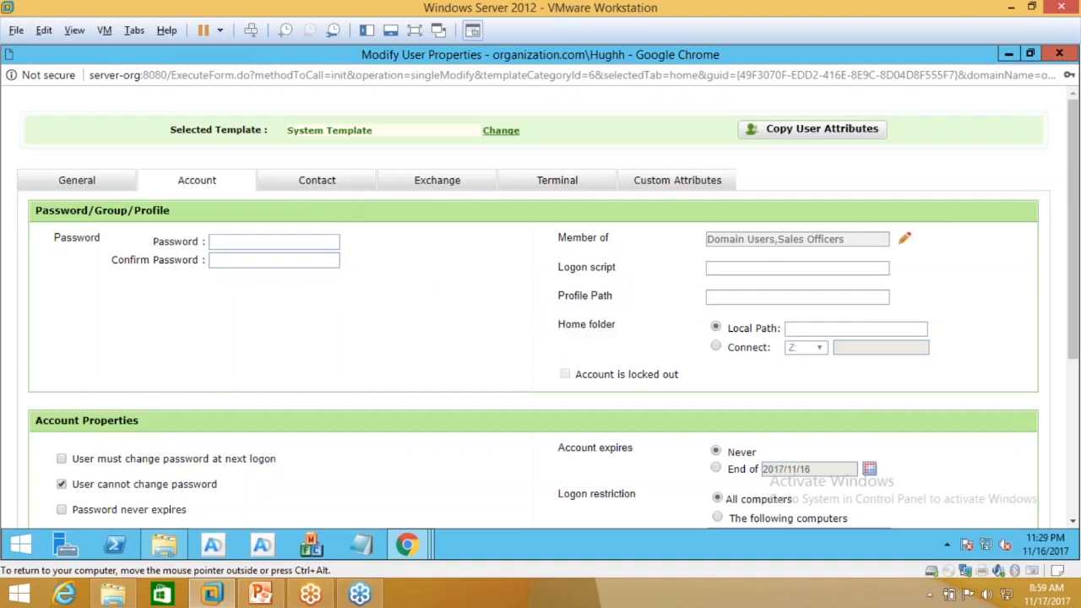
{"action": "left_click", "coordinate": [316, 181]}
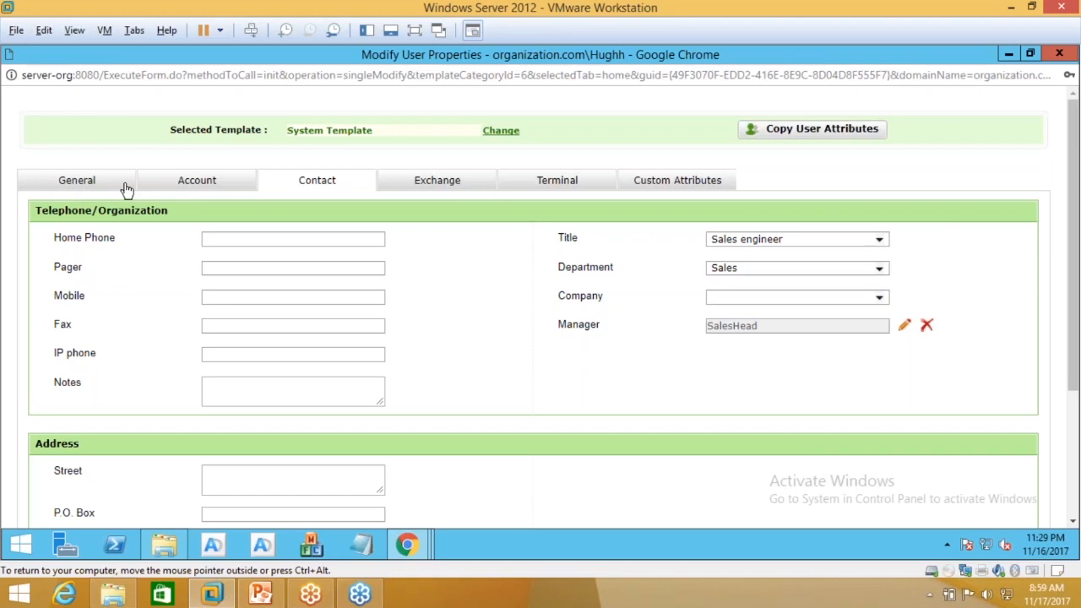
{"action": "left_click", "coordinate": [125, 187]}
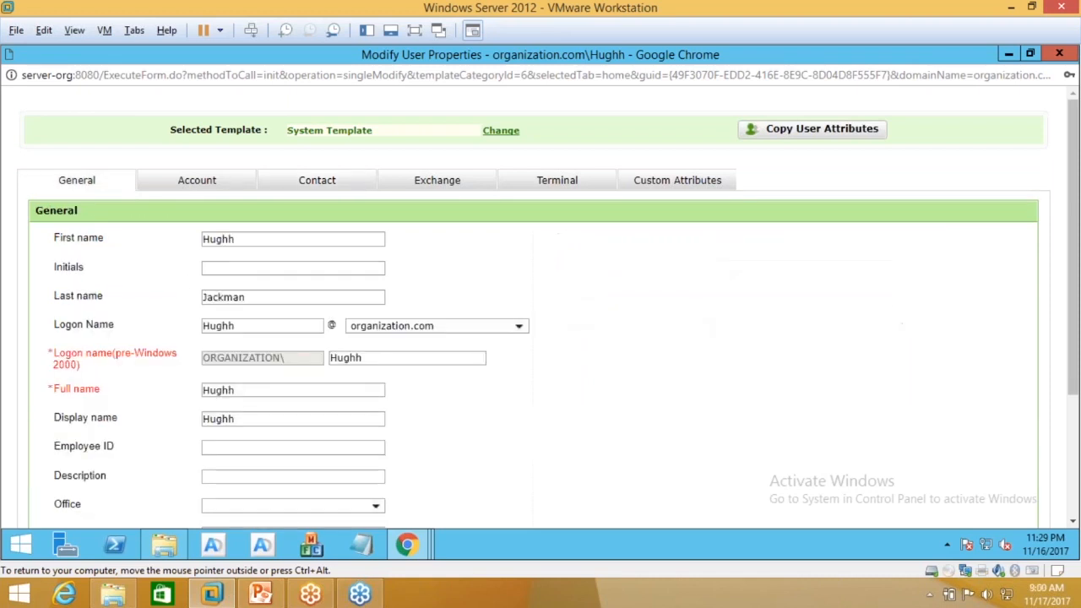
Step: Scroll through the General details, then restore and close the properties window
{"action": "scroll", "coordinate": [125, 187], "scroll_direction": "down", "scroll_amount": 3}
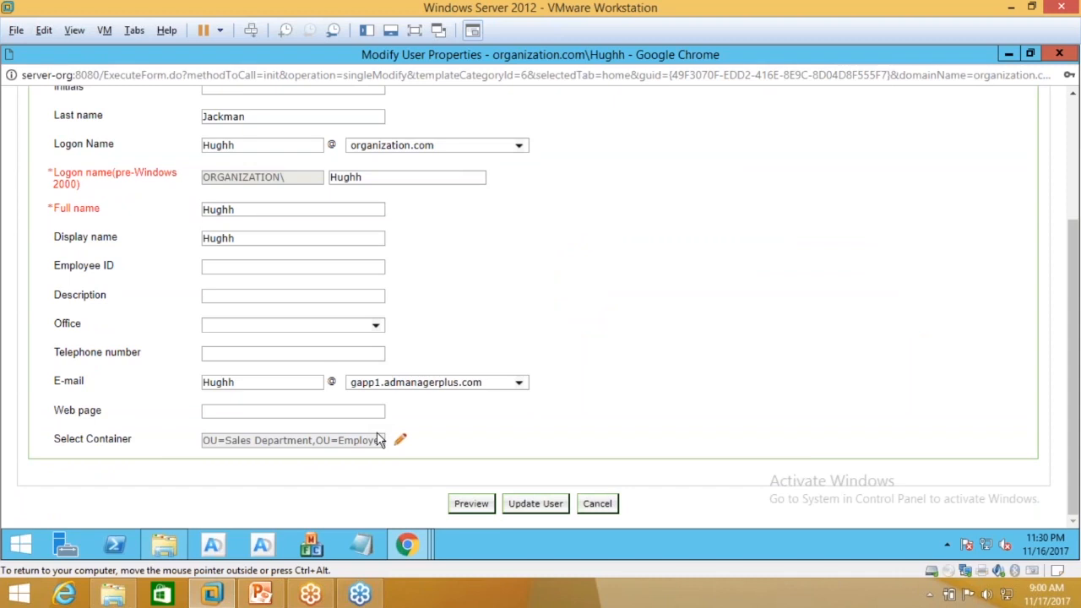
{"action": "scroll", "coordinate": [378, 440], "scroll_direction": "up", "scroll_amount": 3}
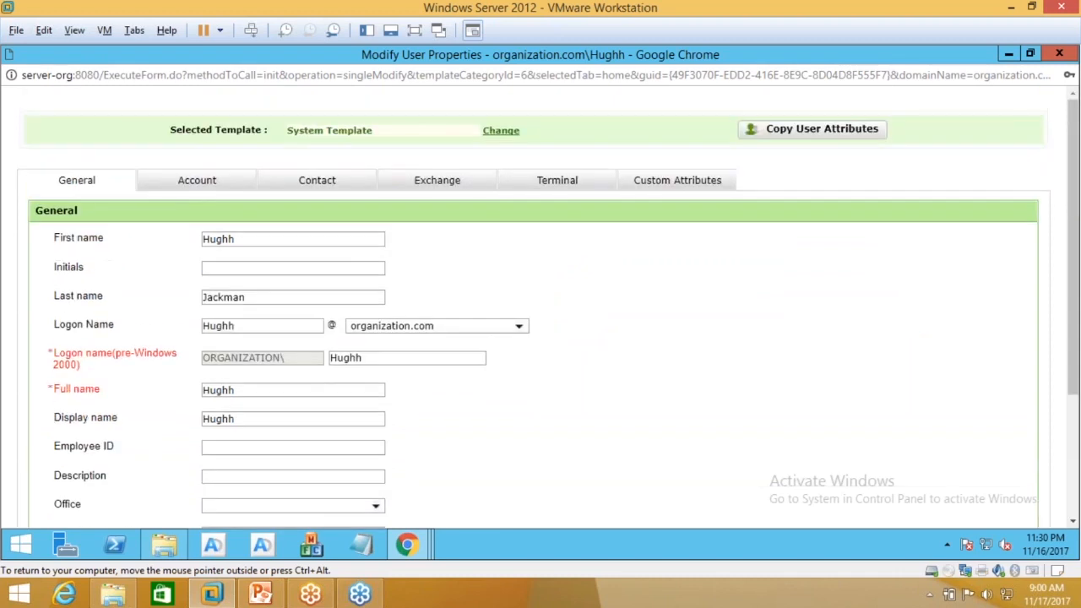
{"action": "scroll", "coordinate": [400, 410], "scroll_direction": "down", "scroll_amount": 3}
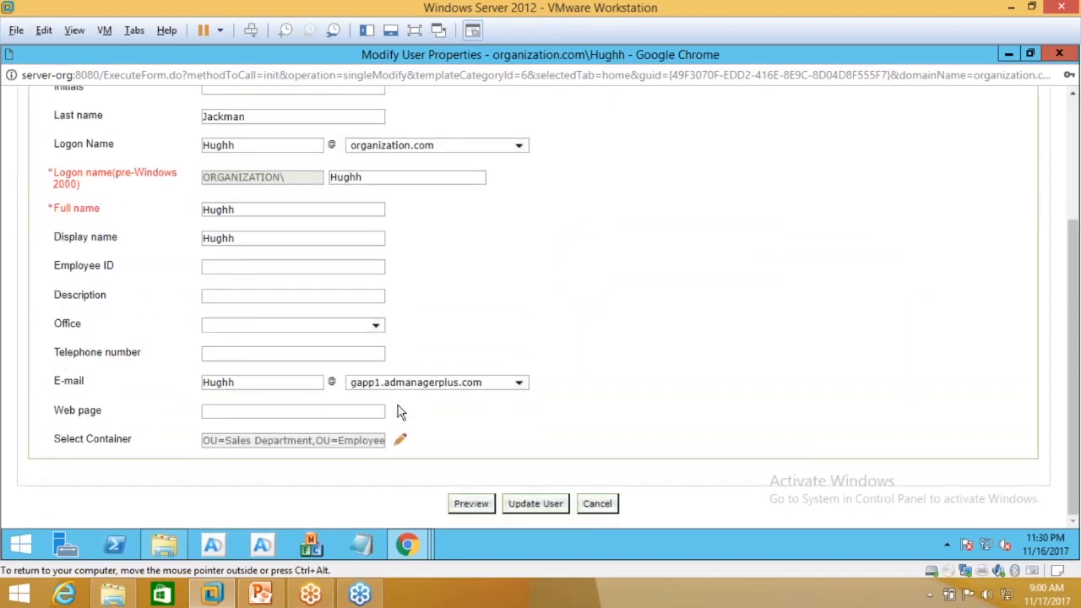
{"action": "scroll", "coordinate": [670, 176], "scroll_direction": "up", "scroll_amount": 1}
{"action": "scroll", "coordinate": [675, 174], "scroll_direction": "up", "scroll_amount": 2}
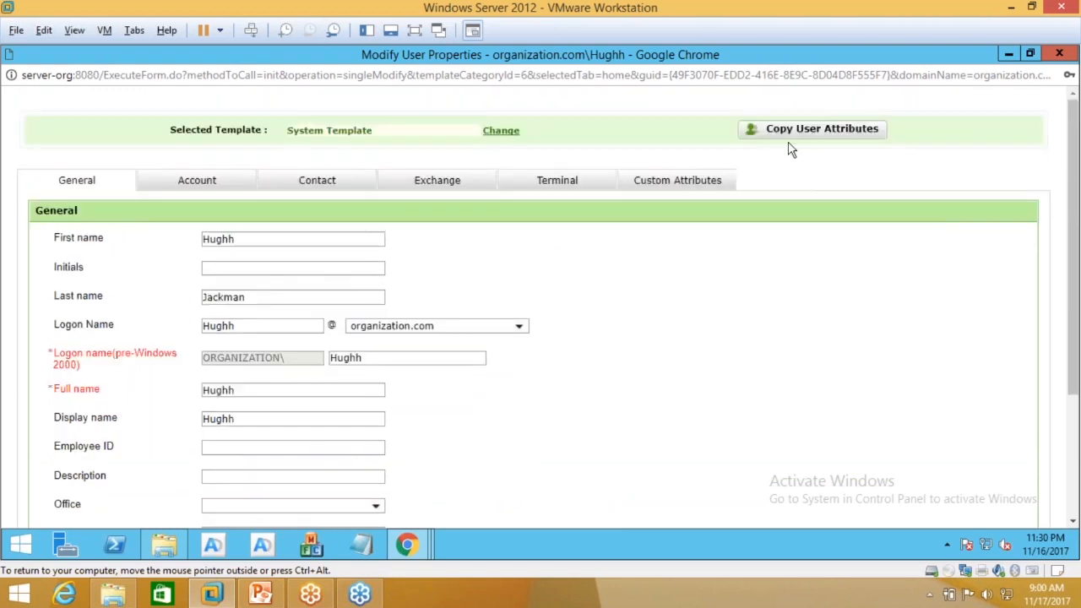
{"action": "left_click_drag", "start_coordinate": [776, 93], "coordinate": [735, 109]}
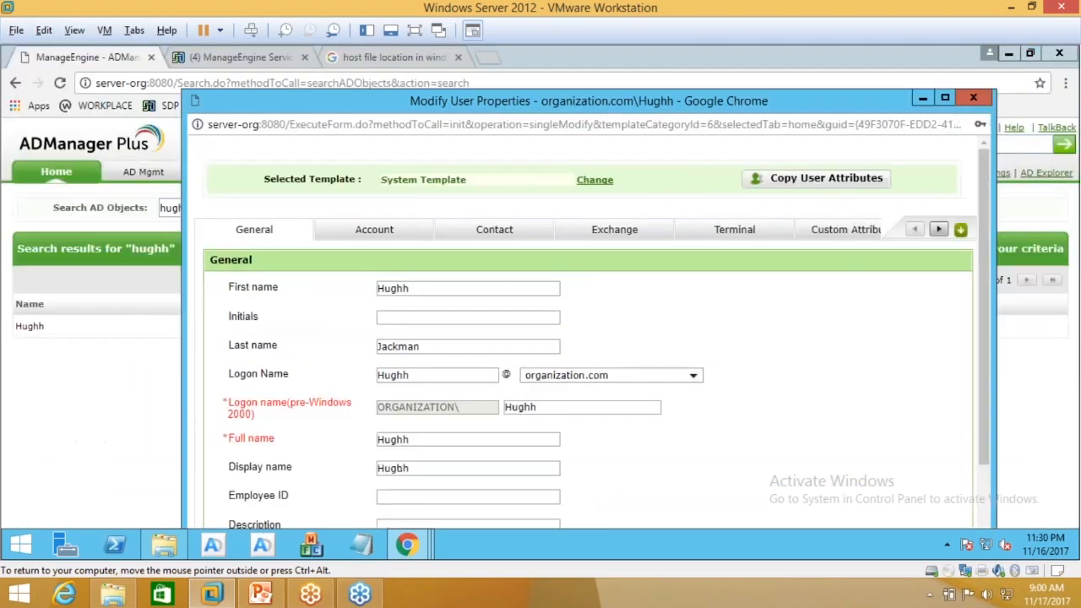
{"action": "left_click", "coordinate": [976, 101]}
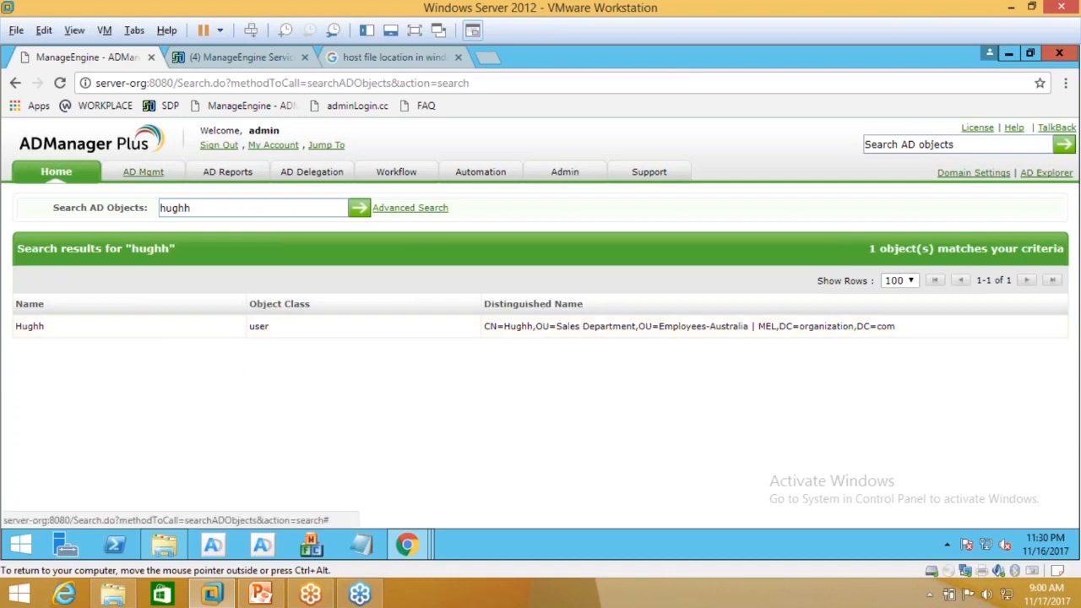
Step: Open AD Mgmt > User Creation Templates, then bring the ServiceDesk Plus user-creation window forward
{"action": "left_click", "coordinate": [143, 172]}
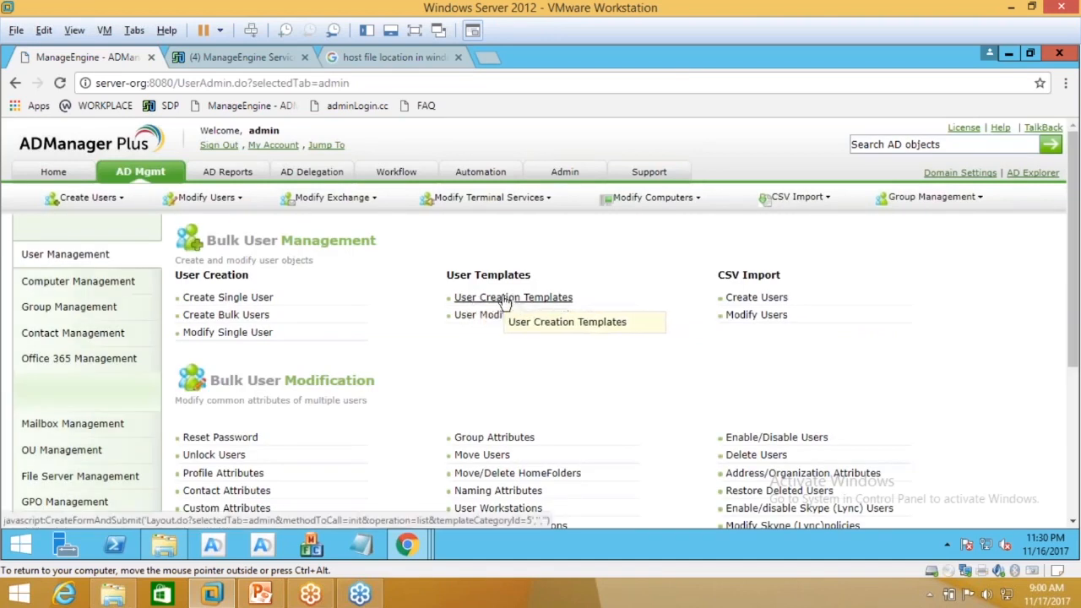
{"action": "left_click", "coordinate": [505, 301]}
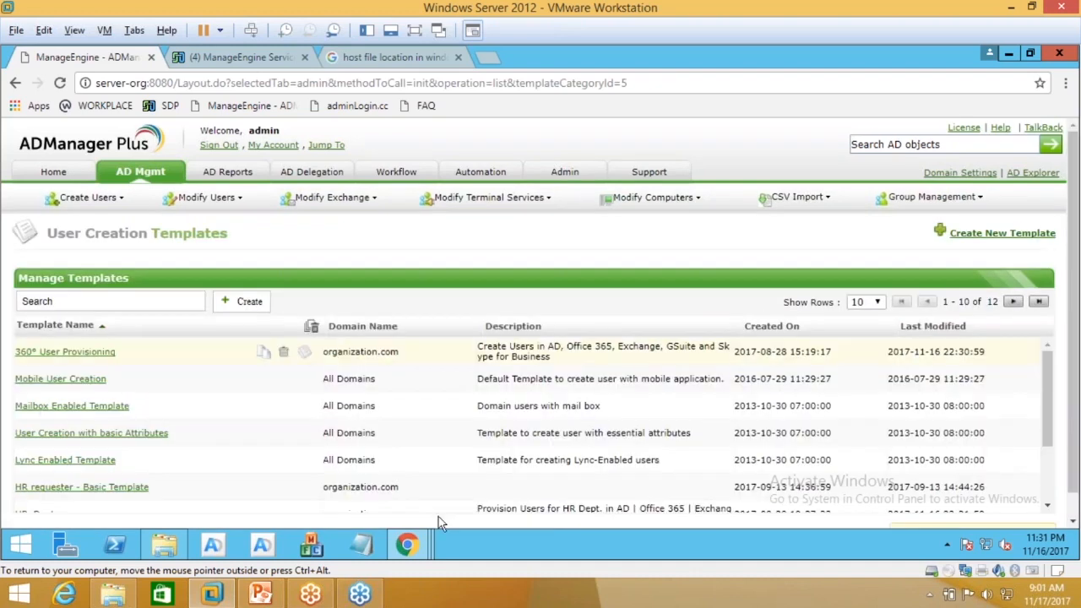
{"action": "mouse_move", "coordinate": [407, 545]}
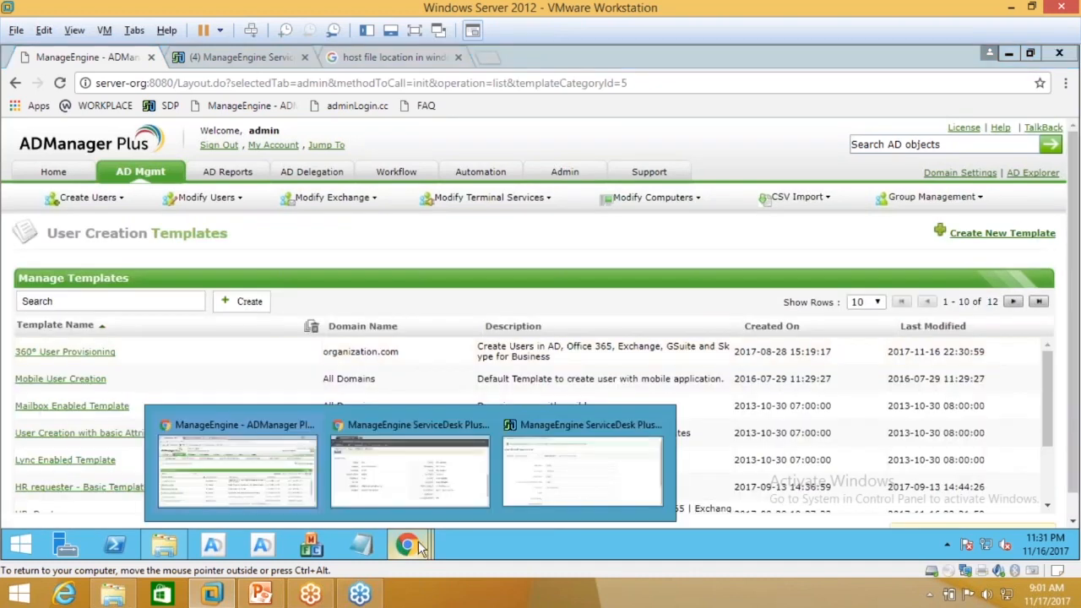
{"action": "left_click", "coordinate": [550, 464]}
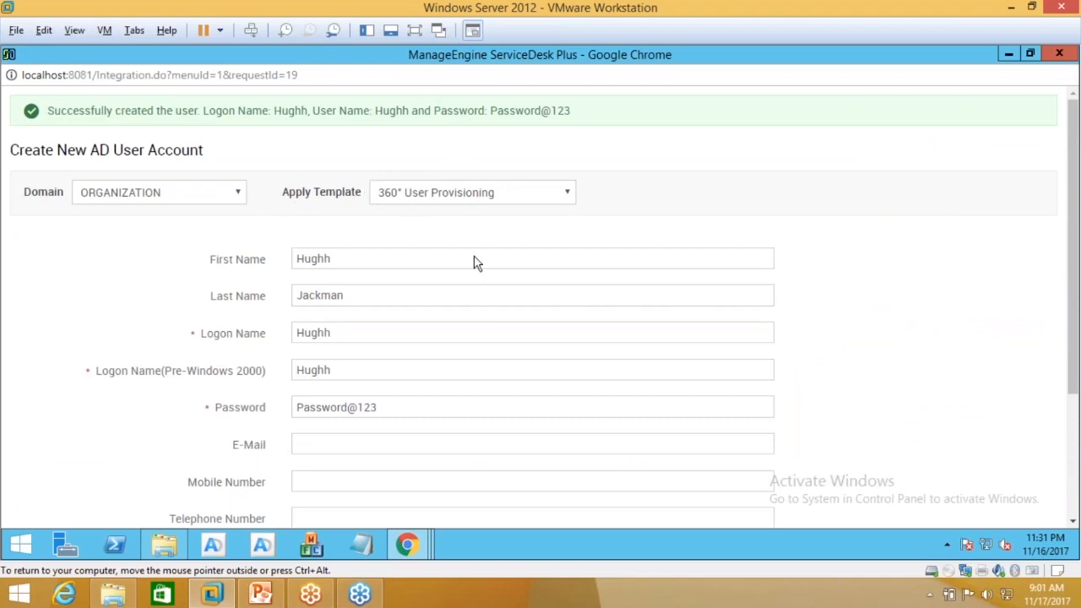
Step: Scroll through the filled user-creation form, then switch back to the ADManager Plus templates list
{"action": "scroll", "coordinate": [260, 440], "scroll_direction": "down", "scroll_amount": 2}
{"action": "scroll", "coordinate": [540, 304], "scroll_direction": "down", "scroll_amount": 3}
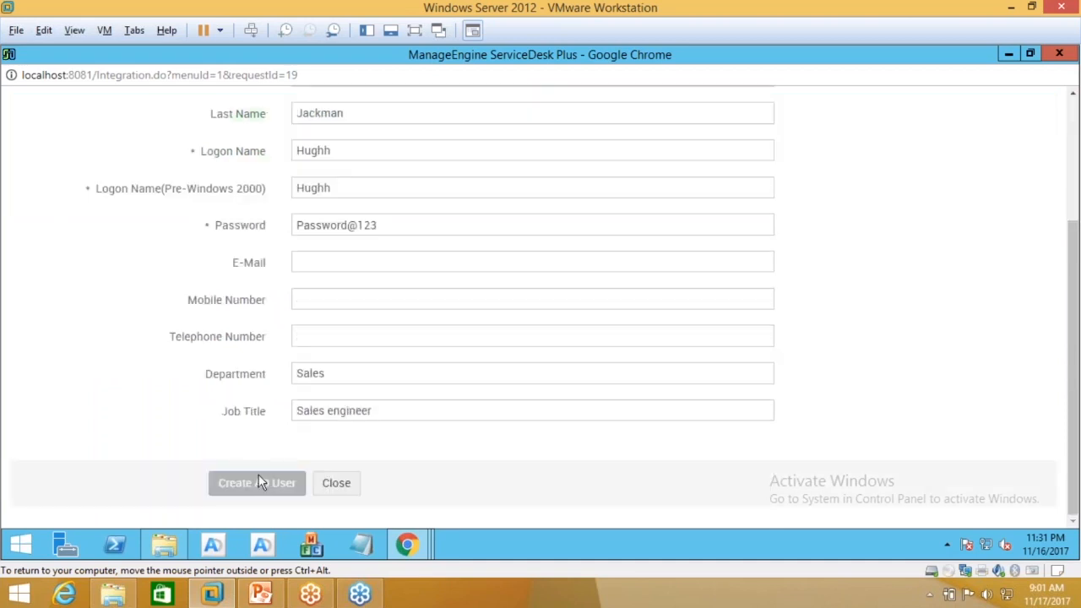
{"action": "scroll", "coordinate": [253, 478], "scroll_direction": "up", "scroll_amount": 2}
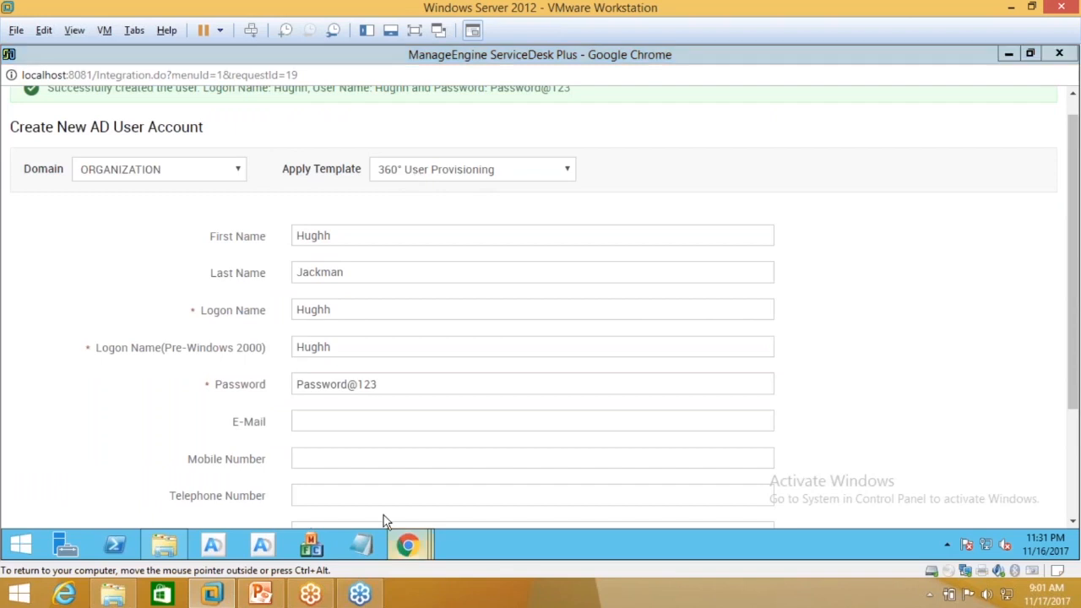
{"action": "mouse_move", "coordinate": [407, 545]}
{"action": "left_click", "coordinate": [261, 482]}
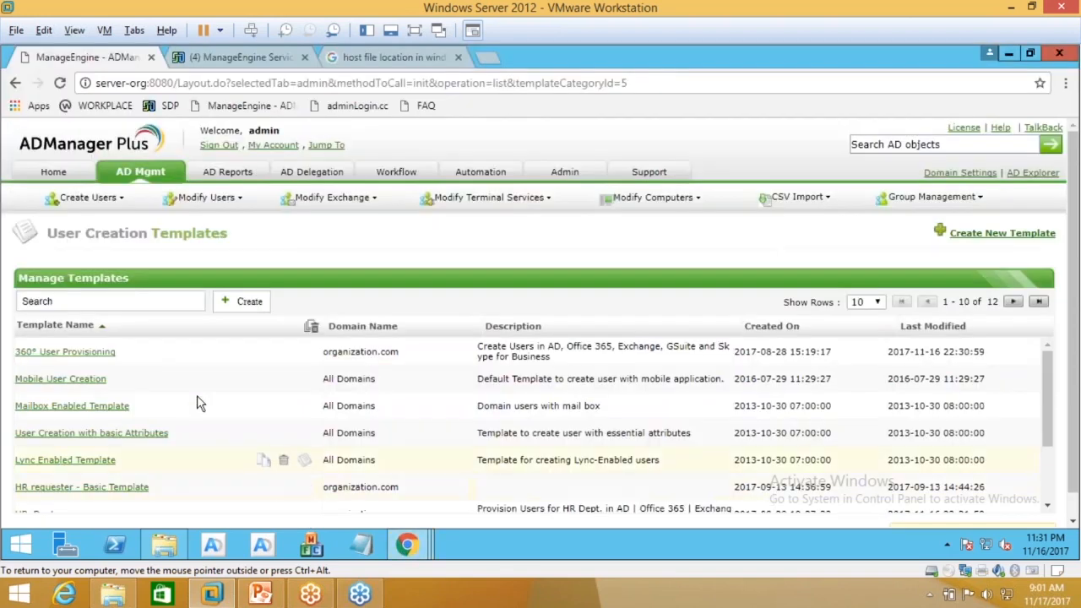
Step: Open the 360° User Provisioning template for editing and scroll through its layout
{"action": "left_click_drag", "start_coordinate": [47, 234], "coordinate": [193, 237]}
{"action": "left_click", "coordinate": [241, 242]}
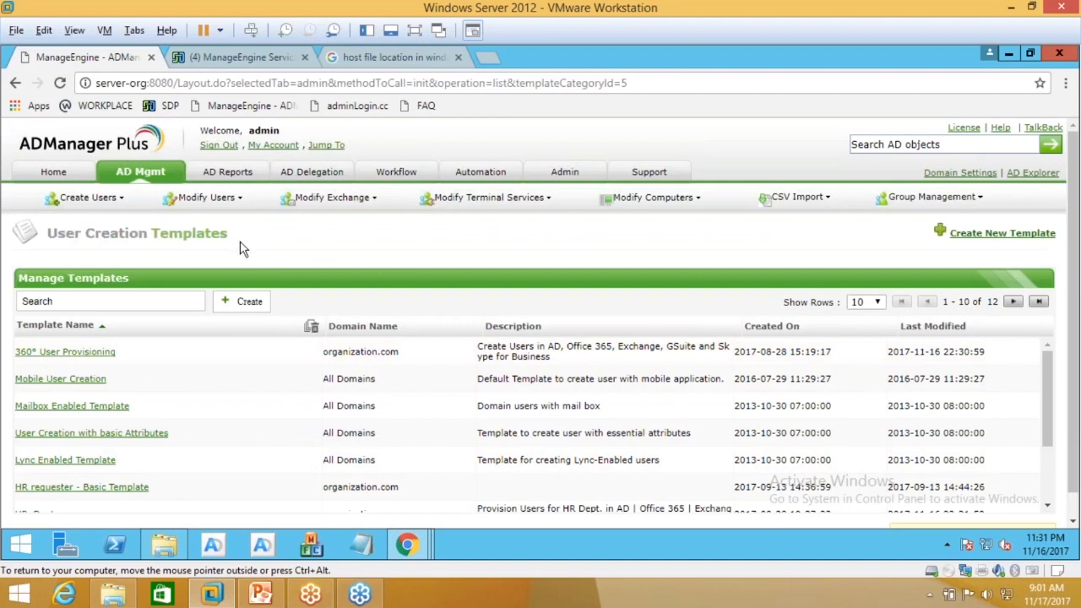
{"action": "scroll", "coordinate": [265, 248], "scroll_direction": "down", "scroll_amount": 1}
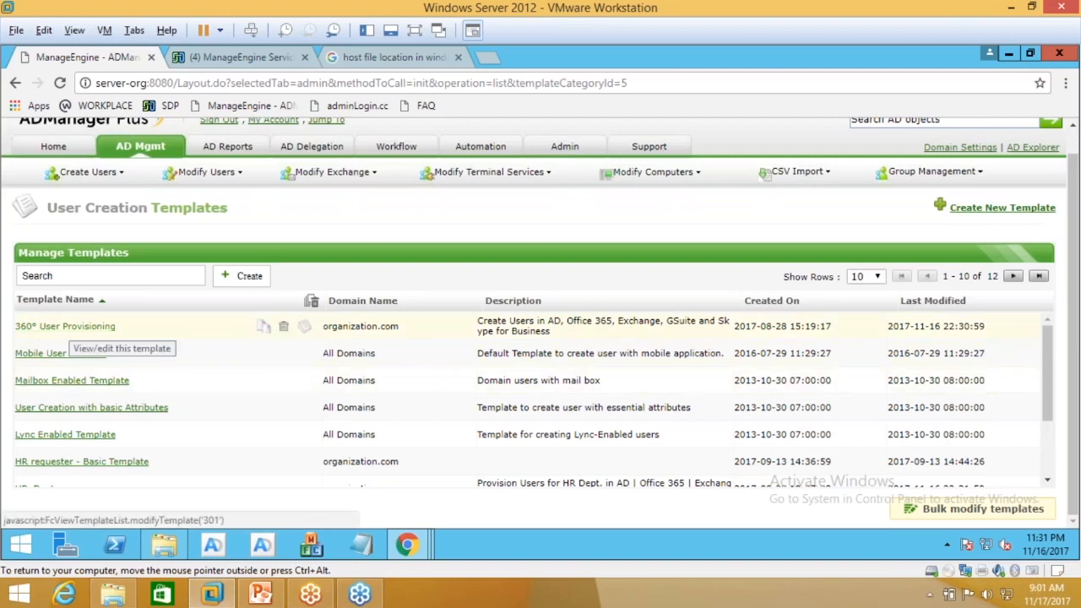
{"action": "left_click", "coordinate": [76, 353]}
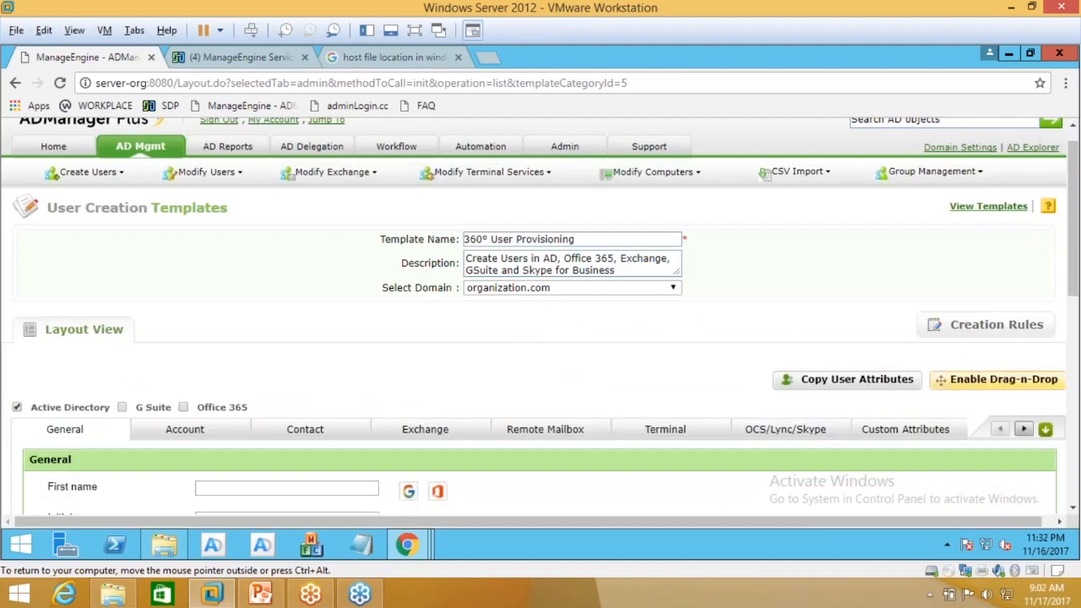
{"action": "scroll", "coordinate": [313, 344], "scroll_direction": "down", "scroll_amount": 1}
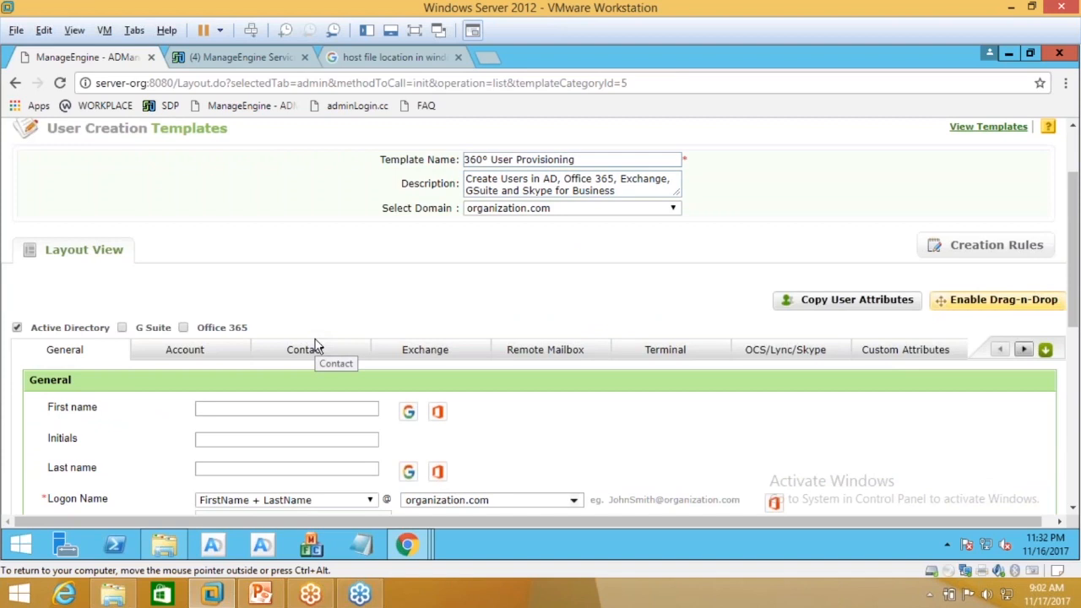
{"action": "scroll", "coordinate": [317, 346], "scroll_direction": "down", "scroll_amount": 1}
{"action": "scroll", "coordinate": [318, 347], "scroll_direction": "down", "scroll_amount": 1}
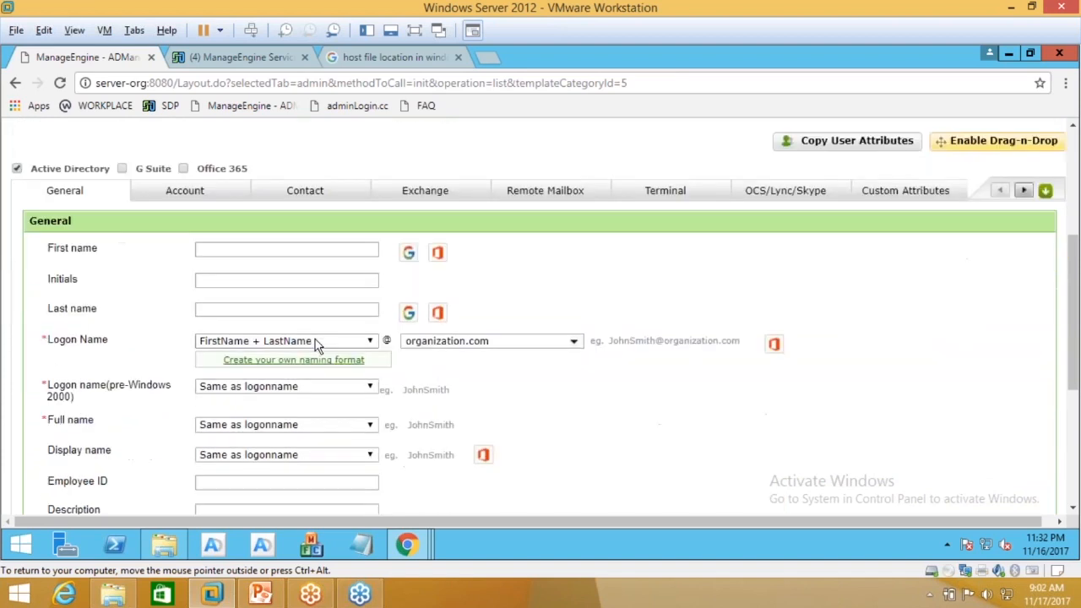
{"action": "scroll", "coordinate": [318, 347], "scroll_direction": "down", "scroll_amount": 1}
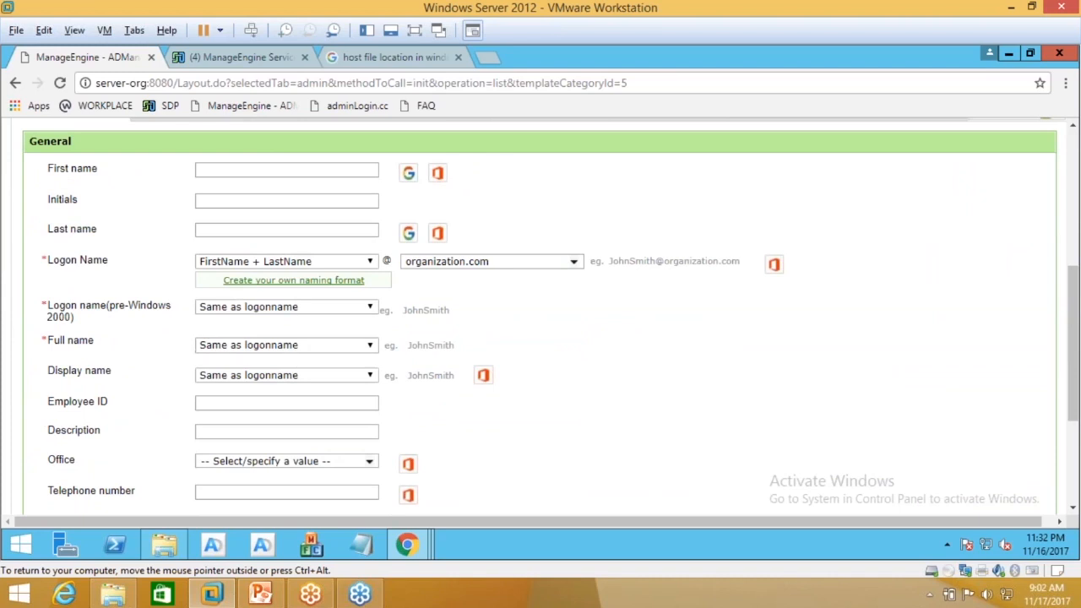
{"action": "scroll", "coordinate": [303, 401], "scroll_direction": "down", "scroll_amount": 1}
{"action": "scroll", "coordinate": [303, 401], "scroll_direction": "down", "scroll_amount": 1}
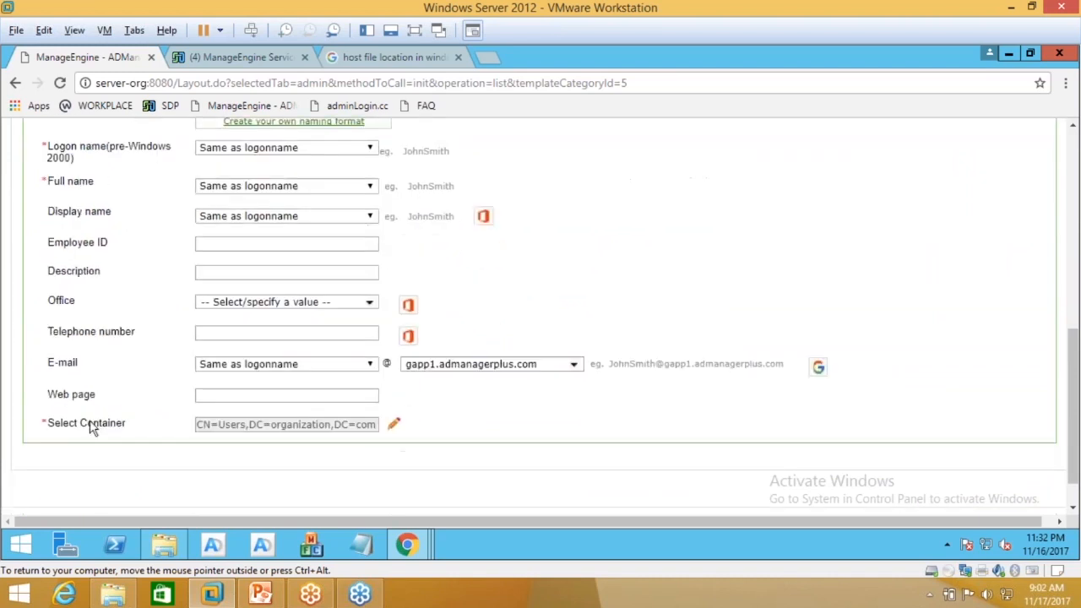
{"action": "scroll", "coordinate": [135, 431], "scroll_direction": "up", "scroll_amount": 1}
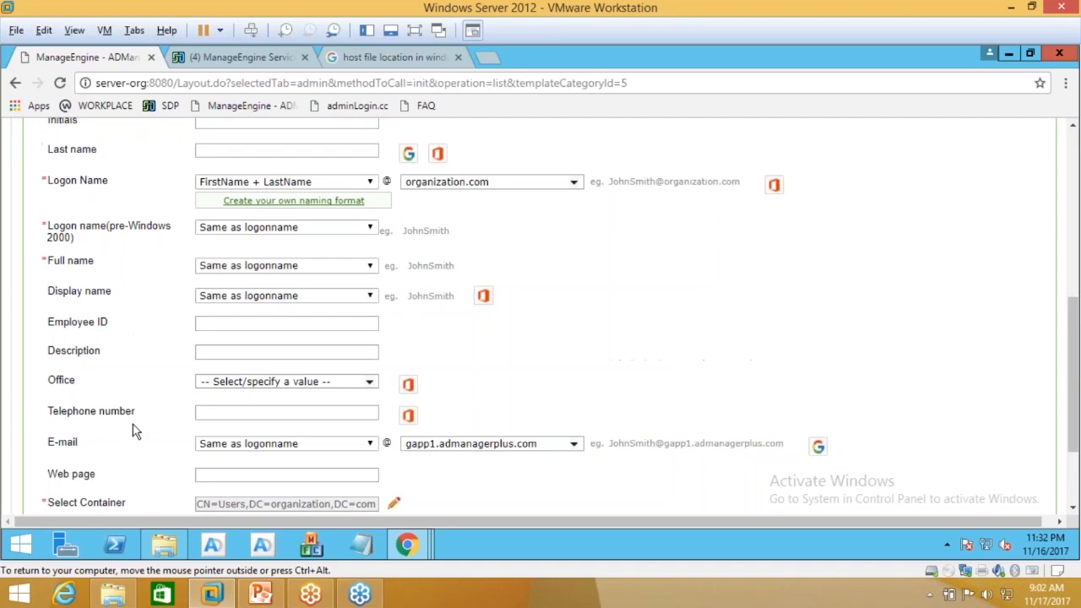
{"action": "scroll", "coordinate": [133, 405], "scroll_direction": "up", "scroll_amount": 1}
{"action": "scroll", "coordinate": [142, 401], "scroll_direction": "up", "scroll_amount": 1}
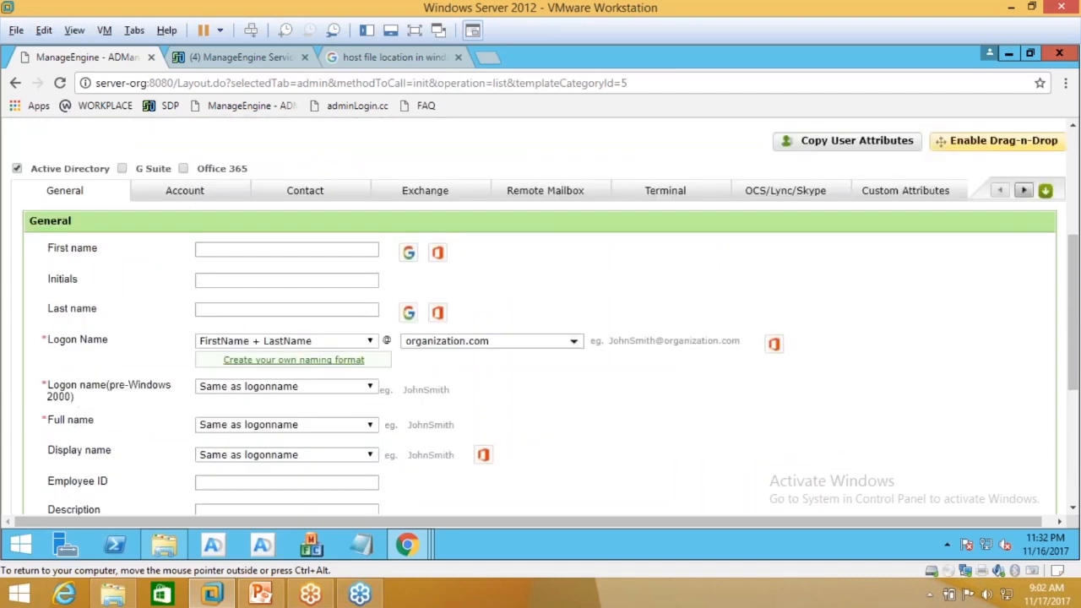
Step: Review the fields on the template's Account and Contact sections
{"action": "left_click", "coordinate": [184, 190]}
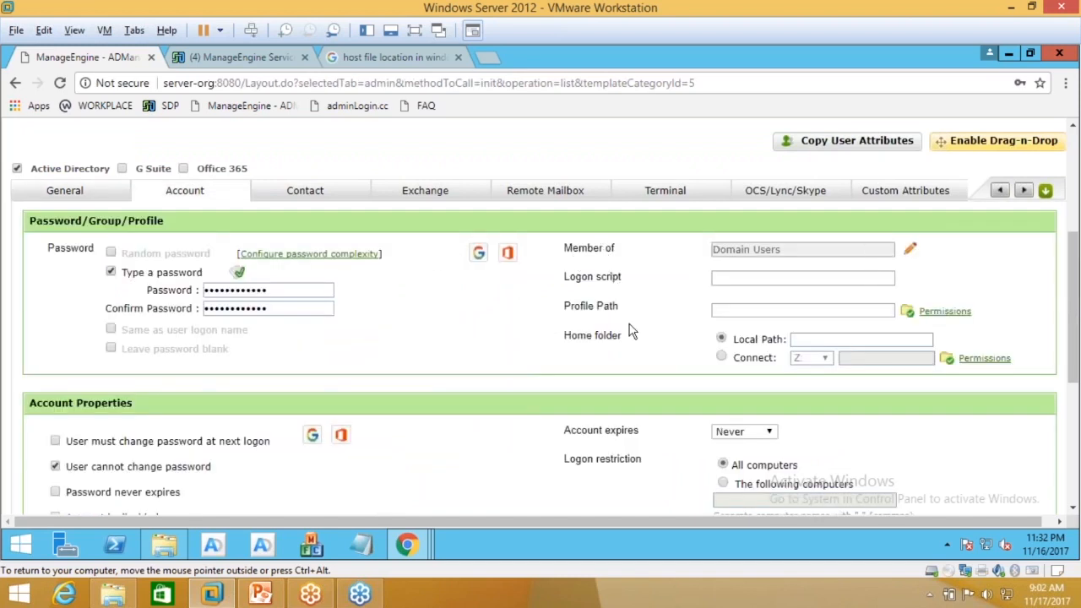
{"action": "scroll", "coordinate": [631, 329], "scroll_direction": "down", "scroll_amount": 2}
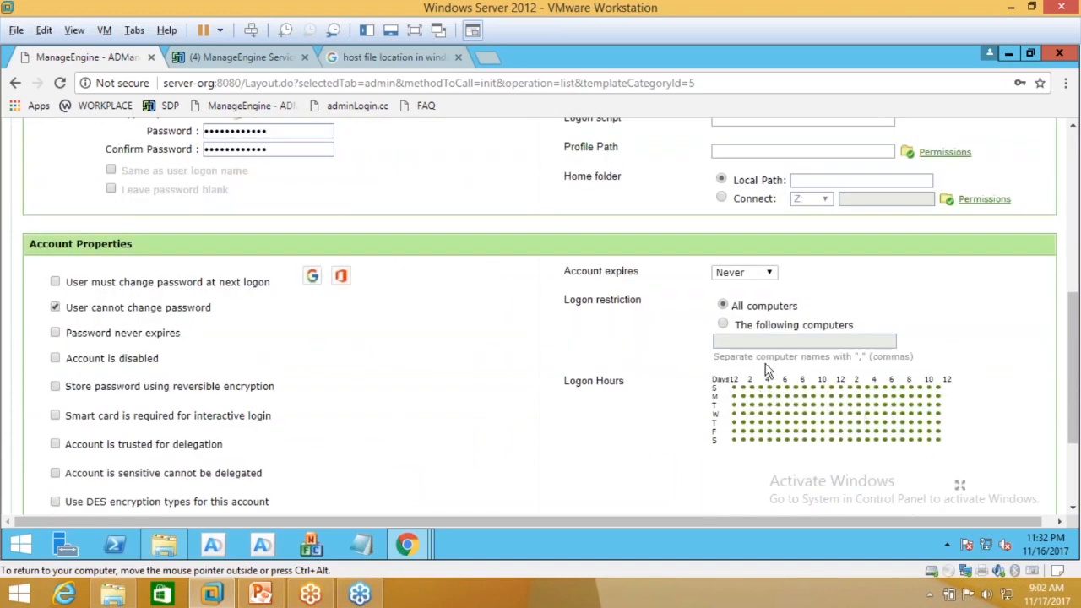
{"action": "scroll", "coordinate": [636, 359], "scroll_direction": "up", "scroll_amount": 2}
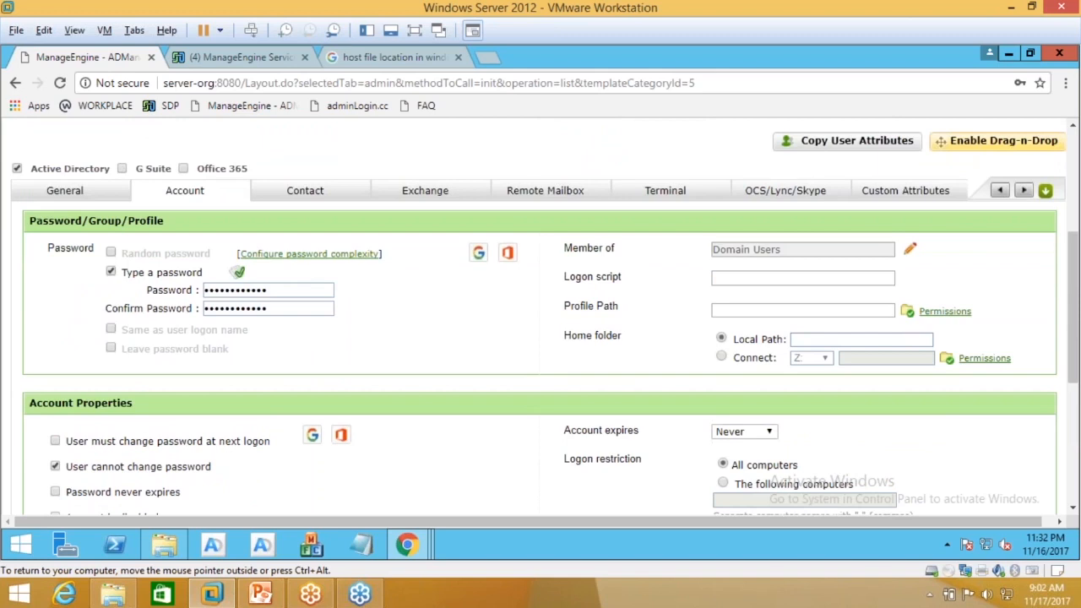
{"action": "left_click", "coordinate": [304, 191]}
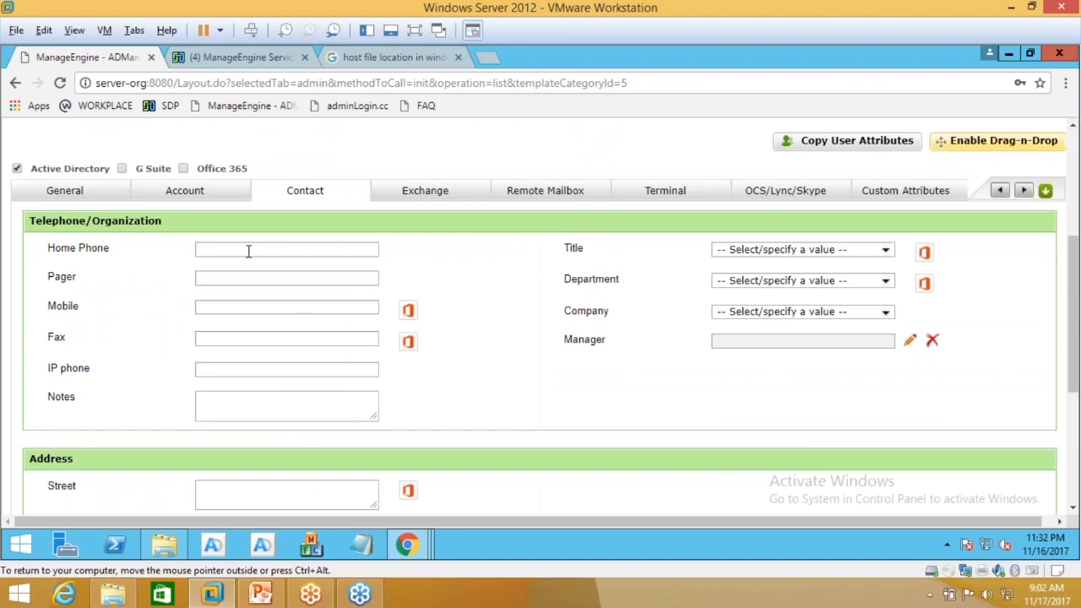
{"action": "scroll", "coordinate": [237, 287], "scroll_direction": "down", "scroll_amount": 2}
{"action": "scroll", "coordinate": [236, 287], "scroll_direction": "up", "scroll_amount": 2}
{"action": "scroll", "coordinate": [540, 321], "scroll_direction": "up", "scroll_amount": 1}
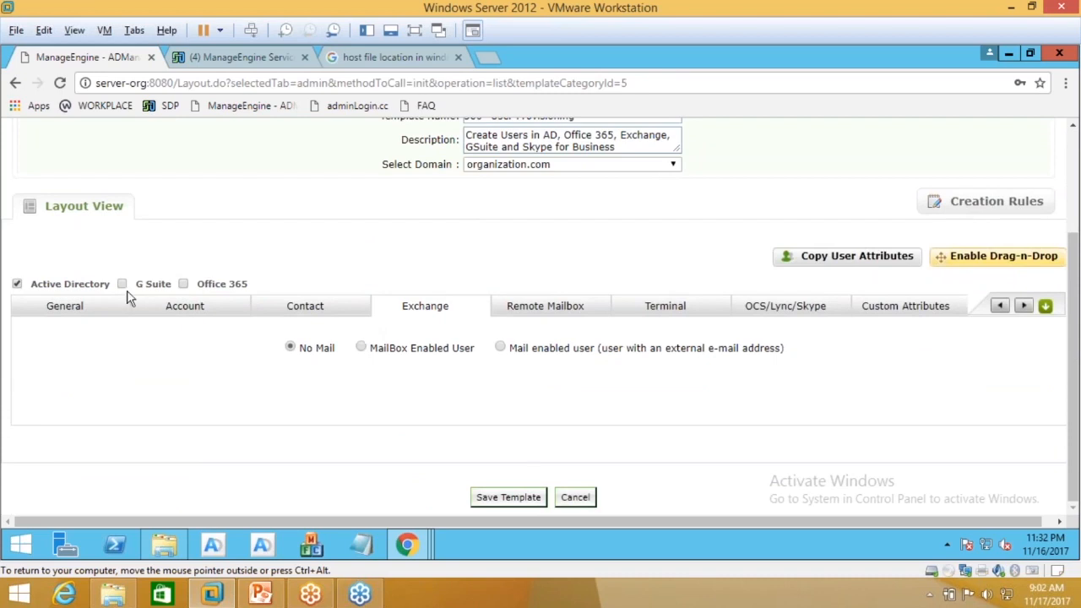
Step: Switch the template's Exchange option from No Mail to MailBox Enabled User and review the Exchange options
{"action": "left_click", "coordinate": [361, 347]}
{"action": "scroll", "coordinate": [355, 363], "scroll_direction": "down", "scroll_amount": 1}
{"action": "scroll", "coordinate": [356, 363], "scroll_direction": "down", "scroll_amount": 3}
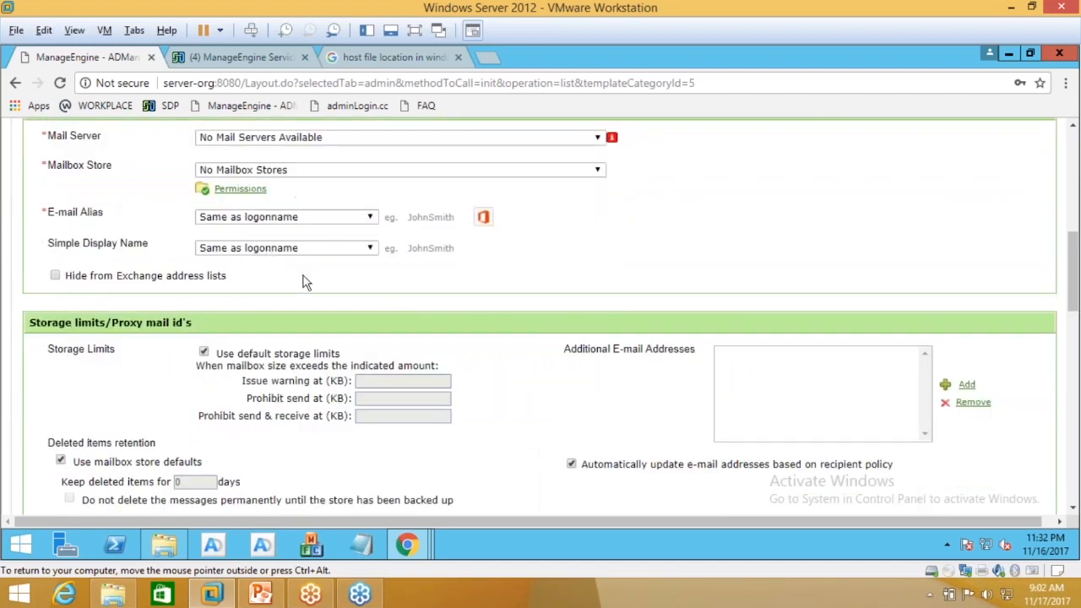
{"action": "scroll", "coordinate": [304, 283], "scroll_direction": "down", "scroll_amount": 3}
{"action": "scroll", "coordinate": [308, 287], "scroll_direction": "down", "scroll_amount": 3}
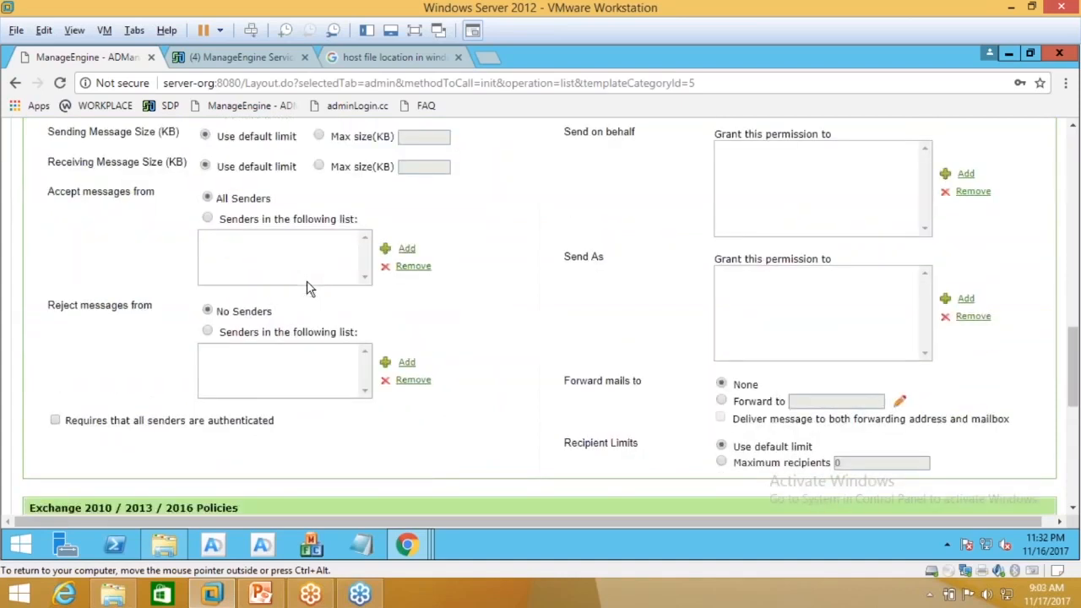
{"action": "scroll", "coordinate": [308, 288], "scroll_direction": "down", "scroll_amount": 1}
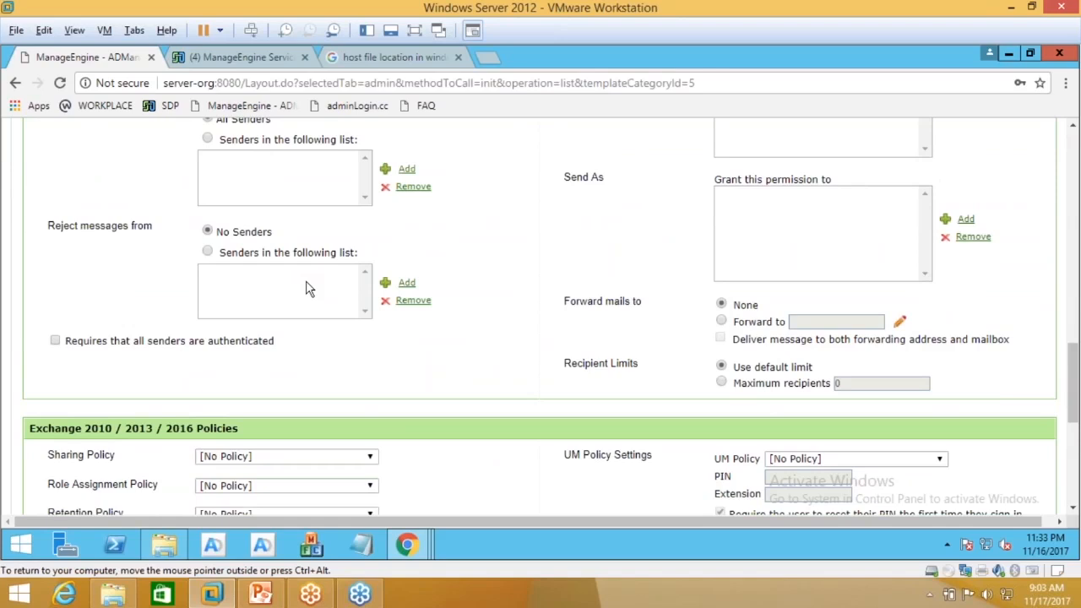
{"action": "scroll", "coordinate": [308, 288], "scroll_direction": "up", "scroll_amount": 1}
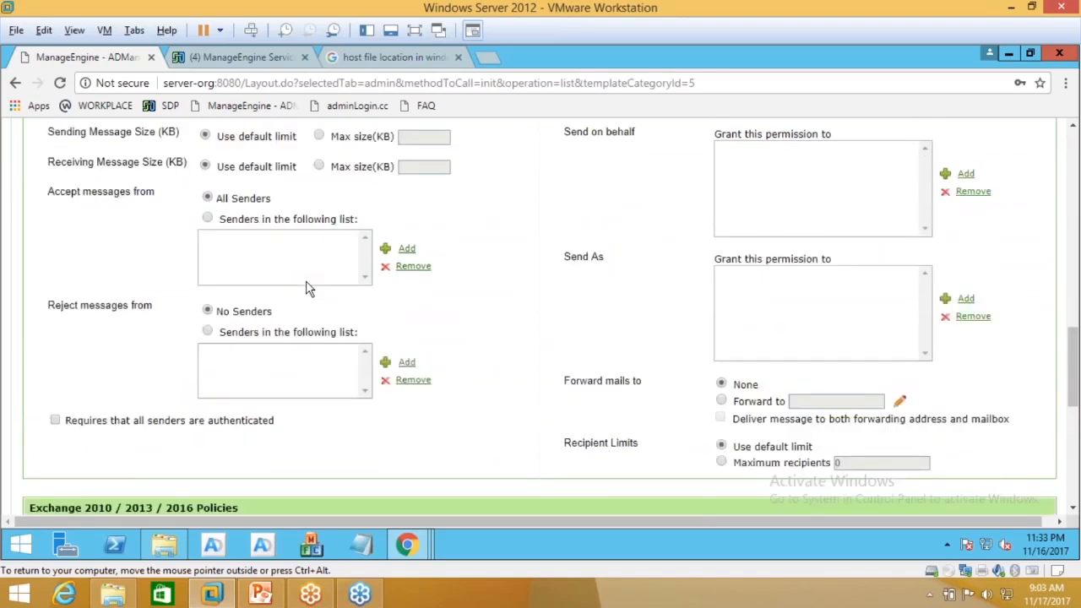
{"action": "scroll", "coordinate": [765, 256], "scroll_direction": "up", "scroll_amount": 4}
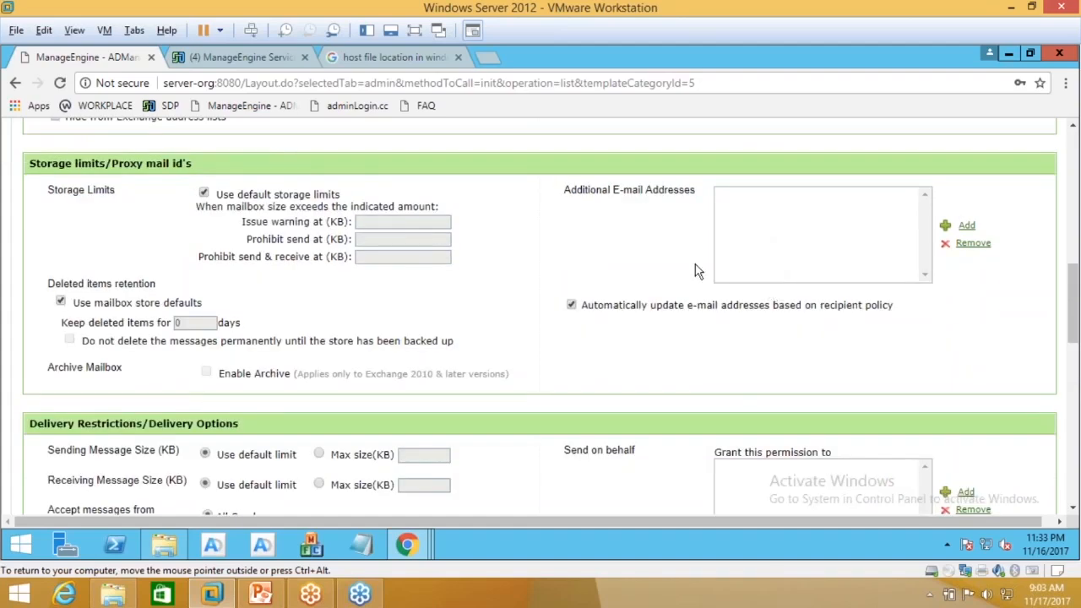
{"action": "scroll", "coordinate": [698, 270], "scroll_direction": "up", "scroll_amount": 1}
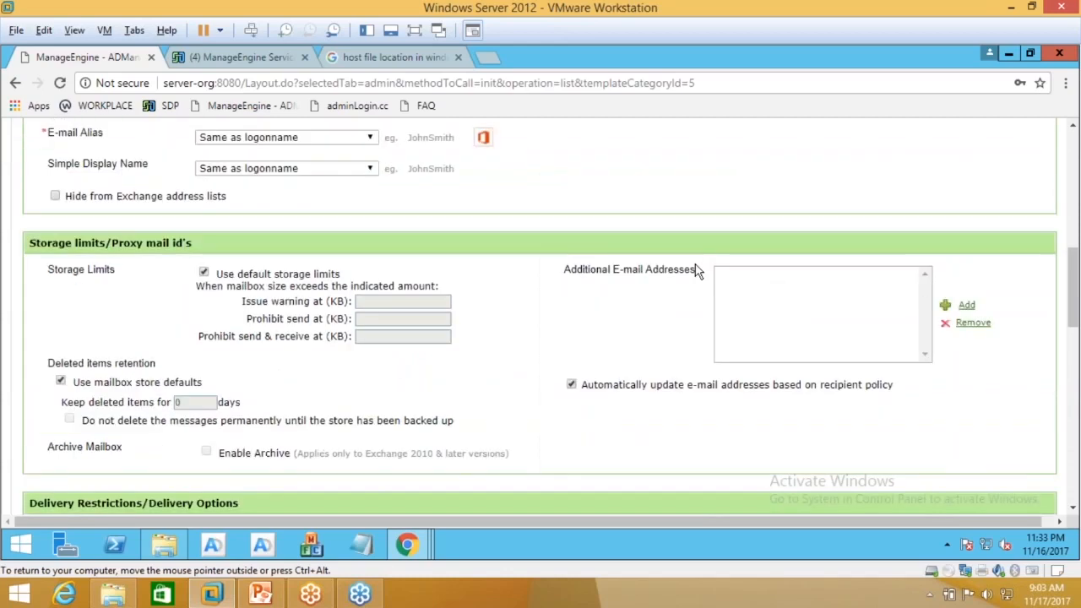
{"action": "scroll", "coordinate": [697, 270], "scroll_direction": "up", "scroll_amount": 1}
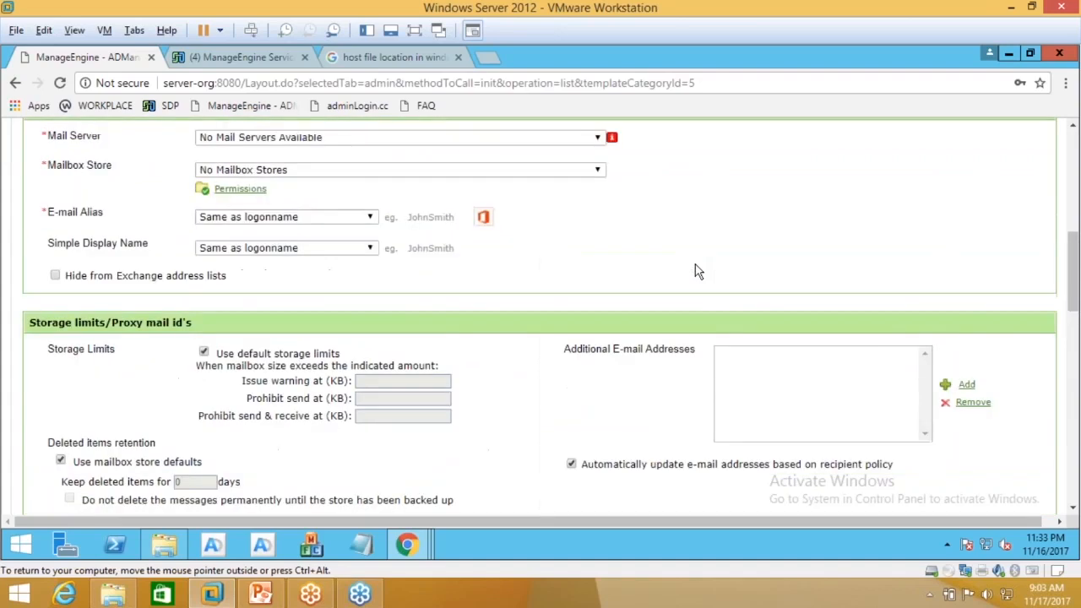
{"action": "scroll", "coordinate": [698, 270], "scroll_direction": "up", "scroll_amount": 3}
{"action": "scroll", "coordinate": [910, 201], "scroll_direction": "up", "scroll_amount": 2}
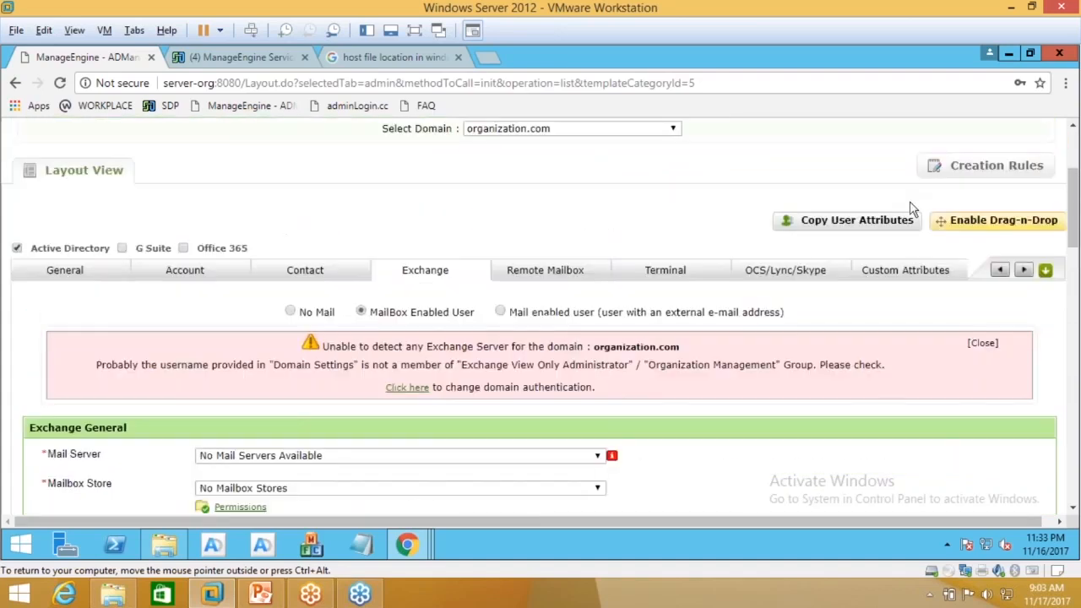
Step: Show the template's Creation Rules and expand Rule 1 to see its Marketing conditions
{"action": "left_click", "coordinate": [971, 255]}
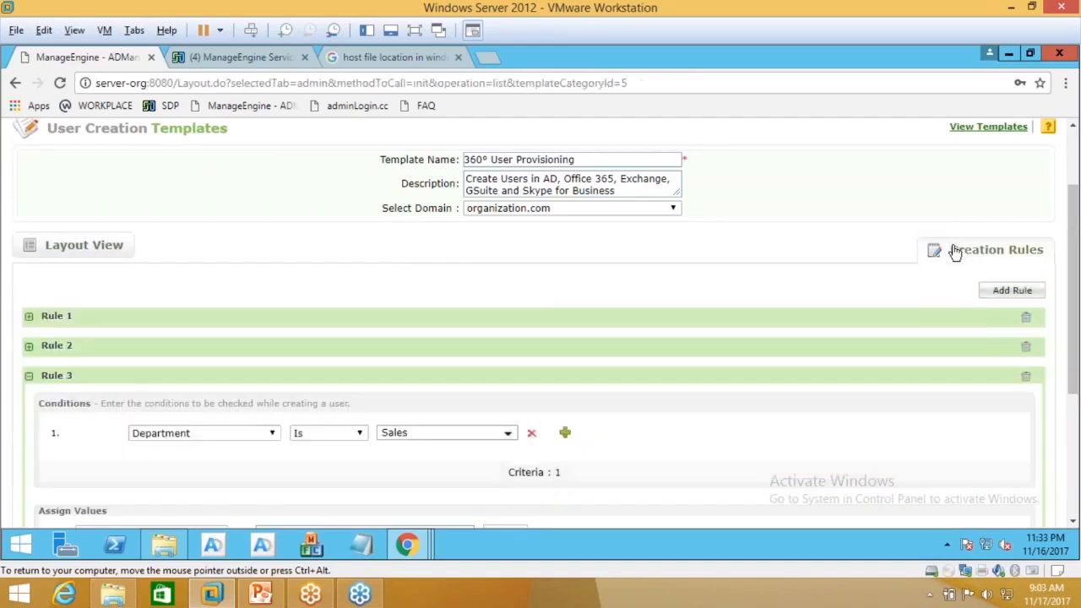
{"action": "left_click", "coordinate": [110, 320]}
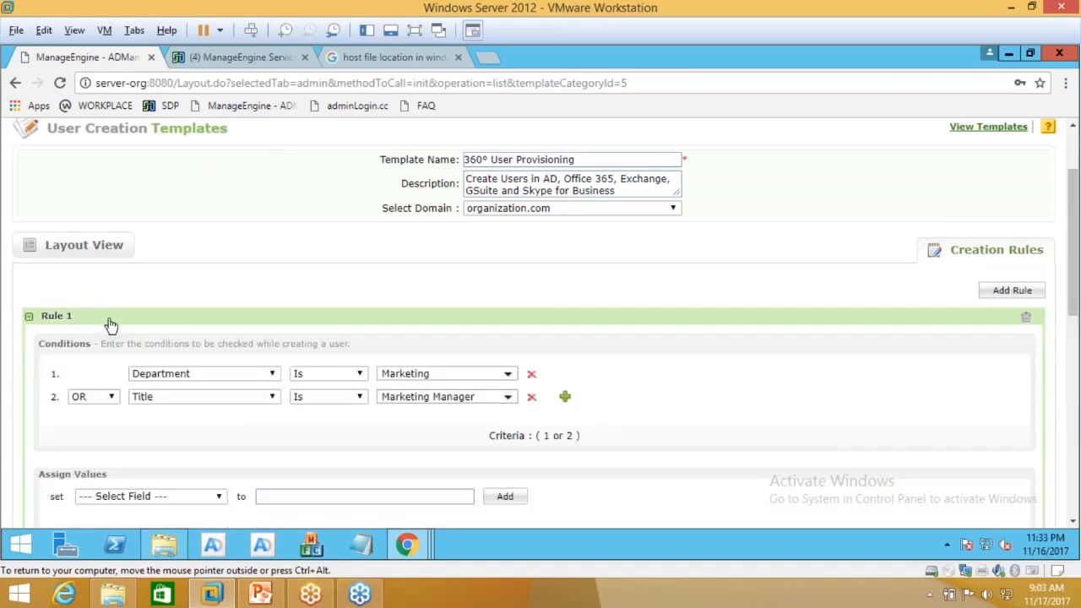
{"action": "mouse_move", "coordinate": [424, 551]}
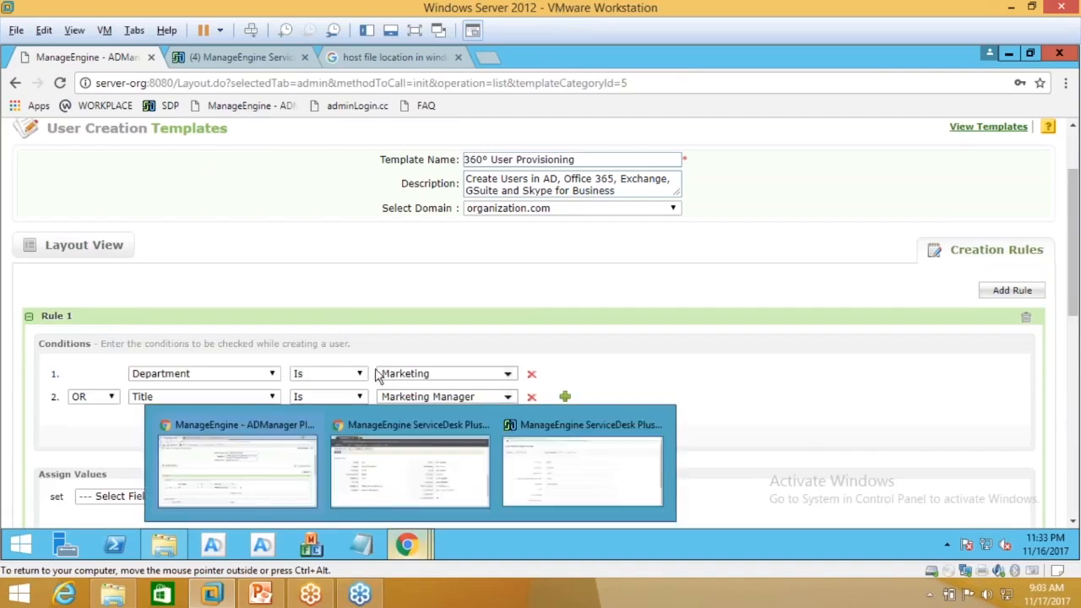
{"action": "scroll", "coordinate": [377, 375], "scroll_direction": "down", "scroll_amount": 3}
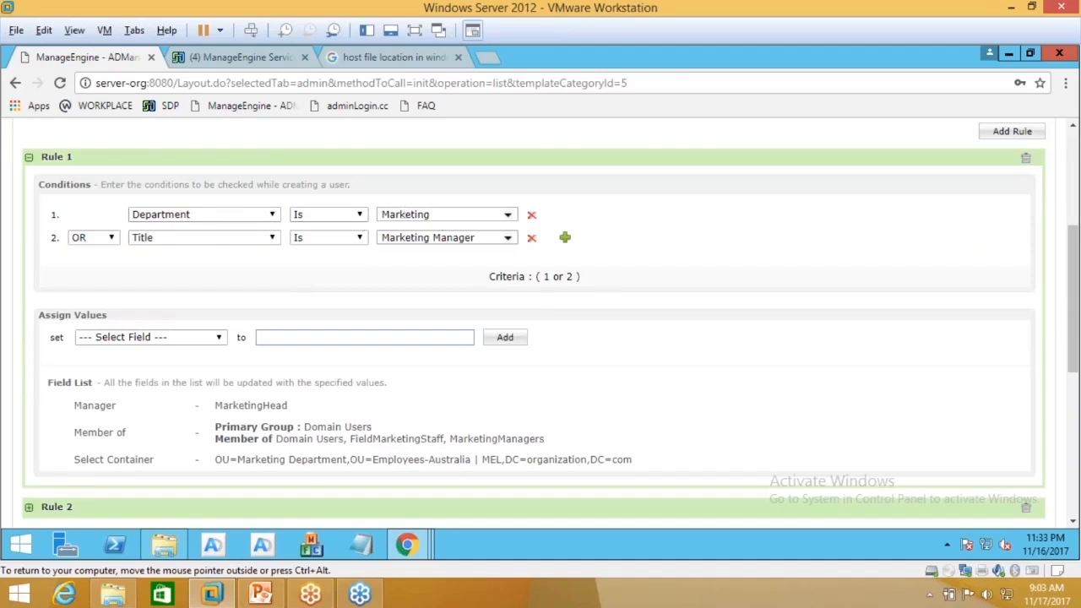
{"action": "scroll", "coordinate": [470, 243], "scroll_direction": "down", "scroll_amount": 1}
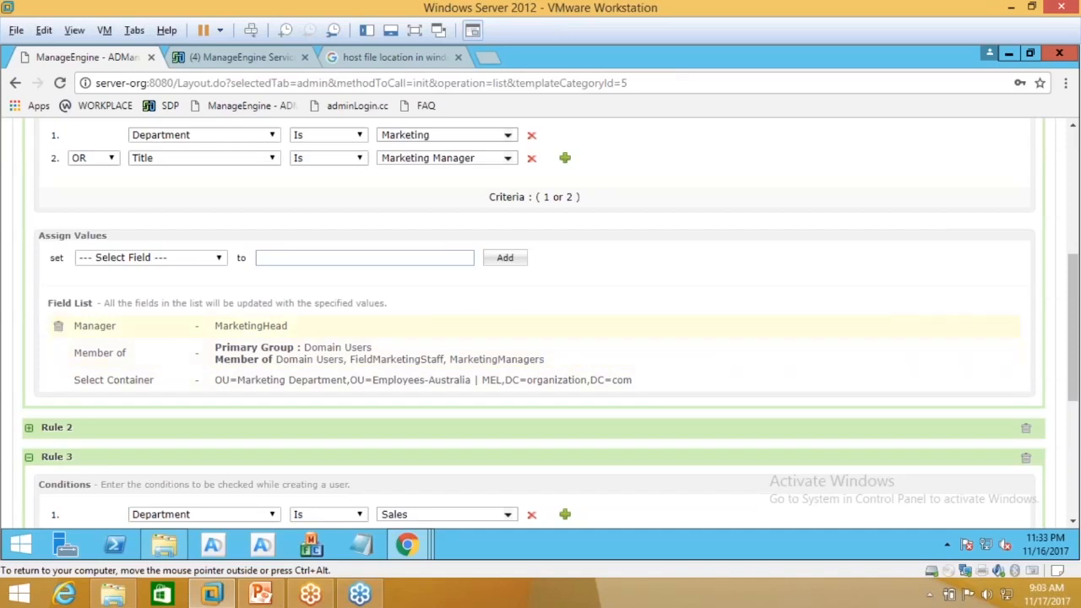
{"action": "scroll", "coordinate": [243, 387], "scroll_direction": "down", "scroll_amount": 2}
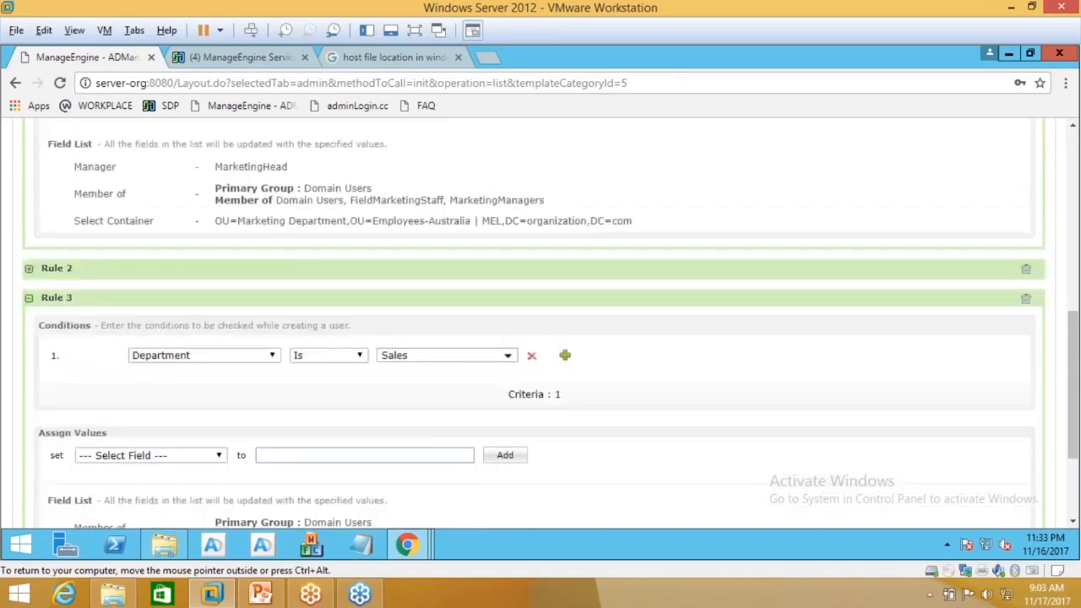
Step: Expand Rule 2 and review the rules down to Rule 3 for the Sales department
{"action": "left_click", "coordinate": [29, 269]}
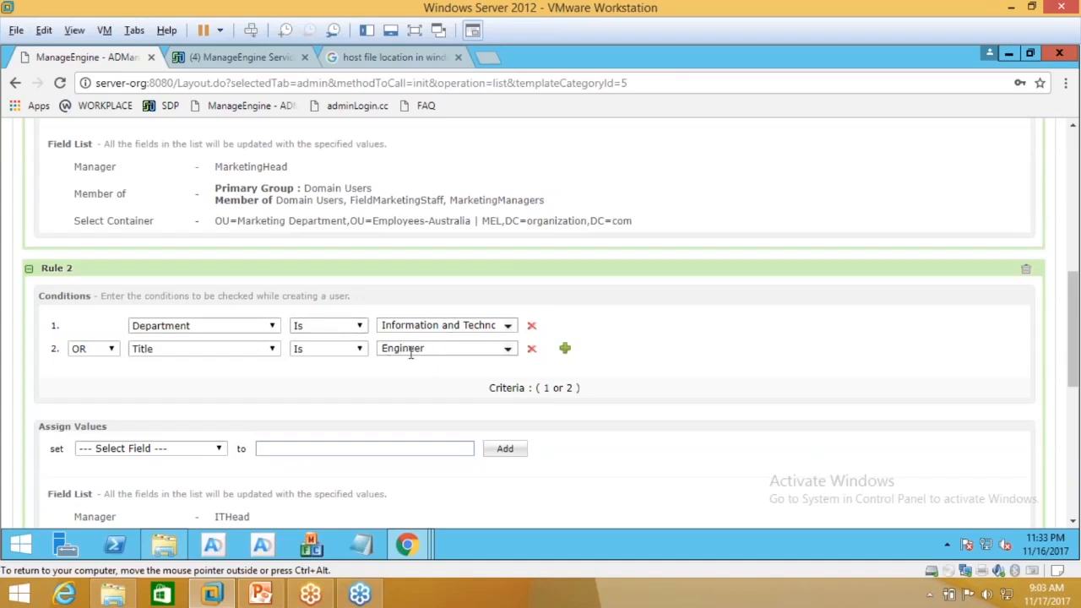
{"action": "scroll", "coordinate": [433, 348], "scroll_direction": "down", "scroll_amount": 1}
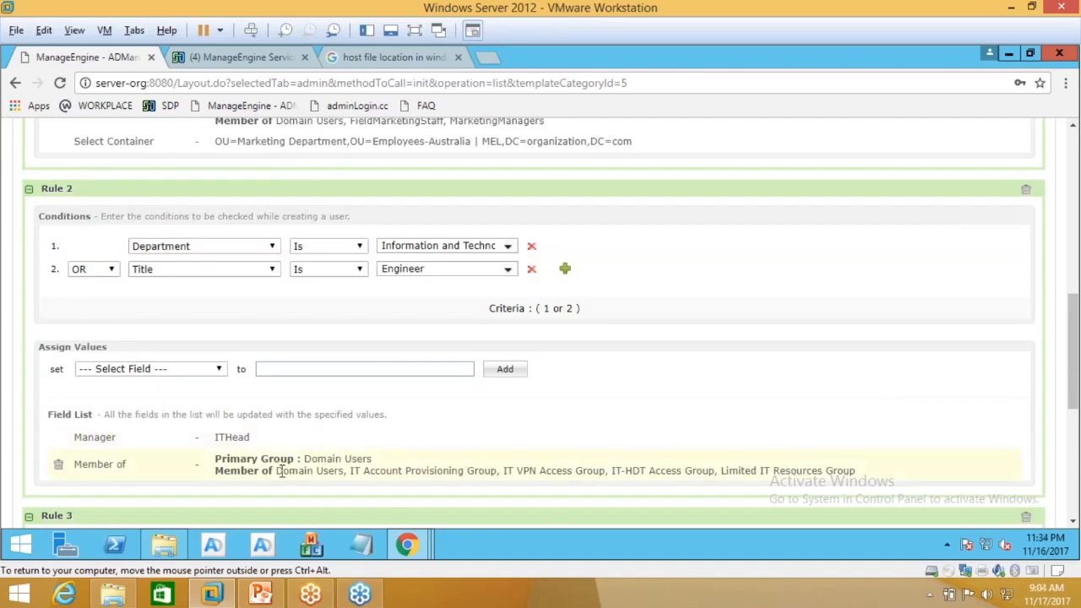
{"action": "scroll", "coordinate": [312, 460], "scroll_direction": "down", "scroll_amount": 2}
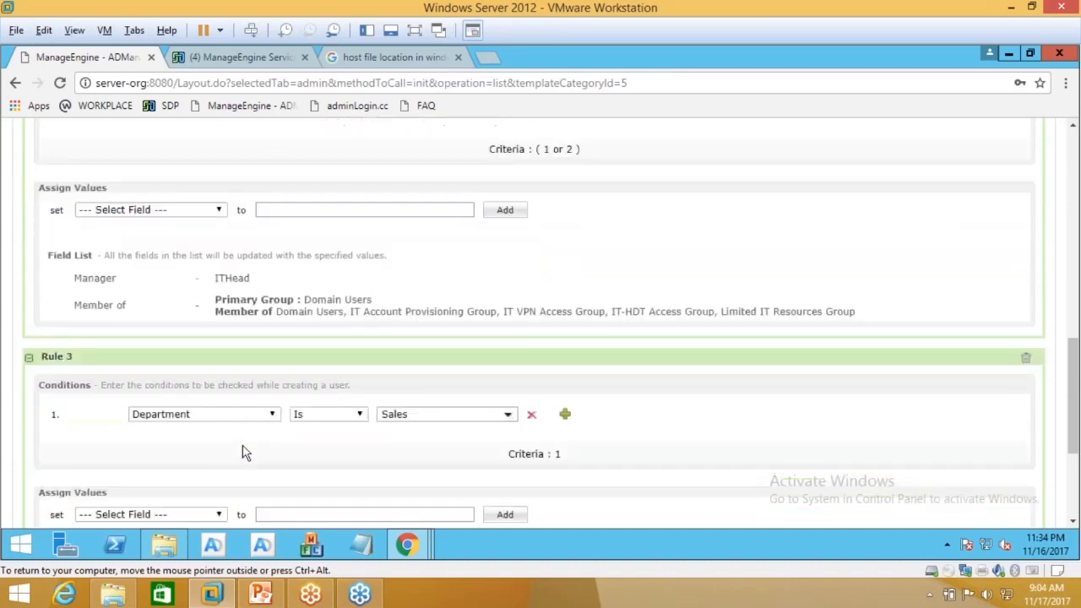
{"action": "scroll", "coordinate": [402, 344], "scroll_direction": "down", "scroll_amount": 1}
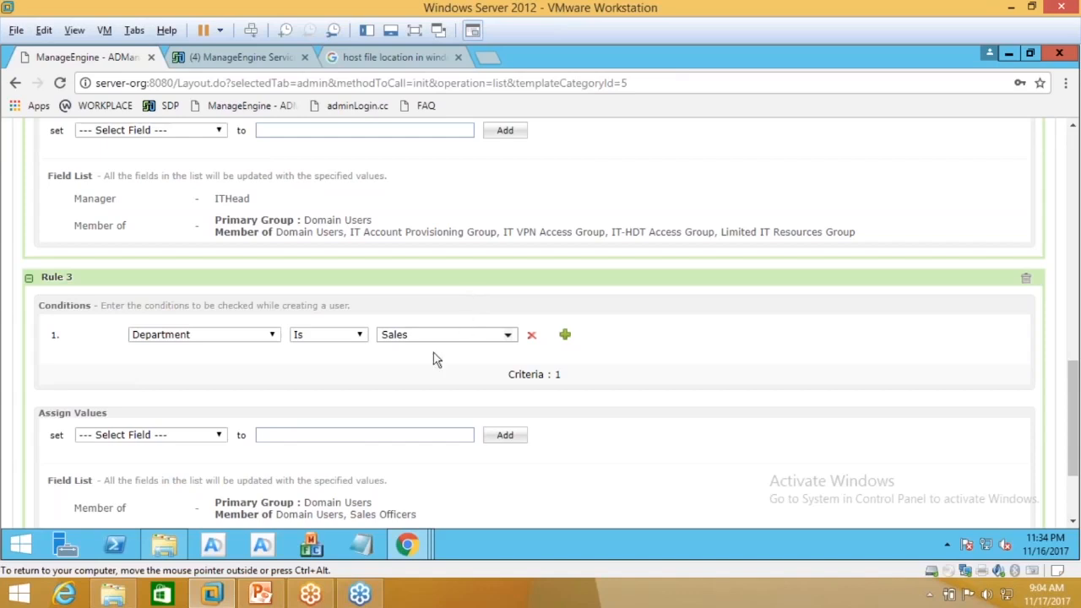
{"action": "scroll", "coordinate": [434, 357], "scroll_direction": "down", "scroll_amount": 2}
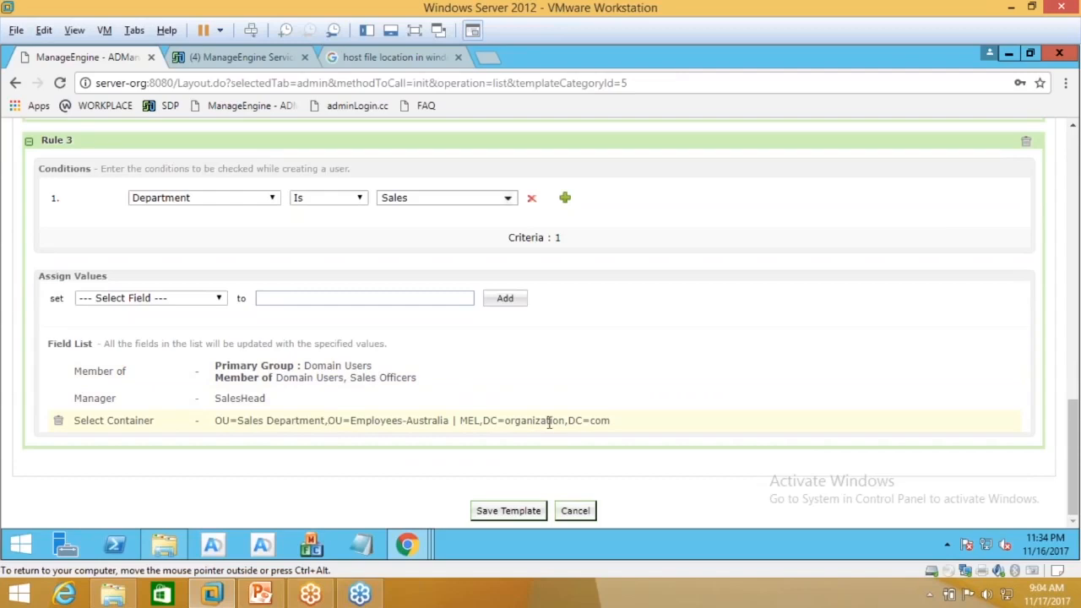
Step: Browse the list of fields a rule can assign, closing it without choosing any
{"action": "left_click", "coordinate": [206, 301]}
{"action": "scroll", "coordinate": [155, 158], "scroll_direction": "down", "scroll_amount": 4}
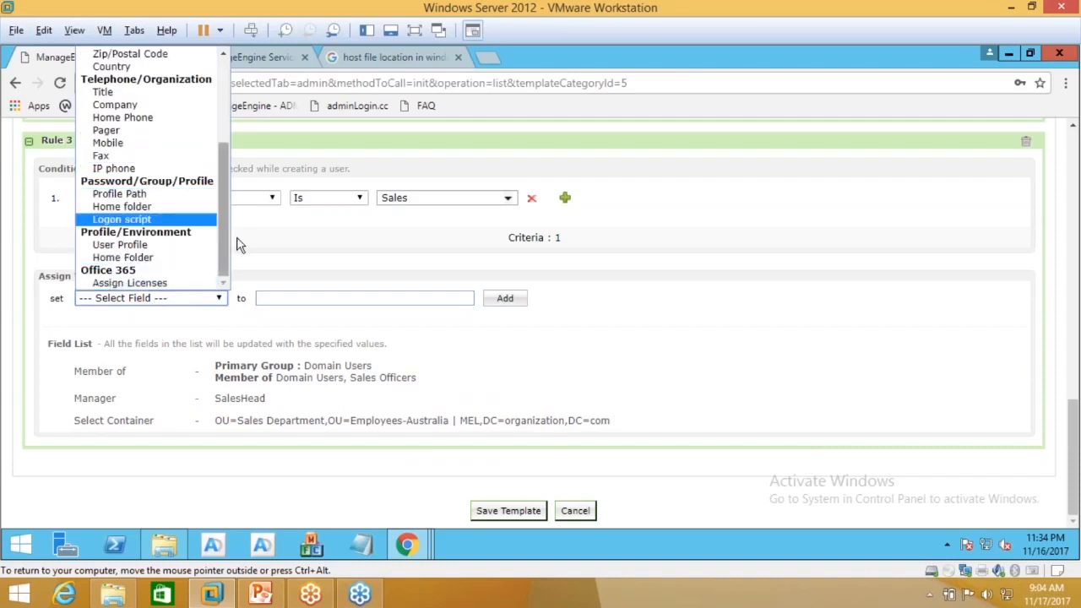
{"action": "left_click_drag", "start_coordinate": [225, 229], "coordinate": [225, 137]}
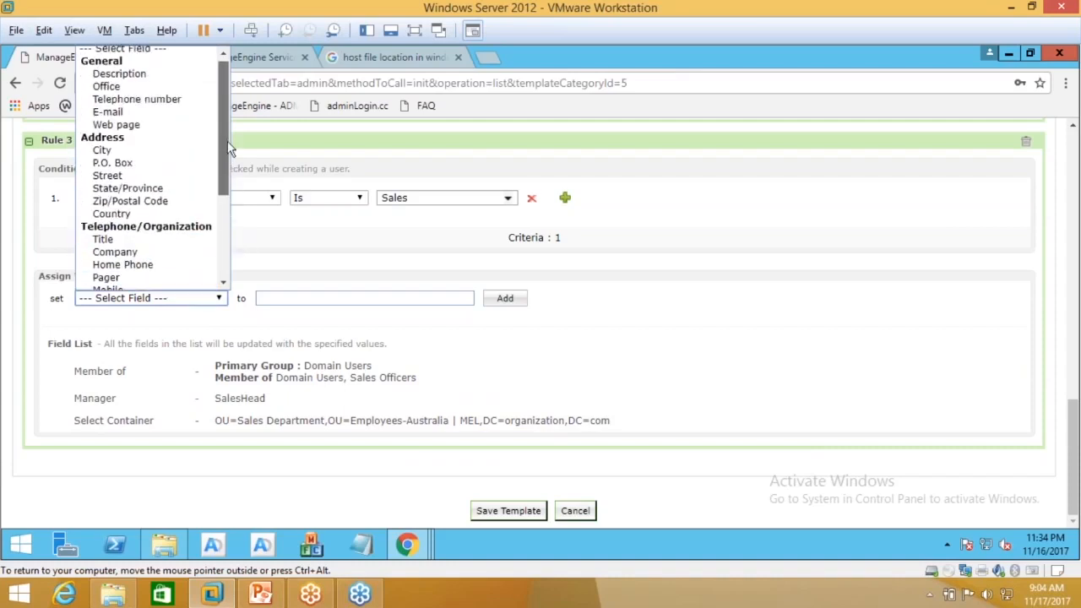
{"action": "left_click", "coordinate": [331, 295]}
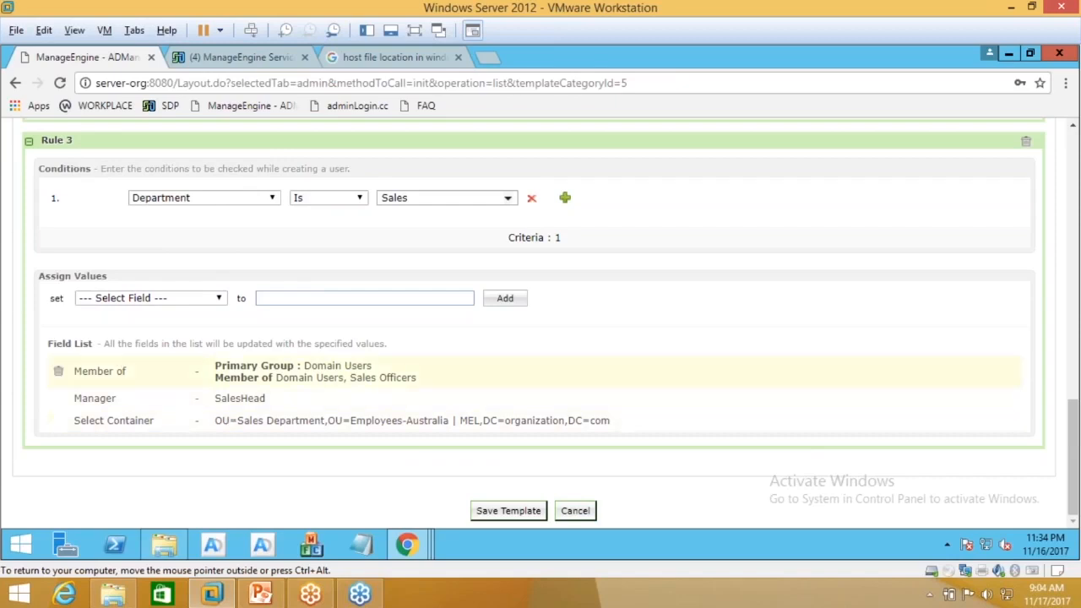
Step: Save the 360° User Provisioning template and return to the top of the form
{"action": "scroll", "coordinate": [367, 416], "scroll_direction": "up", "scroll_amount": 6}
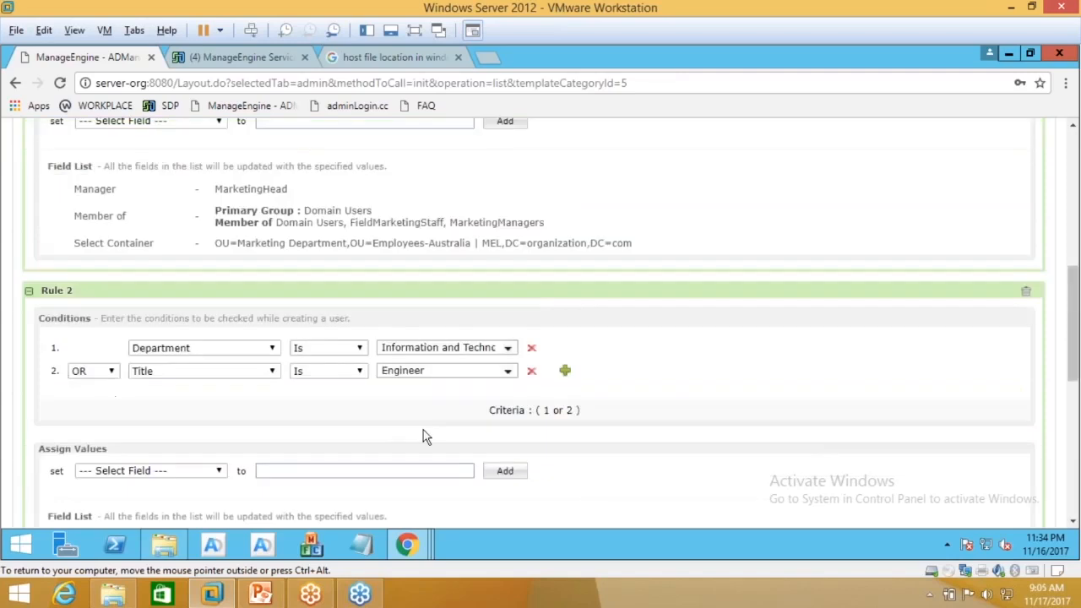
{"action": "scroll", "coordinate": [423, 435], "scroll_direction": "up", "scroll_amount": 5}
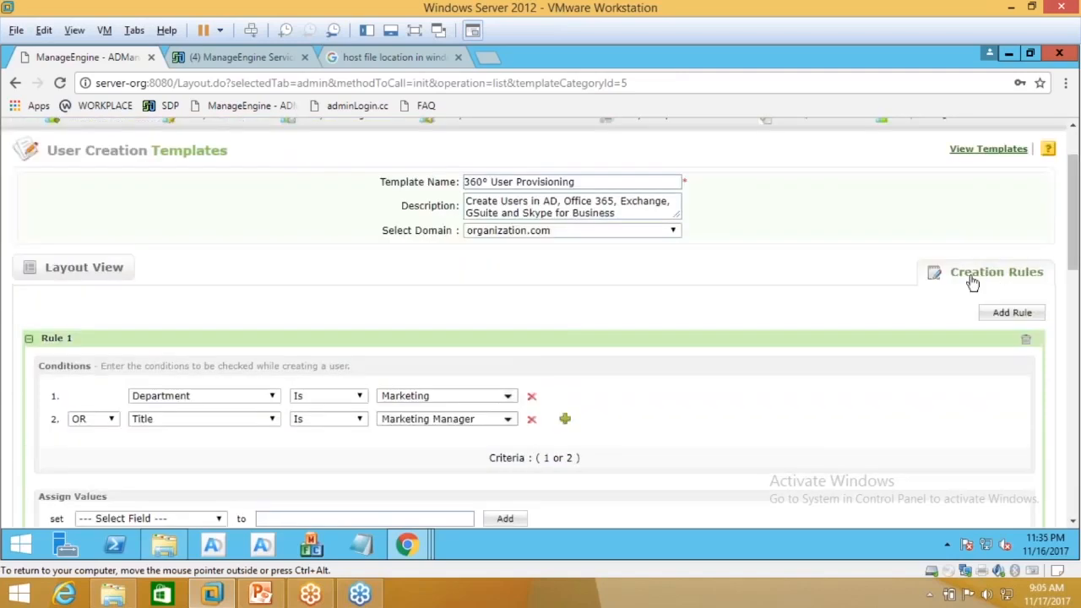
{"action": "scroll", "coordinate": [858, 282], "scroll_direction": "down", "scroll_amount": 10}
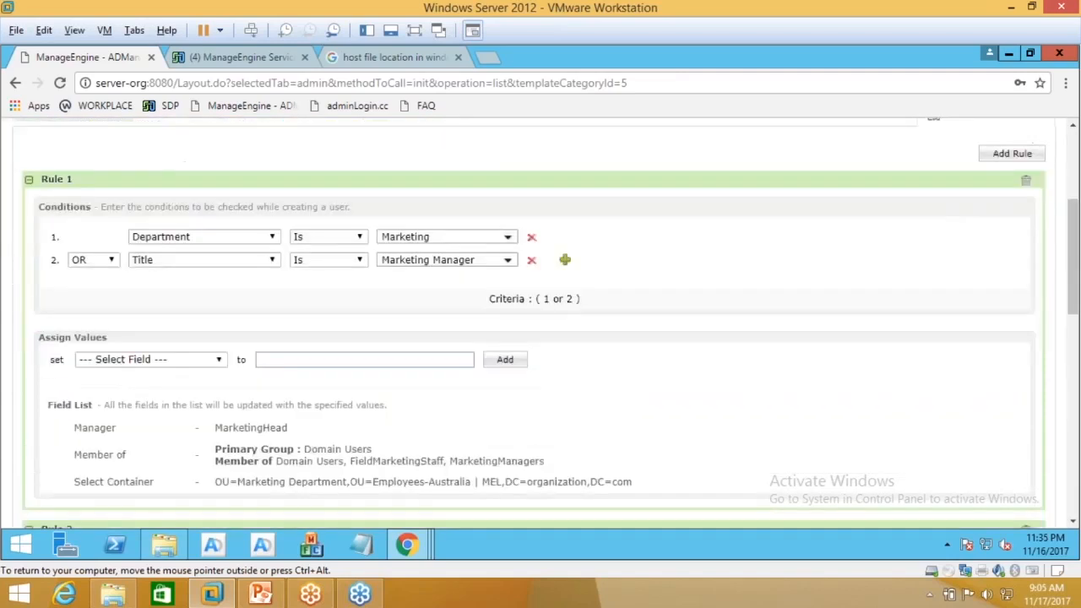
{"action": "left_click", "coordinate": [509, 511]}
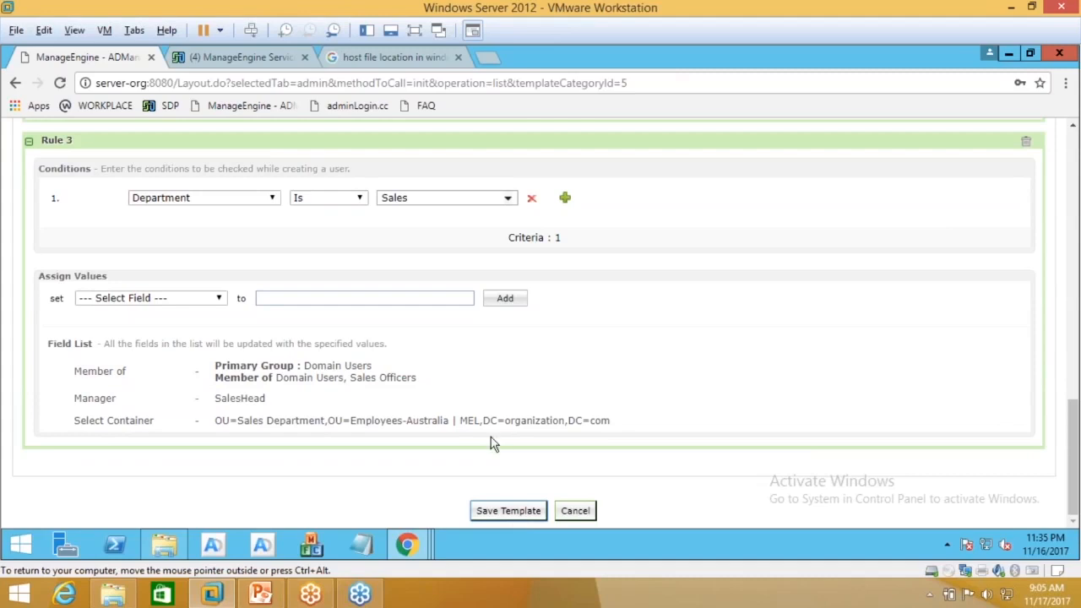
{"action": "scroll", "coordinate": [494, 445], "scroll_direction": "up", "scroll_amount": 15}
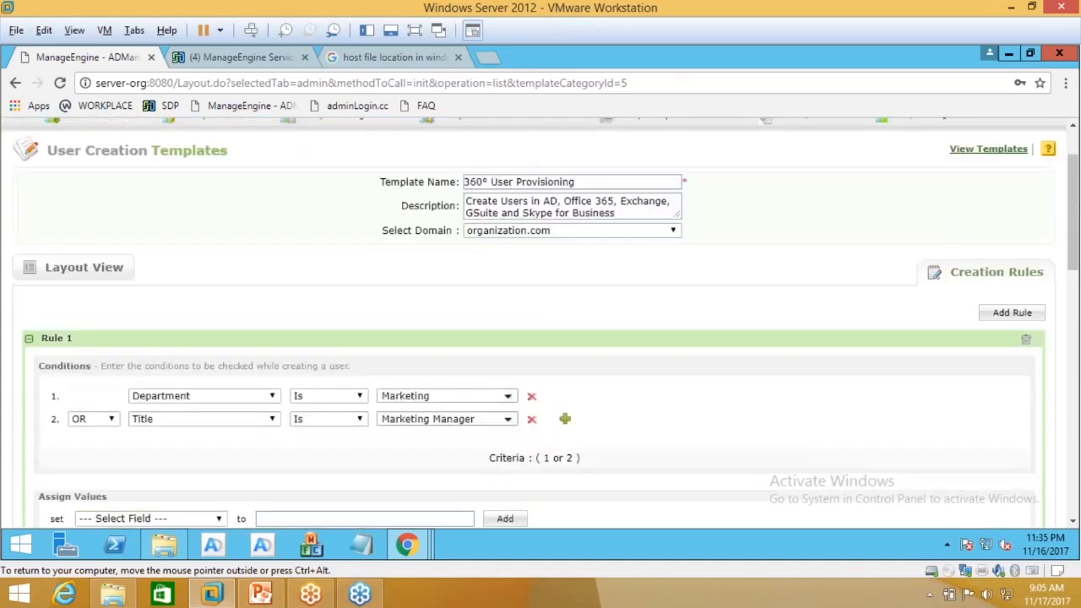
{"action": "scroll", "coordinate": [494, 445], "scroll_direction": "up", "scroll_amount": 1}
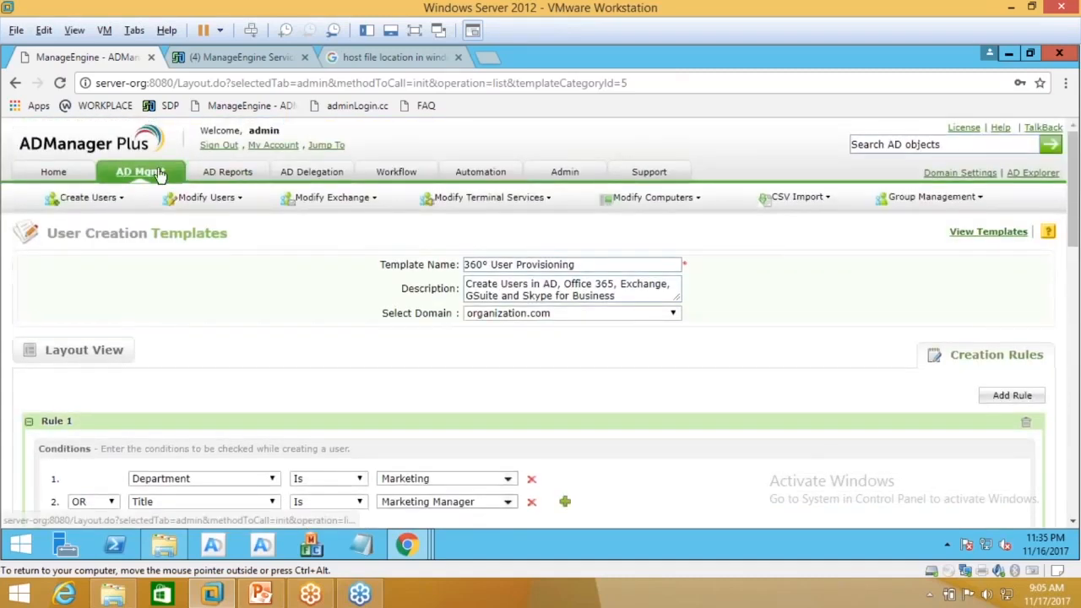
Step: Open the User Creation Templates list from the AD Mgmt section
{"action": "left_click", "coordinate": [157, 172]}
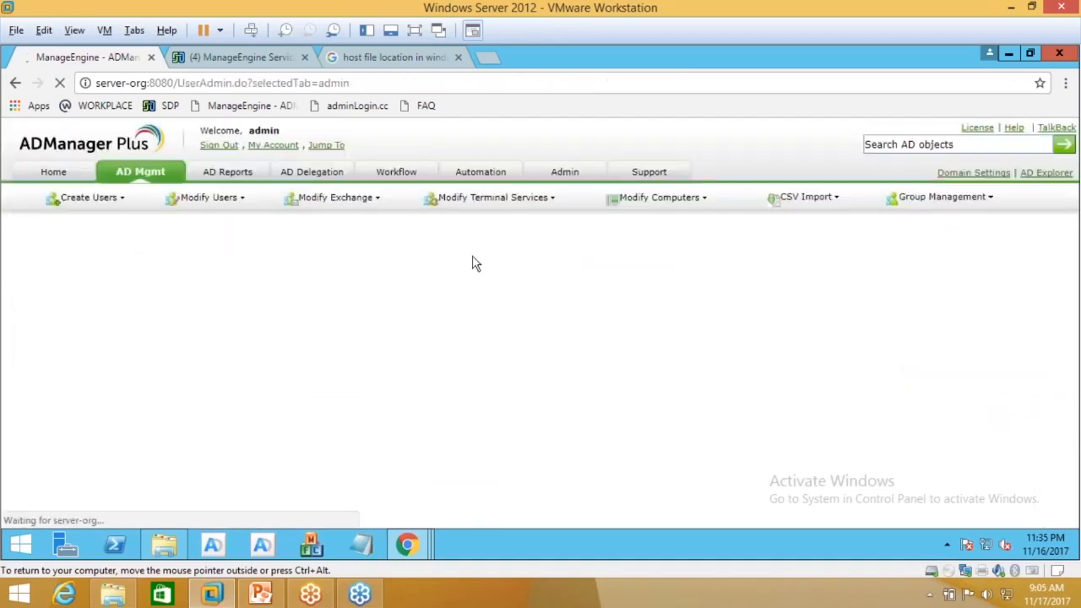
{"action": "left_click", "coordinate": [513, 297]}
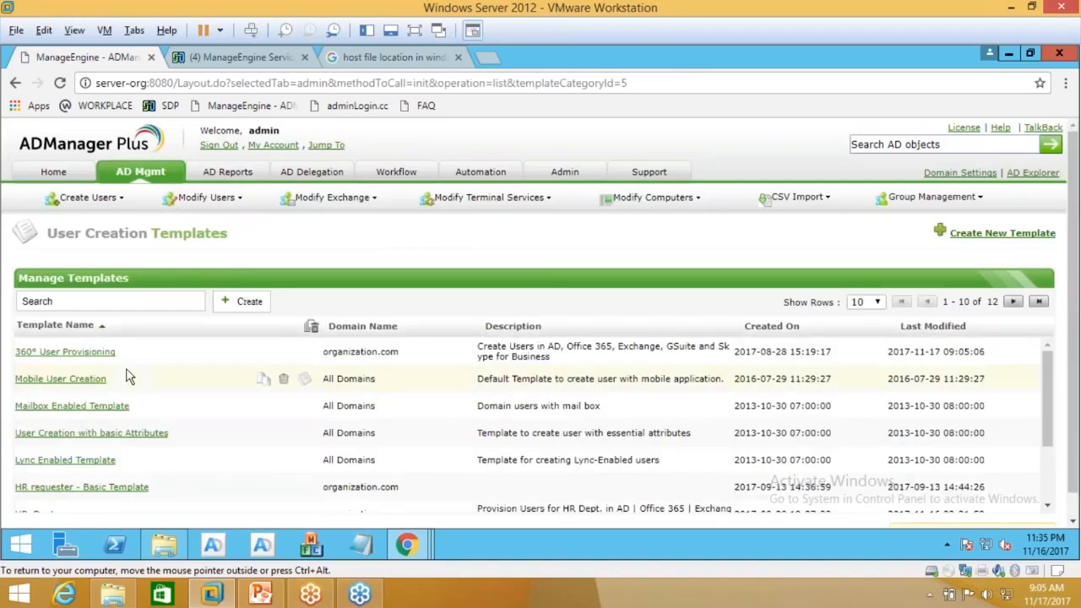
{"action": "scroll", "coordinate": [97, 353], "scroll_direction": "down", "scroll_amount": 2}
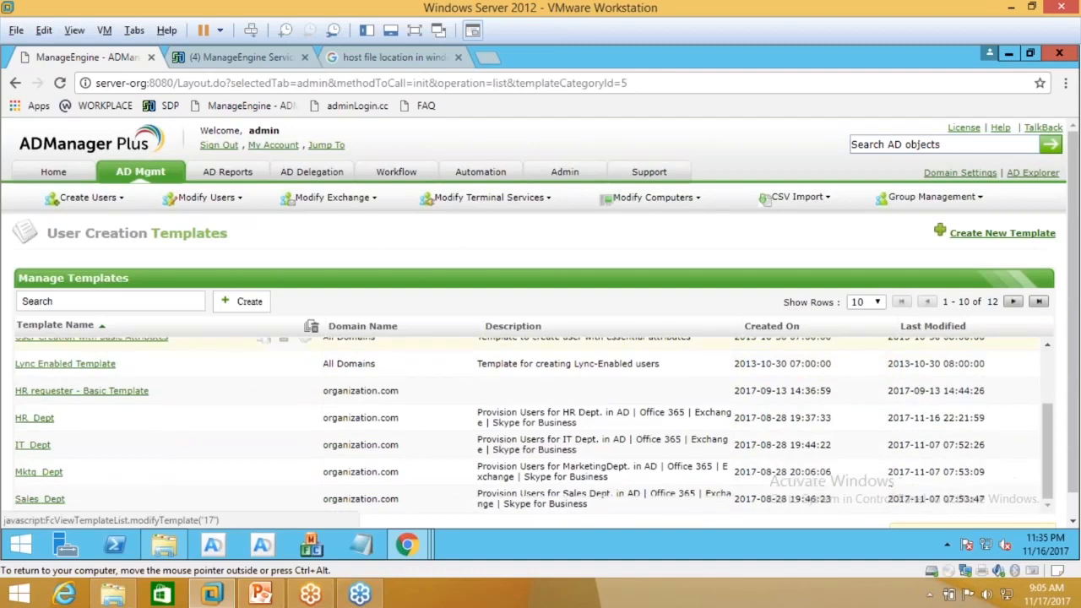
{"action": "scroll", "coordinate": [434, 246], "scroll_direction": "down", "scroll_amount": 1}
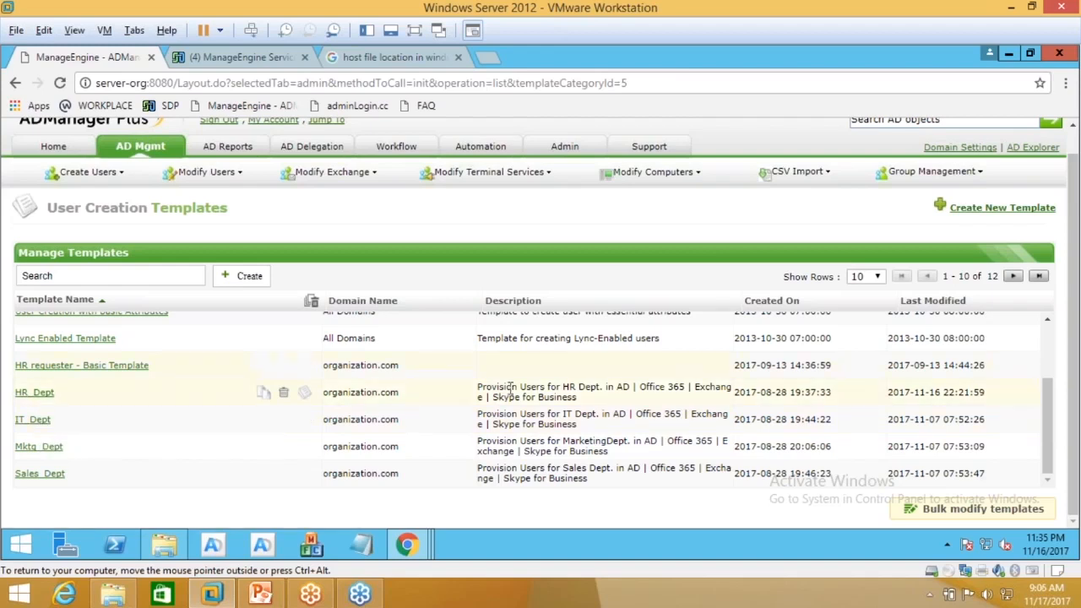
Step: Page forward to the last templates, then back to the first page with the department templates
{"action": "left_click", "coordinate": [1014, 278]}
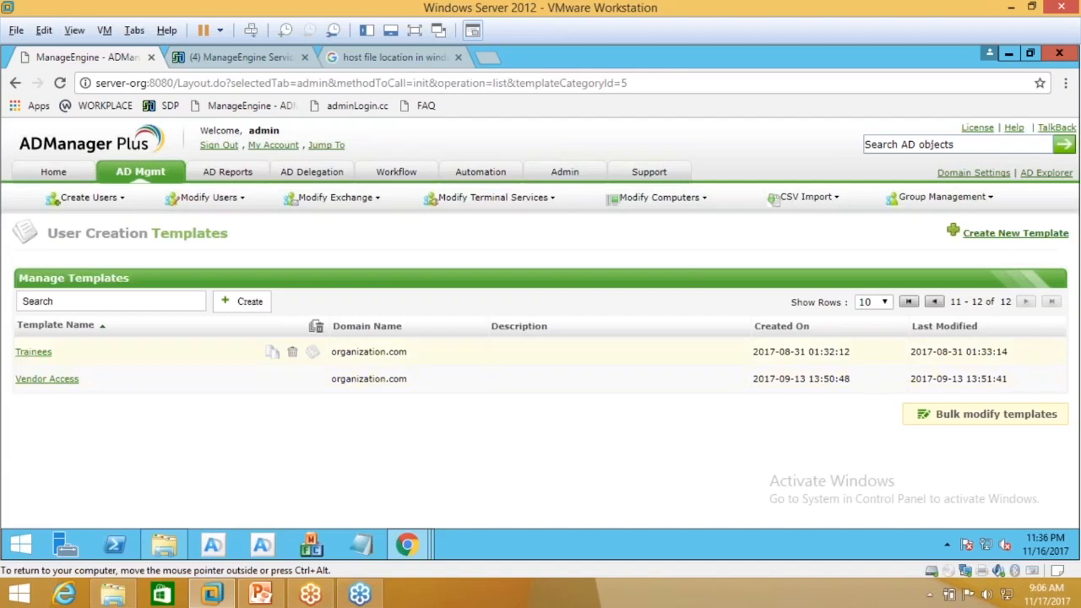
{"action": "left_click", "coordinate": [934, 303]}
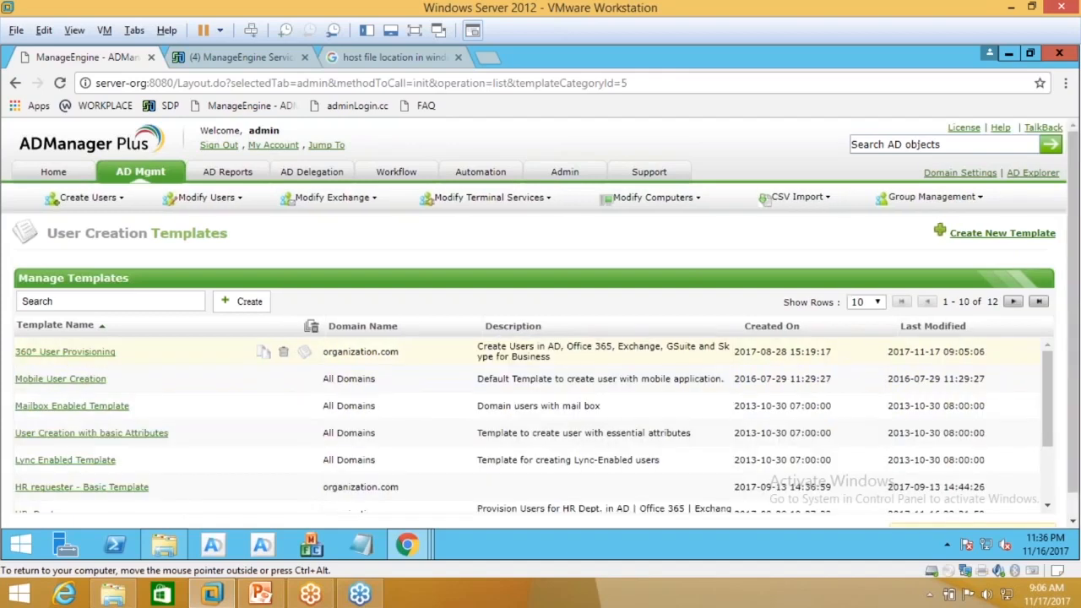
{"action": "scroll", "coordinate": [106, 401], "scroll_direction": "down", "scroll_amount": 2}
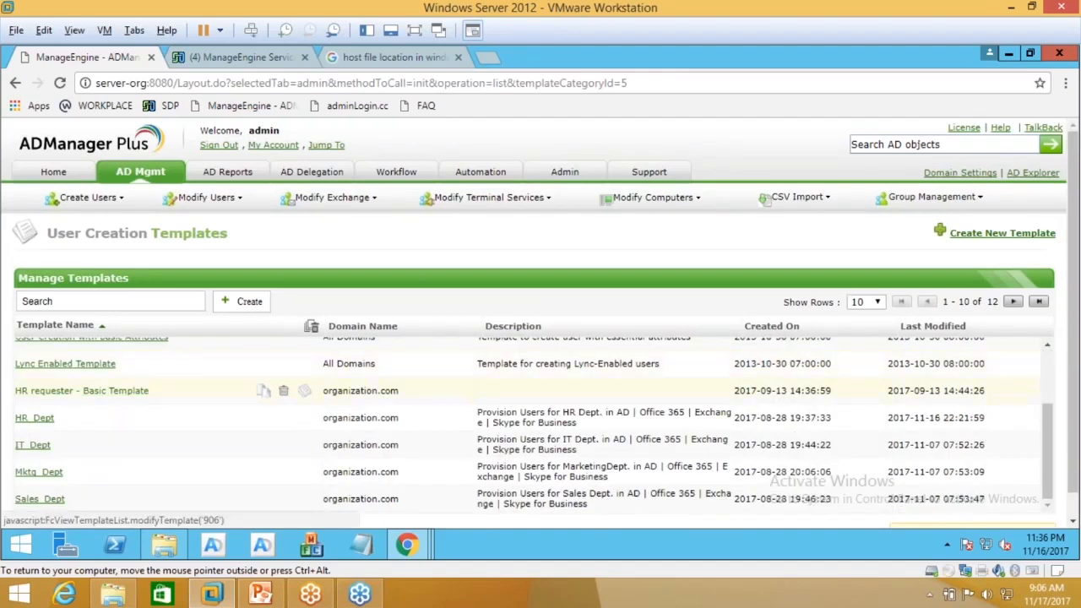
{"action": "scroll", "coordinate": [63, 468], "scroll_direction": "down", "scroll_amount": 1}
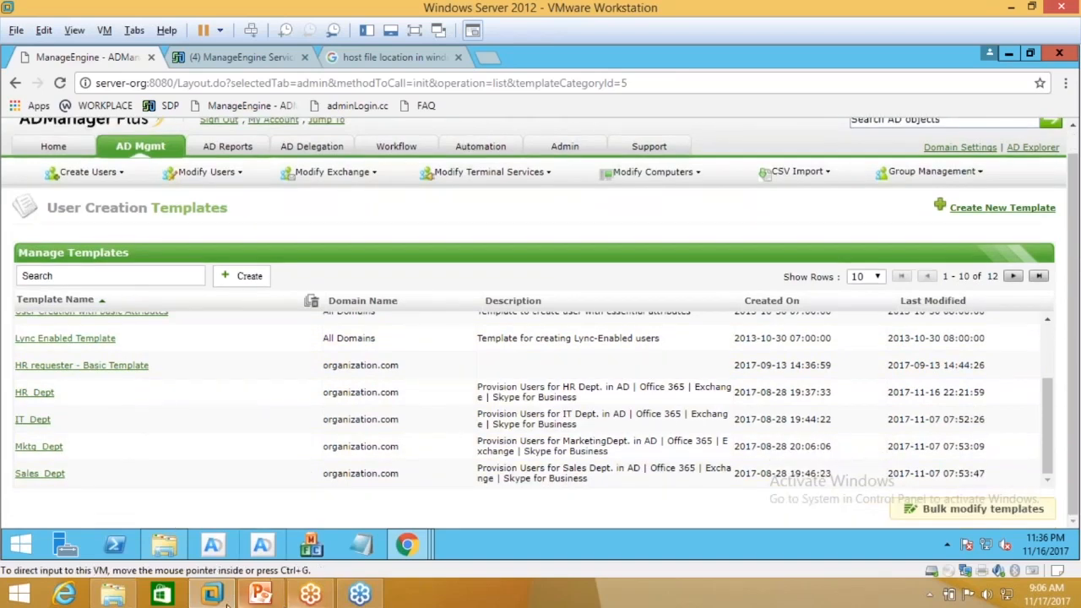
{"action": "mouse_move", "coordinate": [225, 603]}
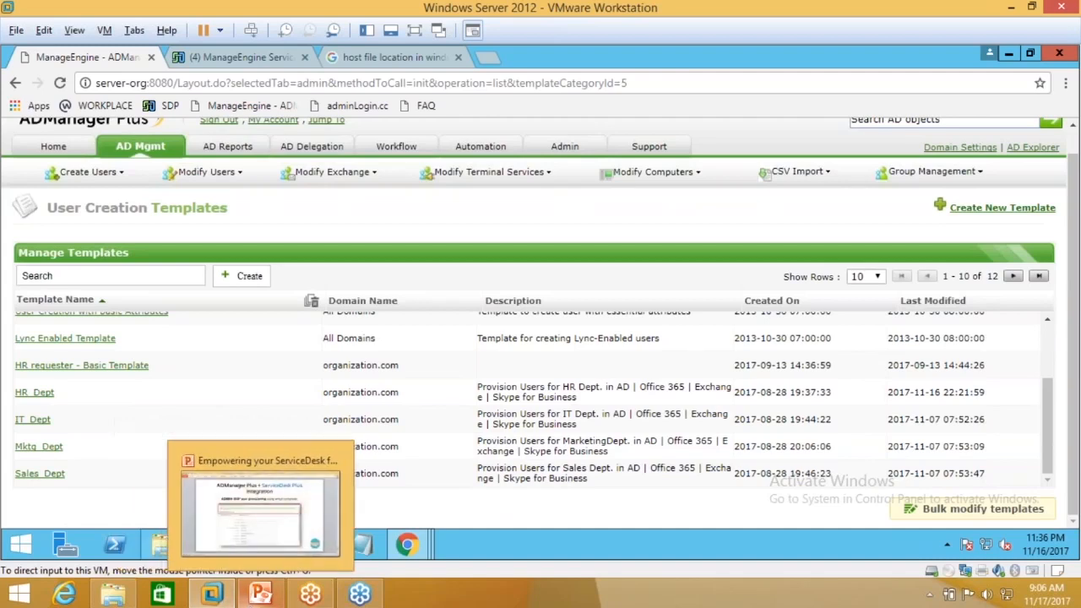
Step: Switch to ServiceDesk Plus, go to the Home page and start a new request
{"action": "left_click", "coordinate": [238, 61]}
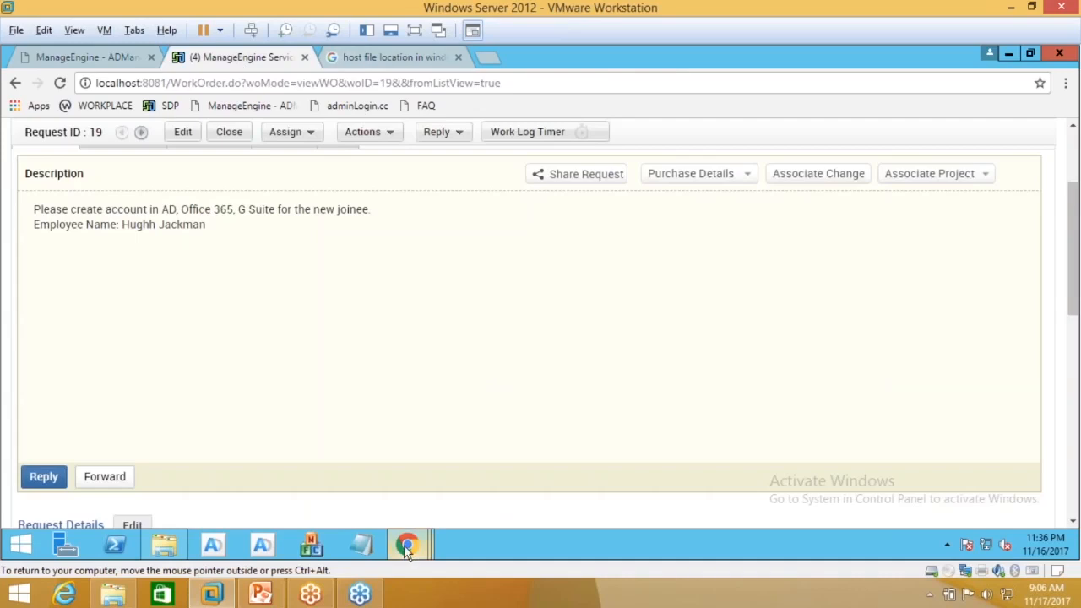
{"action": "mouse_move", "coordinate": [405, 546]}
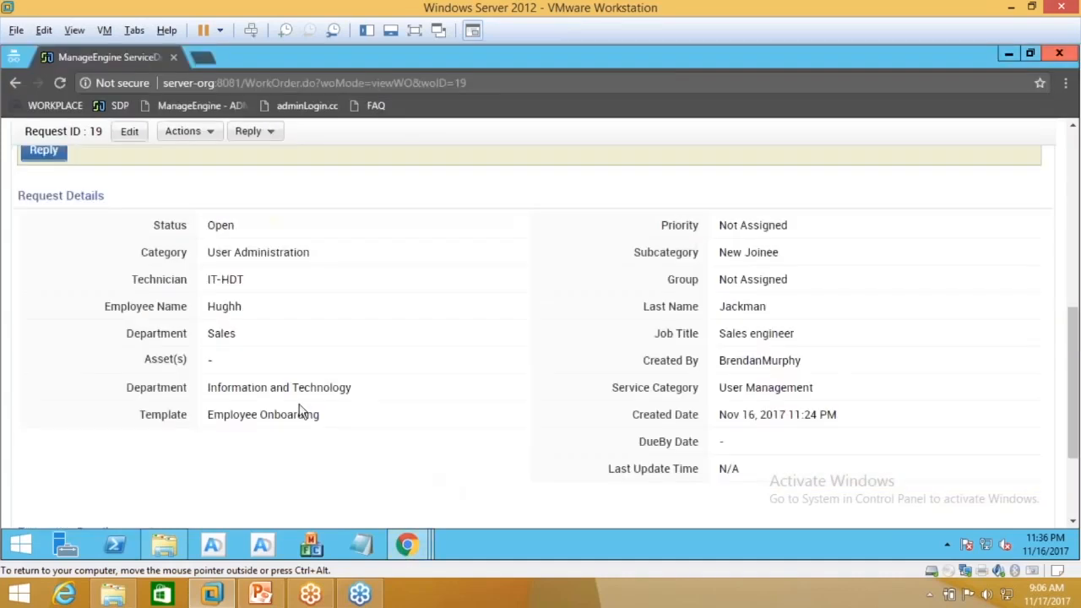
{"action": "scroll", "coordinate": [299, 412], "scroll_direction": "up", "scroll_amount": 6}
{"action": "left_click", "coordinate": [178, 137]}
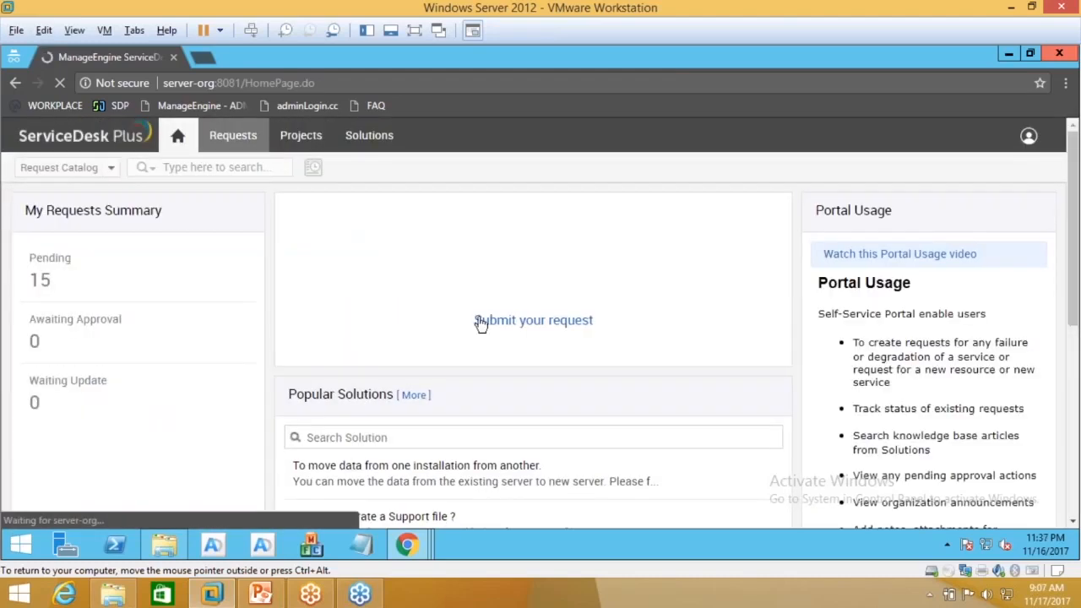
{"action": "left_click", "coordinate": [483, 321]}
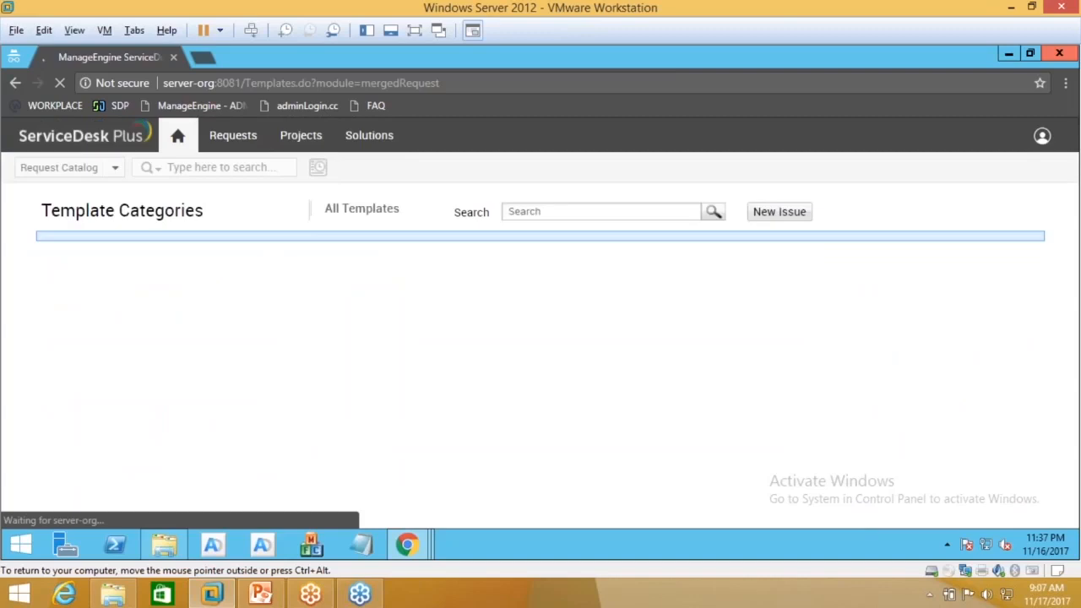
{"action": "scroll", "coordinate": [667, 380], "scroll_direction": "down", "scroll_amount": 3}
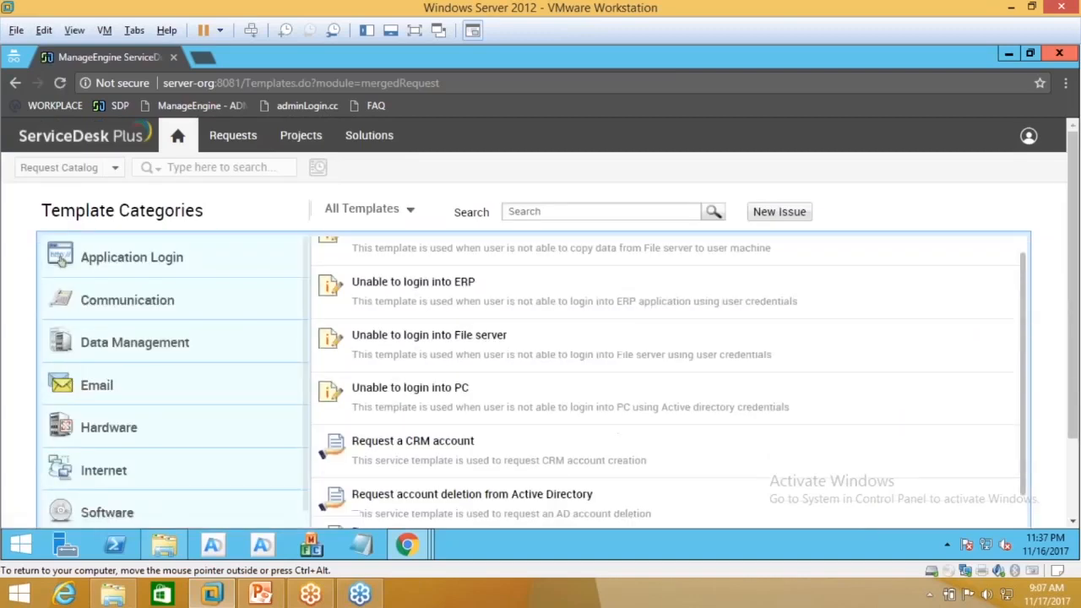
{"action": "scroll", "coordinate": [97, 358], "scroll_direction": "down", "scroll_amount": 1}
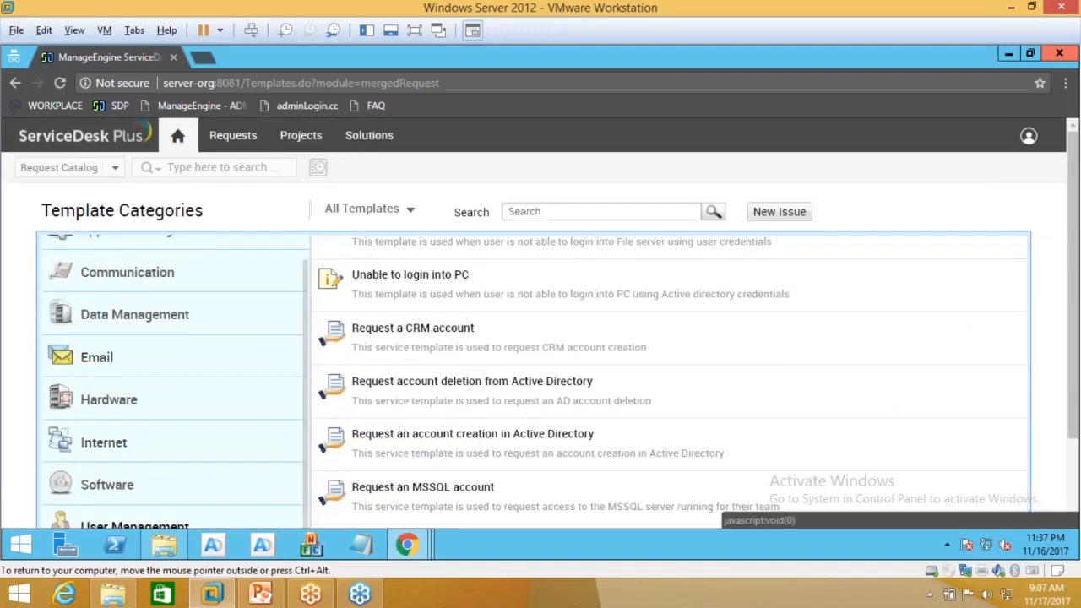
Step: Choose the Employee Onboarding template under User Management, subject New Joinee Onboarding Request
{"action": "left_click", "coordinate": [160, 525]}
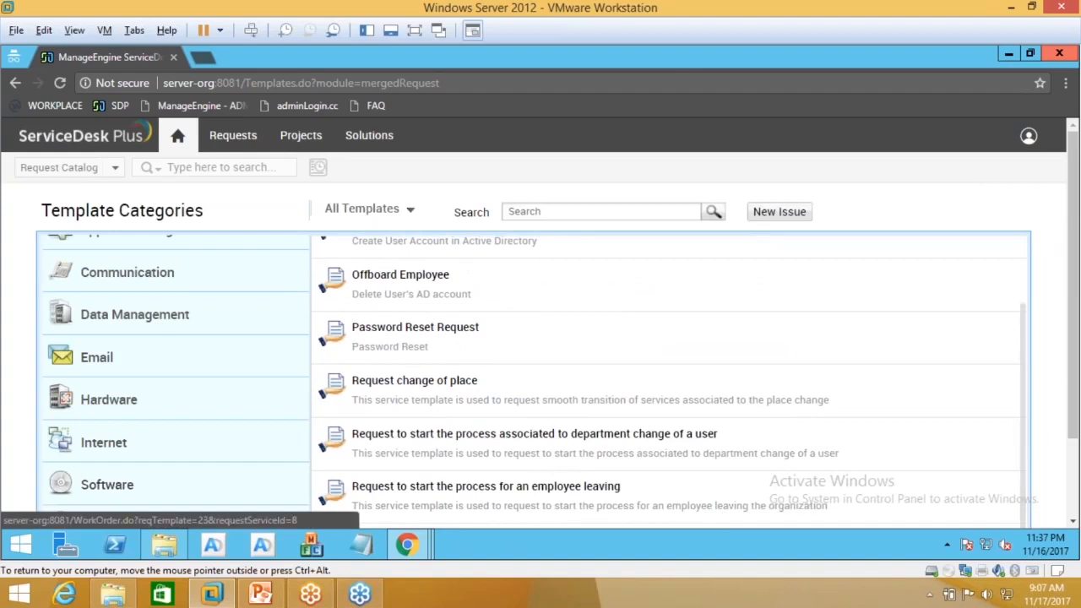
{"action": "scroll", "coordinate": [667, 380], "scroll_direction": "up", "scroll_amount": 1}
{"action": "left_click", "coordinate": [408, 300]}
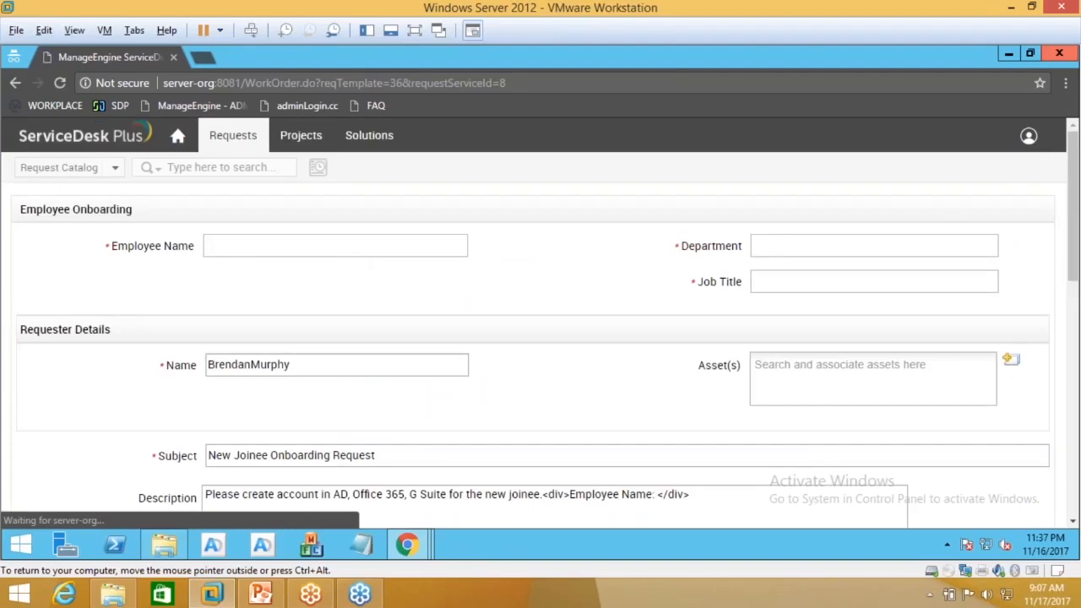
{"action": "scroll", "coordinate": [521, 409], "scroll_direction": "down", "scroll_amount": 4}
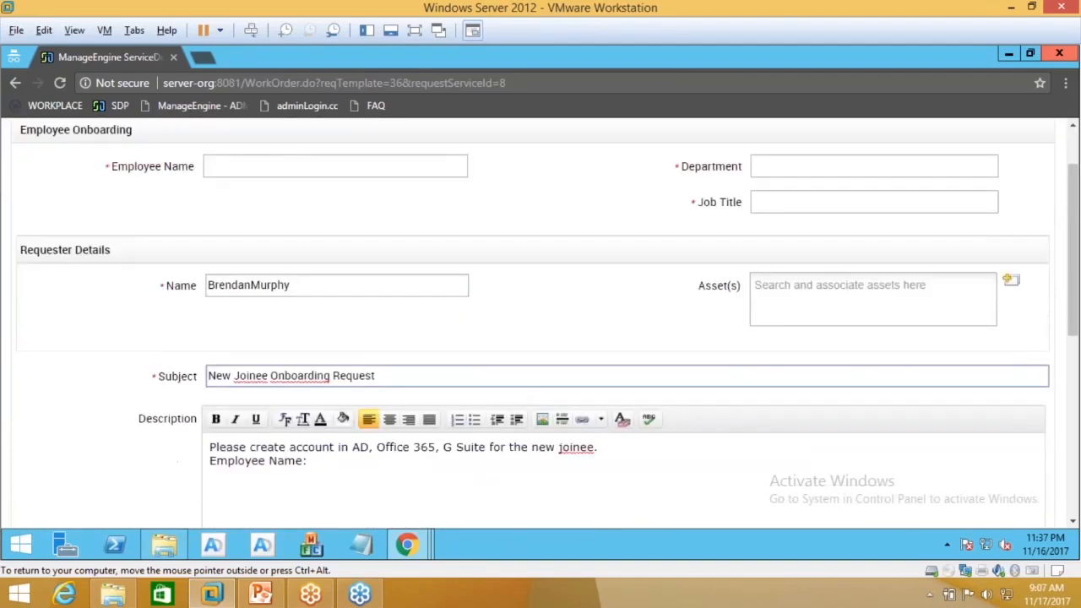
{"action": "scroll", "coordinate": [540, 321], "scroll_direction": "down", "scroll_amount": 1}
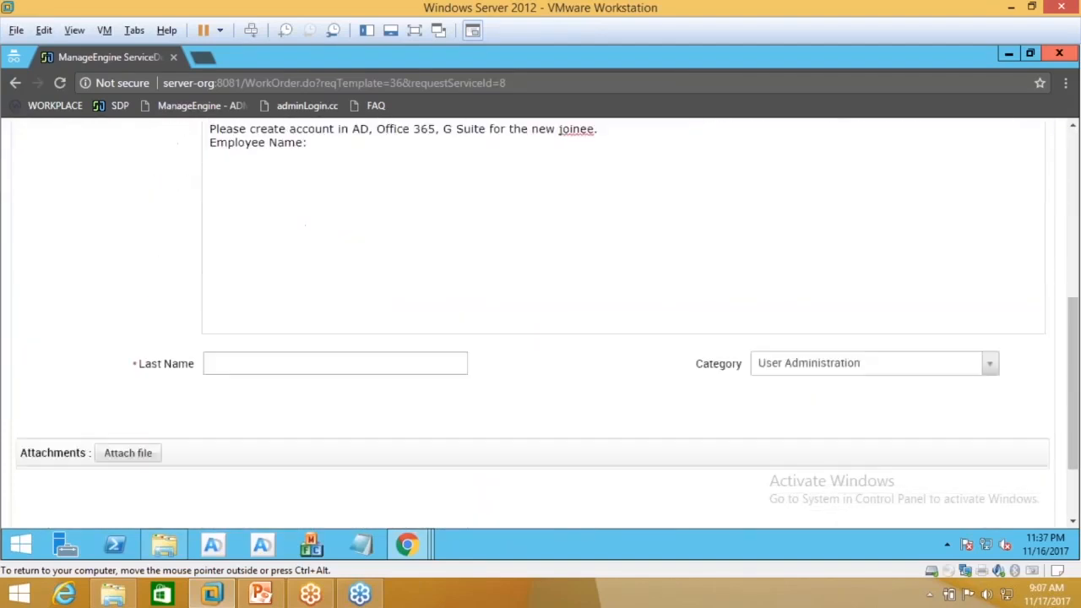
{"action": "scroll", "coordinate": [540, 321], "scroll_direction": "up", "scroll_amount": 4}
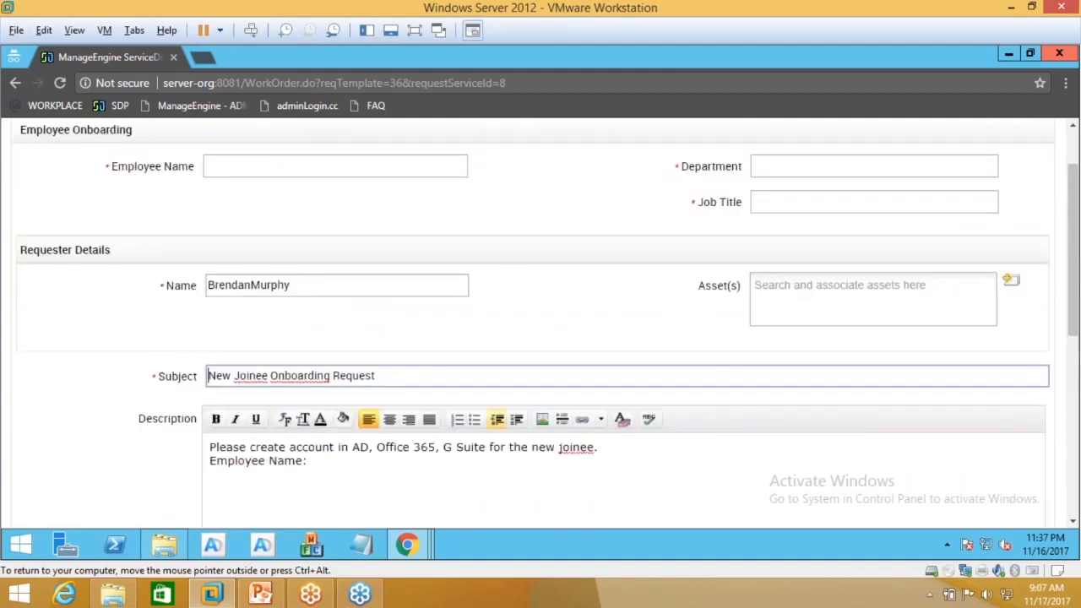
{"action": "scroll", "coordinate": [541, 321], "scroll_direction": "up", "scroll_amount": 1}
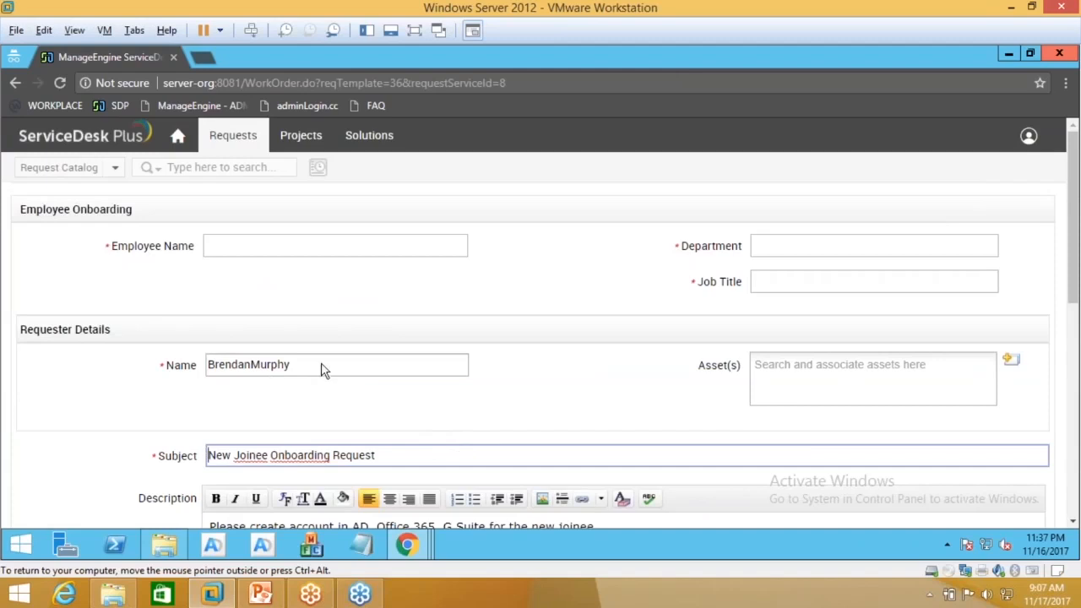
{"action": "left_click", "coordinate": [407, 547]}
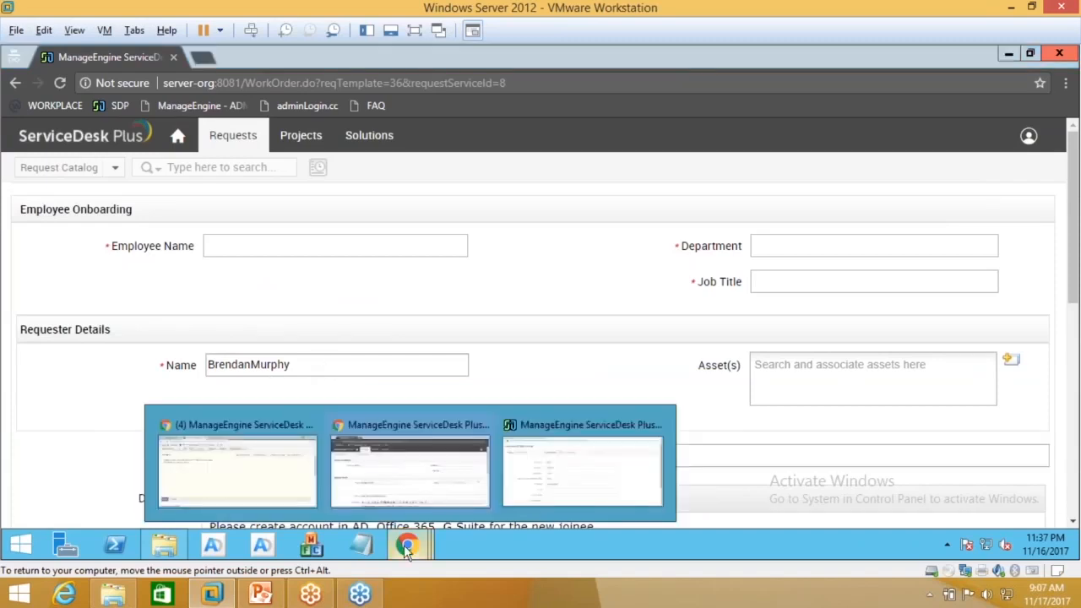
Step: From the onboarding request, run Actions > Create User in AD and view the Apply Template list
{"action": "left_click", "coordinate": [253, 484]}
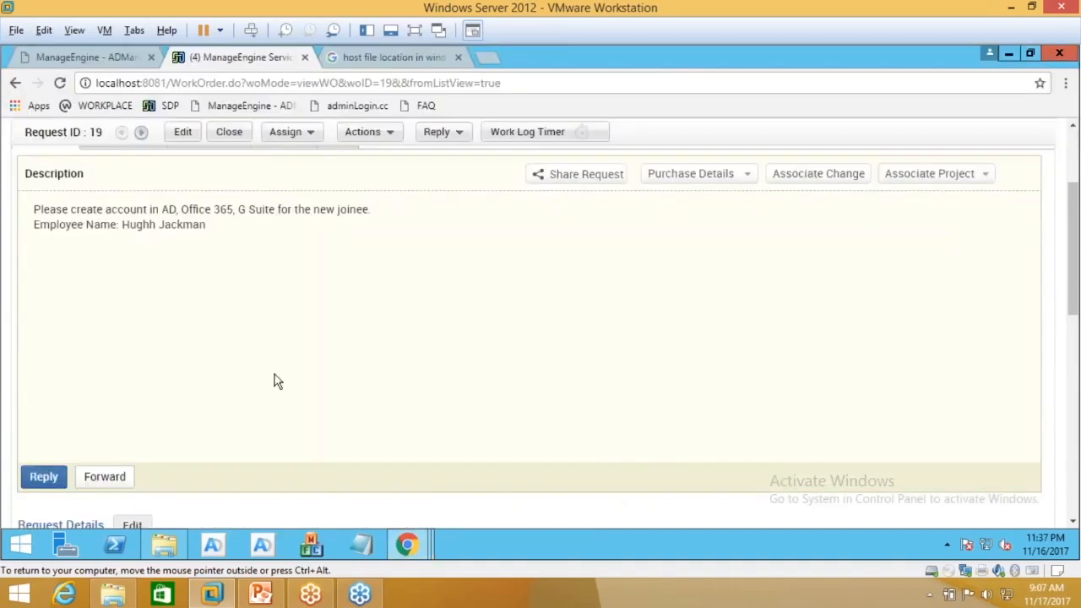
{"action": "scroll", "coordinate": [274, 381], "scroll_direction": "up", "scroll_amount": 2}
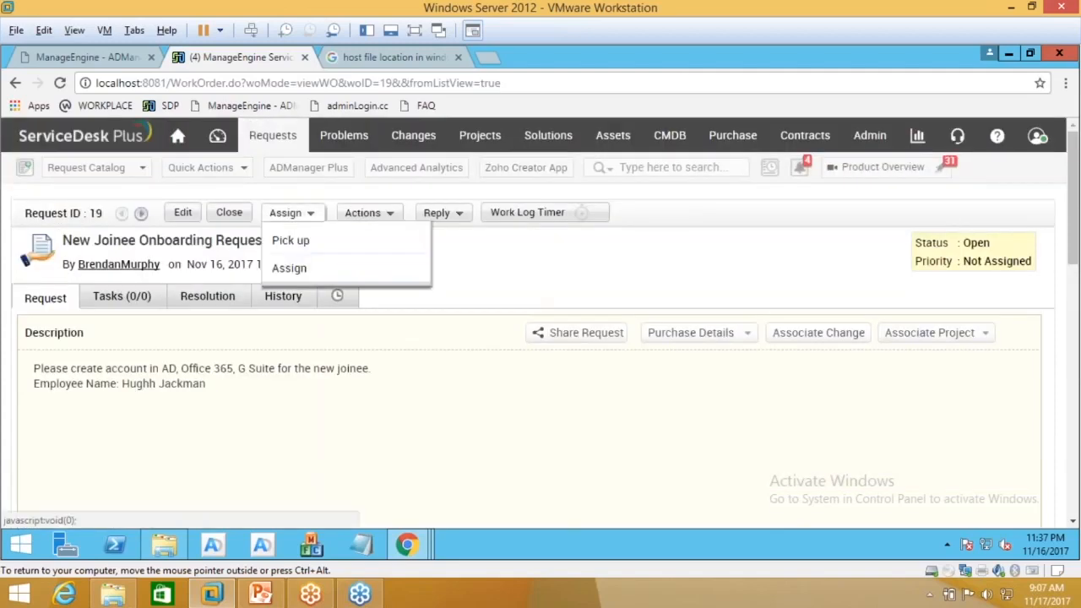
{"action": "left_click", "coordinate": [363, 213]}
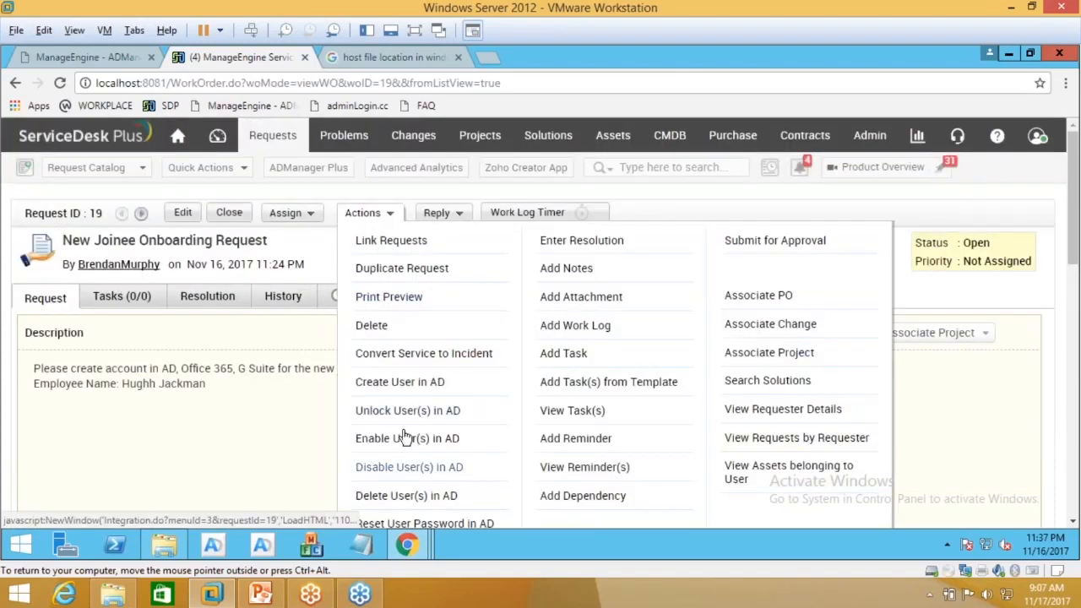
{"action": "left_click", "coordinate": [409, 387]}
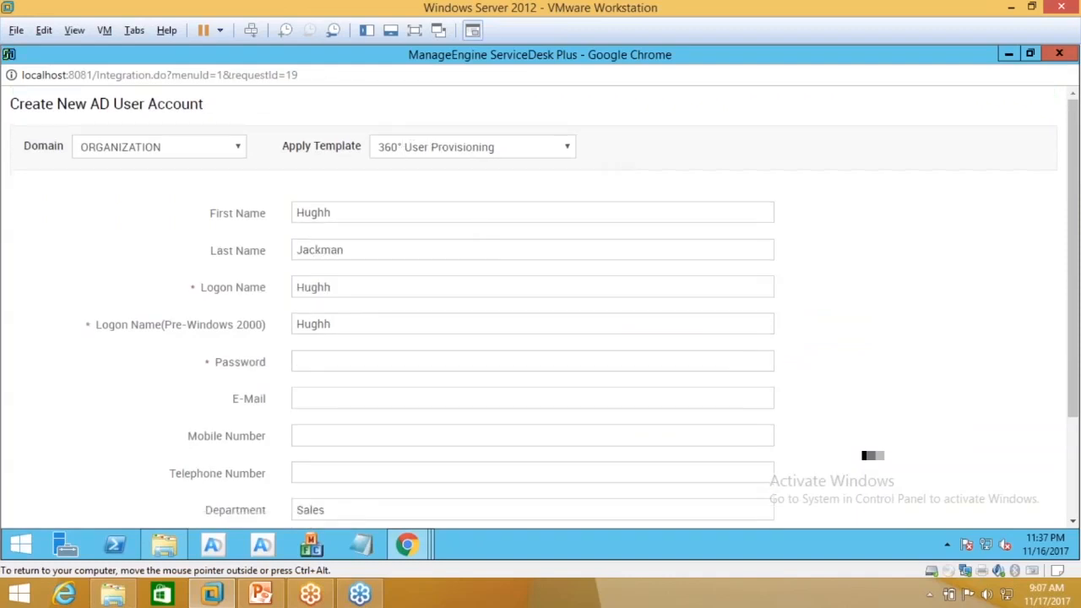
{"action": "left_click", "coordinate": [570, 150]}
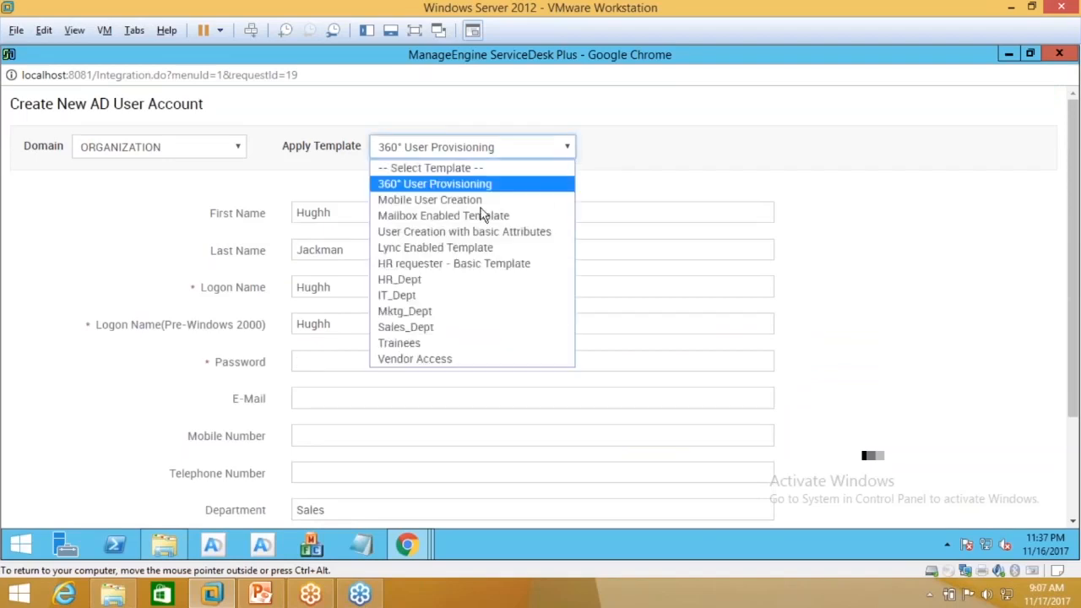
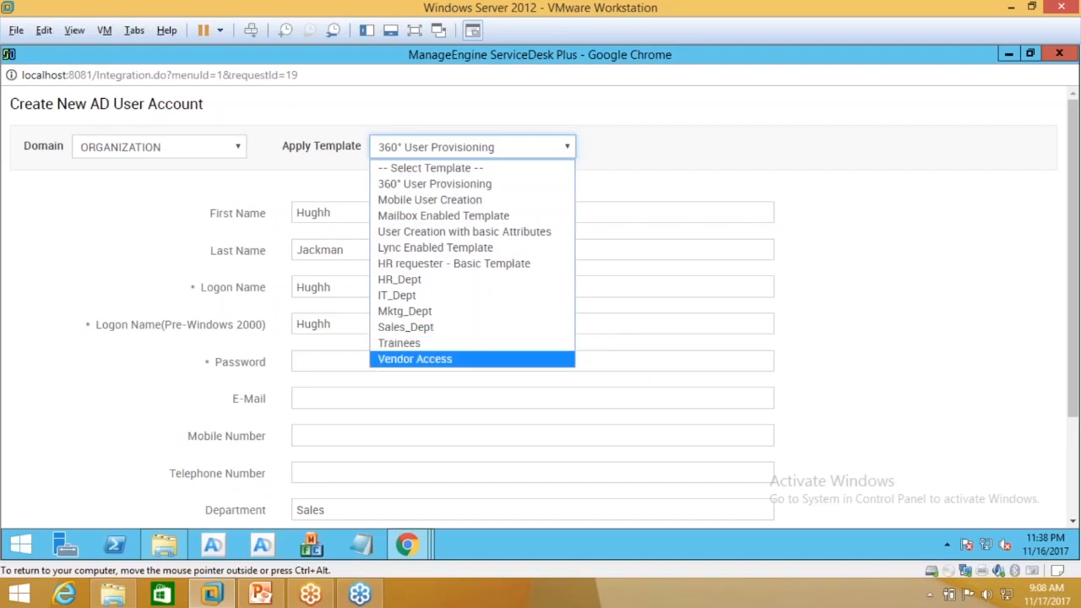
Step: Leave the Apply Template choice unchanged, minimize the Create New AD User Account window, and return to ADManager Plus
{"action": "left_click", "coordinate": [888, 360]}
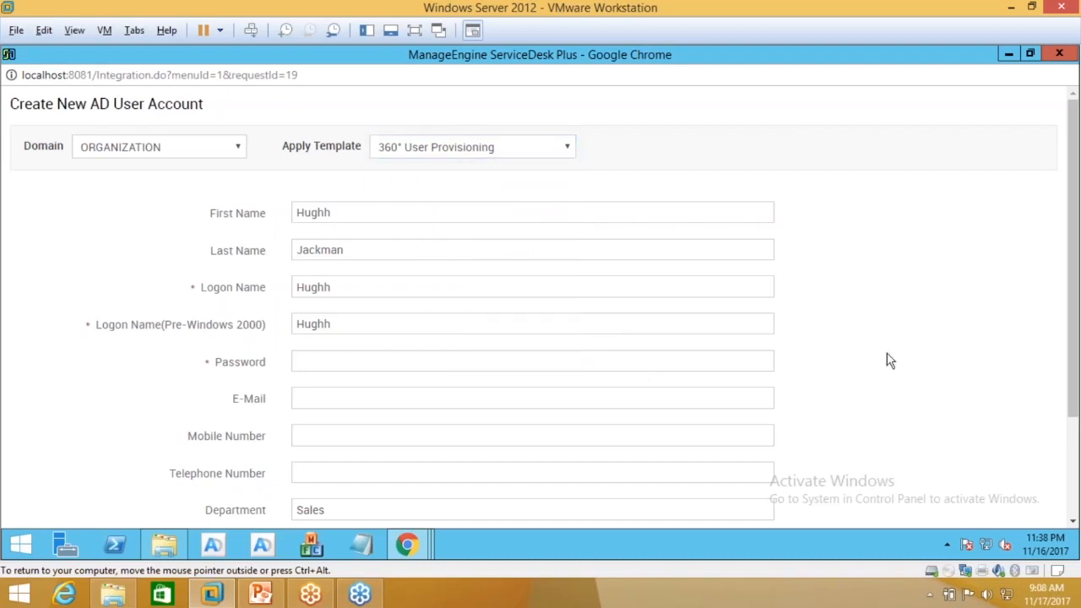
{"action": "left_click", "coordinate": [1007, 55]}
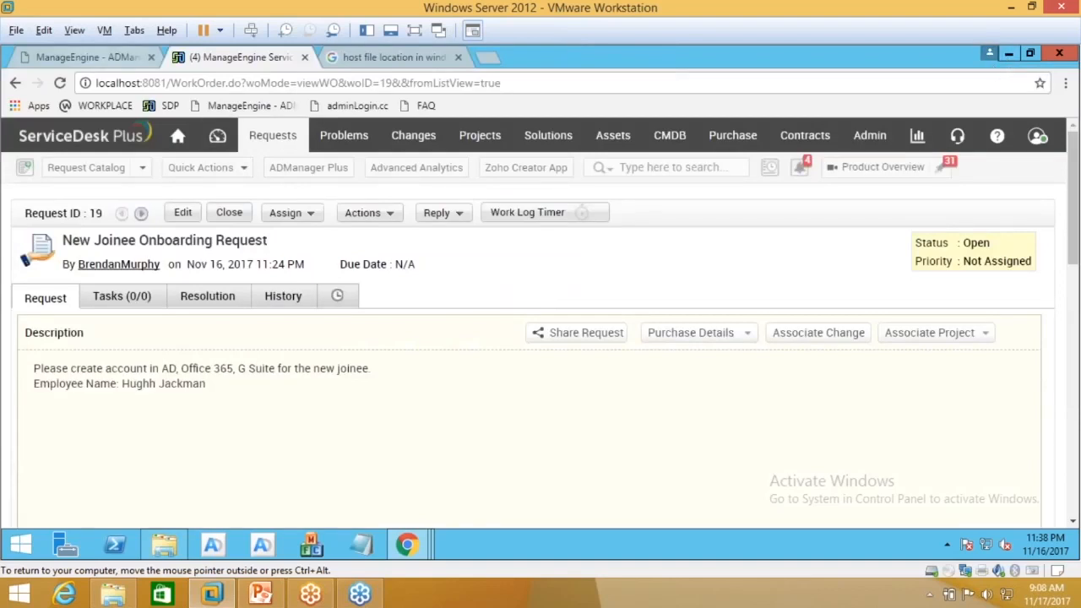
{"action": "left_click", "coordinate": [87, 58]}
Step: Load the AD Mgmt user management page, then go back to the onboarding request tab
{"action": "scroll", "coordinate": [228, 220], "scroll_direction": "up", "scroll_amount": 1}
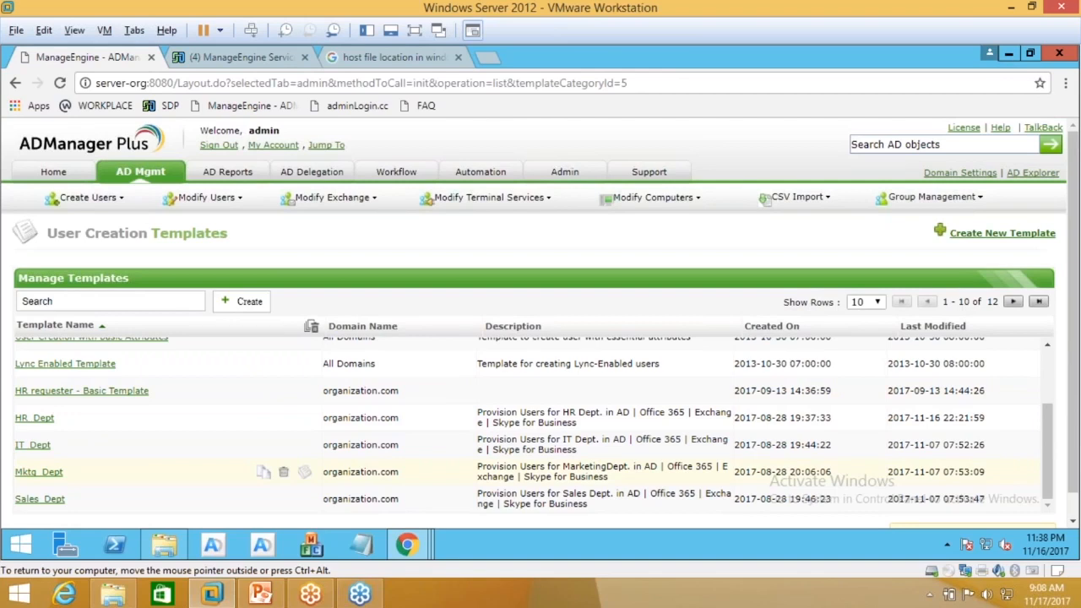
{"action": "scroll", "coordinate": [169, 482], "scroll_direction": "up", "scroll_amount": 3}
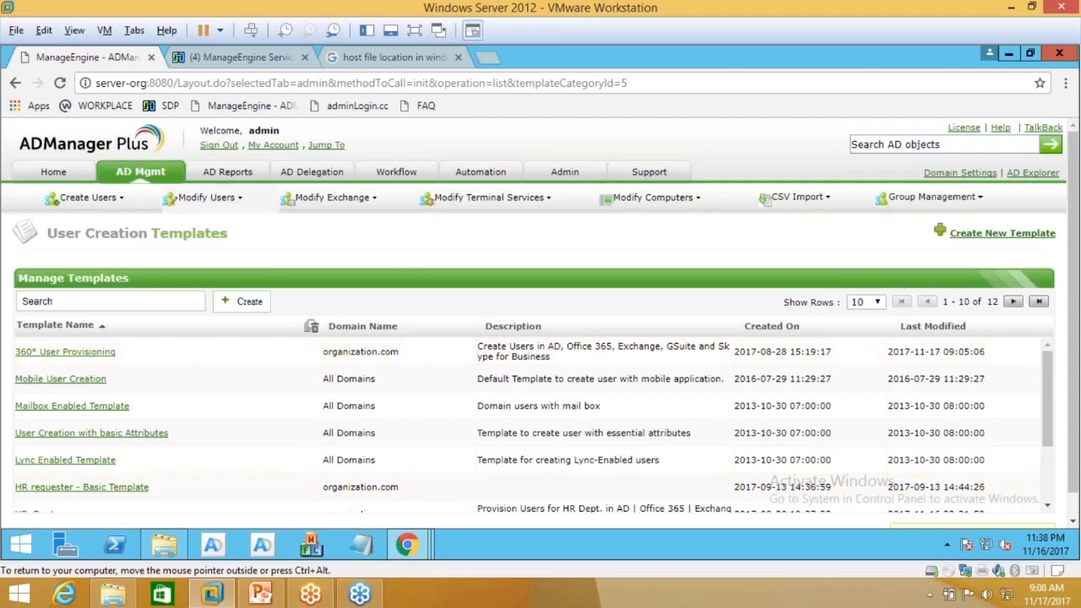
{"action": "left_click", "coordinate": [140, 172]}
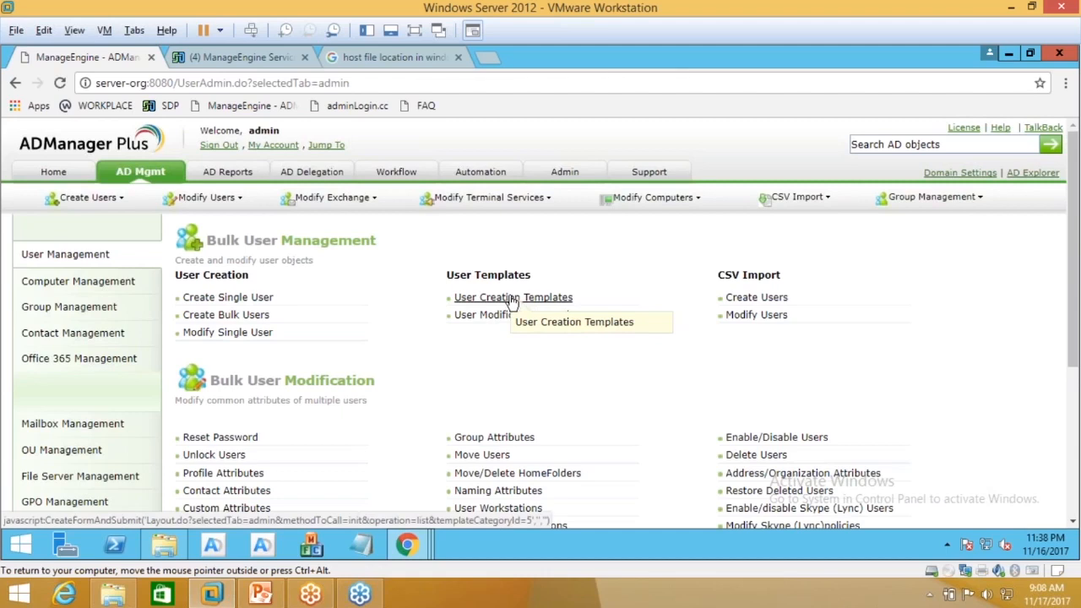
{"action": "left_click", "coordinate": [256, 59]}
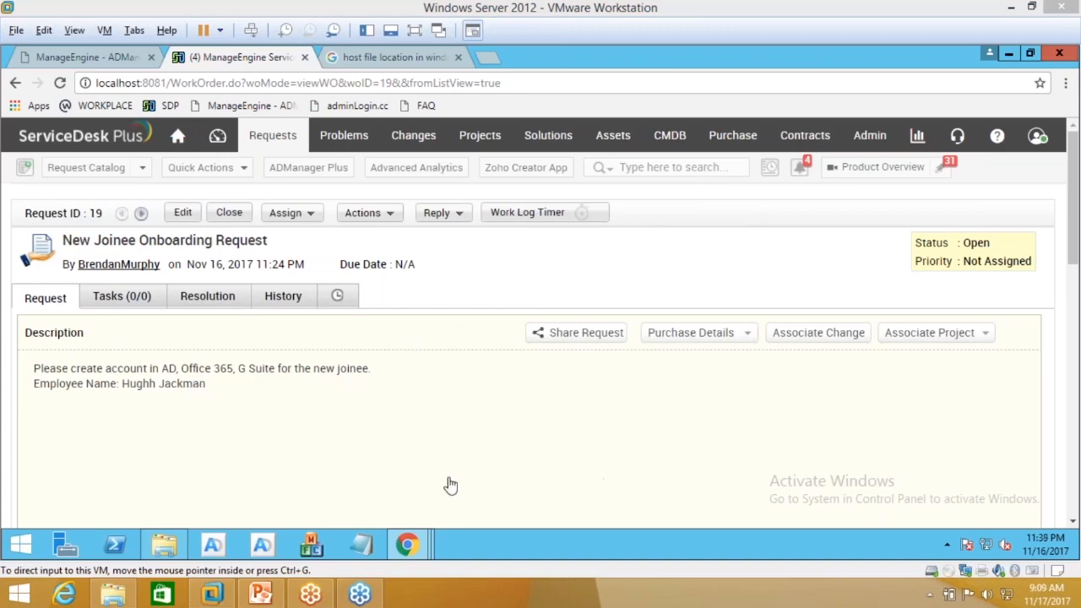
Step: Bring up the self-service portal window and start a new request from its Home page
{"action": "left_click", "coordinate": [412, 546]}
{"action": "mouse_move", "coordinate": [412, 546]}
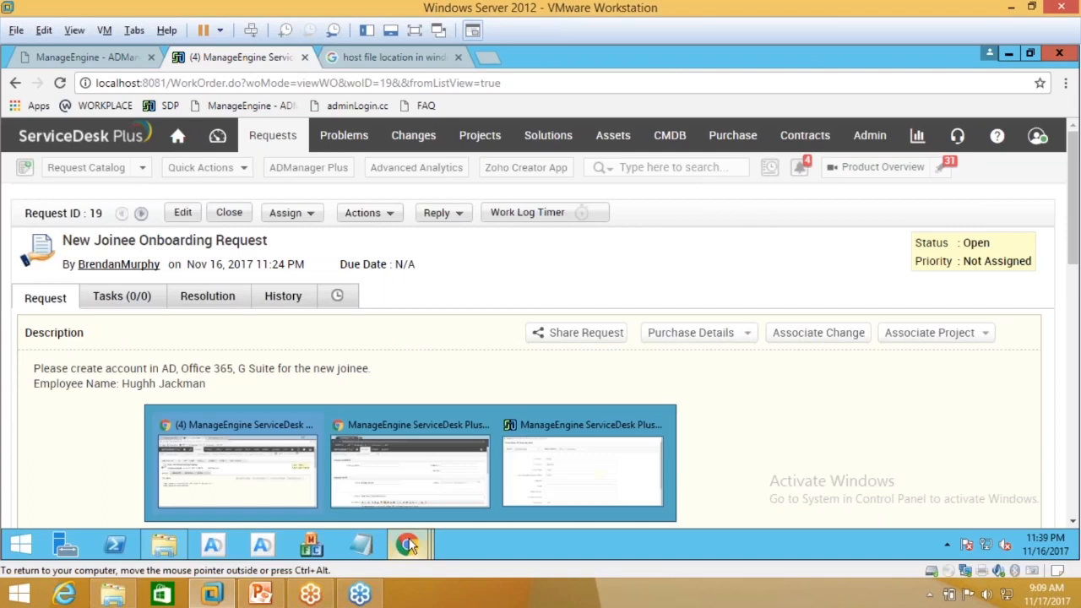
{"action": "left_click", "coordinate": [420, 479]}
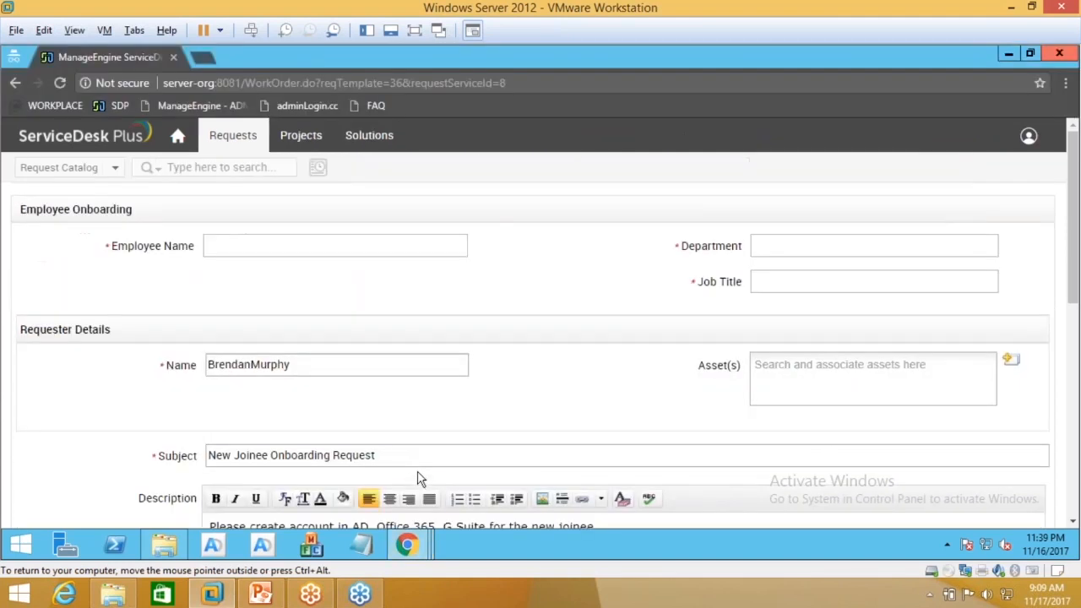
{"action": "left_click", "coordinate": [233, 136]}
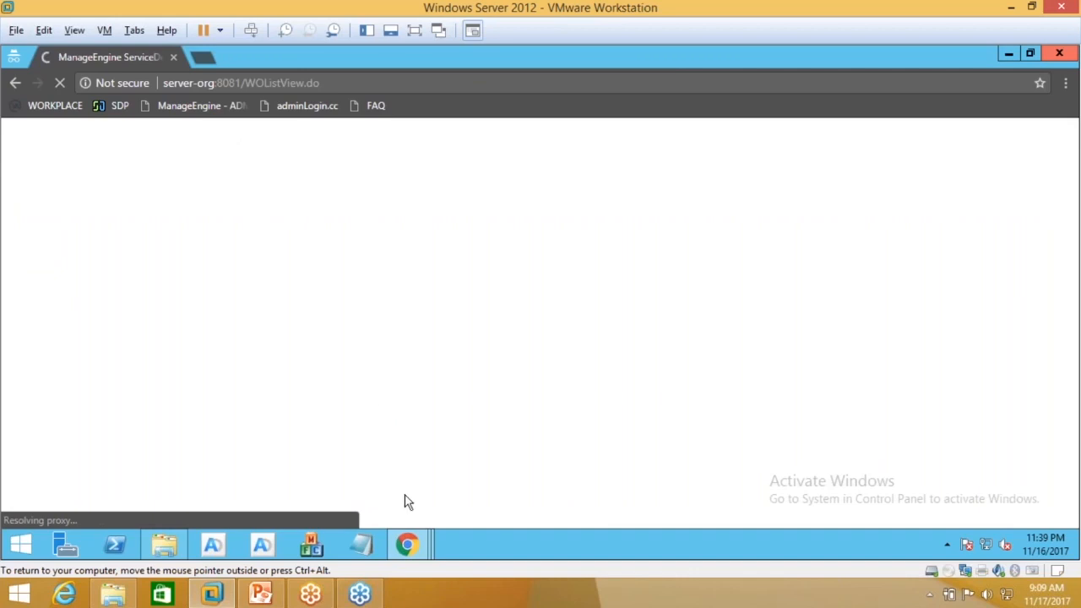
{"action": "mouse_move", "coordinate": [408, 547]}
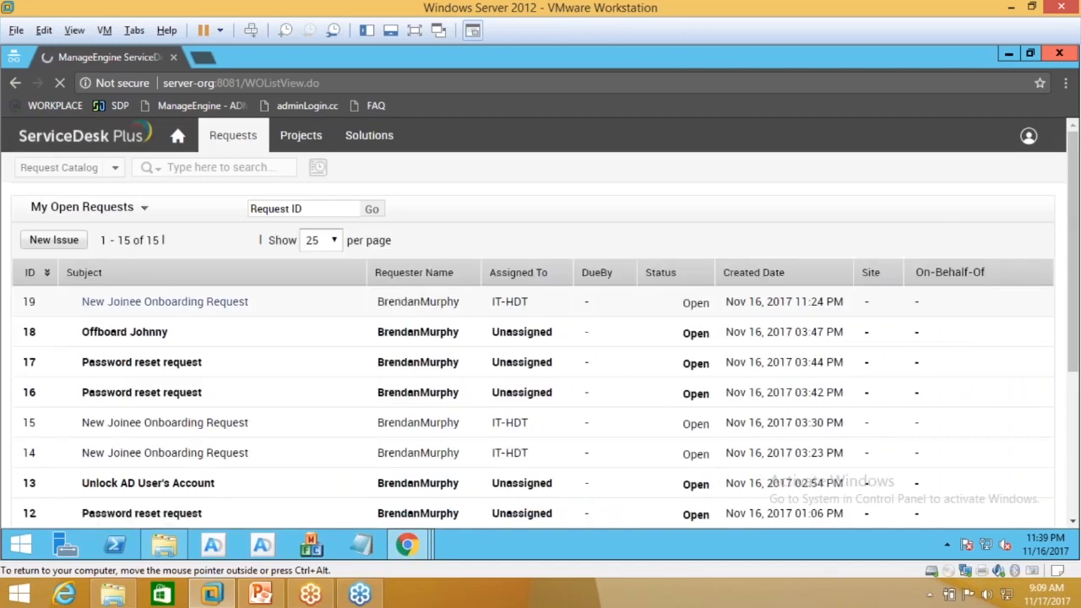
{"action": "left_click", "coordinate": [178, 135]}
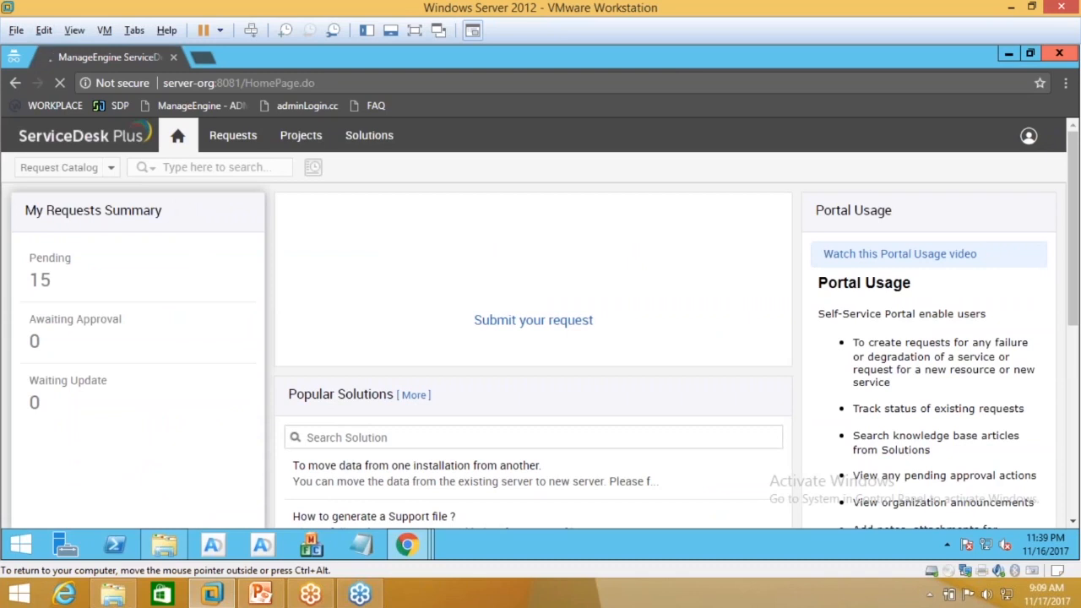
{"action": "left_click", "coordinate": [566, 279]}
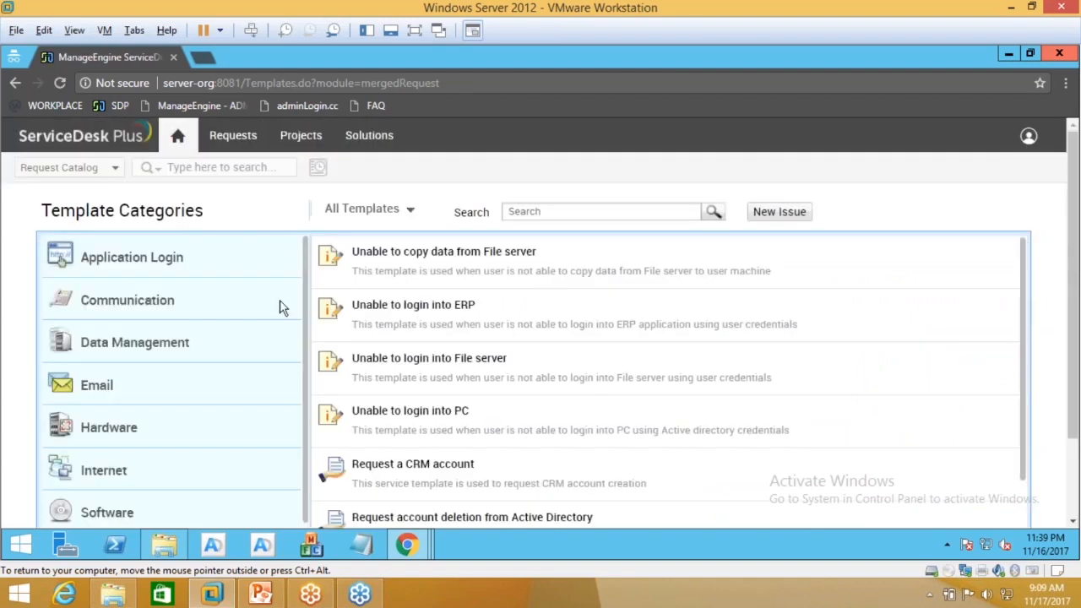
Step: Choose the Offboard Employee template from the User Management category
{"action": "scroll", "coordinate": [126, 367], "scroll_direction": "down", "scroll_amount": 1}
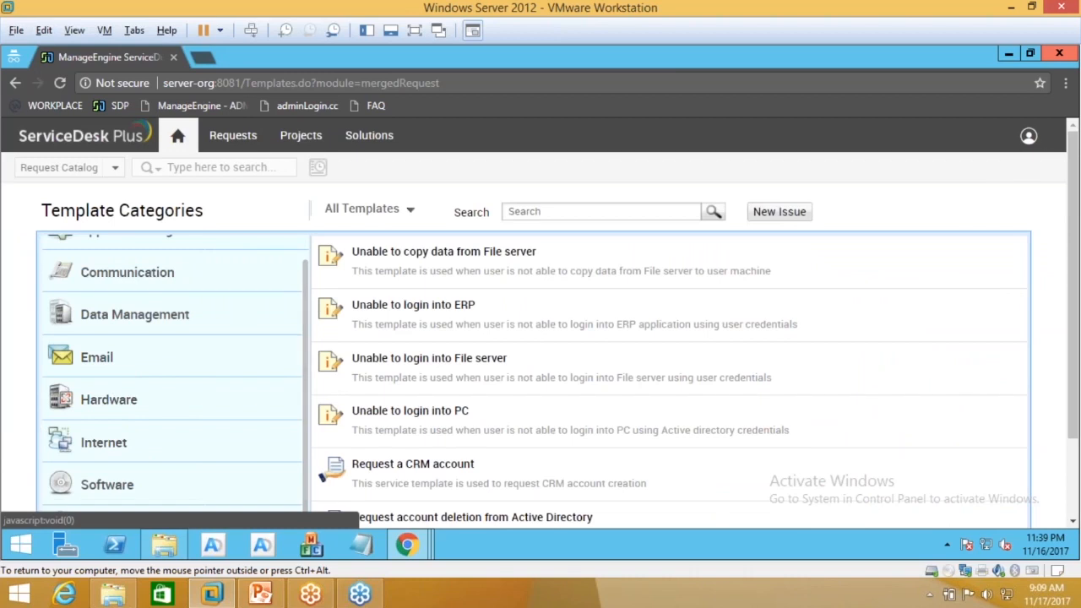
{"action": "scroll", "coordinate": [25, 427], "scroll_direction": "down", "scroll_amount": 1}
{"action": "left_click", "coordinate": [106, 423]}
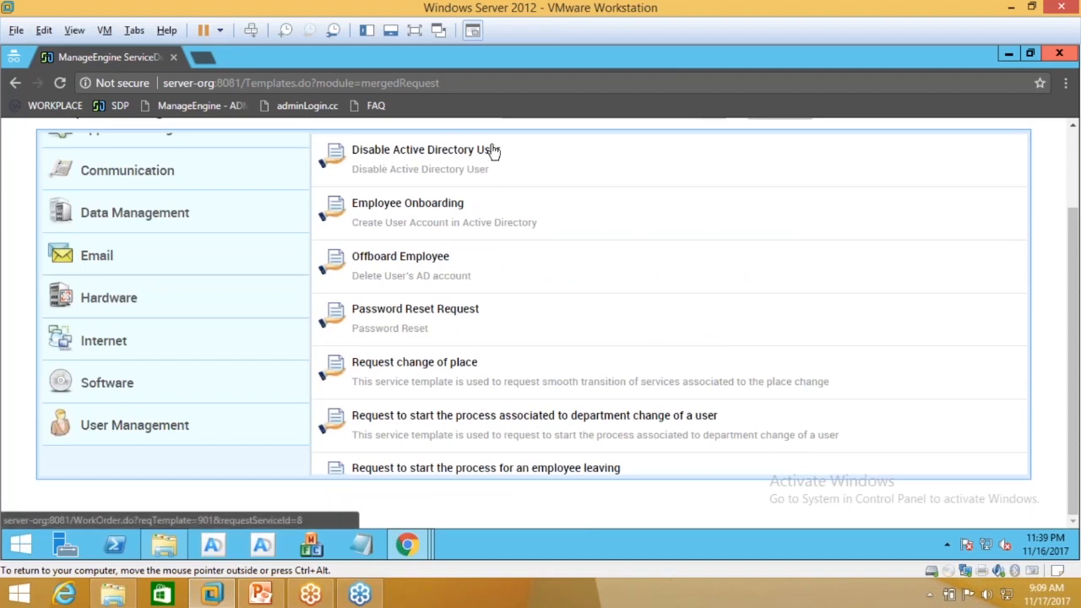
{"action": "scroll", "coordinate": [380, 371], "scroll_direction": "up", "scroll_amount": 2}
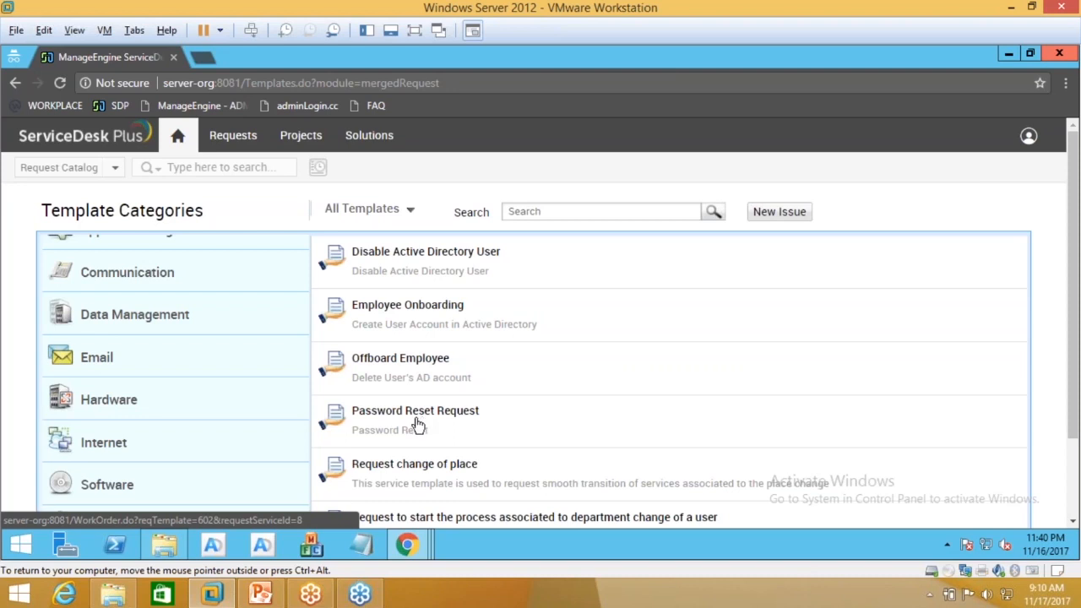
{"action": "scroll", "coordinate": [416, 424], "scroll_direction": "down", "scroll_amount": 1}
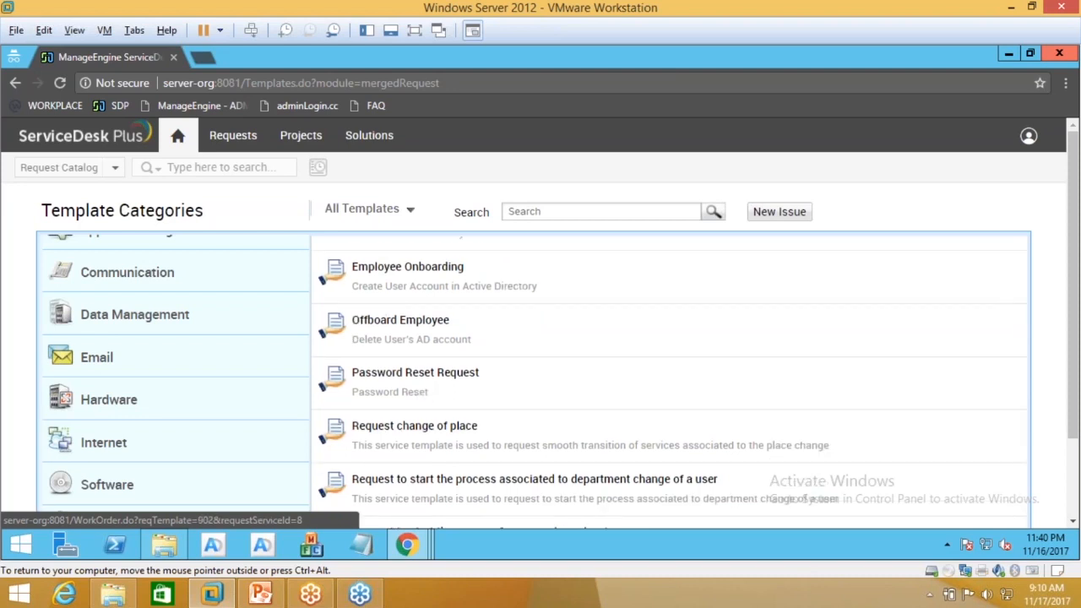
{"action": "left_click", "coordinate": [372, 319]}
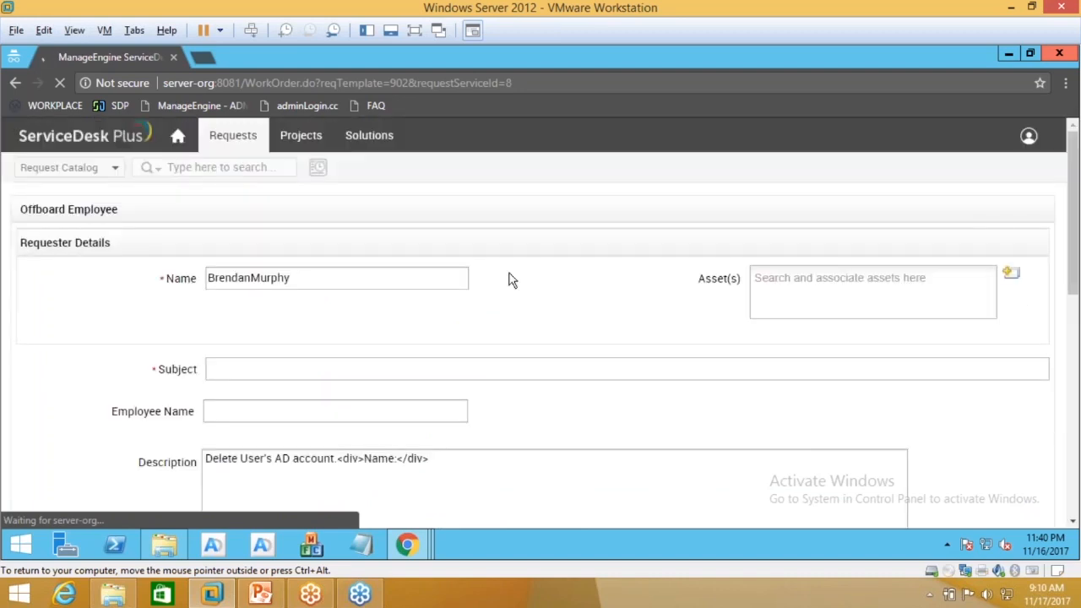
Step: Enter a 'Delete' subject for the departing employee and type the employee's first name
{"action": "left_click", "coordinate": [276, 290]}
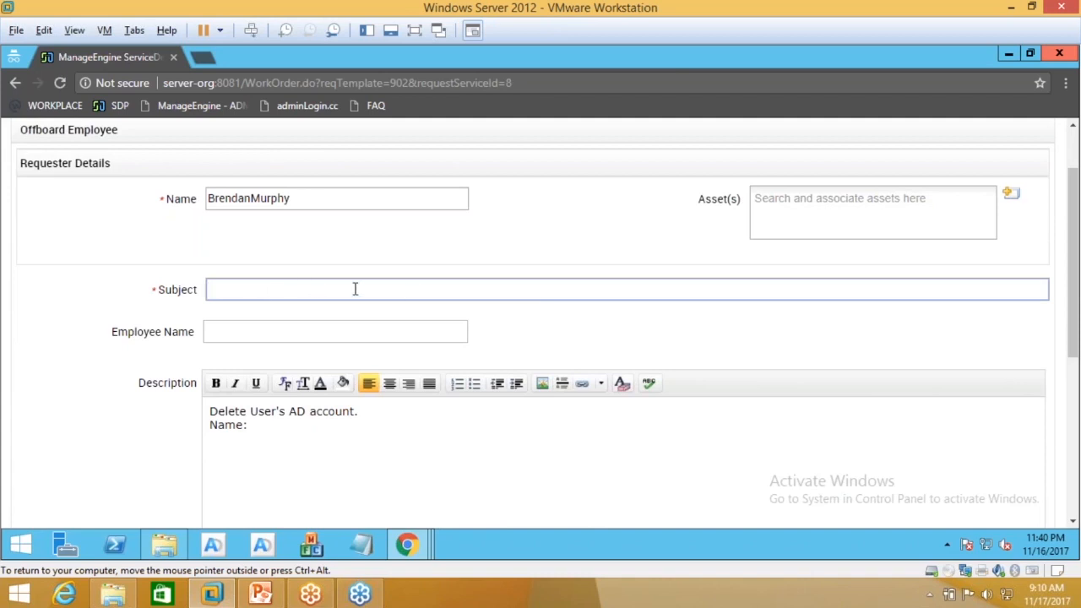
{"action": "scroll", "coordinate": [355, 289], "scroll_direction": "up", "scroll_amount": 1}
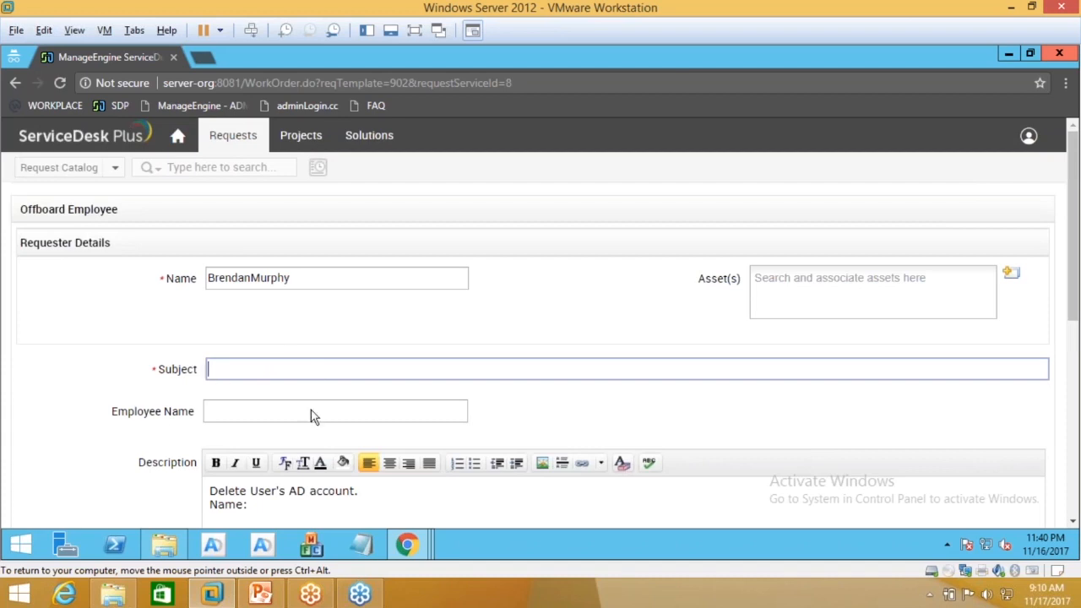
{"action": "type", "text": "Delete John"}
{"action": "left_click", "coordinate": [282, 415]}
{"action": "type", "text": "john"}
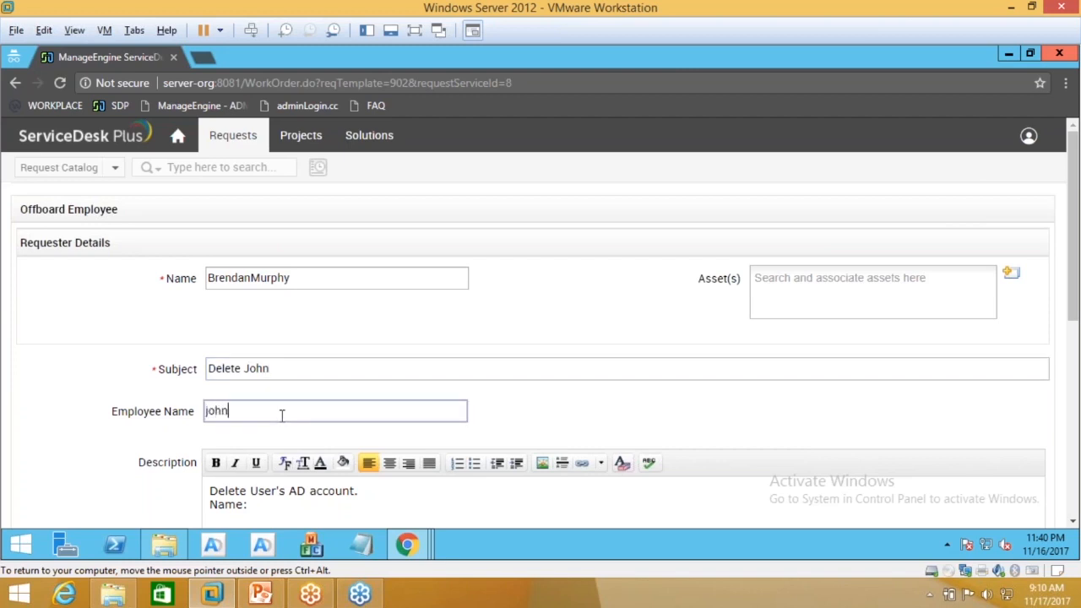
Step: Capitalize the employee's name and paste it after 'Name:' in the description
{"action": "left_click_drag", "start_coordinate": [270, 410], "coordinate": [158, 407]}
{"action": "scroll", "coordinate": [534, 323], "scroll_direction": "down", "scroll_amount": 1}
{"action": "left_click", "coordinate": [230, 331]}
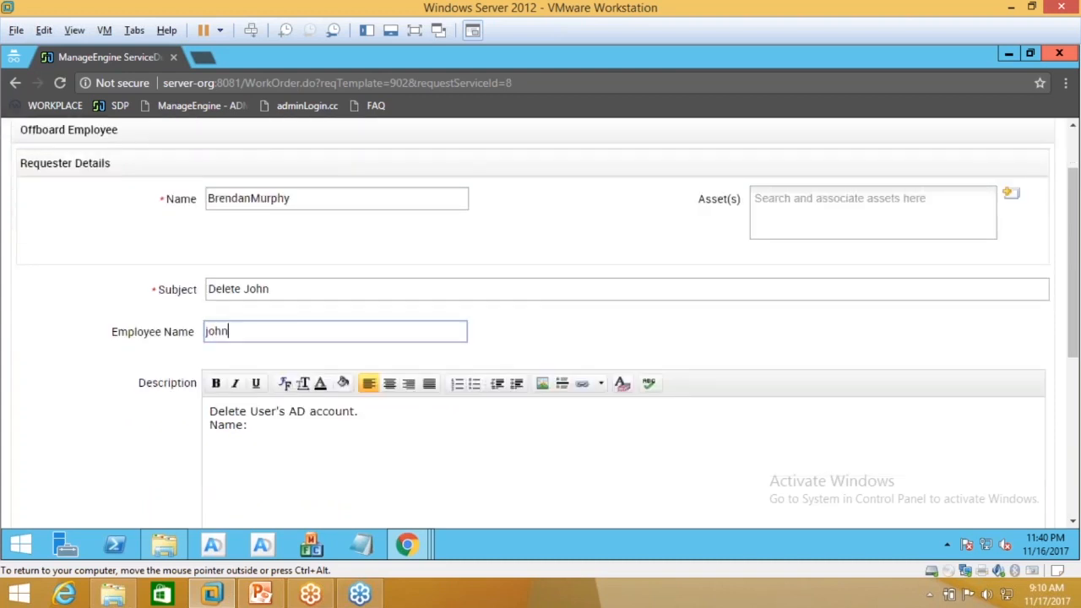
{"action": "left_click_drag", "start_coordinate": [230, 331], "coordinate": [205, 331]}
{"action": "left_click", "coordinate": [217, 331]}
{"action": "key", "text": "Left"}
{"action": "key", "text": "BackSpace"}
{"action": "type", "text": "J"}
{"action": "key", "text": "ctrl+a"}
{"action": "key", "text": "ctrl+c"}
{"action": "left_click", "coordinate": [280, 422]}
{"action": "key", "text": "ctrl+v"}
{"action": "key", "text": "Left"}
{"action": "key", "text": "Left"}
{"action": "key", "text": "Left"}
{"action": "key", "text": "Left"}
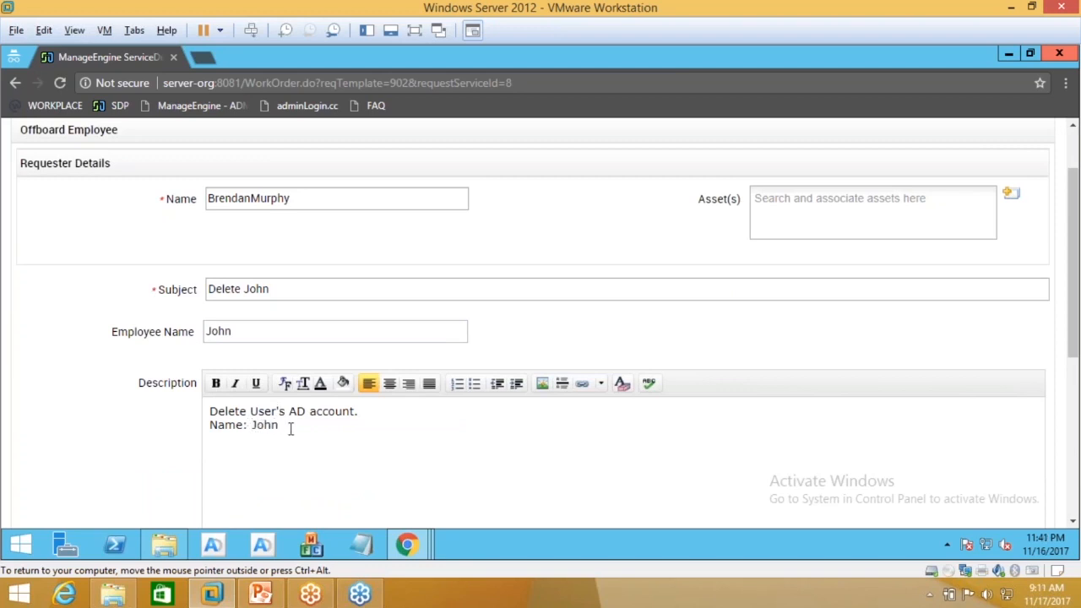
{"action": "double_click", "coordinate": [258, 331]}
{"action": "left_click", "coordinate": [259, 332]}
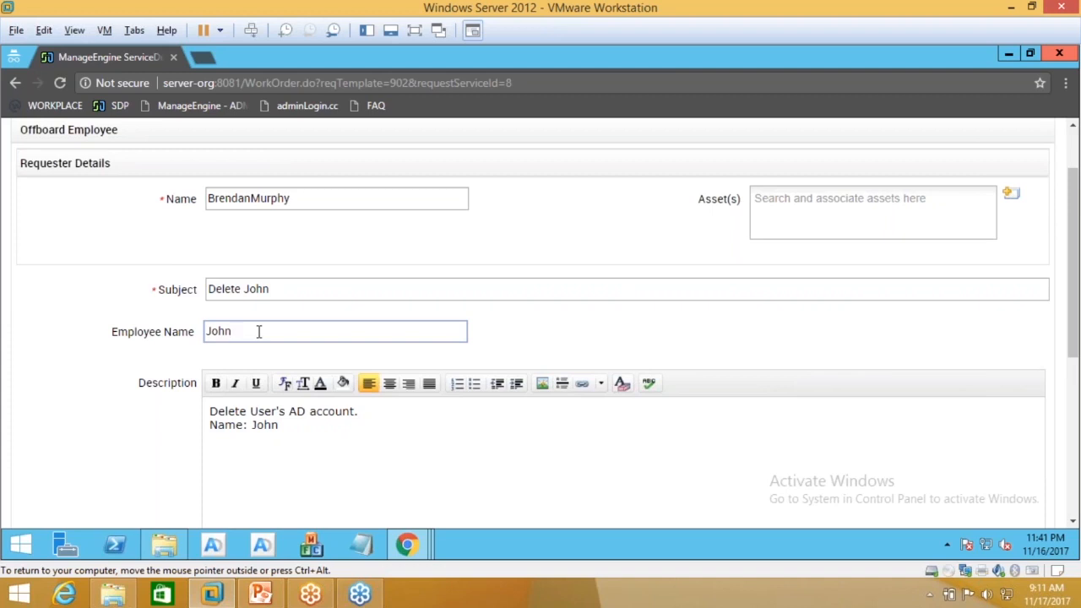
{"action": "scroll", "coordinate": [260, 332], "scroll_direction": "down", "scroll_amount": 1}
{"action": "scroll", "coordinate": [259, 332], "scroll_direction": "down", "scroll_amount": 4}
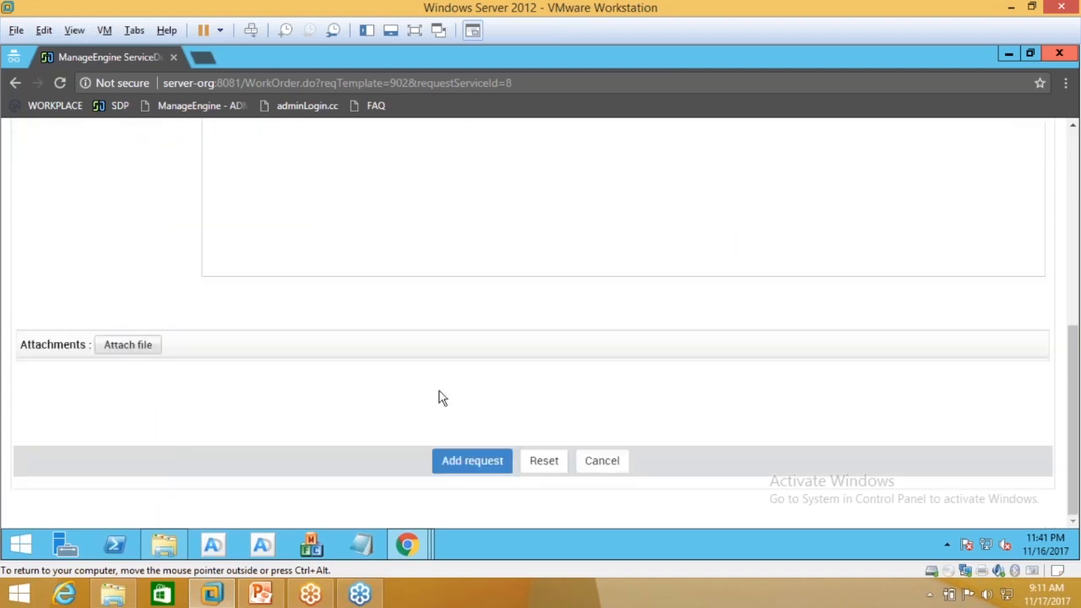
Step: Submit the offboarding request as request 20 and return to the technician window
{"action": "left_click", "coordinate": [472, 460]}
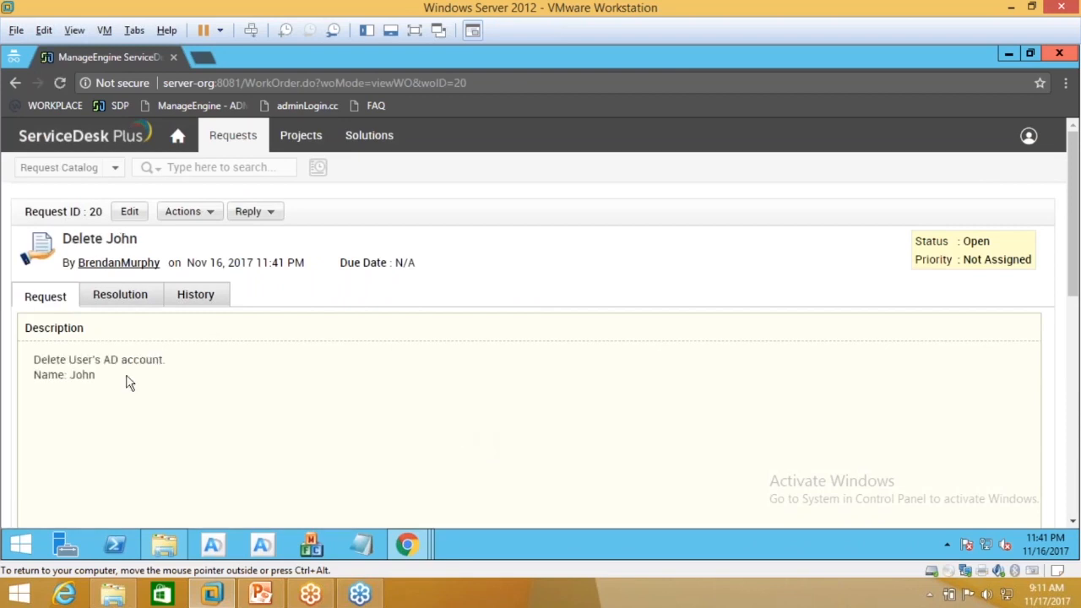
{"action": "scroll", "coordinate": [128, 379], "scroll_direction": "down", "scroll_amount": 3}
{"action": "scroll", "coordinate": [166, 448], "scroll_direction": "down", "scroll_amount": 2}
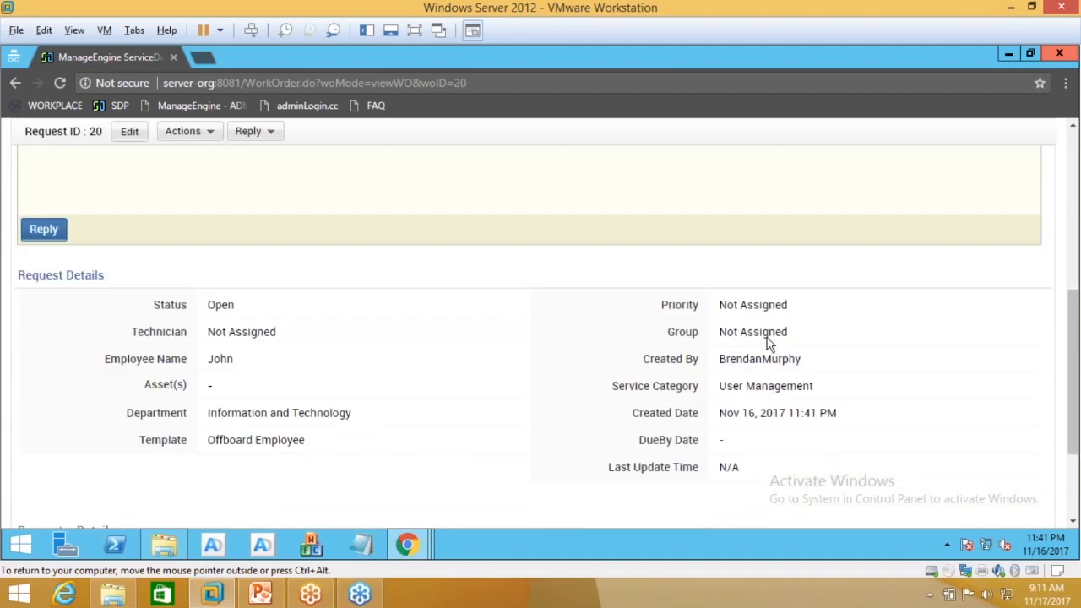
{"action": "mouse_move", "coordinate": [406, 544]}
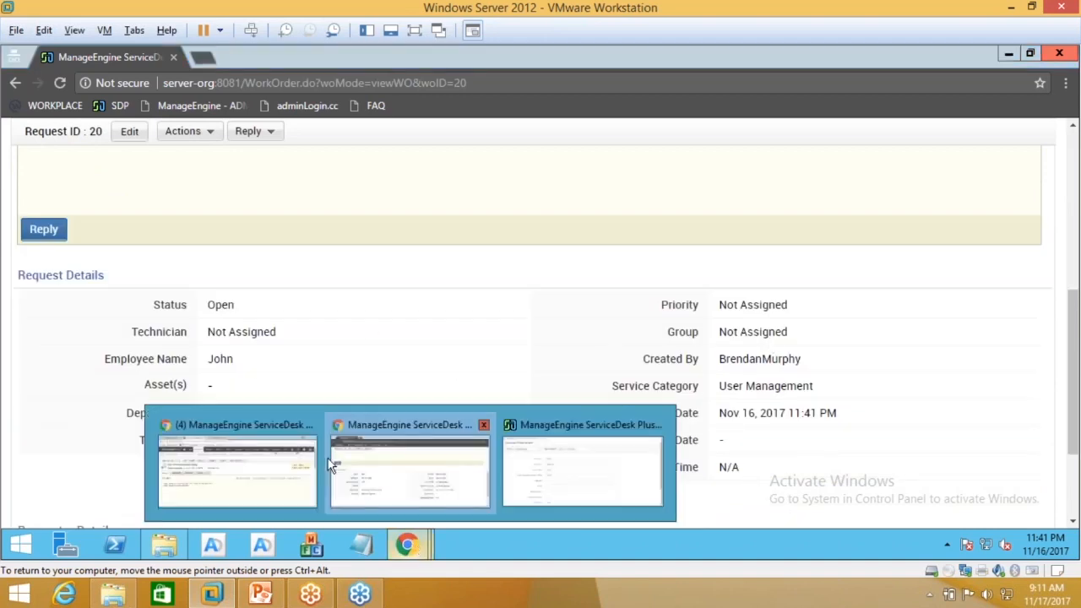
{"action": "left_click", "coordinate": [277, 465]}
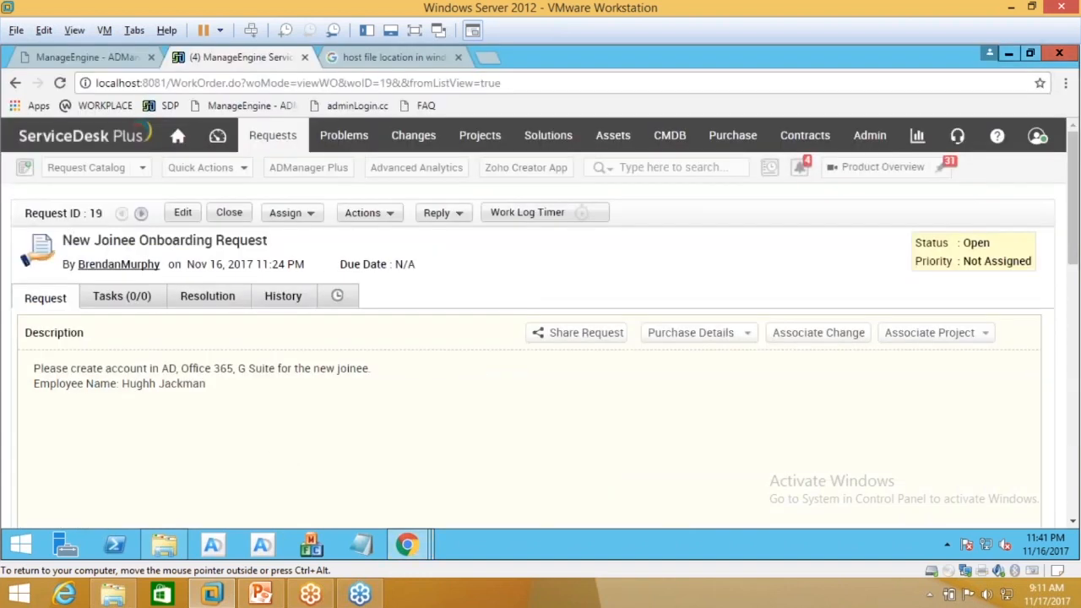
Step: Open the new offboarding request 20 from the technician's Requests list
{"action": "left_click", "coordinate": [273, 136]}
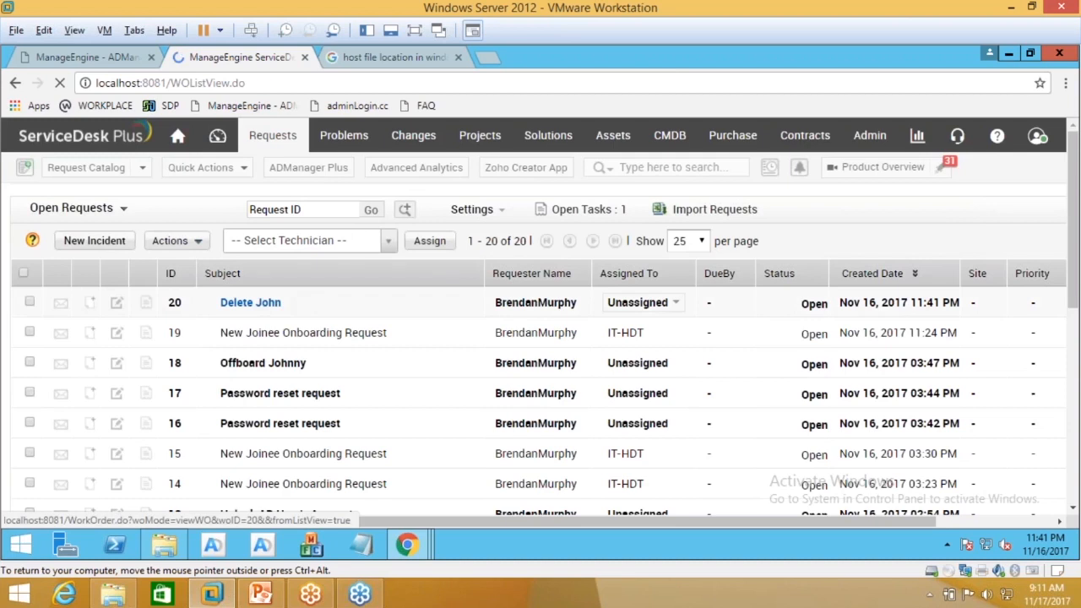
{"action": "left_click", "coordinate": [250, 303]}
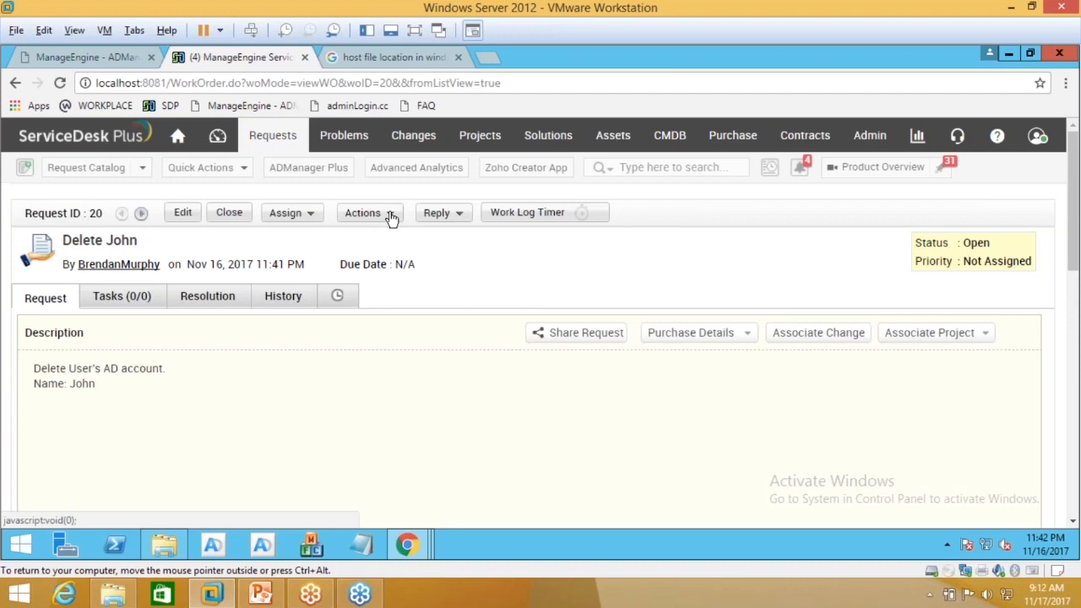
Step: Run Actions > Delete User(s) in AD on request 20
{"action": "scroll", "coordinate": [439, 266], "scroll_direction": "down", "scroll_amount": 1}
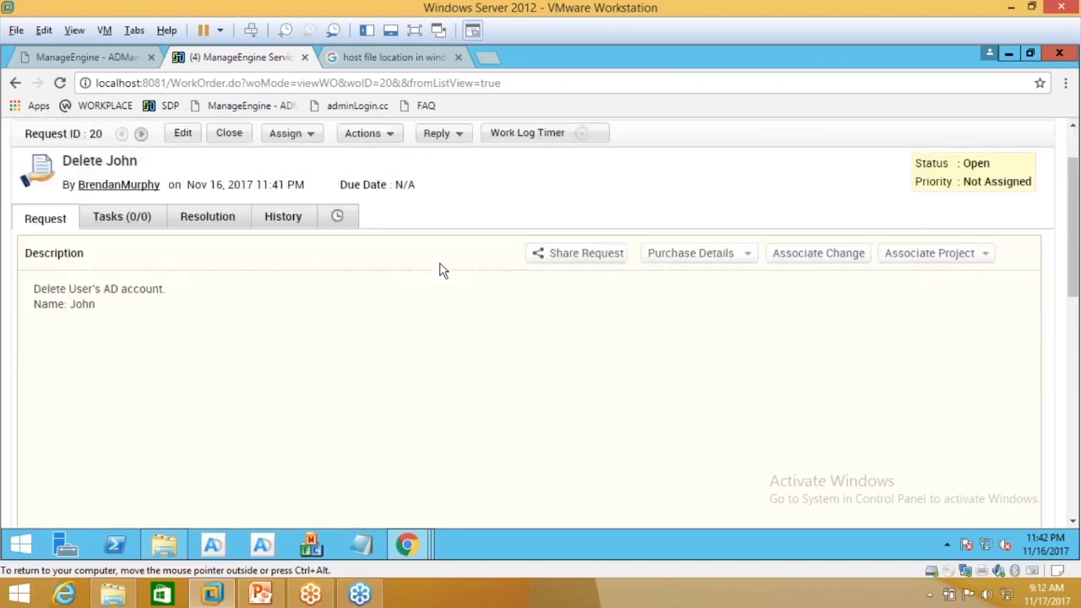
{"action": "left_click", "coordinate": [379, 138]}
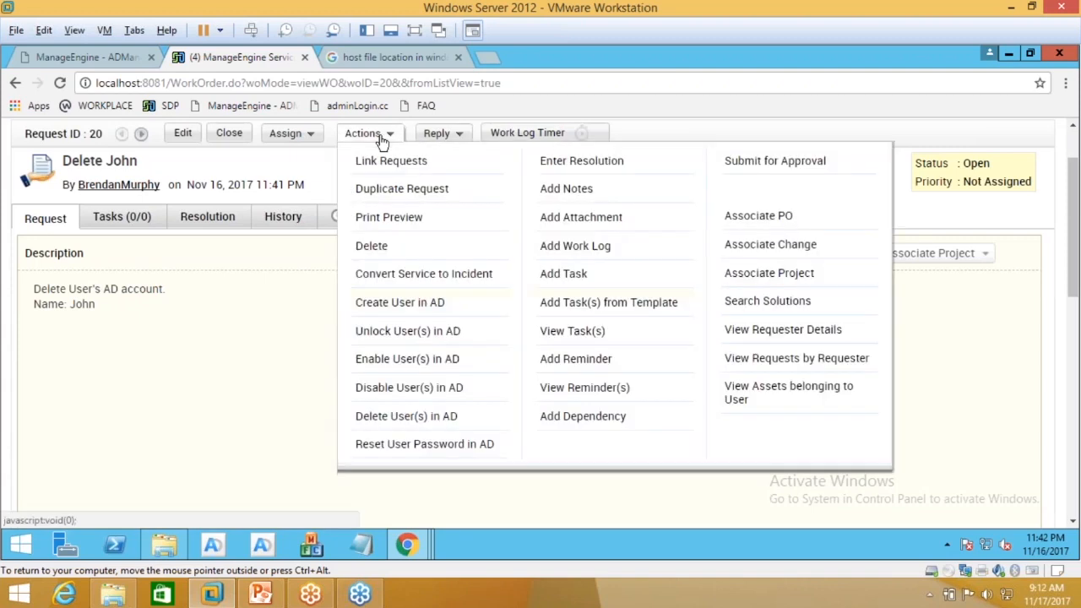
{"action": "left_click", "coordinate": [394, 417]}
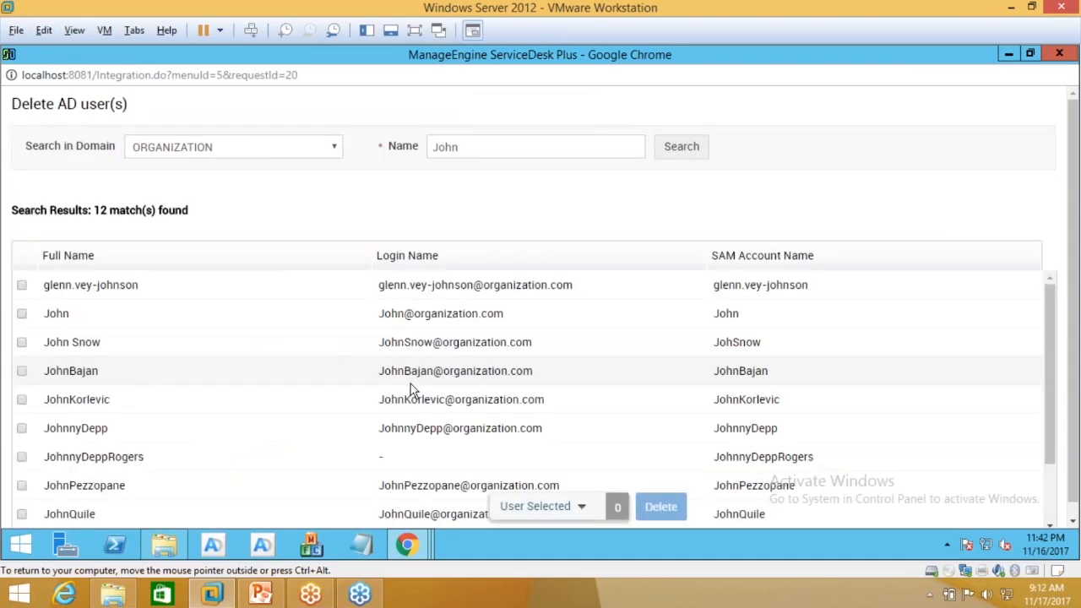
Step: Review the 12 matching AD accounts, highlighting two candidate account names among the results
{"action": "double_click", "coordinate": [428, 154]}
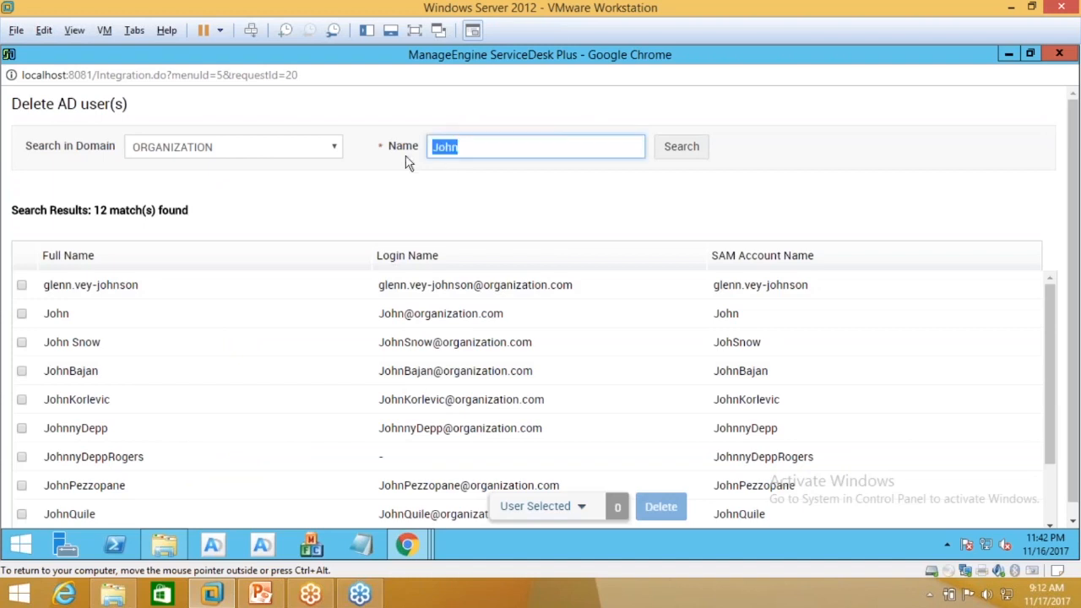
{"action": "scroll", "coordinate": [96, 285], "scroll_direction": "down", "scroll_amount": 2}
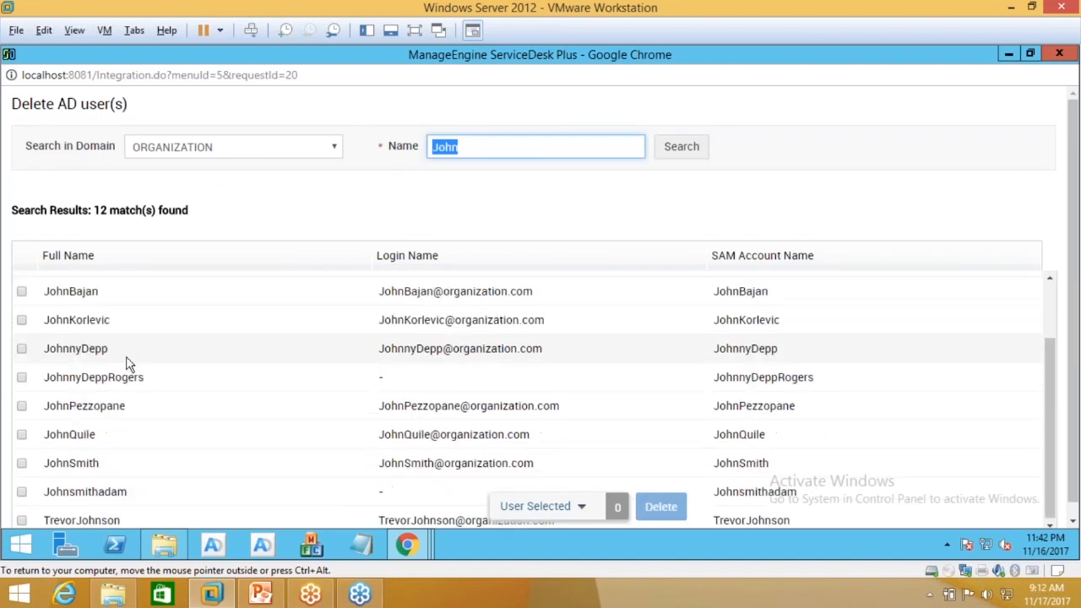
{"action": "scroll", "coordinate": [123, 456], "scroll_direction": "up", "scroll_amount": 2}
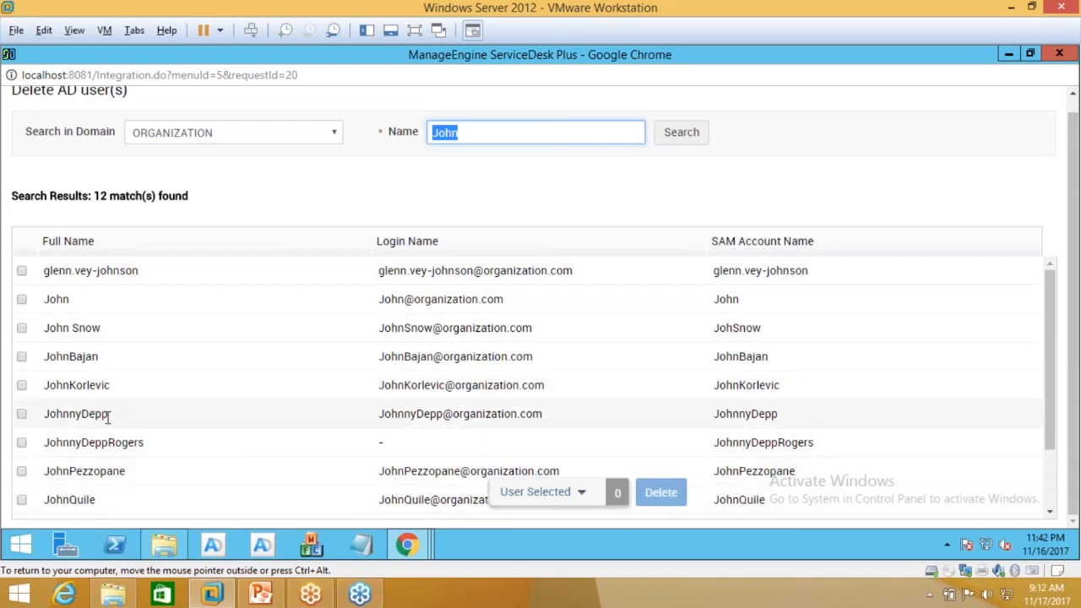
{"action": "left_click_drag", "start_coordinate": [107, 420], "coordinate": [45, 429]}
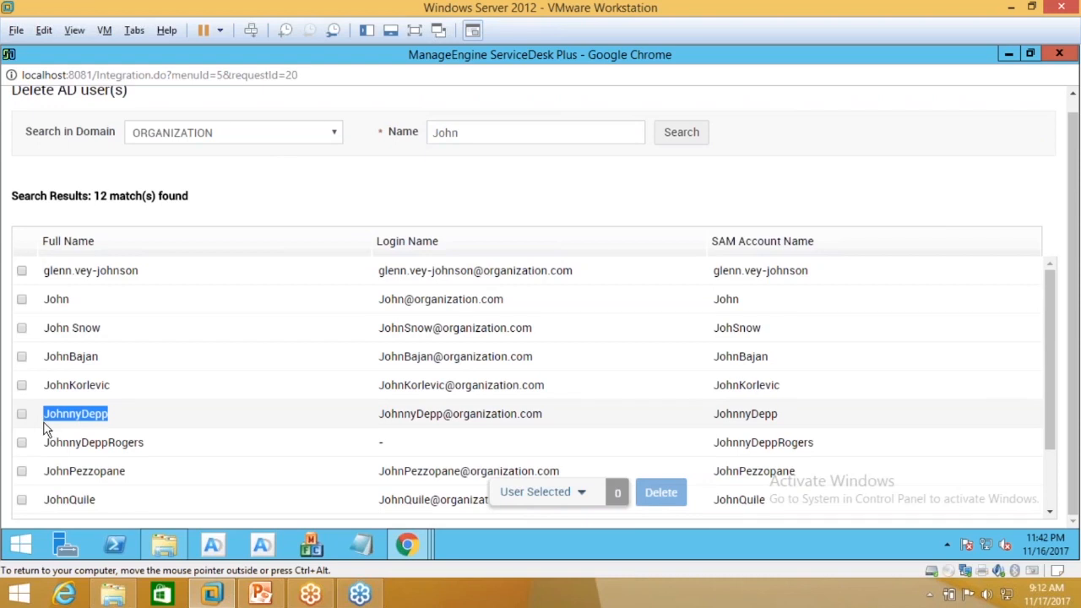
{"action": "left_click_drag", "start_coordinate": [99, 330], "coordinate": [48, 334]}
{"action": "key", "text": "ctrl+c"}
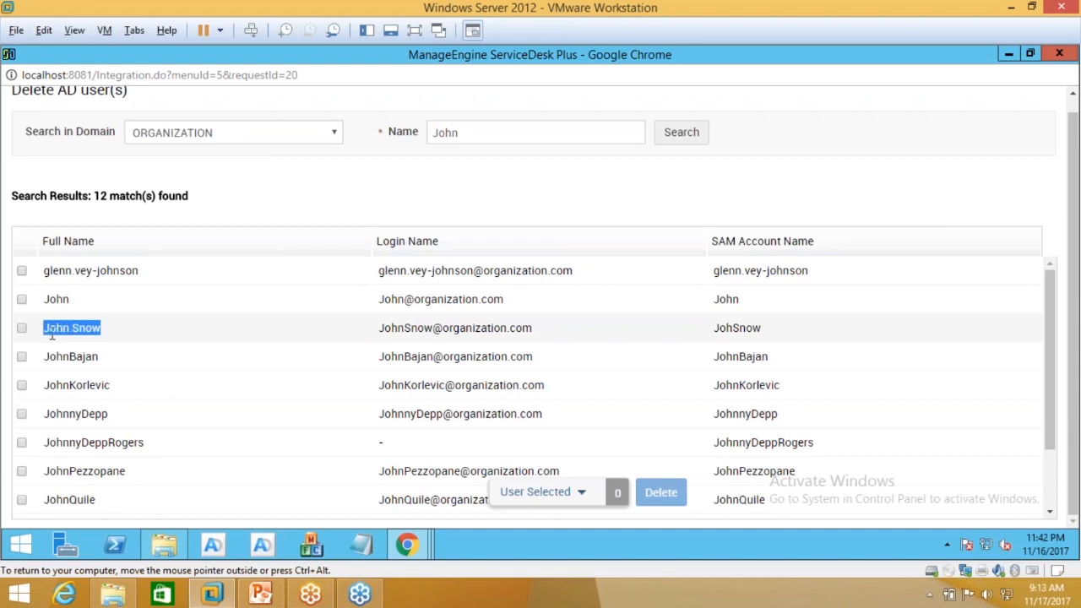
Step: From the portal Home, open a new Offboard Employee form under User Management
{"action": "mouse_move", "coordinate": [404, 545]}
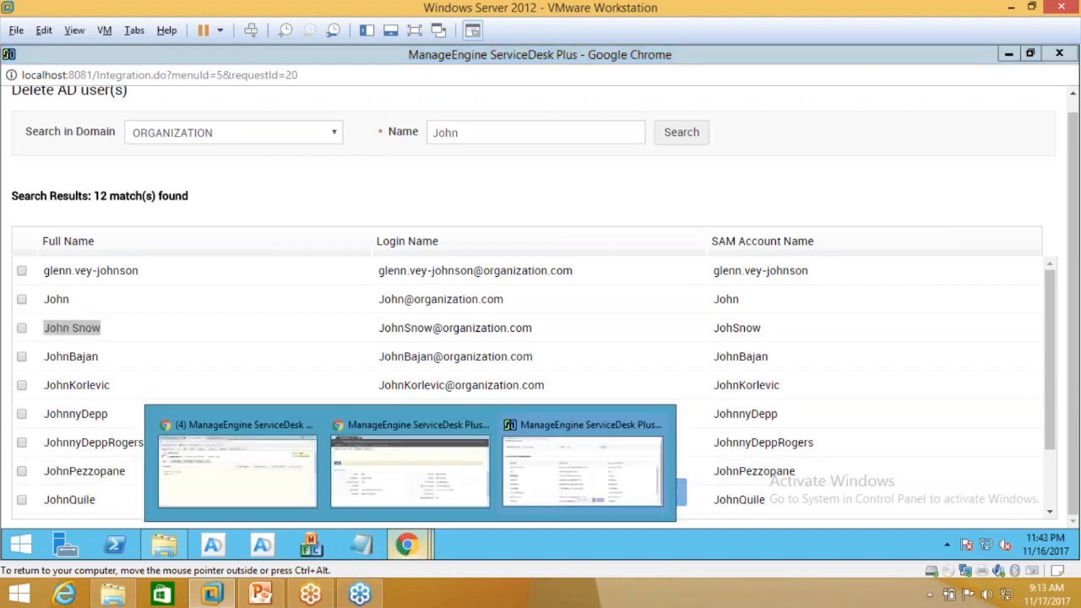
{"action": "left_click", "coordinate": [357, 473]}
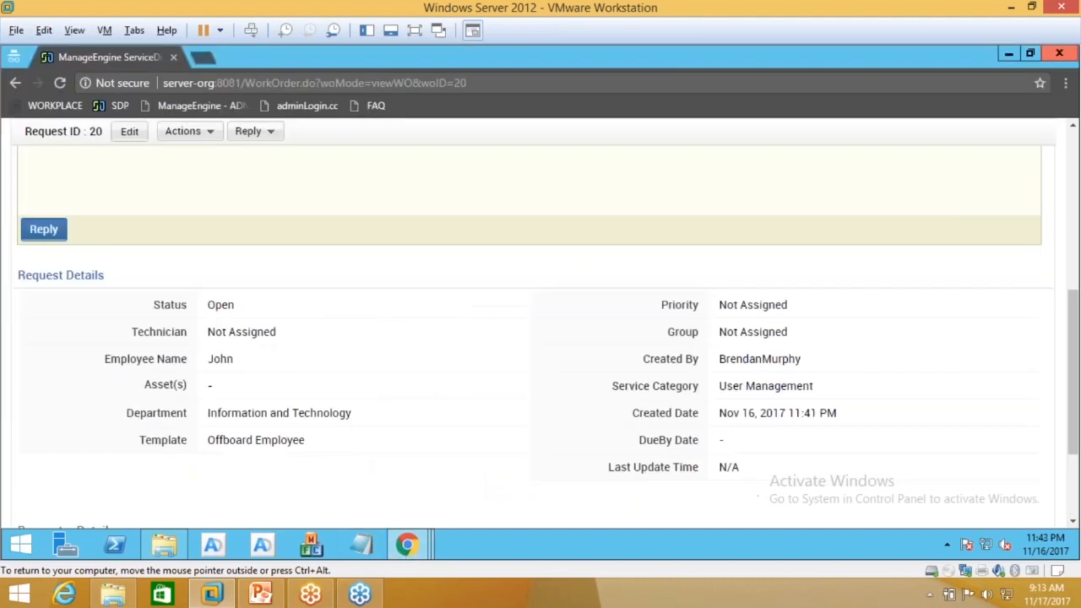
{"action": "scroll", "coordinate": [264, 361], "scroll_direction": "up", "scroll_amount": 10}
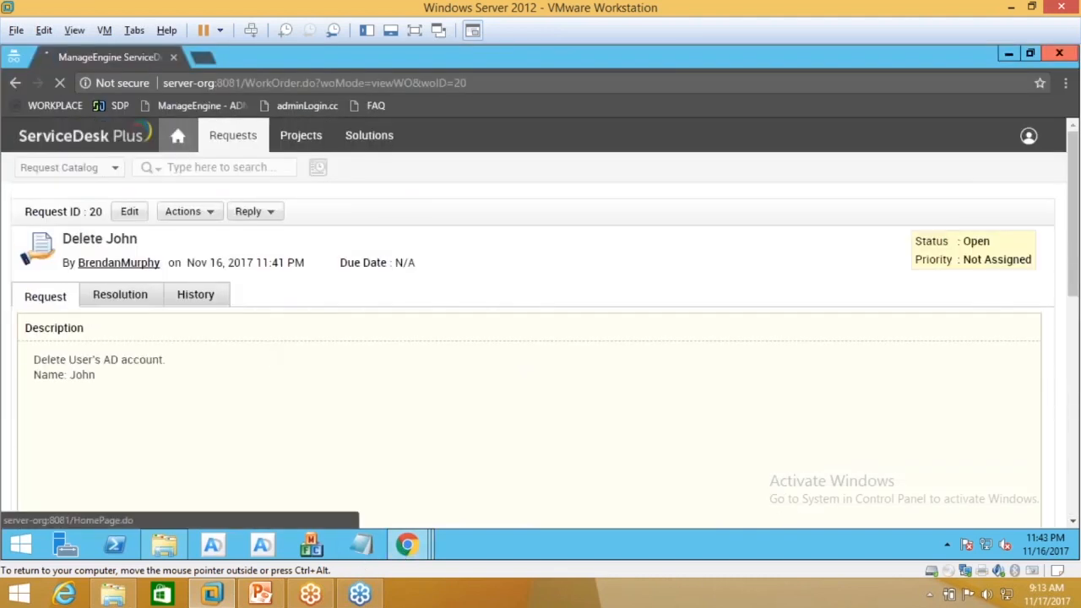
{"action": "left_click", "coordinate": [177, 136]}
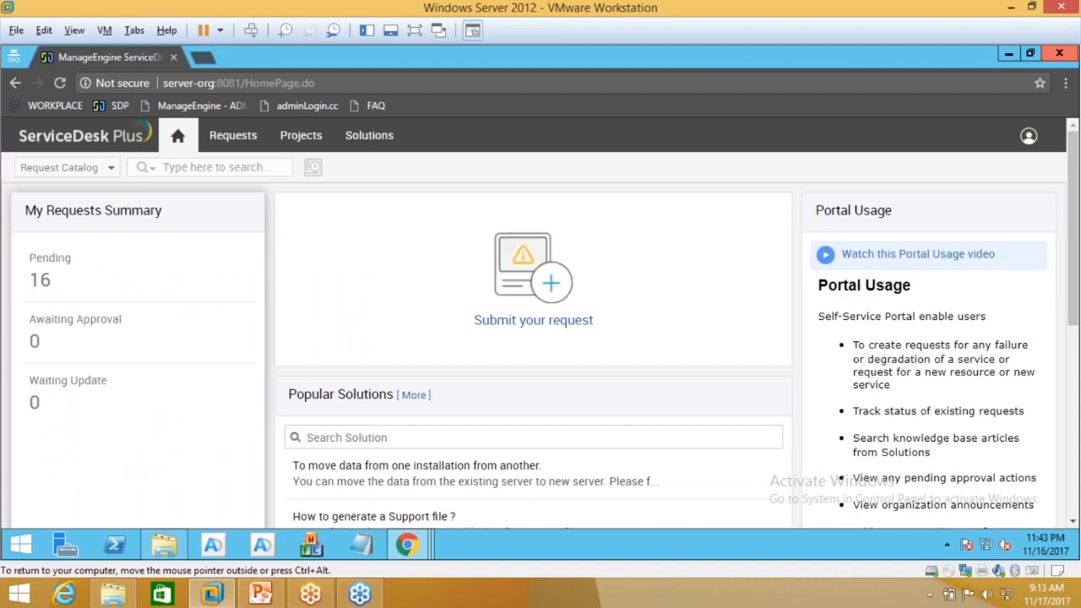
{"action": "left_click", "coordinate": [533, 278]}
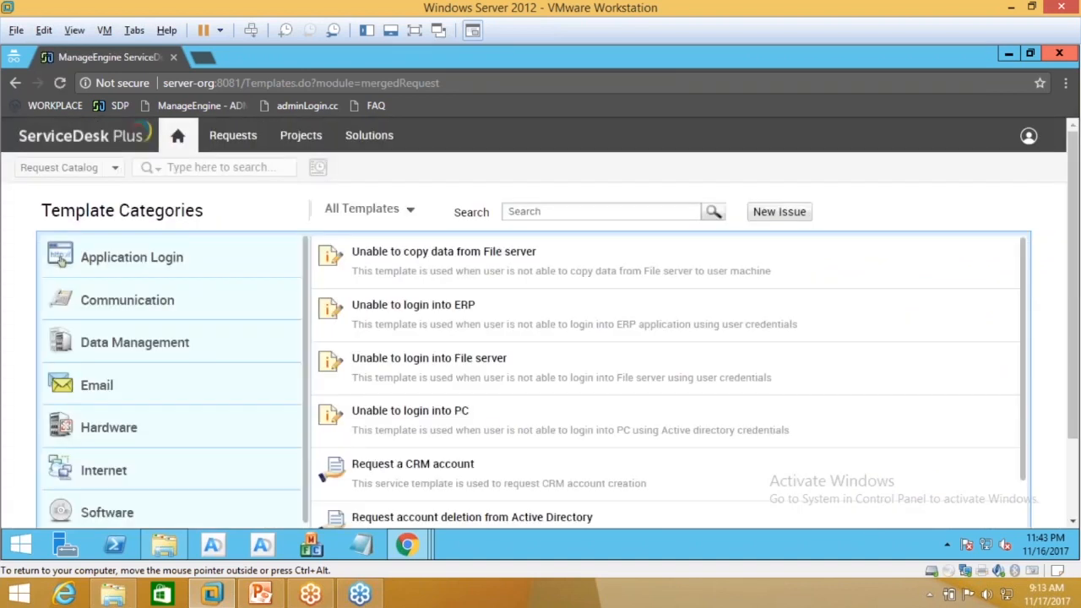
{"action": "scroll", "coordinate": [155, 384], "scroll_direction": "down", "scroll_amount": 1}
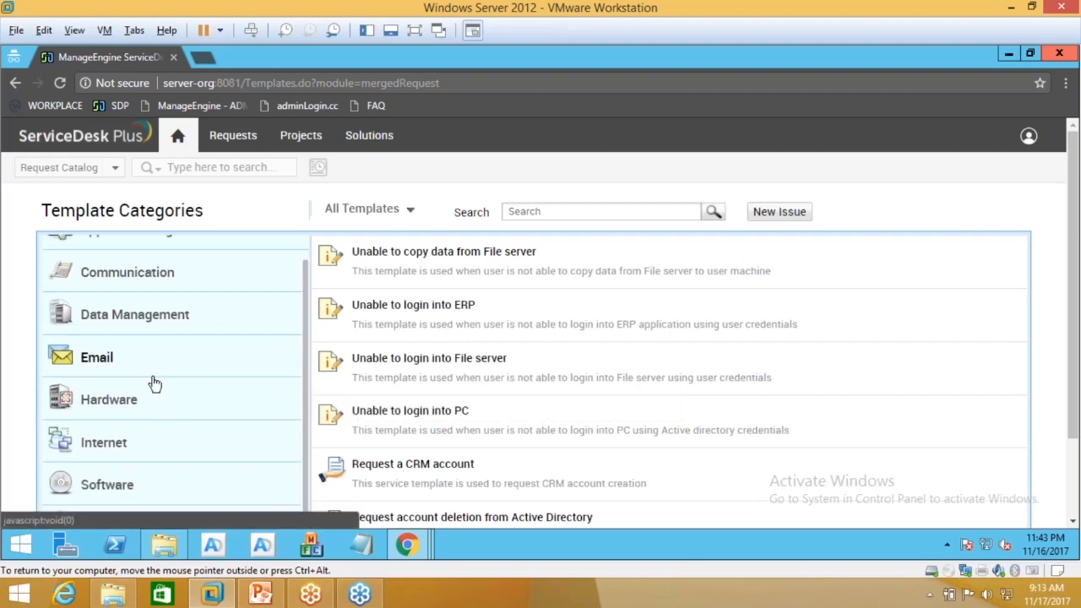
{"action": "scroll", "coordinate": [29, 408], "scroll_direction": "down", "scroll_amount": 2}
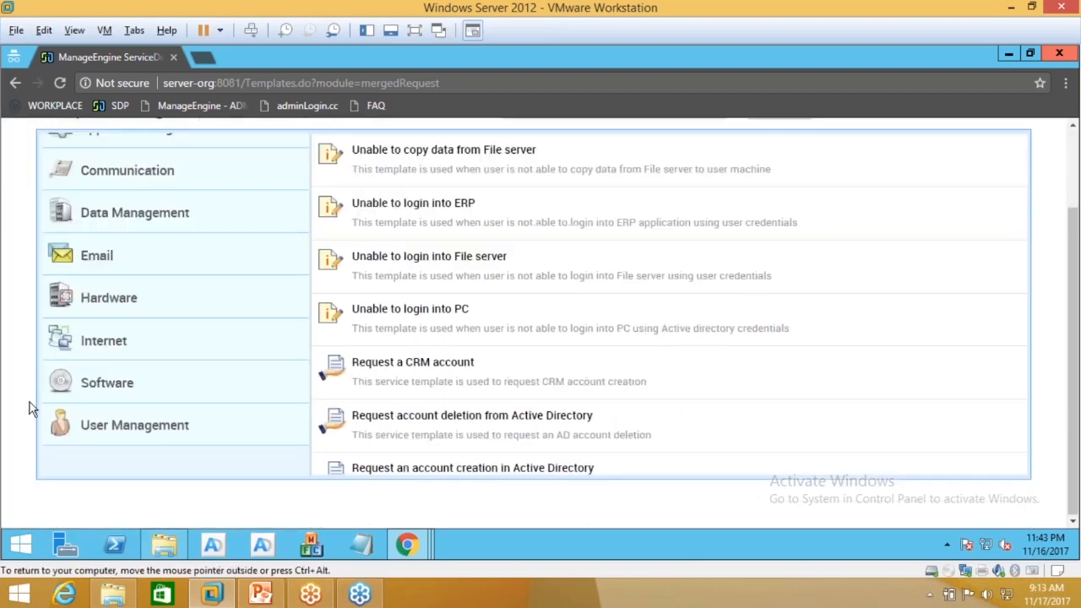
{"action": "left_click", "coordinate": [135, 425]}
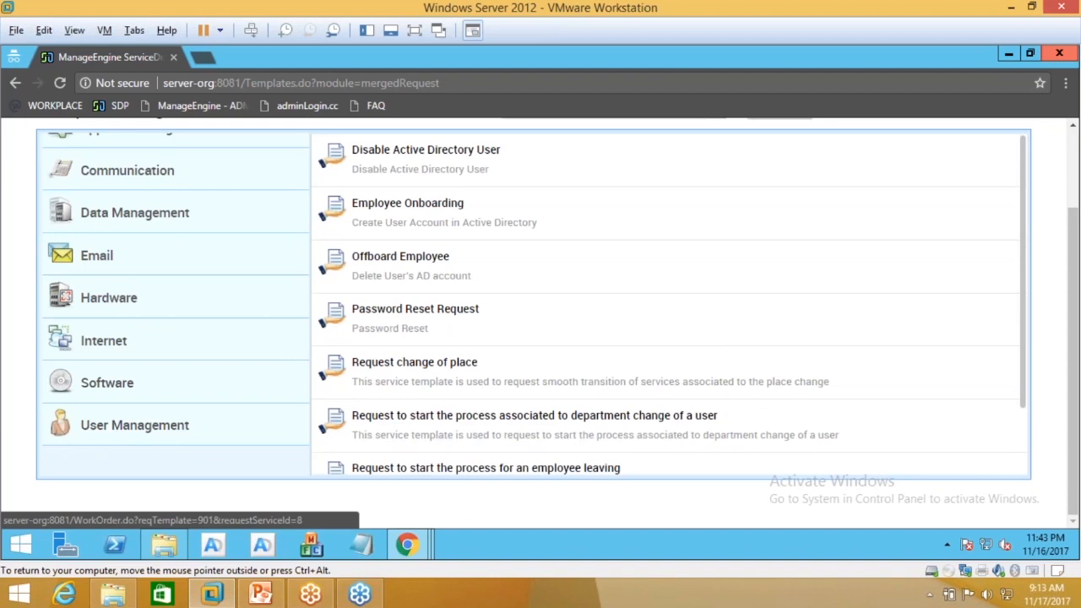
{"action": "left_click", "coordinate": [407, 203]}
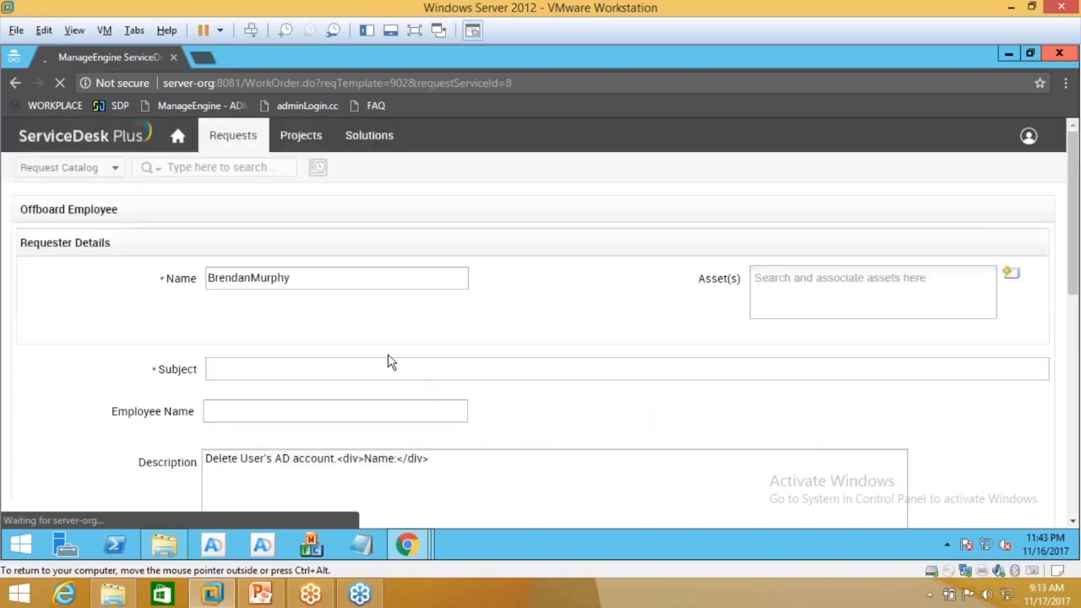
Step: Paste the employee's full name into subject, employee name and description, then submit the request
{"action": "scroll", "coordinate": [349, 400], "scroll_direction": "down", "scroll_amount": 2}
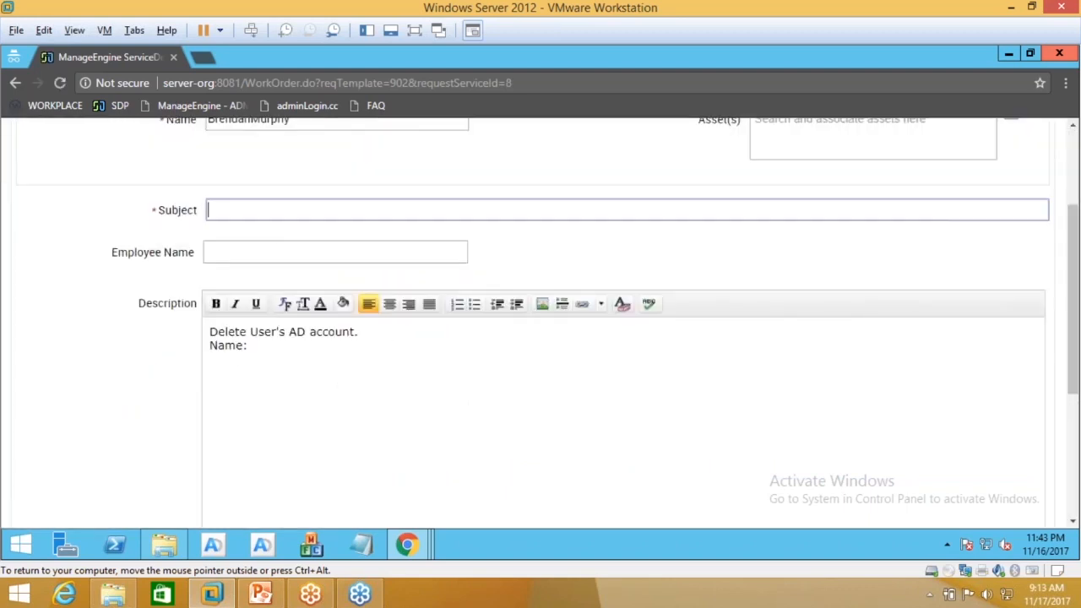
{"action": "key", "text": "ctrl+v"}
{"action": "left_click", "coordinate": [265, 253]}
{"action": "key", "text": "ctrl+v"}
{"action": "left_click", "coordinate": [274, 349]}
{"action": "key", "text": "ctrl+v"}
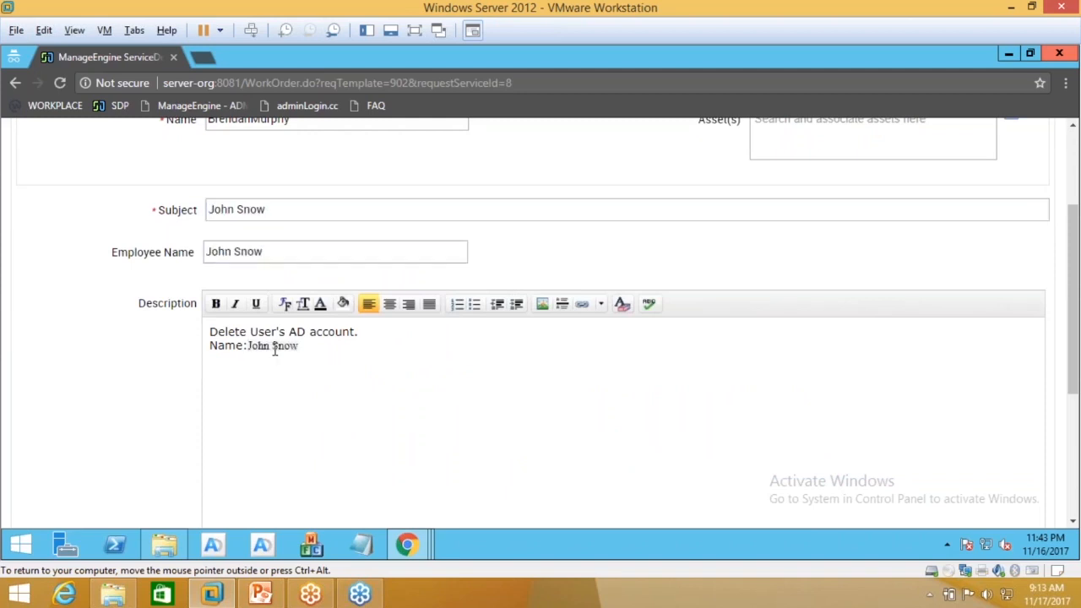
{"action": "scroll", "coordinate": [273, 349], "scroll_direction": "down", "scroll_amount": 5}
{"action": "scroll", "coordinate": [386, 430], "scroll_direction": "up", "scroll_amount": 7}
{"action": "scroll", "coordinate": [386, 429], "scroll_direction": "down", "scroll_amount": 5}
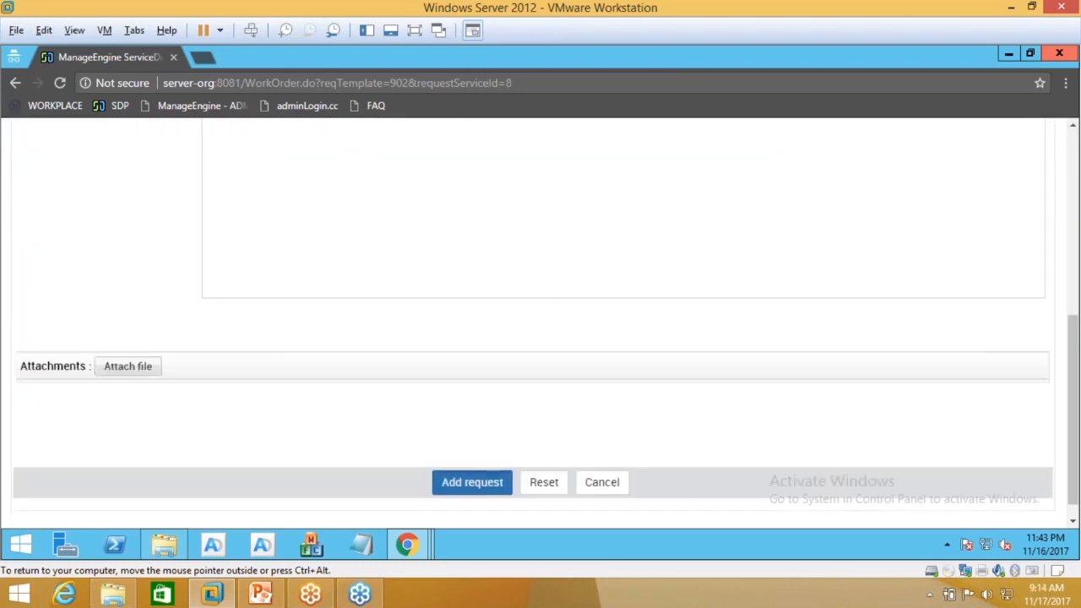
{"action": "left_click", "coordinate": [478, 493]}
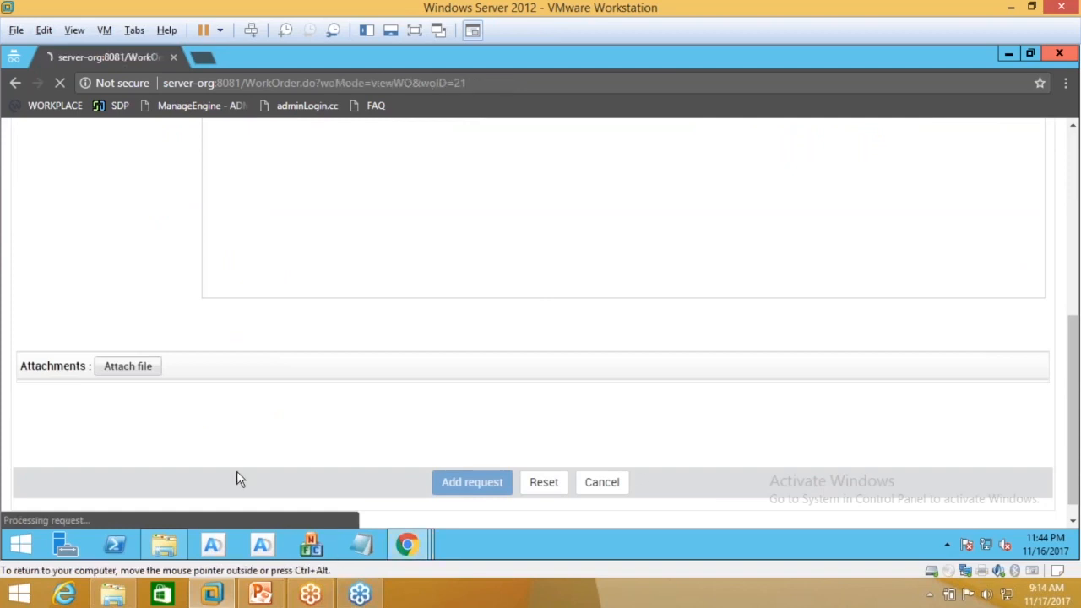
Step: Open the new request 21 from the top of the technician's Requests list
{"action": "mouse_move", "coordinate": [407, 544]}
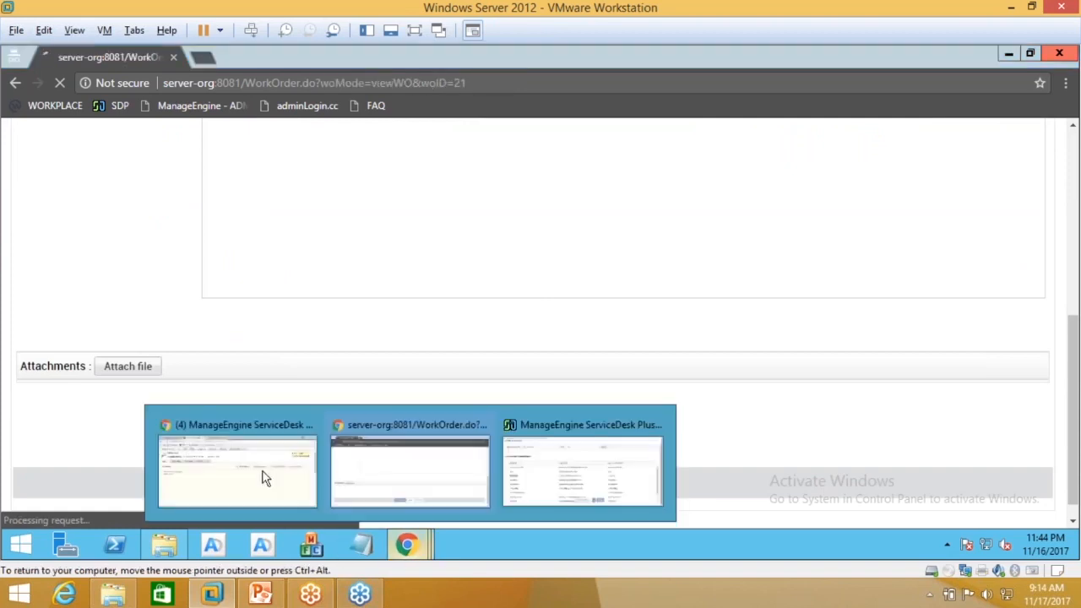
{"action": "left_click", "coordinate": [264, 478]}
{"action": "scroll", "coordinate": [291, 253], "scroll_direction": "up", "scroll_amount": 1}
{"action": "left_click", "coordinate": [273, 136]}
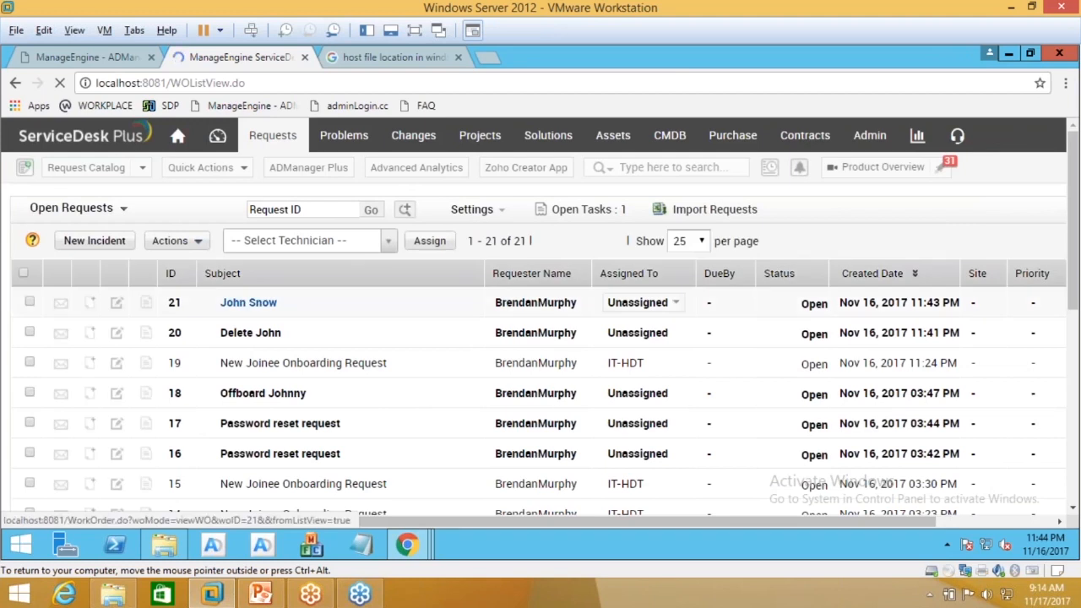
{"action": "left_click", "coordinate": [249, 302]}
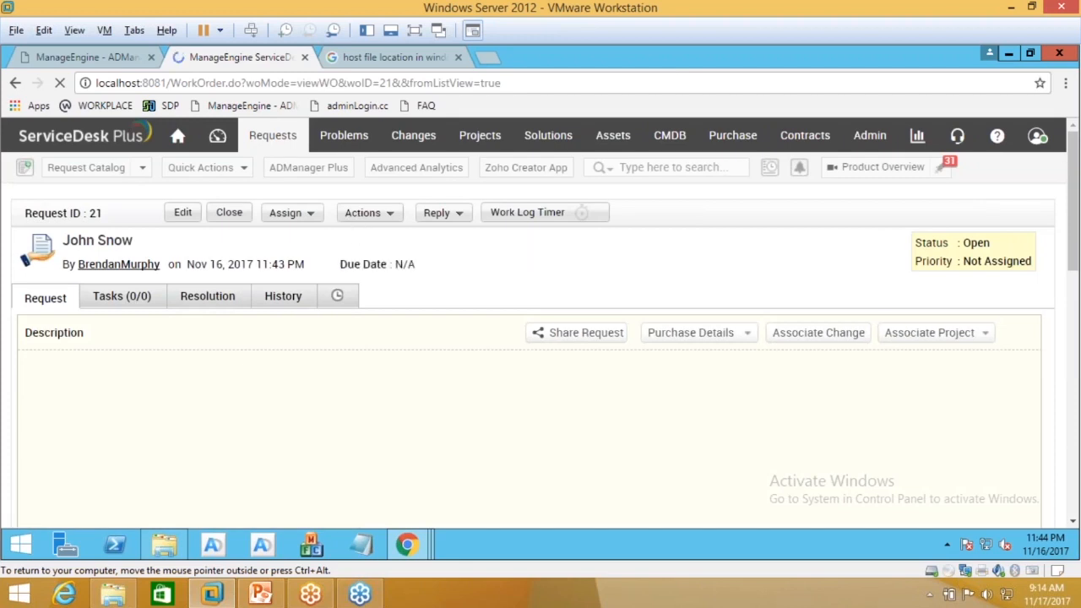
Step: Open Delete User(s) in AD on request 21 and tick the single matching user account for deletion
{"action": "left_click", "coordinate": [362, 214]}
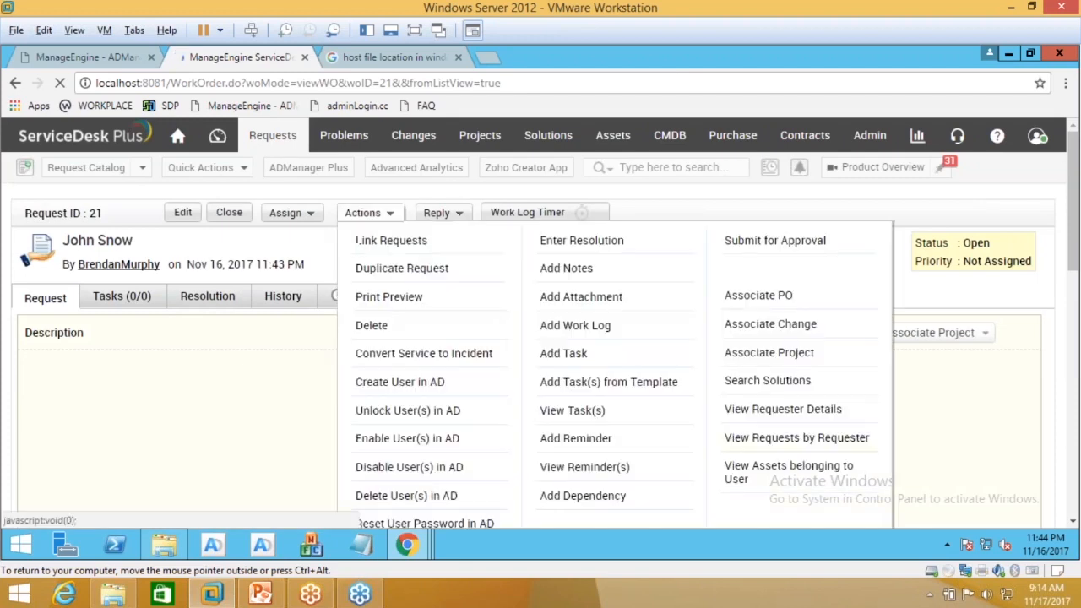
{"action": "left_click", "coordinate": [398, 496]}
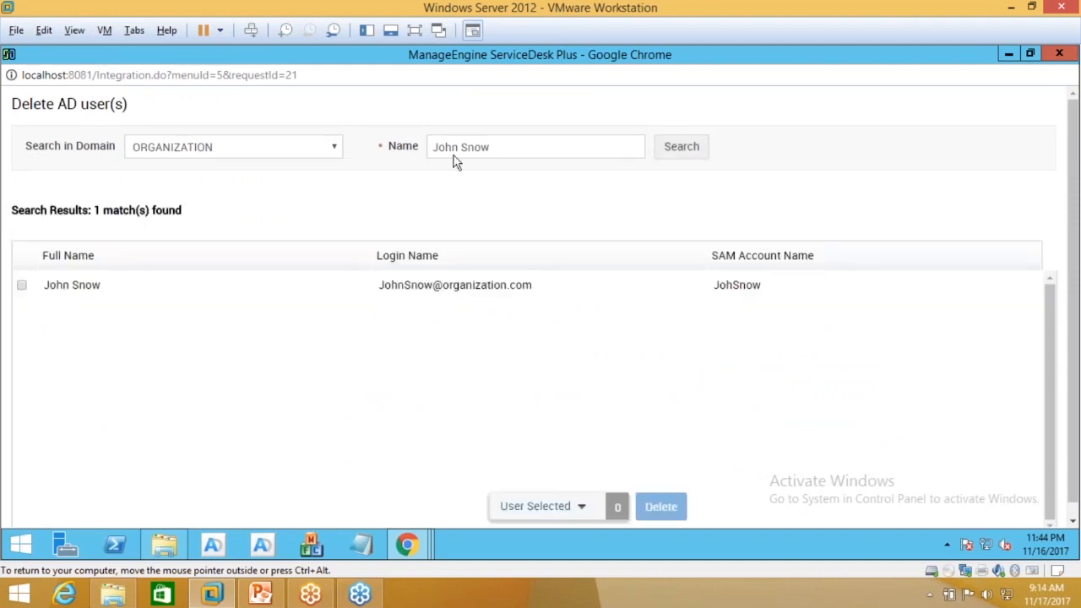
{"action": "left_click", "coordinate": [21, 287]}
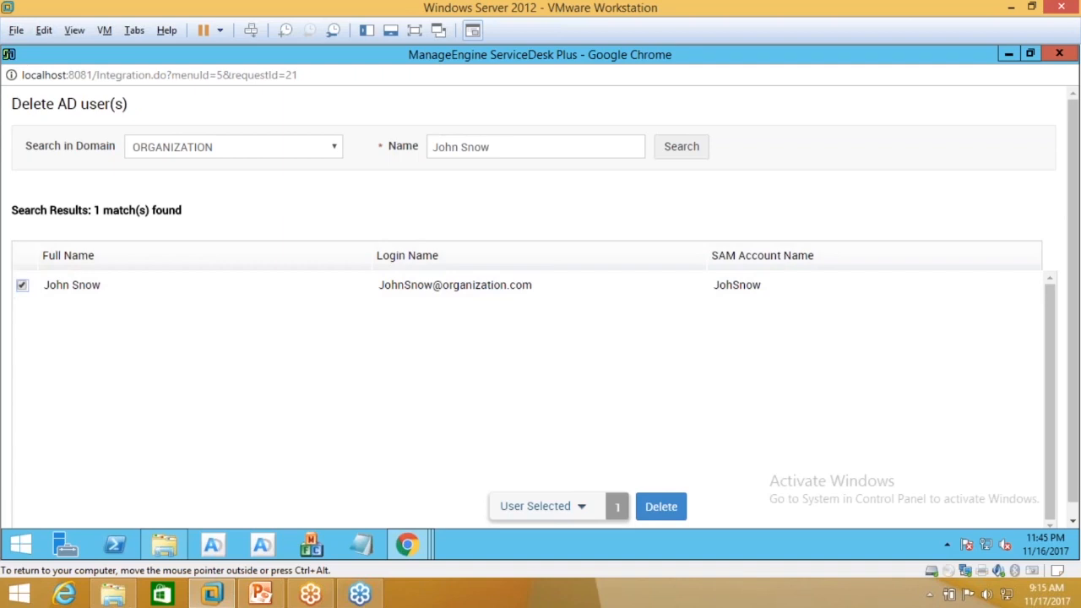
{"action": "left_click_drag", "start_coordinate": [500, 146], "coordinate": [393, 154]}
{"action": "key", "text": "ctrl+c"}
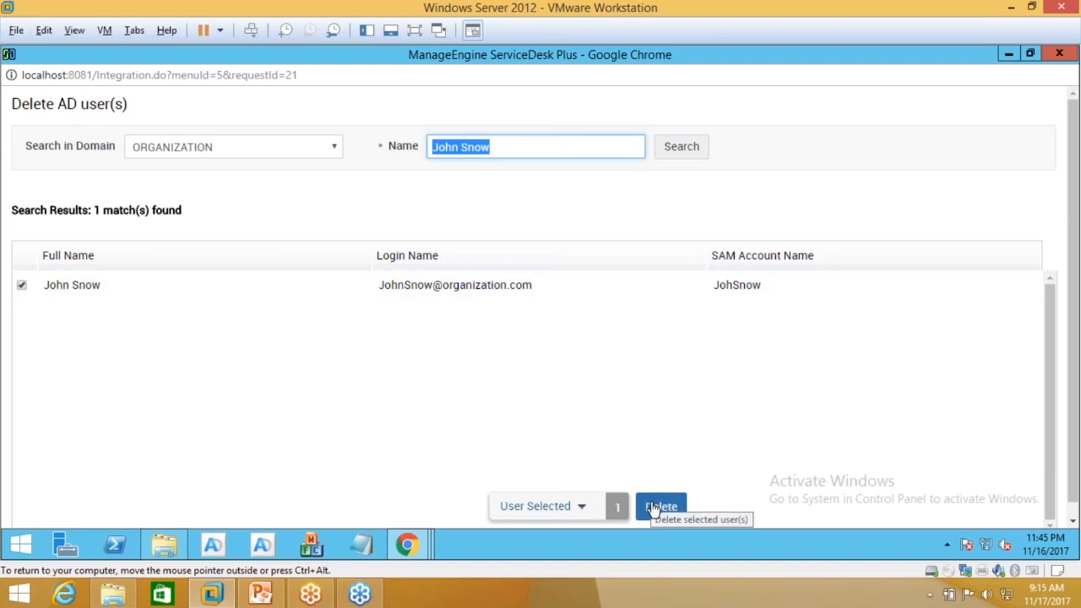
{"action": "left_click", "coordinate": [408, 546]}
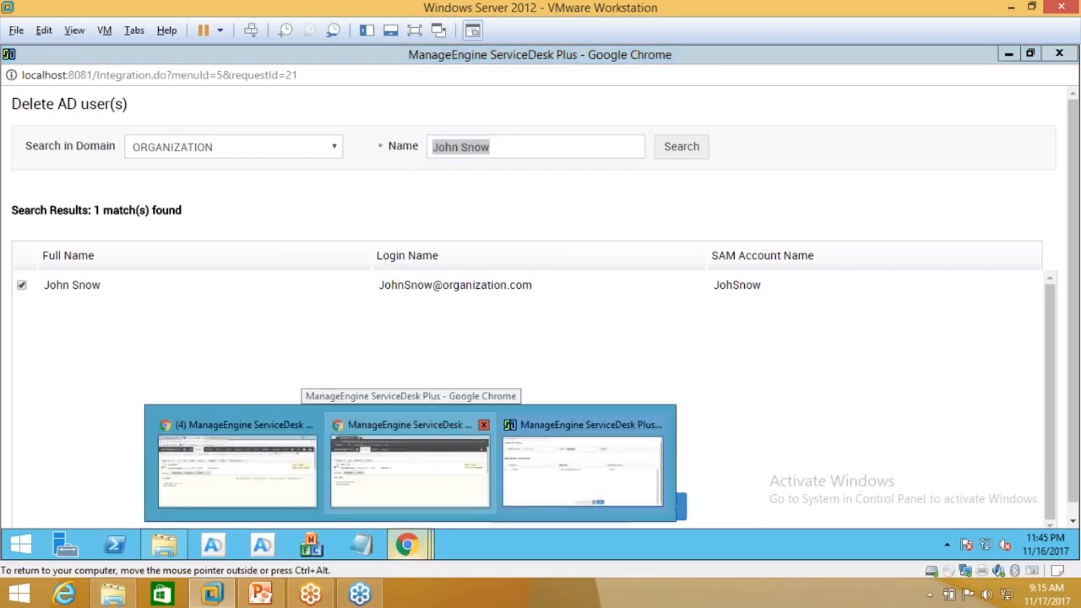
Step: Return to the portal home page showing 17 pending requests and start submitting a new request
{"action": "left_click", "coordinate": [422, 456]}
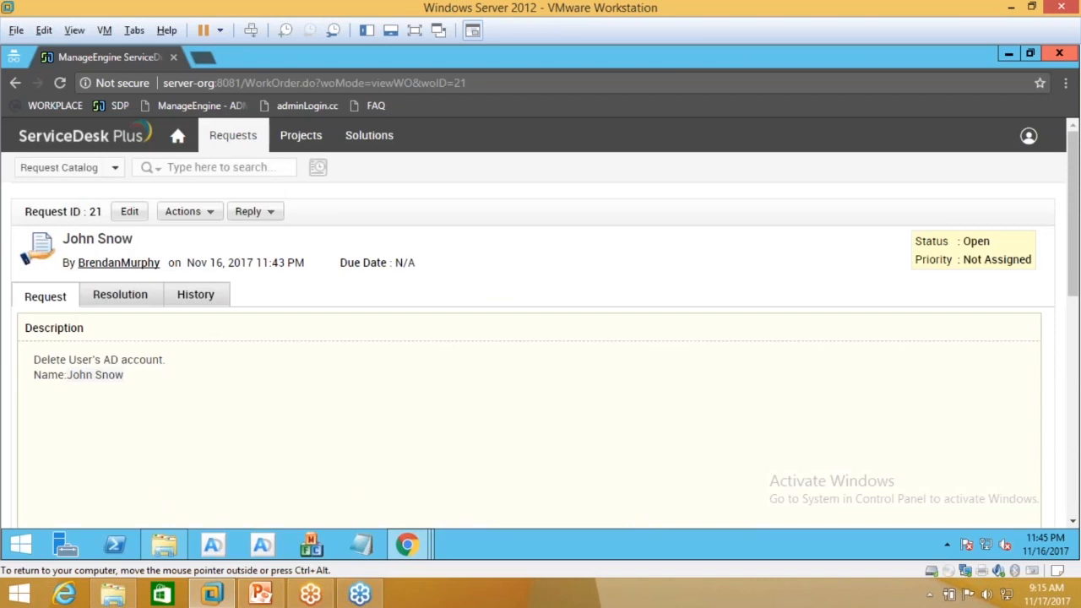
{"action": "left_click", "coordinate": [178, 142]}
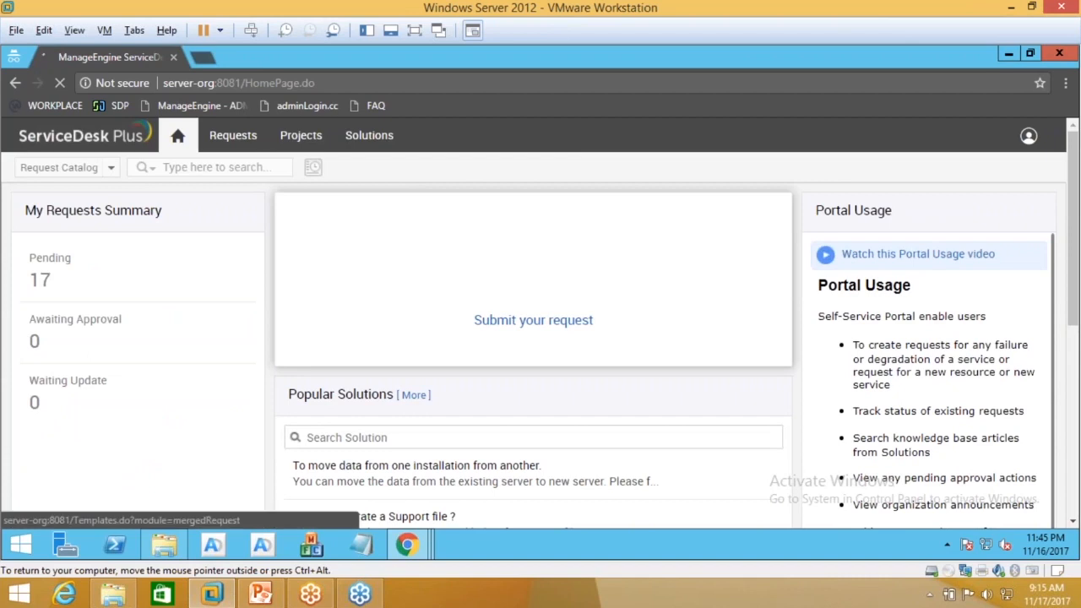
{"action": "left_click", "coordinate": [533, 319]}
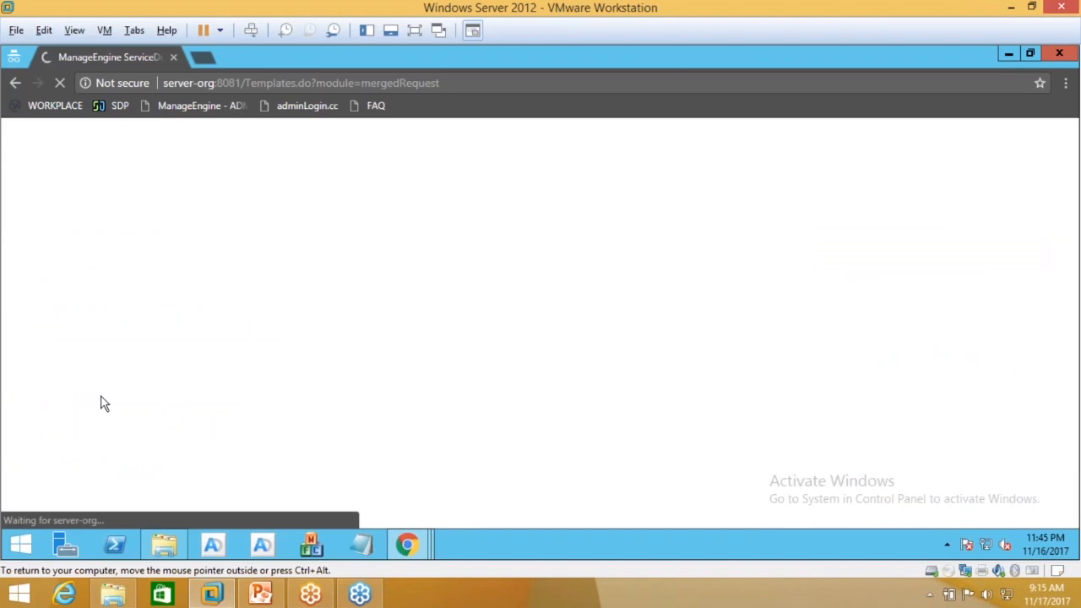
Step: Pick the Password Reset Request template from the User Management category of the Request Catalog
{"action": "scroll", "coordinate": [115, 426], "scroll_direction": "down", "scroll_amount": 1}
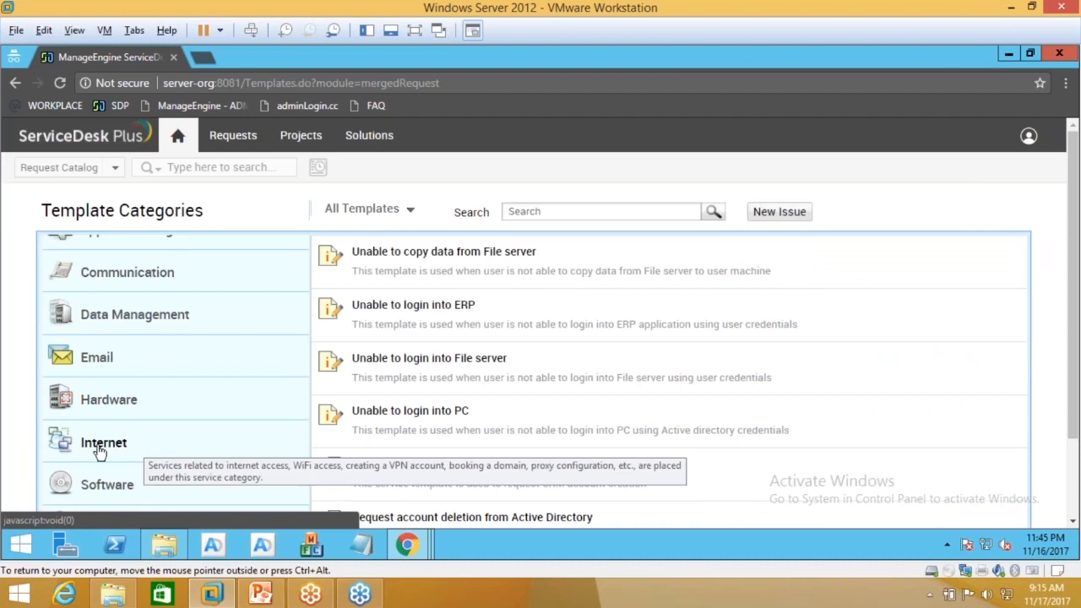
{"action": "scroll", "coordinate": [29, 440], "scroll_direction": "down", "scroll_amount": 1}
{"action": "left_click", "coordinate": [146, 428]}
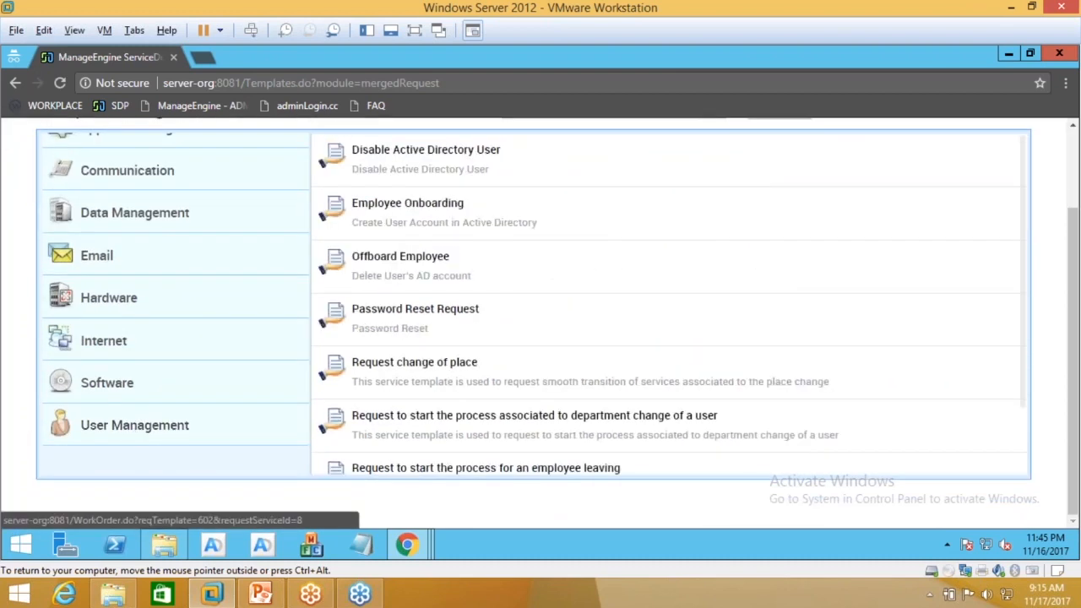
{"action": "left_click", "coordinate": [407, 204]}
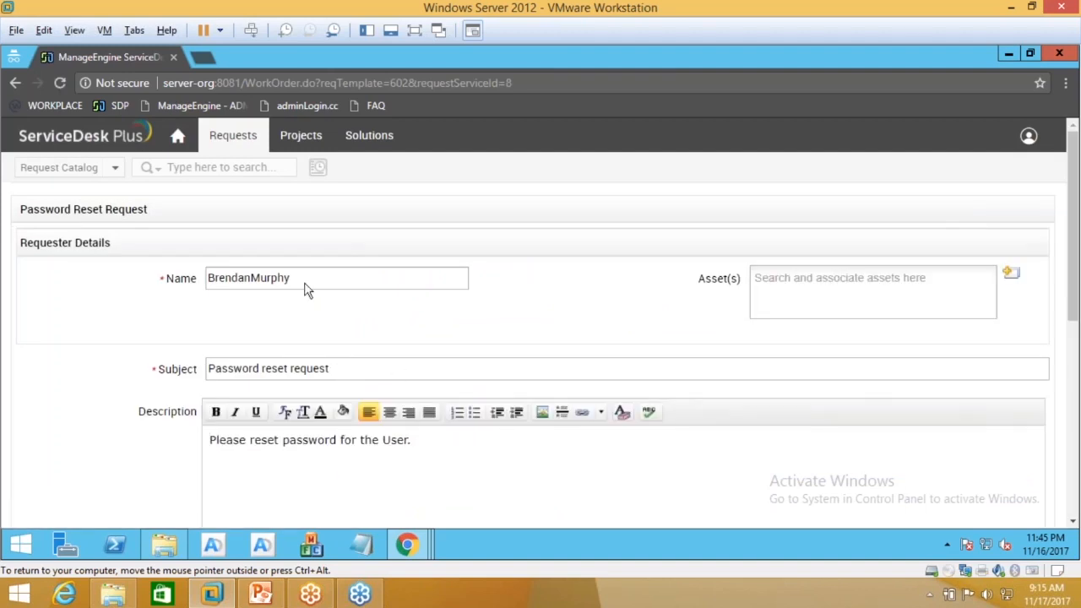
Step: Paste the employee's name into the Description and the Employee Name field
{"action": "scroll", "coordinate": [321, 311], "scroll_direction": "down", "scroll_amount": 1}
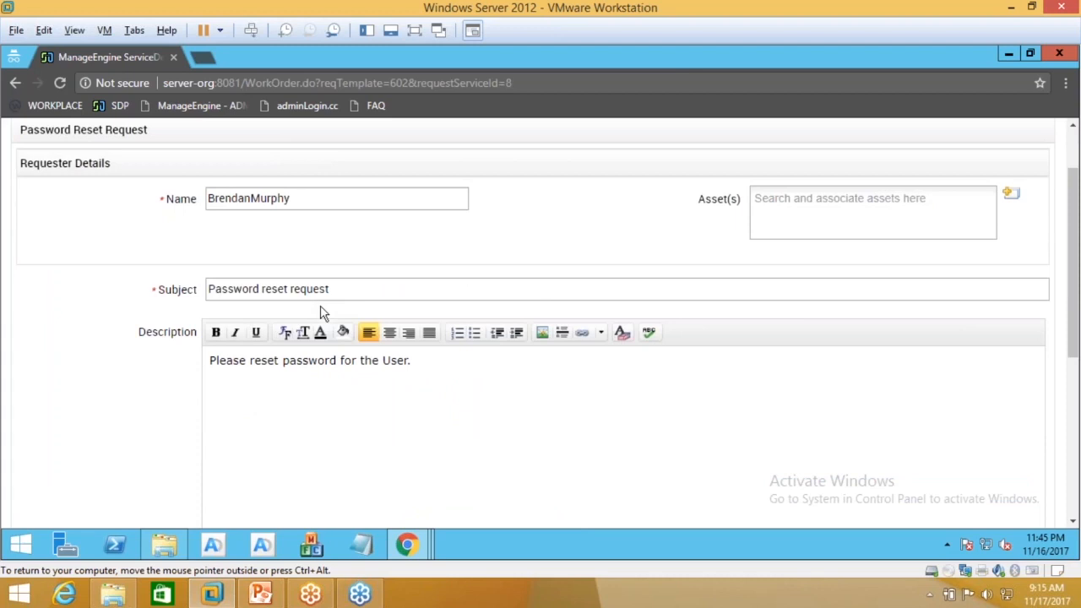
{"action": "scroll", "coordinate": [321, 311], "scroll_direction": "down", "scroll_amount": 1}
{"action": "left_click", "coordinate": [255, 300]}
{"action": "left_click", "coordinate": [443, 285]}
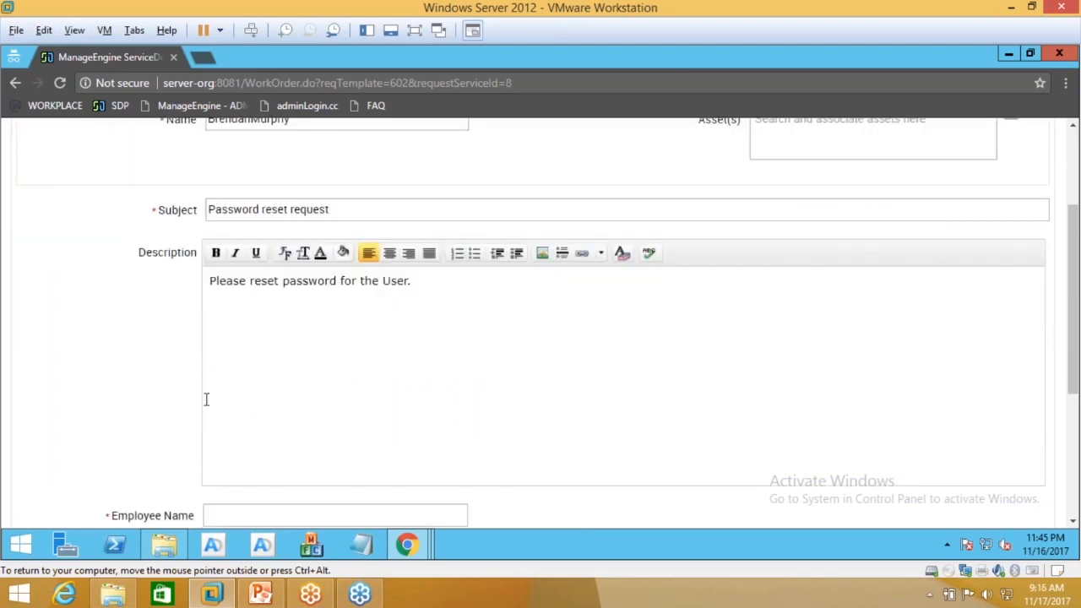
{"action": "key", "text": "ctrl+v"}
{"action": "scroll", "coordinate": [205, 399], "scroll_direction": "down", "scroll_amount": 1}
{"action": "left_click", "coordinate": [251, 429]}
{"action": "key", "text": "ctrl+v"}
Step: Submit the password reset request and switch back to the window showing request 21
{"action": "scroll", "coordinate": [251, 429], "scroll_direction": "down", "scroll_amount": 2}
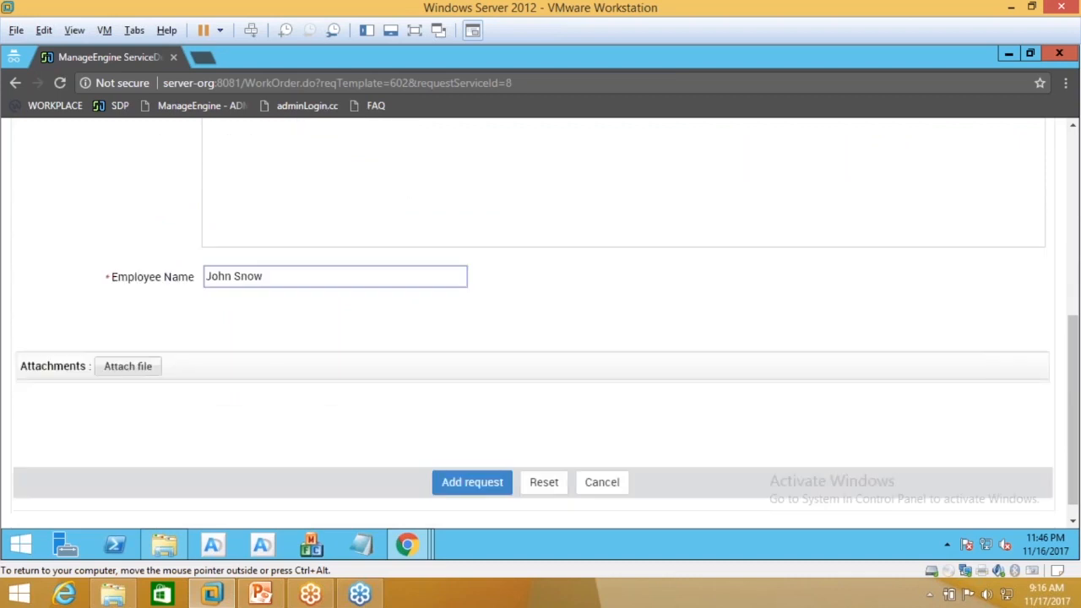
{"action": "left_click", "coordinate": [472, 482]}
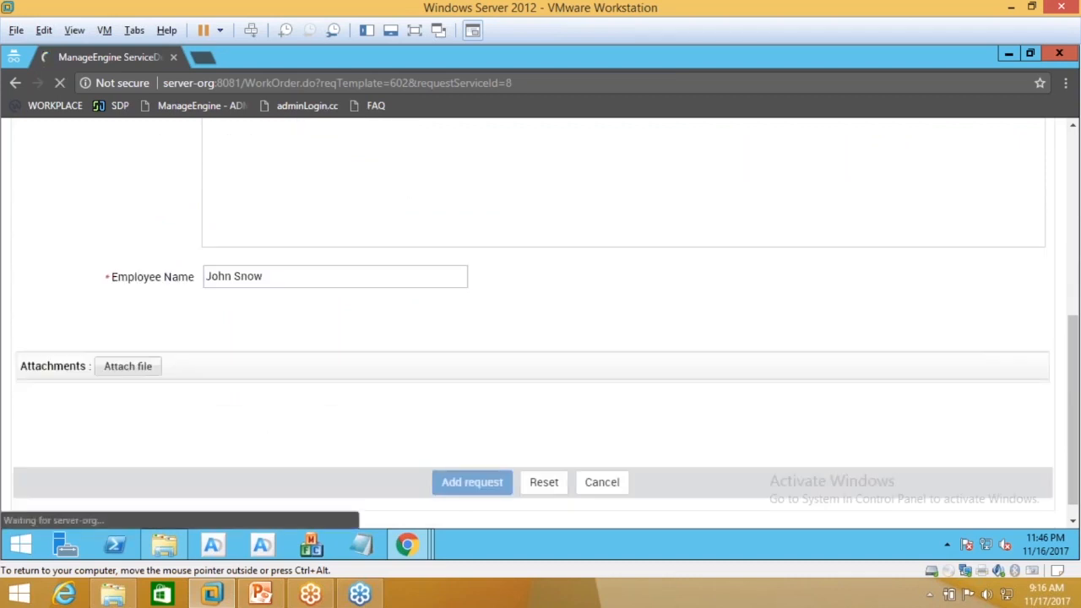
{"action": "left_click", "coordinate": [407, 545]}
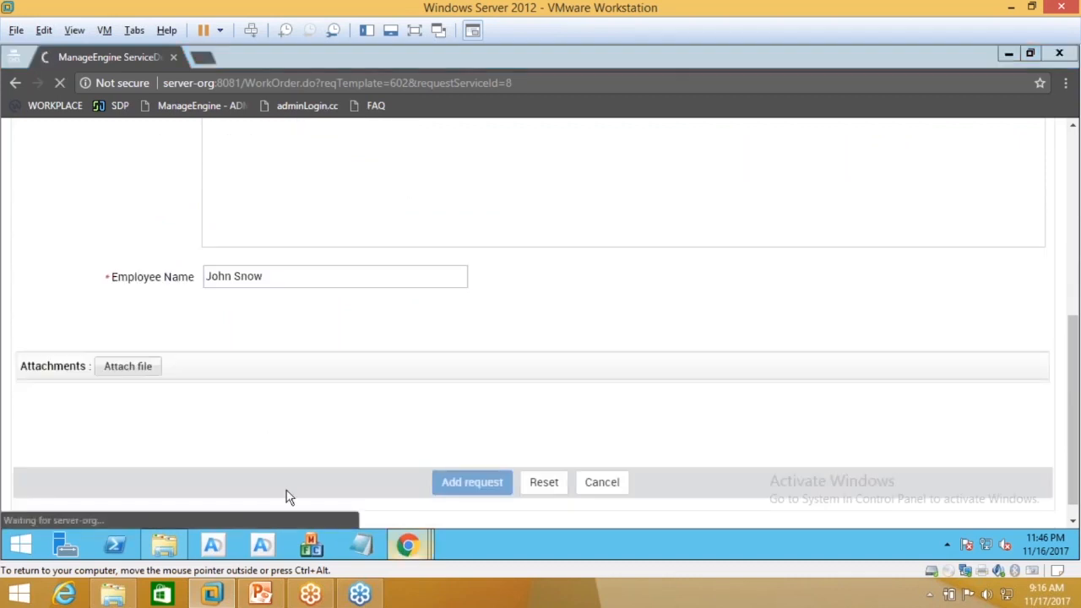
{"action": "left_click", "coordinate": [271, 481]}
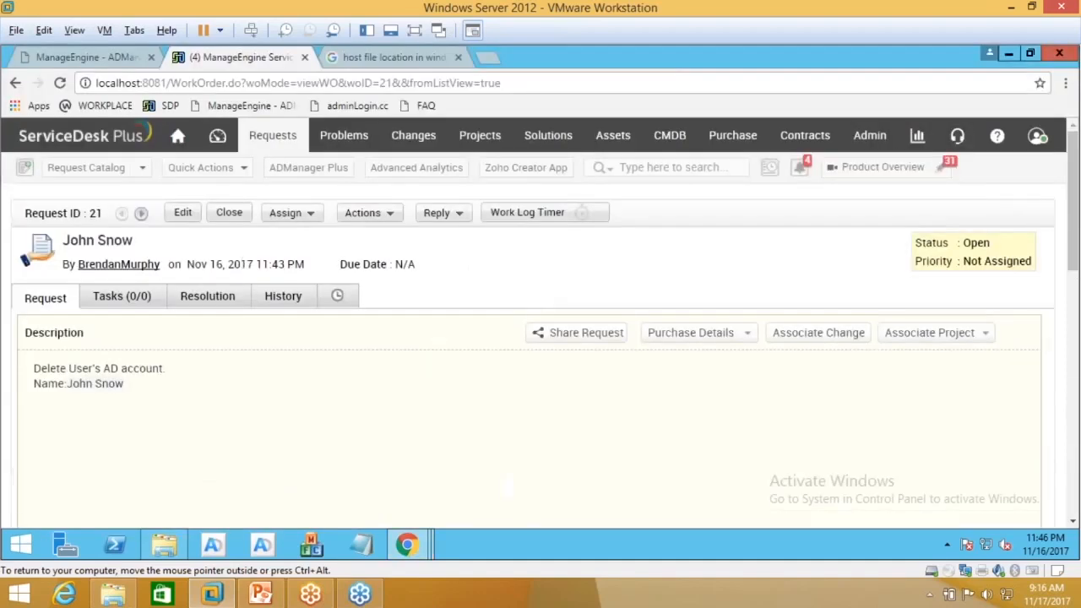
Step: Refresh the console and open the new Password reset request 22
{"action": "key", "text": "F5"}
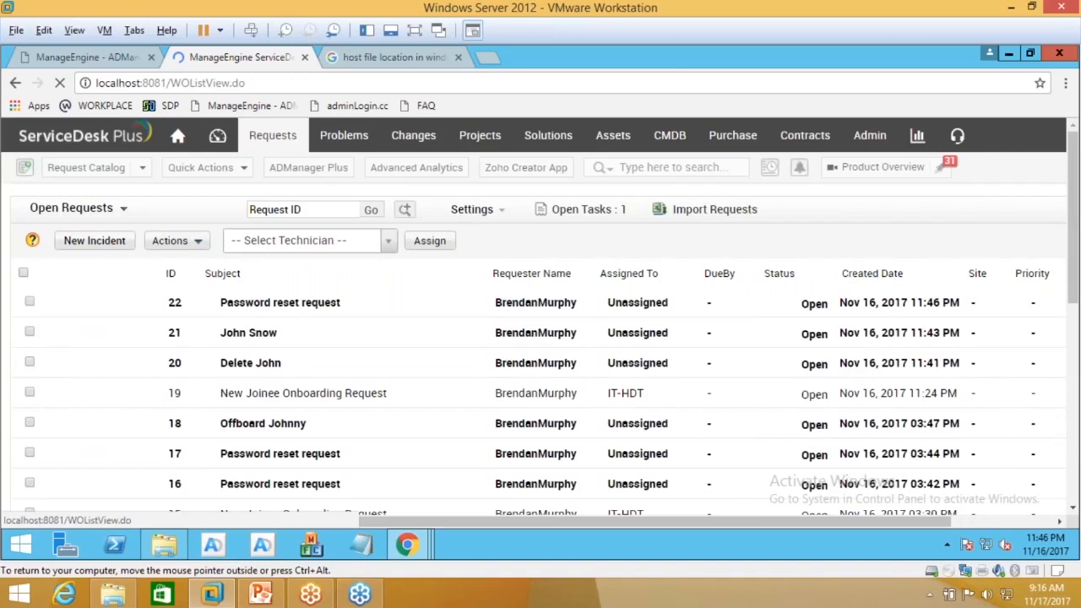
{"action": "left_click", "coordinate": [311, 304]}
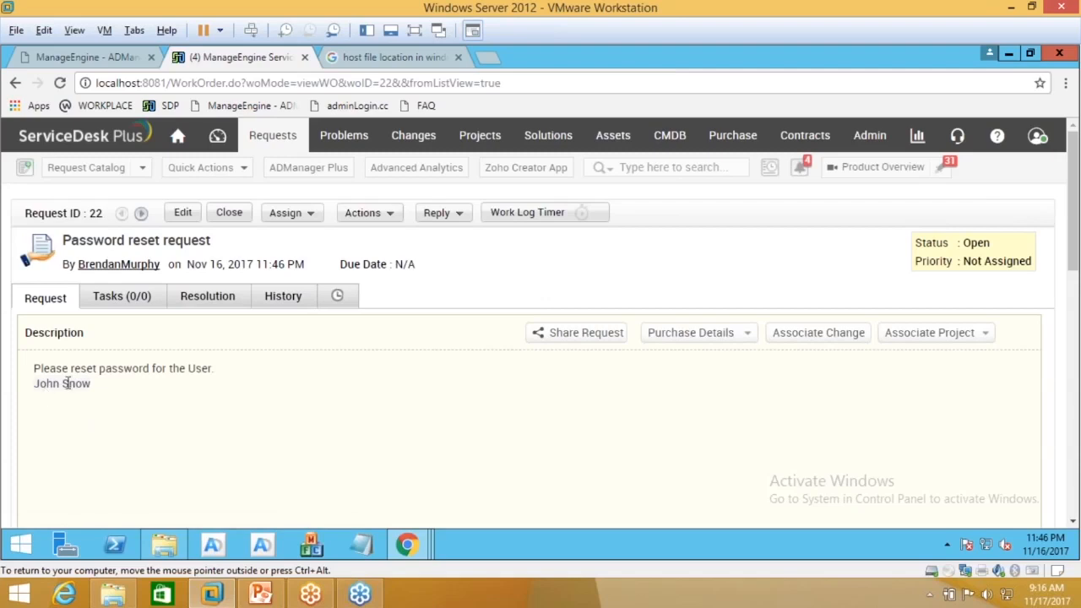
{"action": "left_click", "coordinate": [365, 213]}
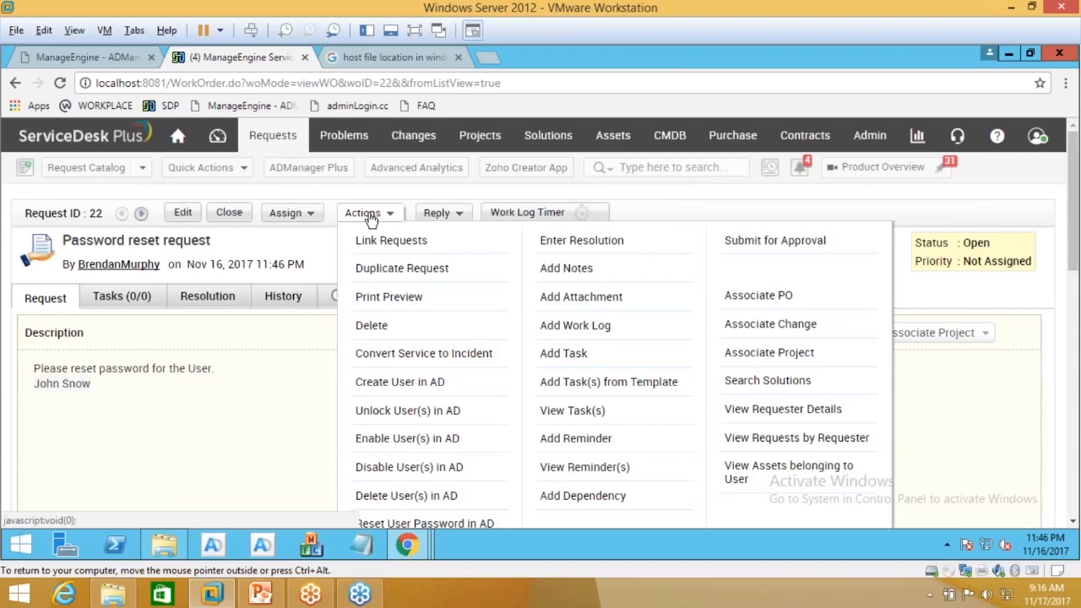
Step: Run Reset User Password in AD for request 22 and open the new password form for the found account
{"action": "scroll", "coordinate": [419, 312], "scroll_direction": "down", "scroll_amount": 2}
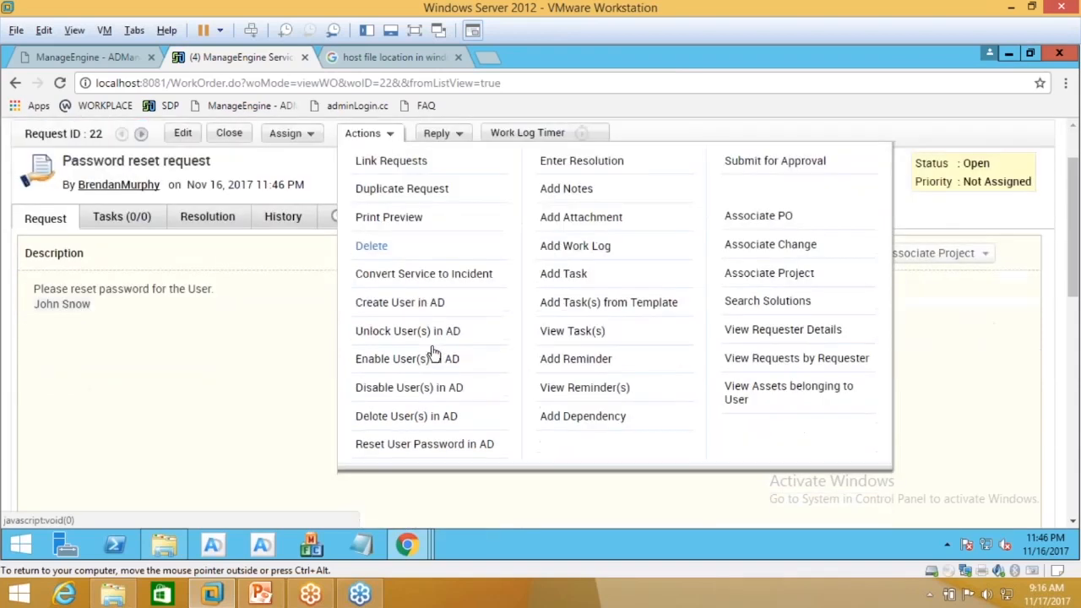
{"action": "left_click", "coordinate": [406, 416]}
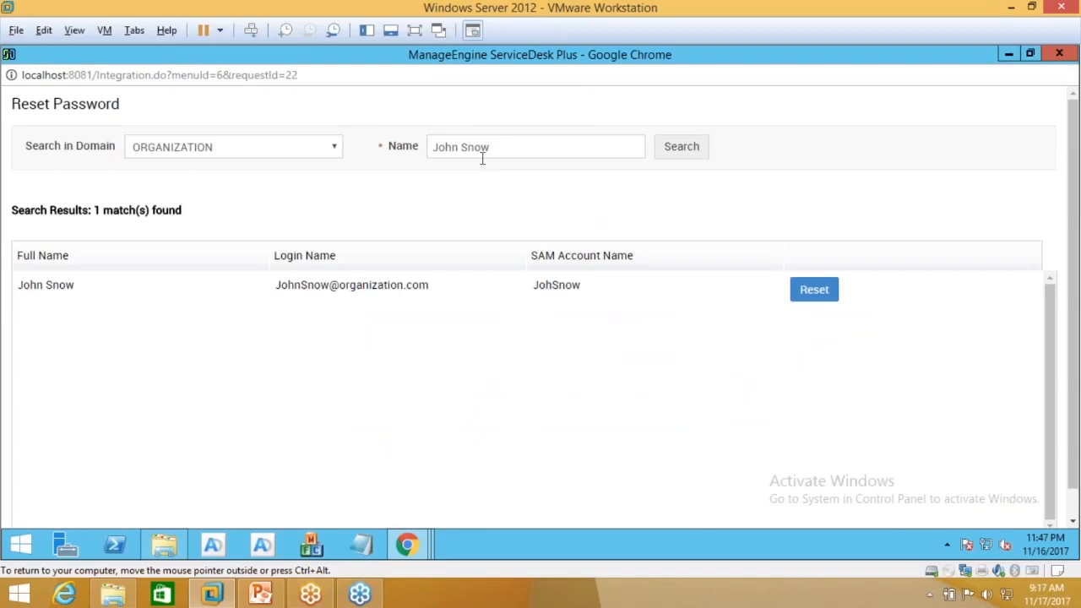
{"action": "left_click", "coordinate": [811, 297]}
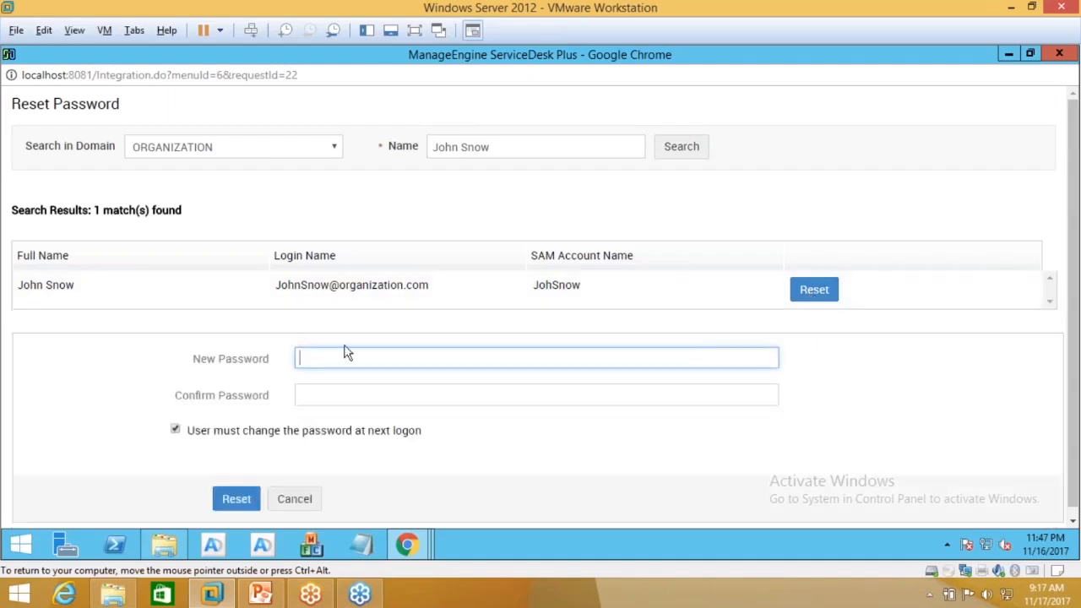
{"action": "left_click", "coordinate": [347, 394]}
{"action": "left_click", "coordinate": [346, 358]}
{"action": "left_click", "coordinate": [347, 394]}
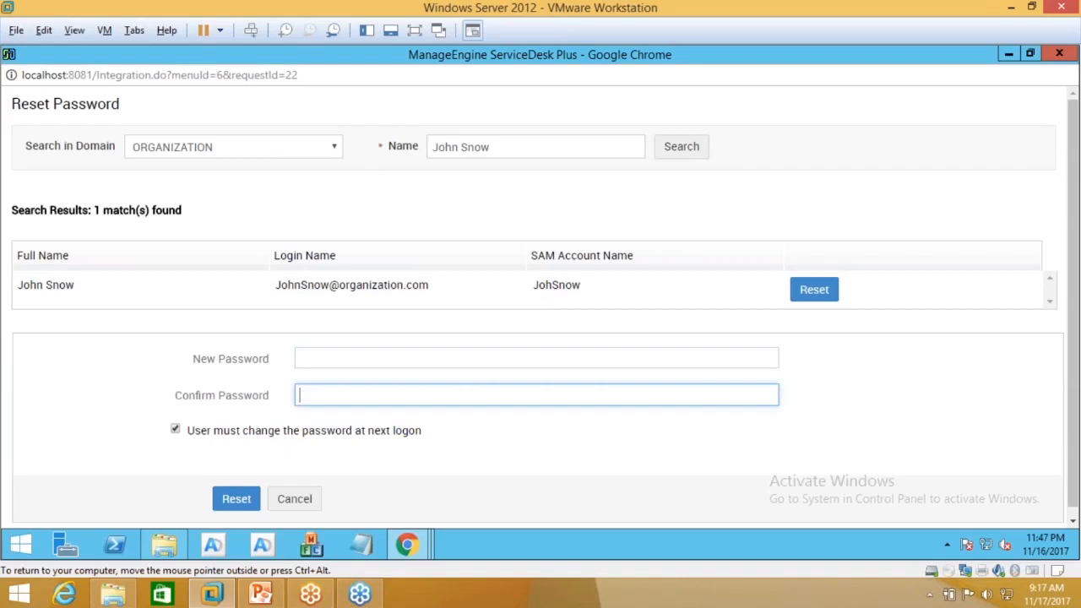
{"action": "left_click", "coordinate": [428, 354]}
{"action": "left_click", "coordinate": [429, 395]}
{"action": "left_click_drag", "start_coordinate": [185, 430], "coordinate": [422, 432]}
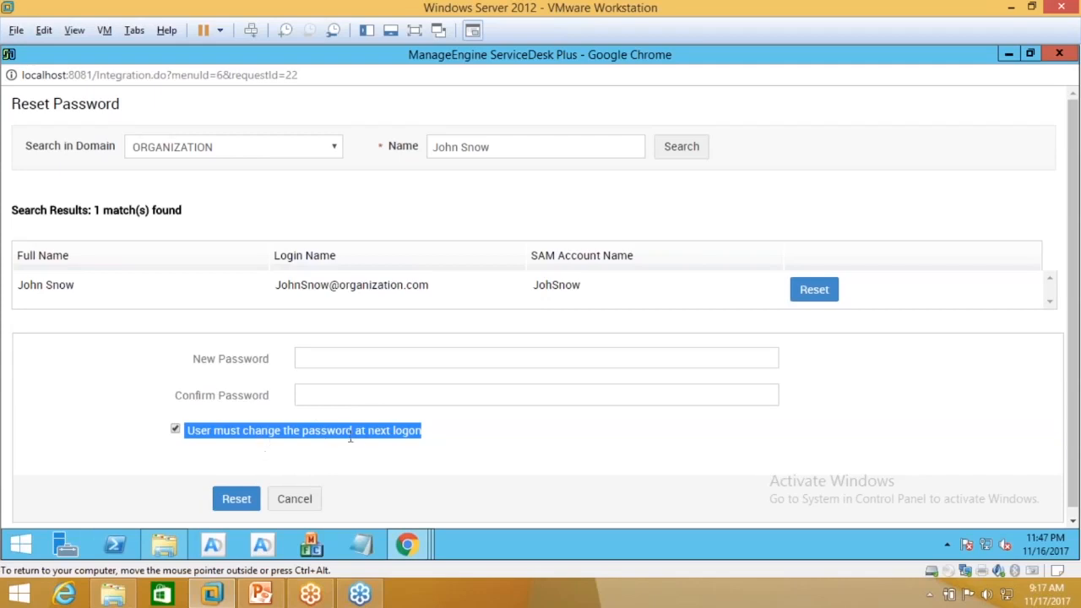
Step: Turn off the 'User must change the password at next logon' option
{"action": "left_click", "coordinate": [175, 430]}
{"action": "left_click", "coordinate": [307, 364]}
{"action": "left_click", "coordinate": [307, 398]}
{"action": "left_click_drag", "start_coordinate": [187, 429], "coordinate": [418, 432]}
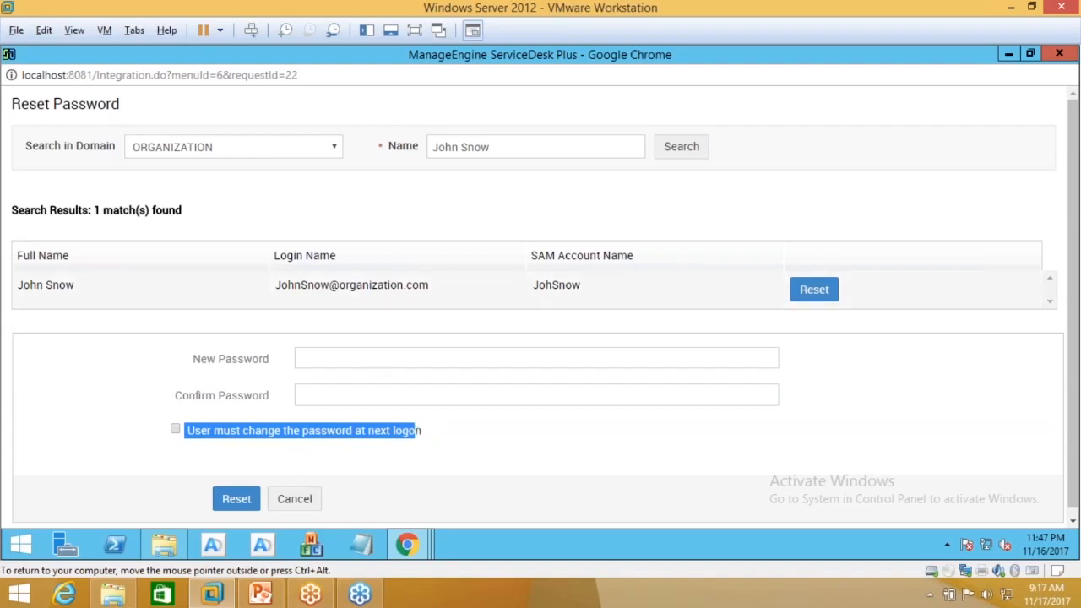
{"action": "left_click", "coordinate": [336, 394]}
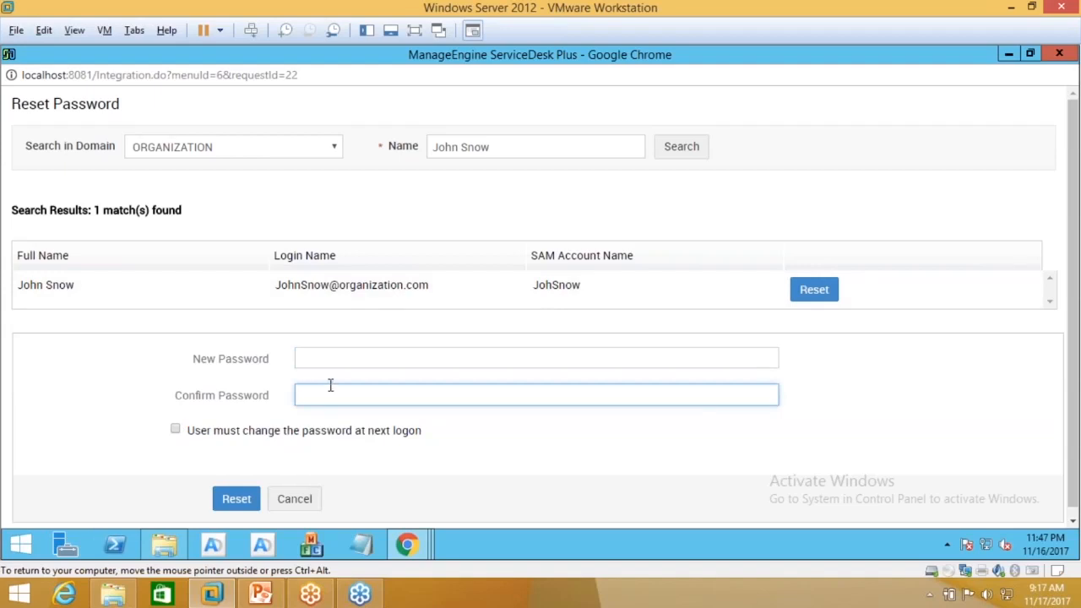
Step: Re-enable the next-logon password change requirement and minimize the Reset Password window
{"action": "left_click", "coordinate": [176, 430]}
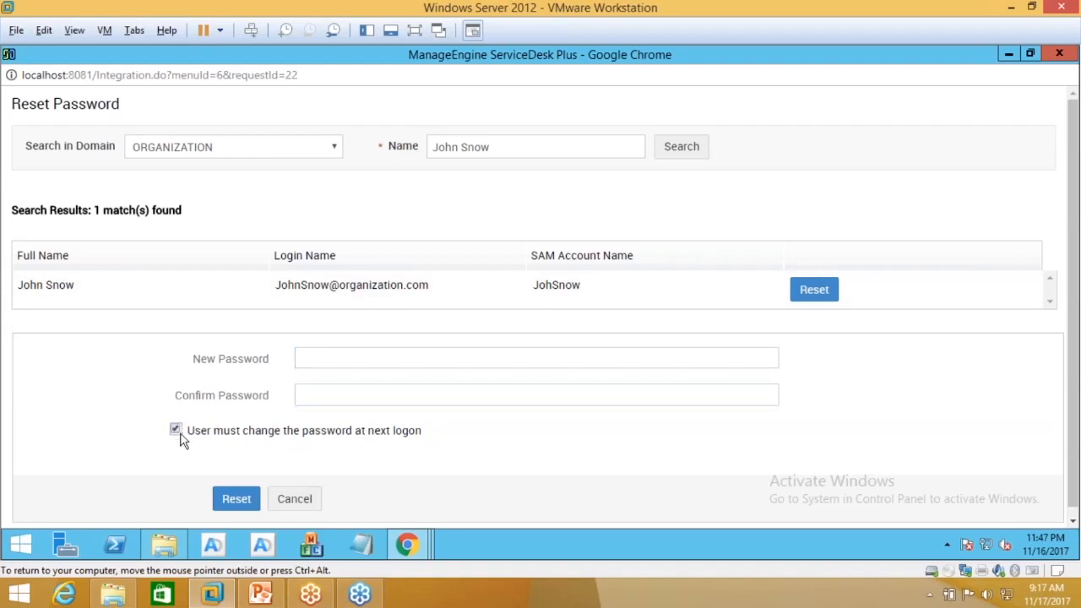
{"action": "left_click_drag", "start_coordinate": [208, 432], "coordinate": [430, 439]}
{"action": "left_click", "coordinate": [359, 365]}
{"action": "key", "text": "Tab"}
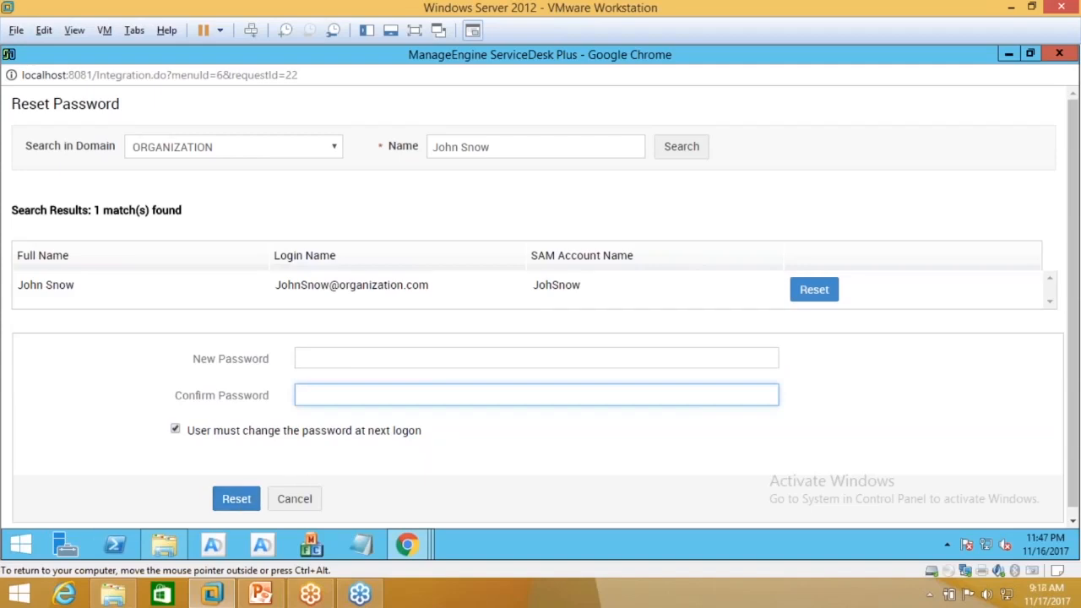
{"action": "left_click_drag", "start_coordinate": [186, 430], "coordinate": [429, 437]}
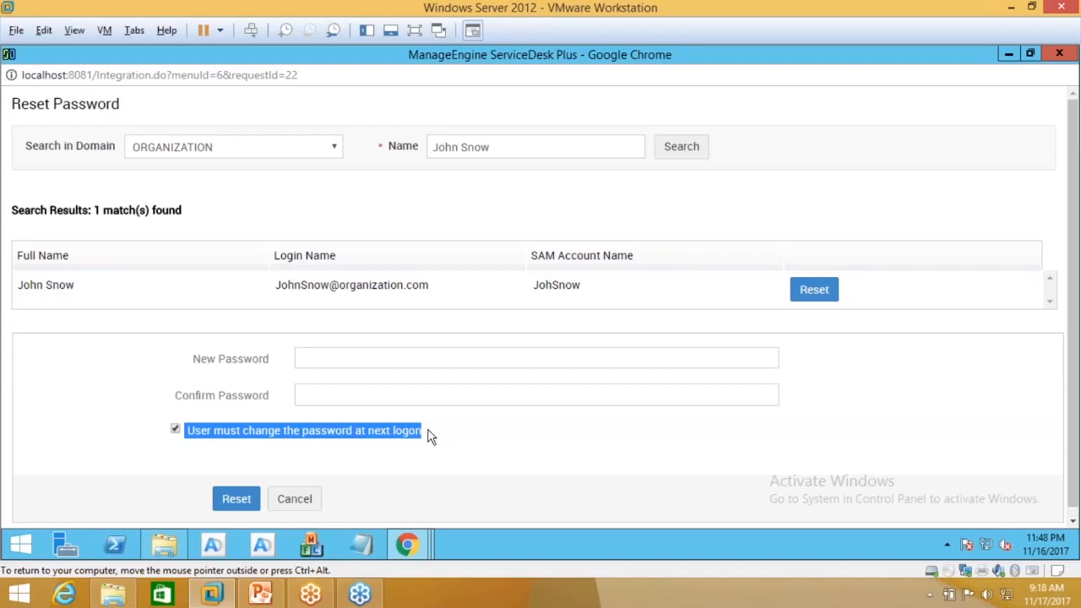
{"action": "left_click", "coordinate": [1008, 53]}
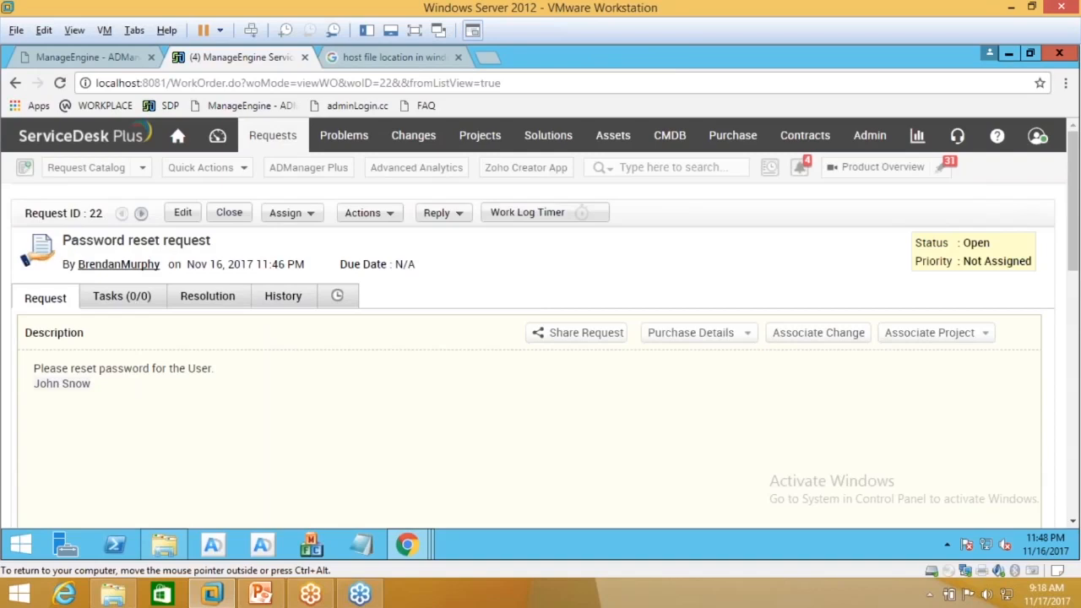
Step: Review request 22's Actions options, then bring the PowerPoint integration presentation forward at slide 10
{"action": "left_click", "coordinate": [400, 214]}
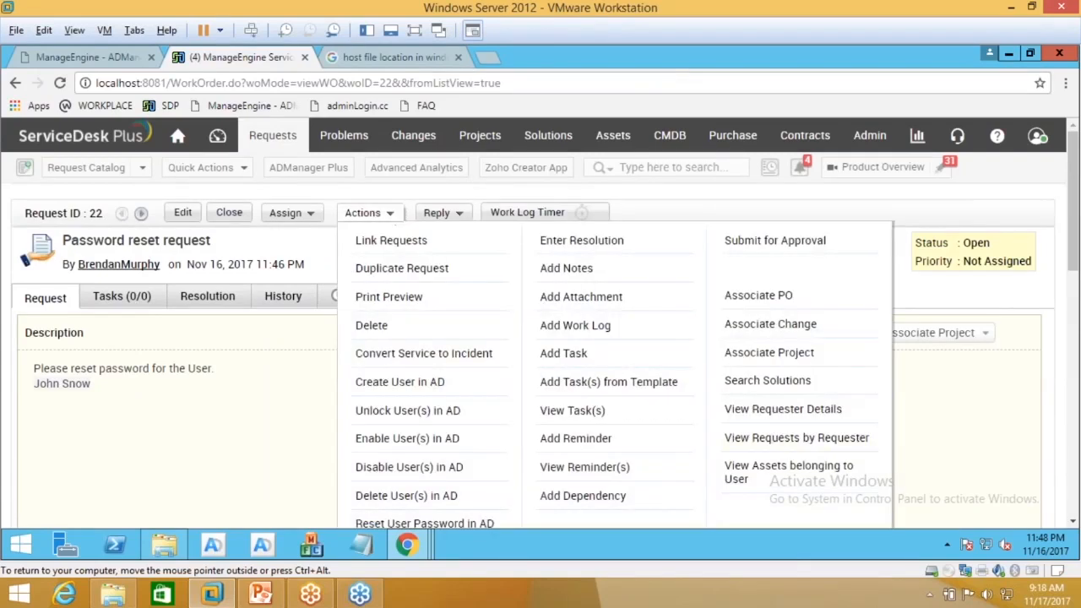
{"action": "scroll", "coordinate": [419, 436], "scroll_direction": "down", "scroll_amount": 1}
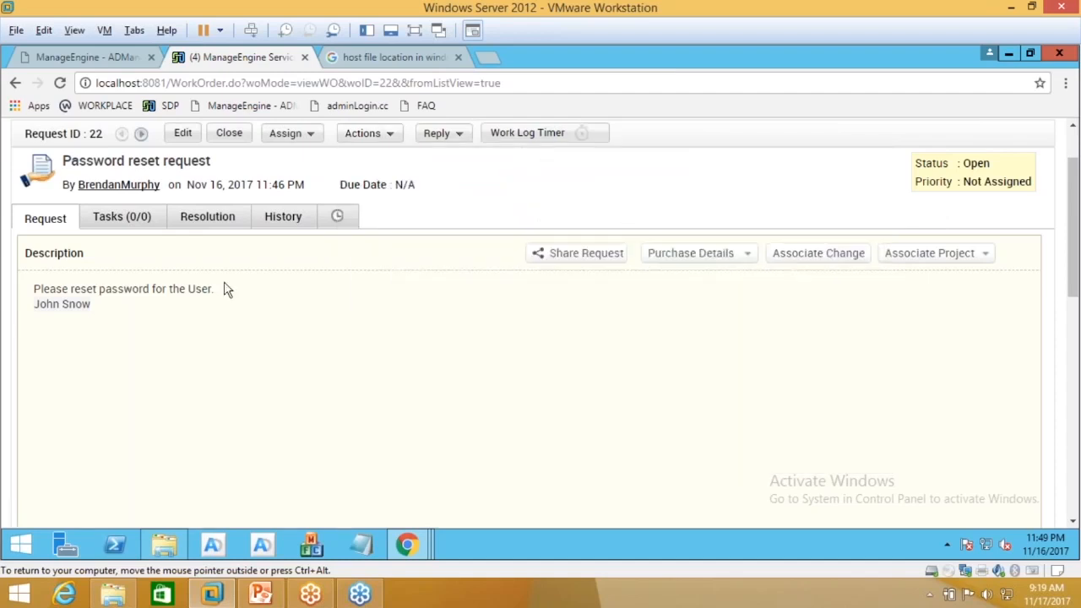
{"action": "left_click", "coordinate": [387, 137]}
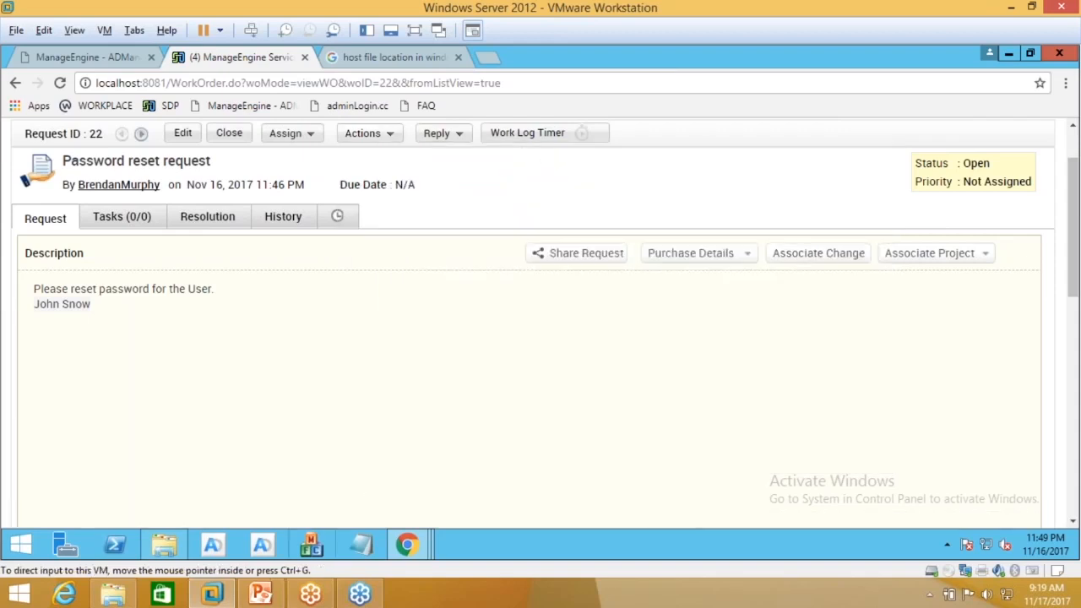
{"action": "left_click", "coordinate": [261, 595]}
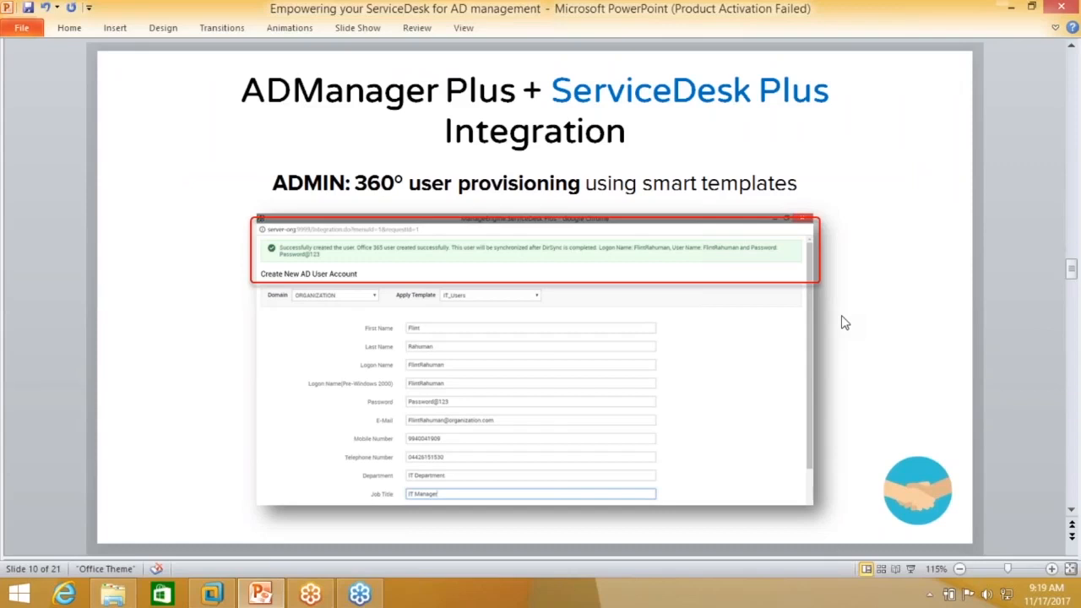
Step: Advance to slide 12 on end users requesting password reset and account unlock
{"action": "scroll", "coordinate": [845, 323], "scroll_direction": "down", "scroll_amount": 1}
{"action": "scroll", "coordinate": [534, 296], "scroll_direction": "down", "scroll_amount": 1}
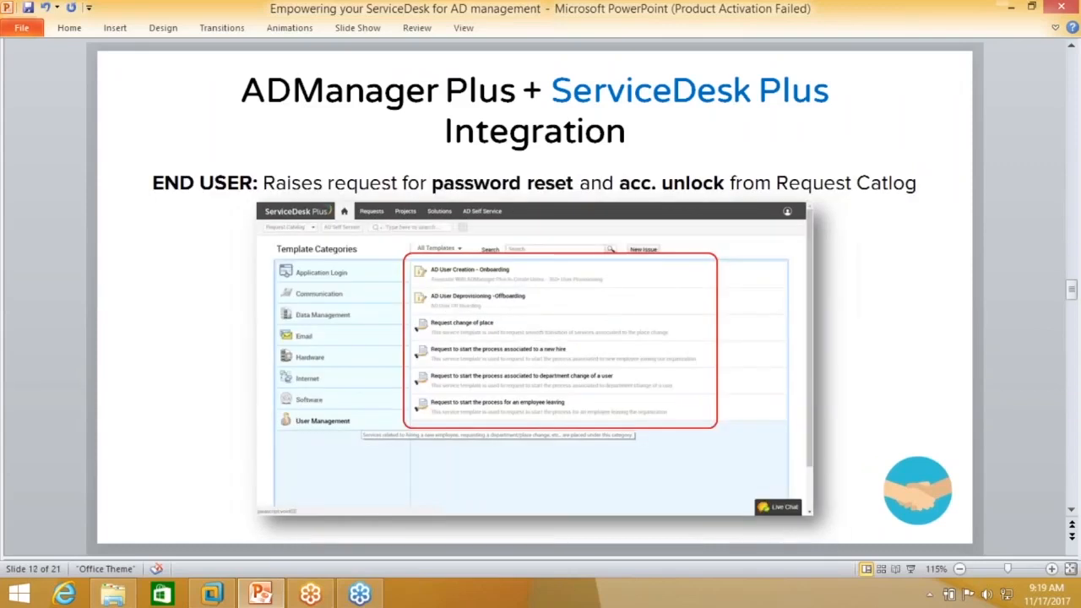
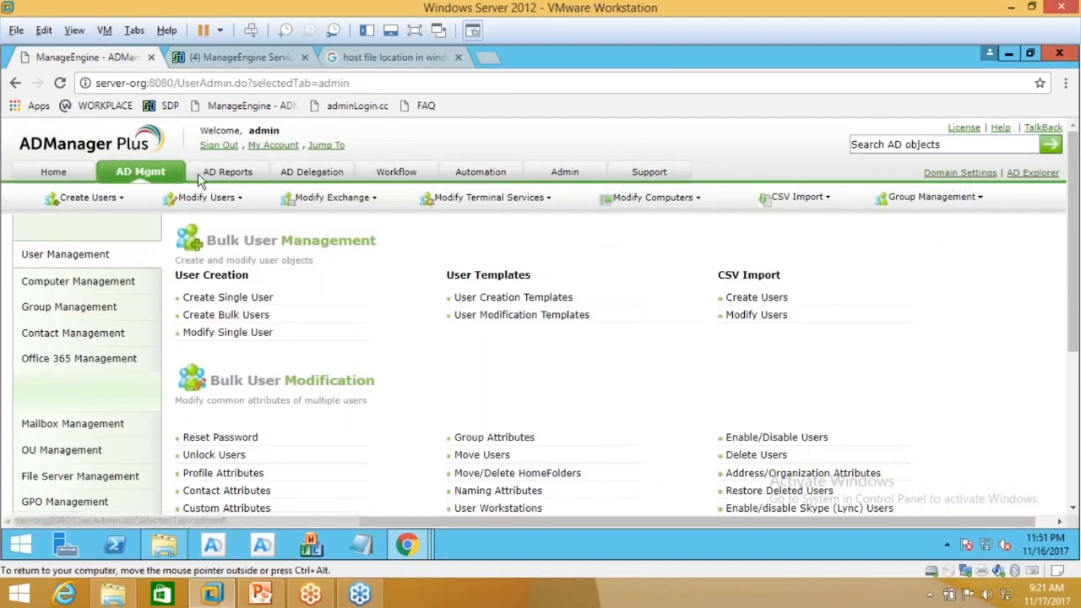
Step: Open the Help Desk Audit Report under the AD Delegation tab
{"action": "left_click", "coordinate": [312, 172]}
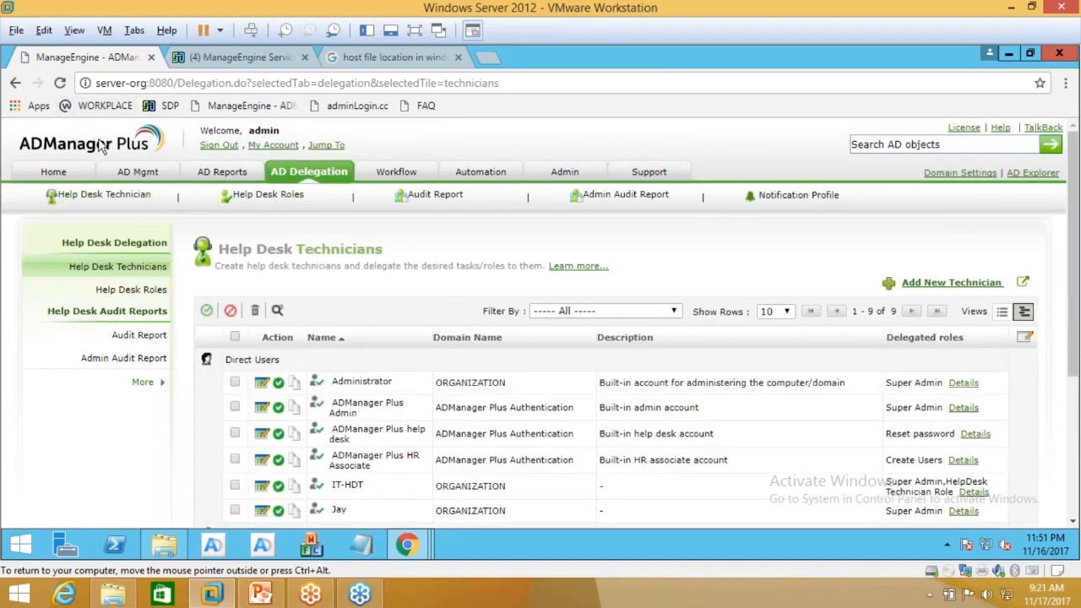
{"action": "left_click", "coordinate": [123, 337]}
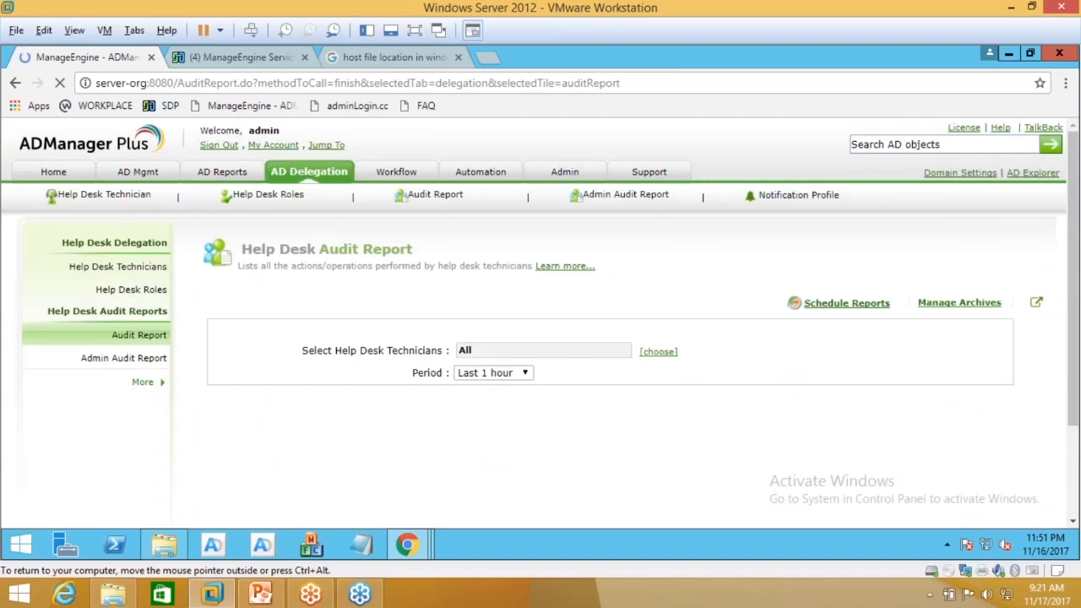
Step: Run the help desk audit report for the Last 30 Days and highlight the first object name
{"action": "scroll", "coordinate": [540, 322], "scroll_direction": "down", "scroll_amount": 1}
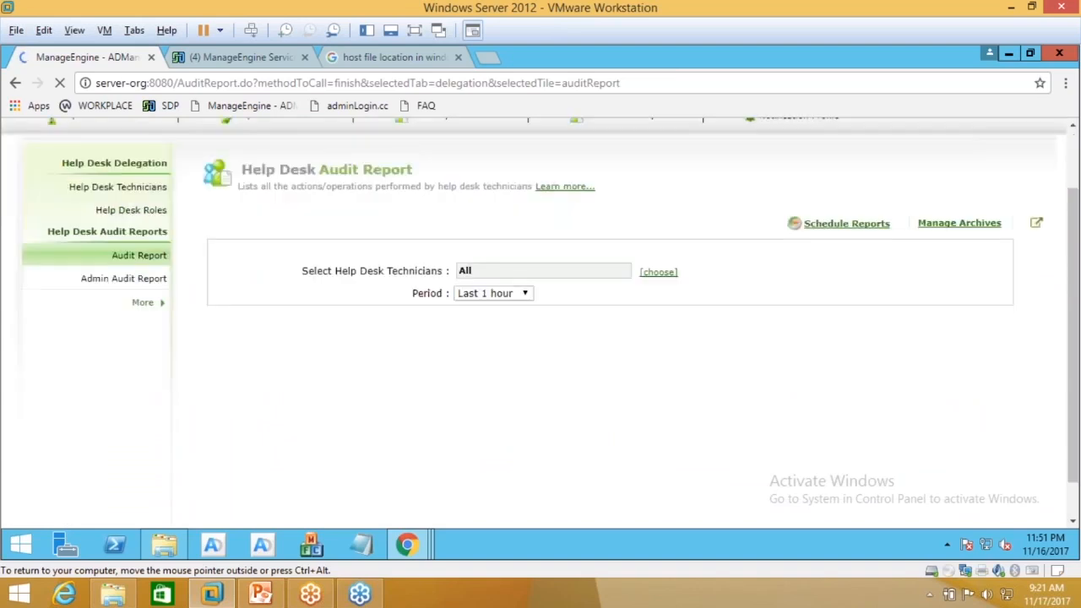
{"action": "left_click", "coordinate": [511, 296]}
{"action": "left_click", "coordinate": [564, 295]}
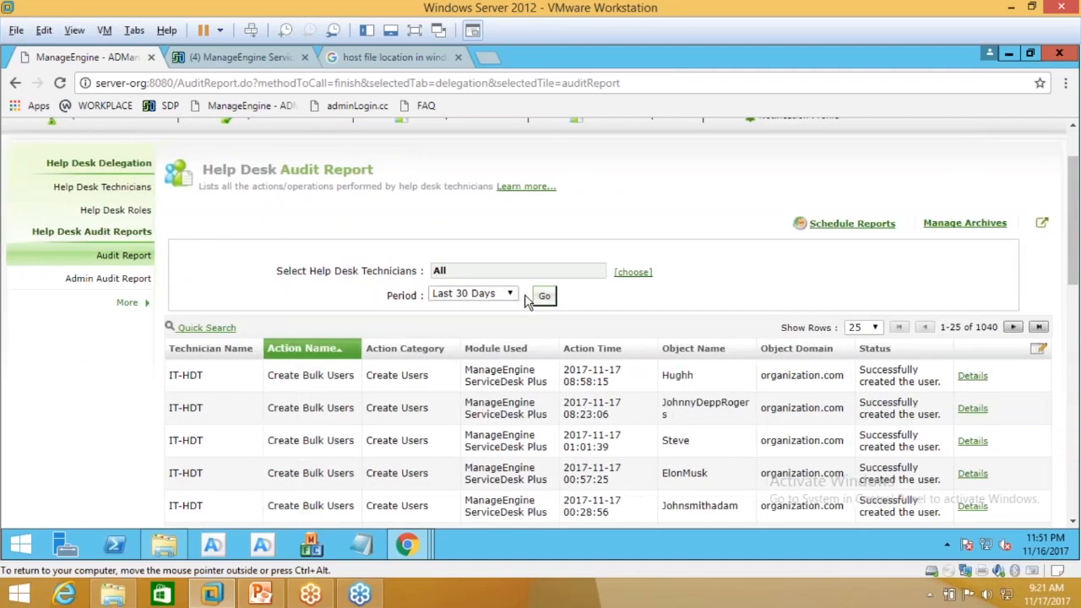
{"action": "scroll", "coordinate": [525, 299], "scroll_direction": "down", "scroll_amount": 1}
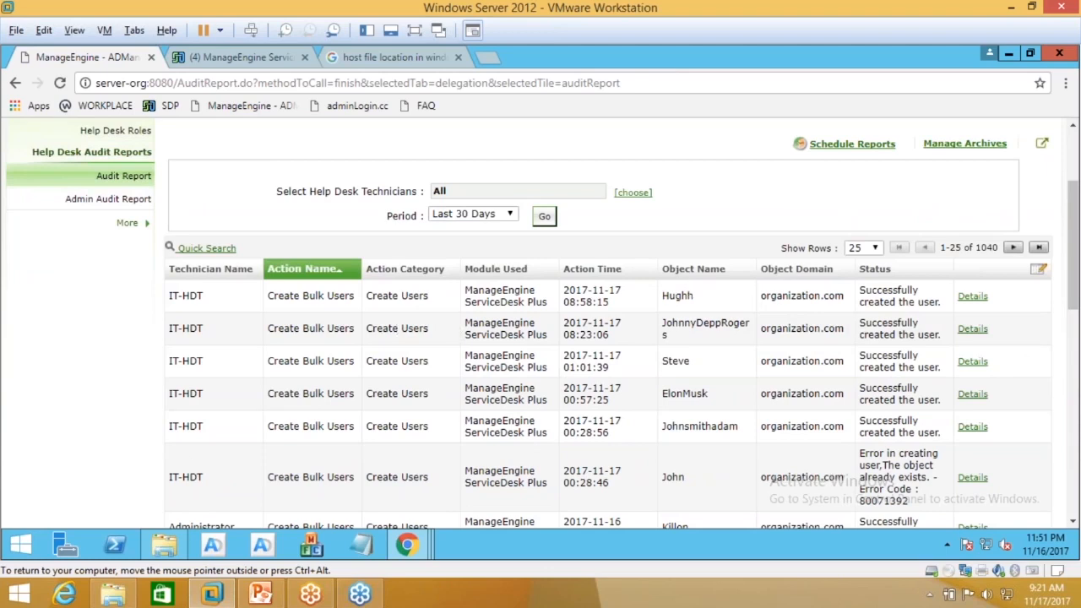
{"action": "left_click_drag", "start_coordinate": [694, 296], "coordinate": [669, 296]}
Step: Review the properties of the latest Create Bulk Users action, then close the popup
{"action": "left_click", "coordinate": [962, 294]}
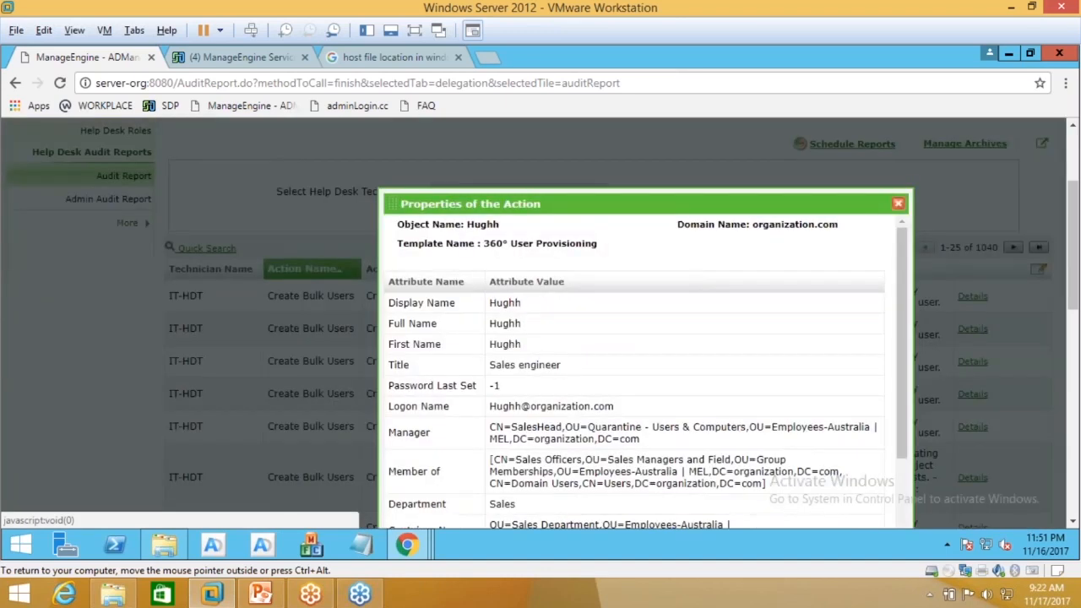
{"action": "scroll", "coordinate": [591, 314], "scroll_direction": "down", "scroll_amount": 3}
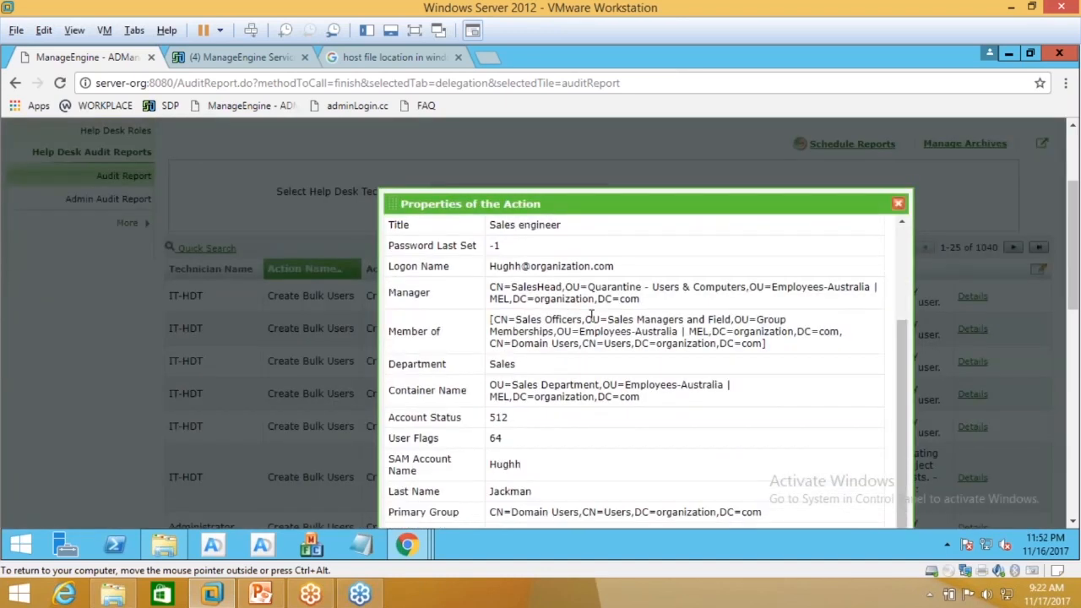
{"action": "scroll", "coordinate": [560, 370], "scroll_direction": "down", "scroll_amount": 1}
{"action": "scroll", "coordinate": [560, 370], "scroll_direction": "up", "scroll_amount": 2}
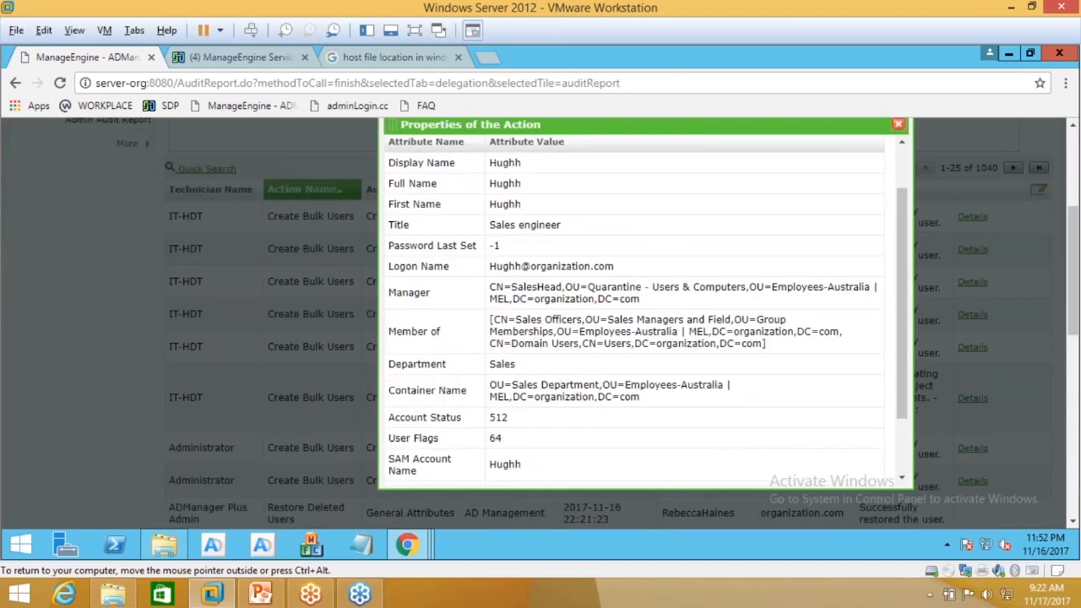
{"action": "scroll", "coordinate": [633, 304], "scroll_direction": "down", "scroll_amount": 2}
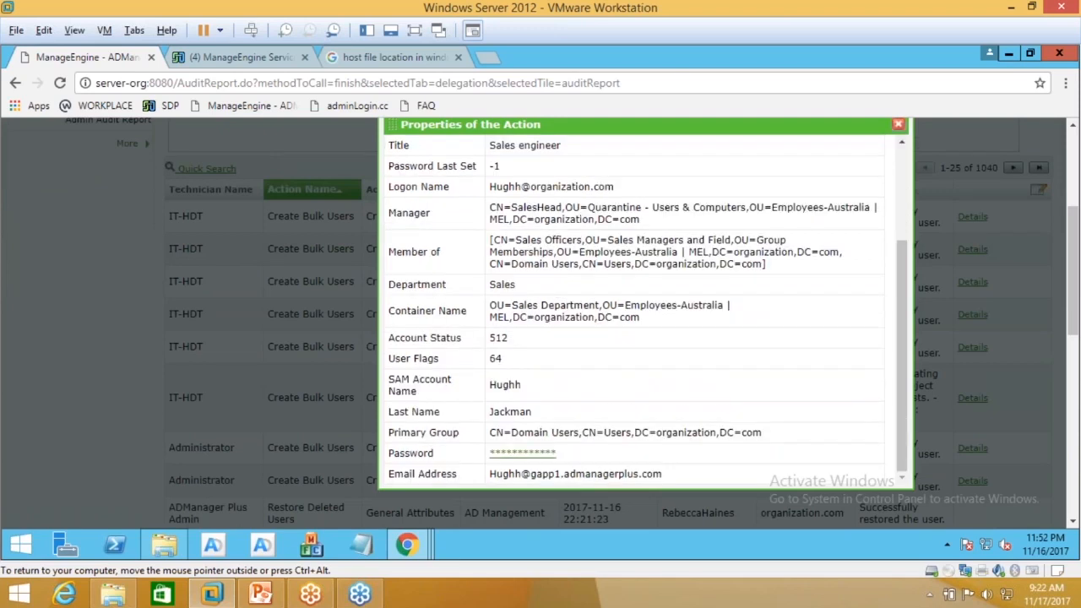
{"action": "left_click", "coordinate": [898, 124]}
Step: Select the report's table rows, clear the selection, and scroll back to the top
{"action": "left_click_drag", "start_coordinate": [169, 207], "coordinate": [844, 481]}
{"action": "scroll", "coordinate": [925, 498], "scroll_direction": "down", "scroll_amount": 2}
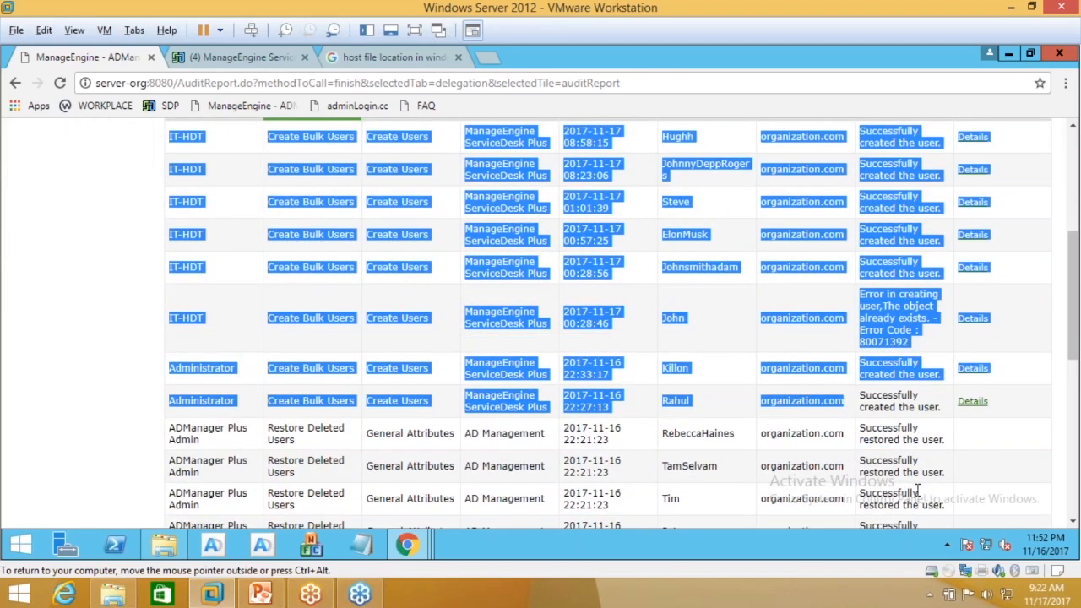
{"action": "scroll", "coordinate": [915, 485], "scroll_direction": "up", "scroll_amount": 3}
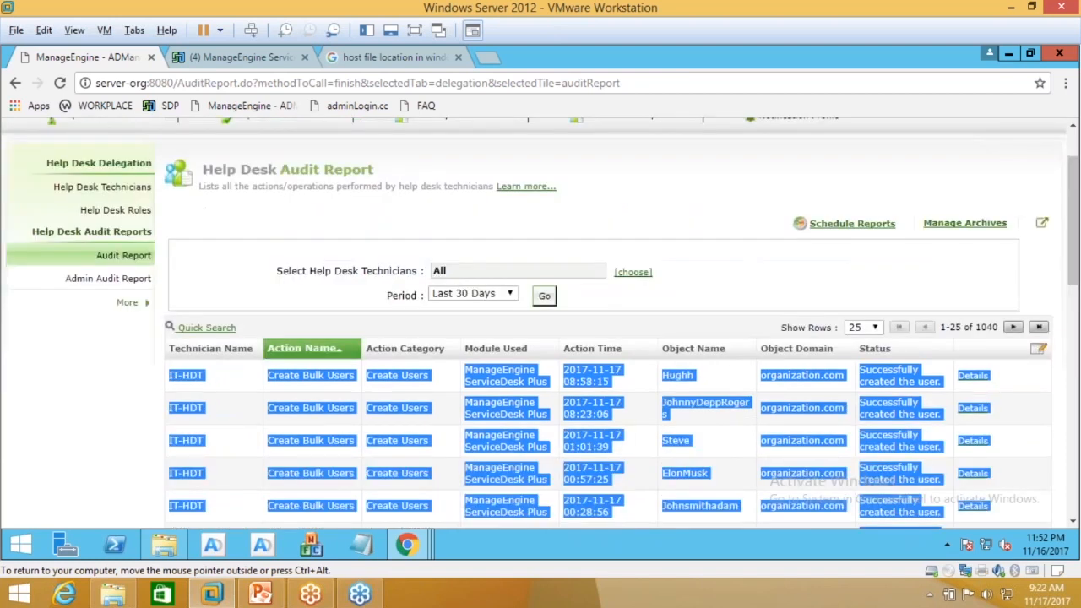
{"action": "left_click", "coordinate": [170, 382]}
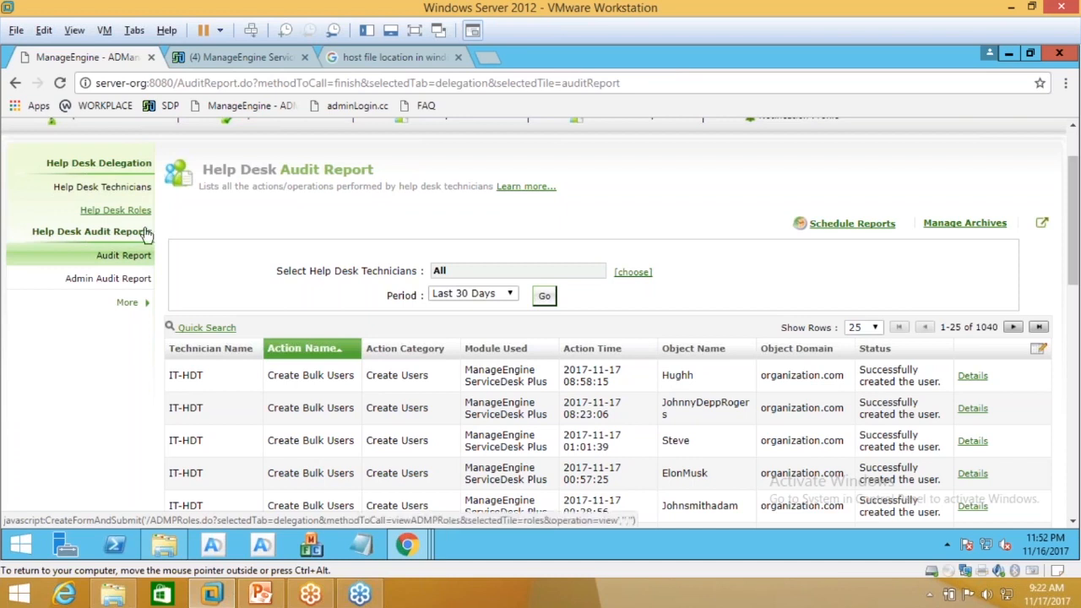
{"action": "scroll", "coordinate": [249, 406], "scroll_direction": "up", "scroll_amount": 2}
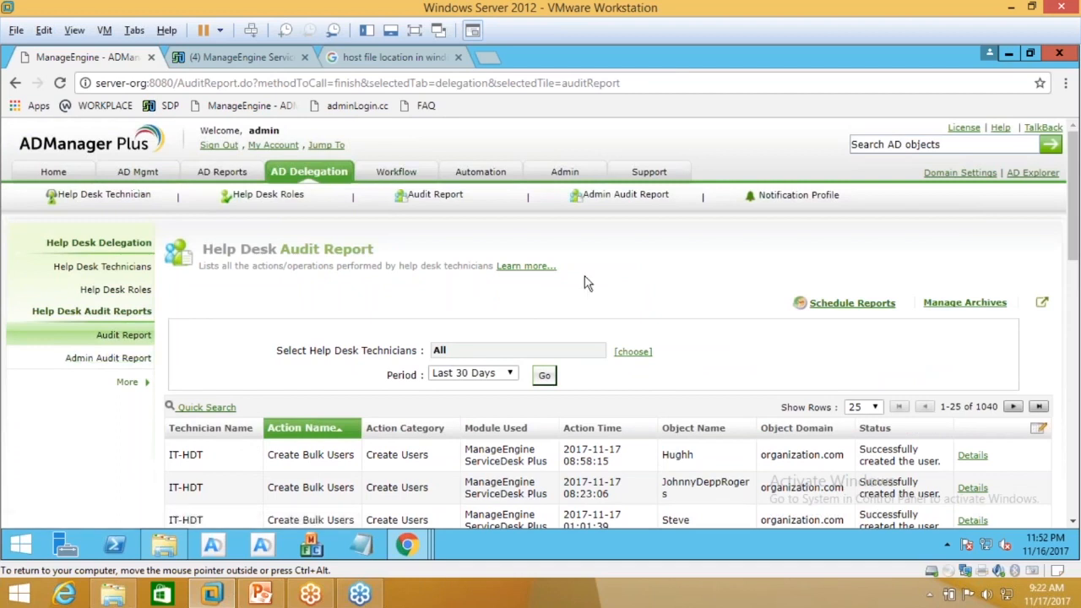
Step: Scroll through the Help Desk Roles table, then go back to Help Desk Technicians
{"action": "left_click", "coordinate": [115, 290]}
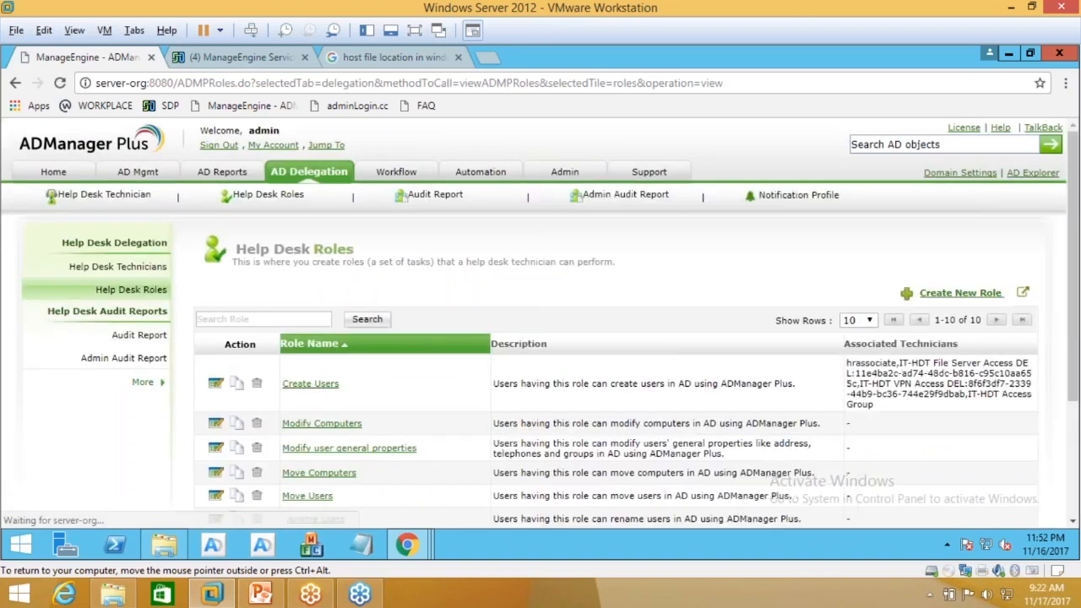
{"action": "scroll", "coordinate": [540, 338], "scroll_direction": "down", "scroll_amount": 1}
{"action": "scroll", "coordinate": [292, 481], "scroll_direction": "down", "scroll_amount": 1}
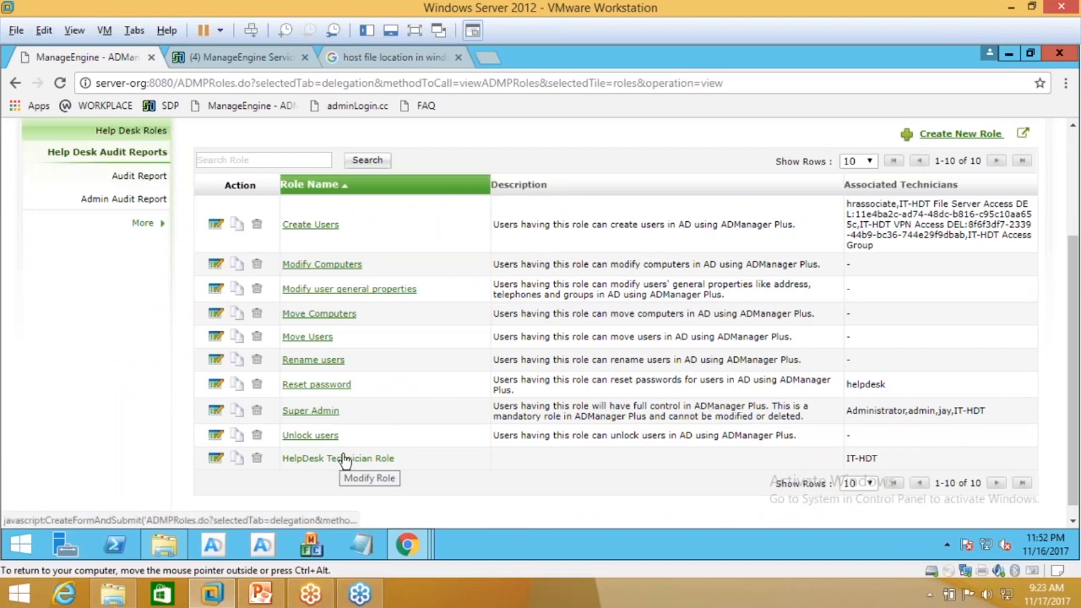
{"action": "scroll", "coordinate": [137, 157], "scroll_direction": "up", "scroll_amount": 2}
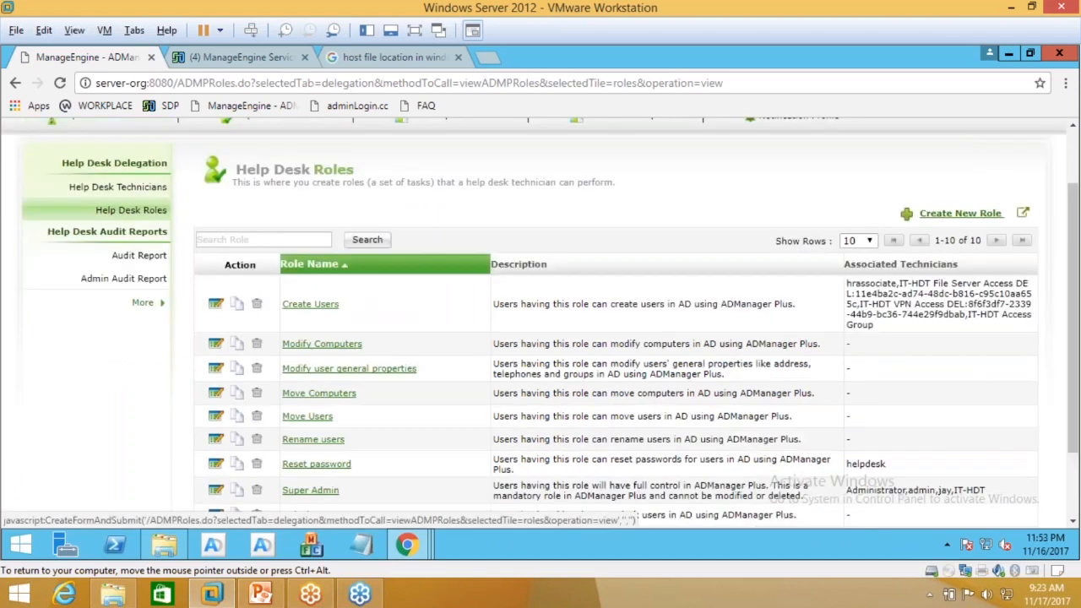
{"action": "left_click", "coordinate": [119, 267]}
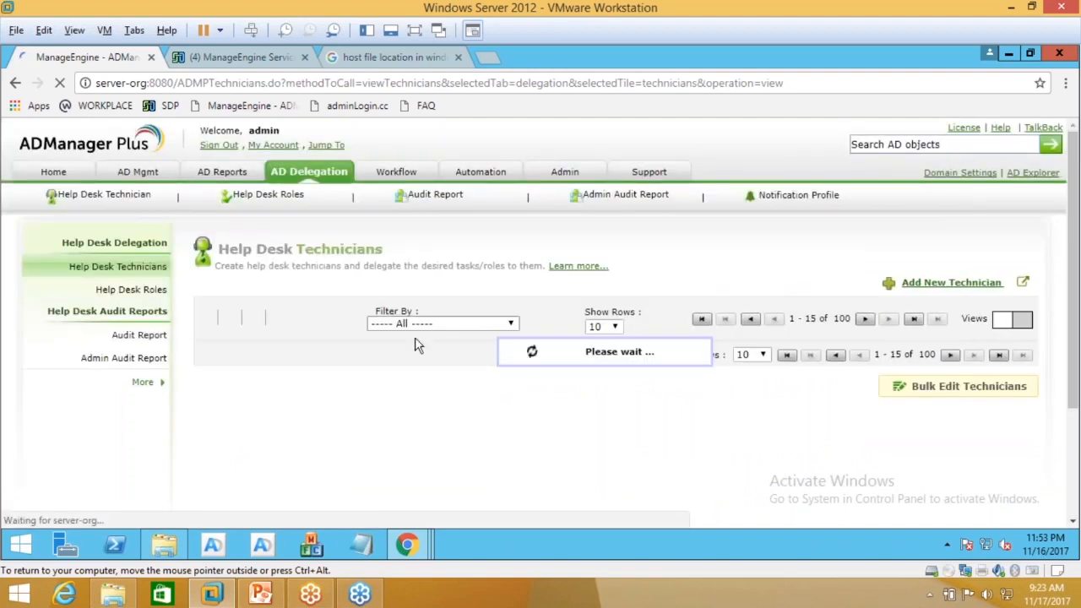
Step: Review a technician's roles in Modify Help Desk Technician, then return to the Home dashboard
{"action": "scroll", "coordinate": [414, 338], "scroll_direction": "down", "scroll_amount": 2}
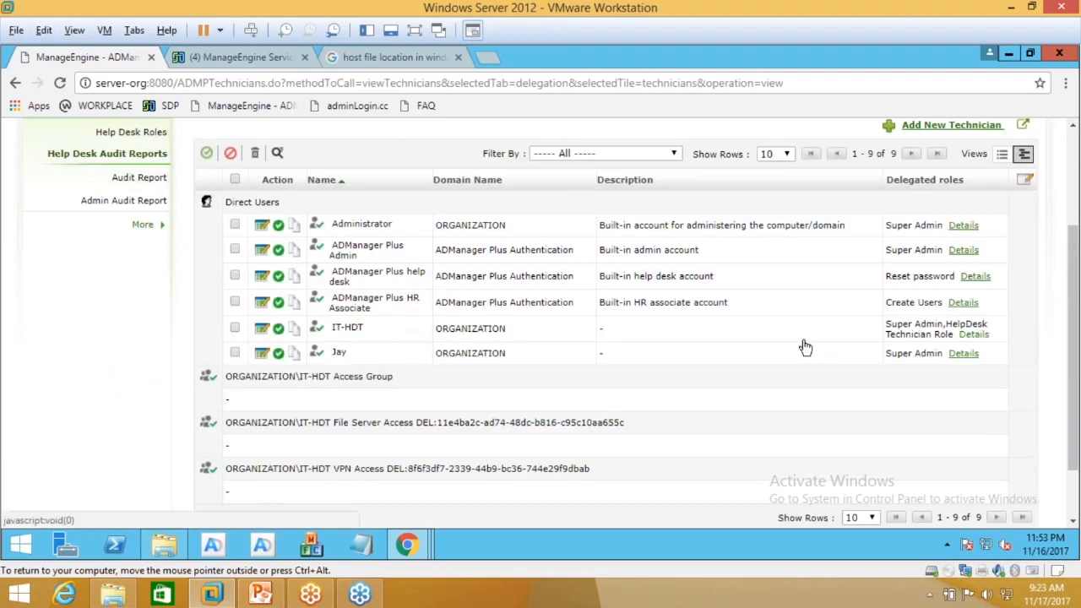
{"action": "left_click", "coordinate": [262, 354]}
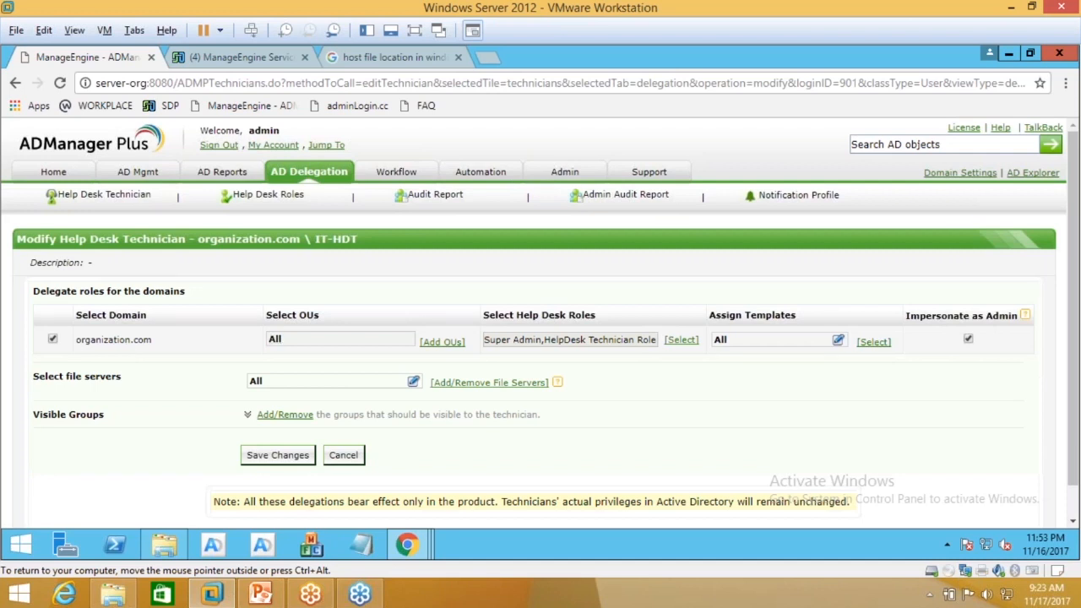
{"action": "scroll", "coordinate": [110, 399], "scroll_direction": "down", "scroll_amount": 1}
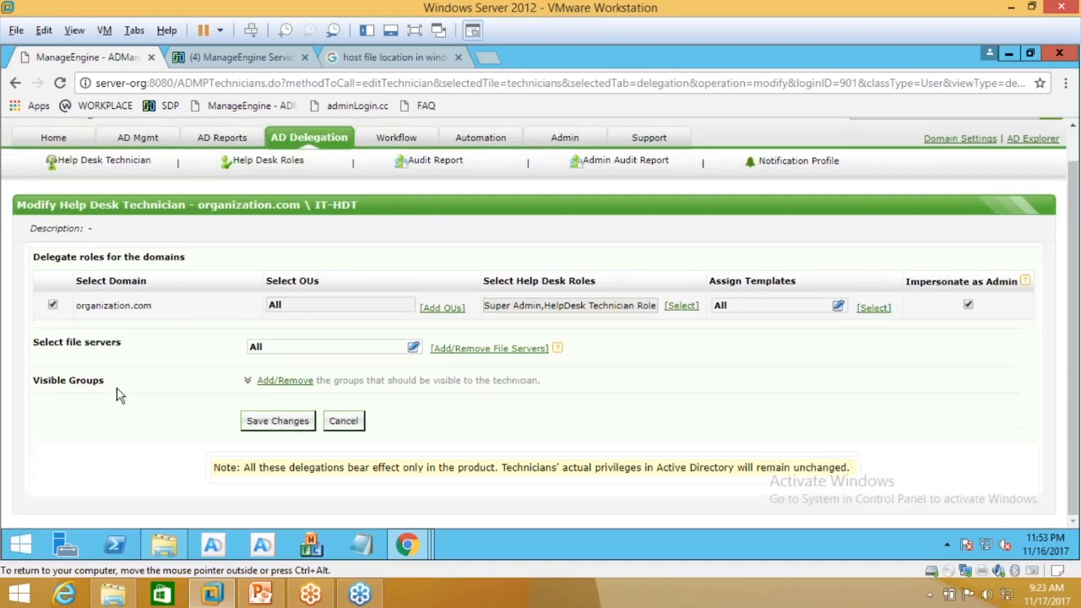
{"action": "left_click_drag", "start_coordinate": [359, 205], "coordinate": [304, 204]}
{"action": "scroll", "coordinate": [305, 216], "scroll_direction": "up", "scroll_amount": 1}
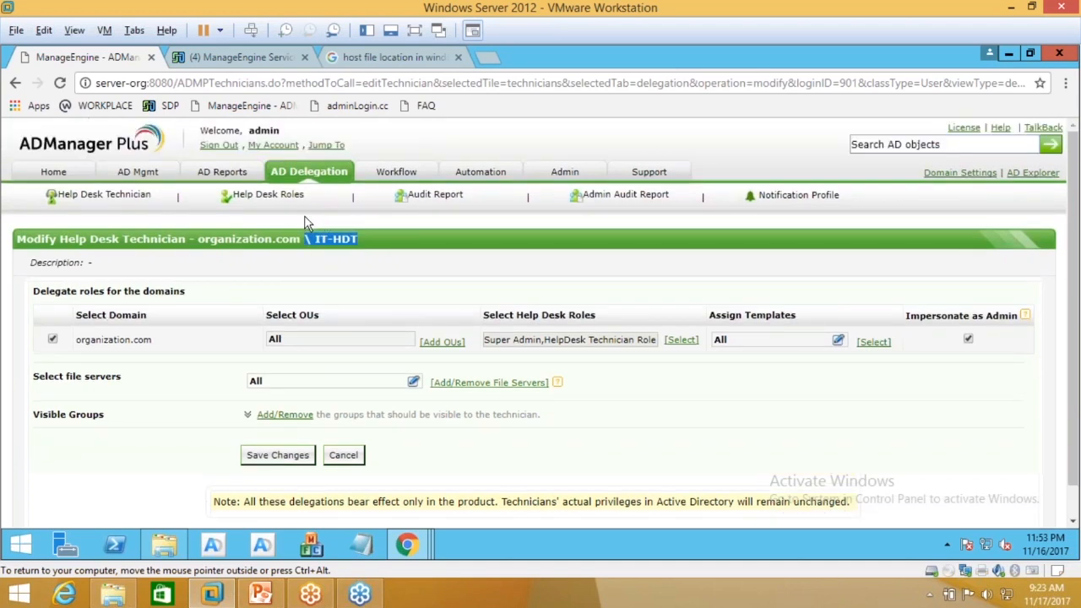
{"action": "left_click", "coordinate": [53, 175]}
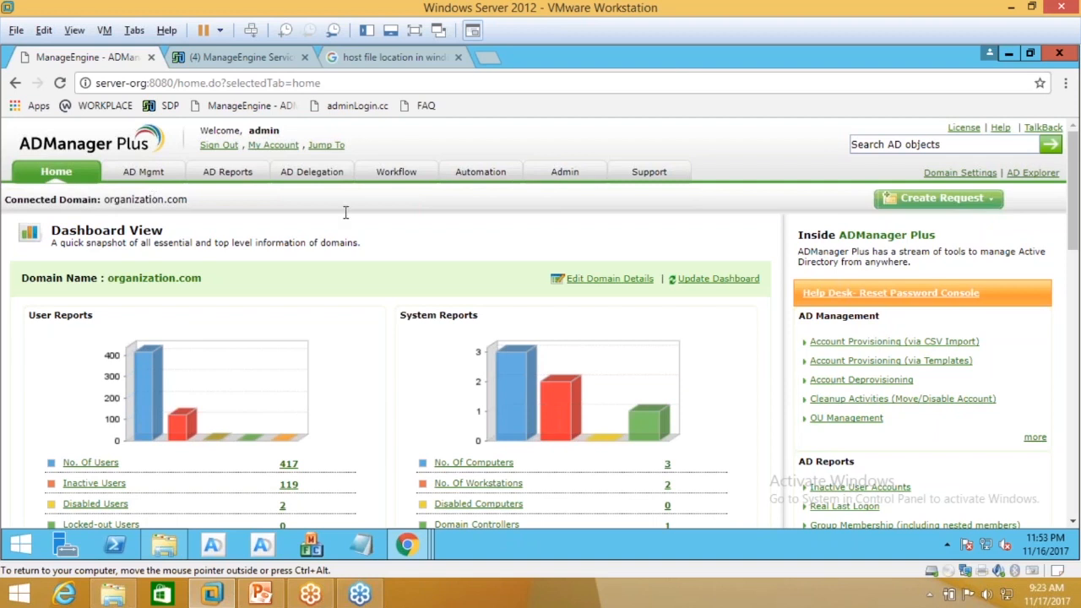
{"action": "left_click", "coordinate": [480, 171]}
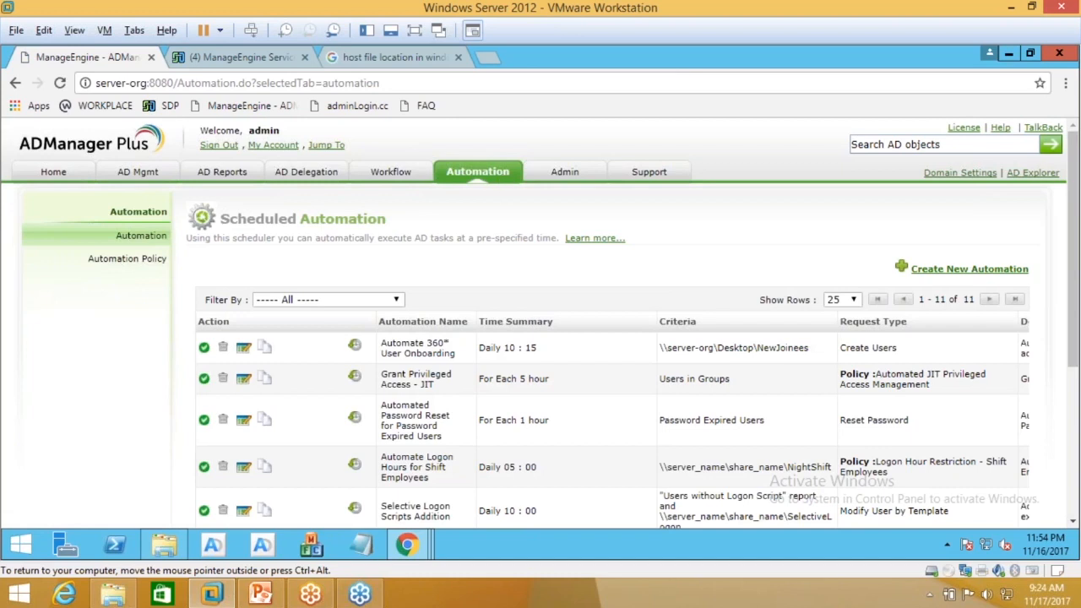
{"action": "scroll", "coordinate": [448, 346], "scroll_direction": "down", "scroll_amount": 2}
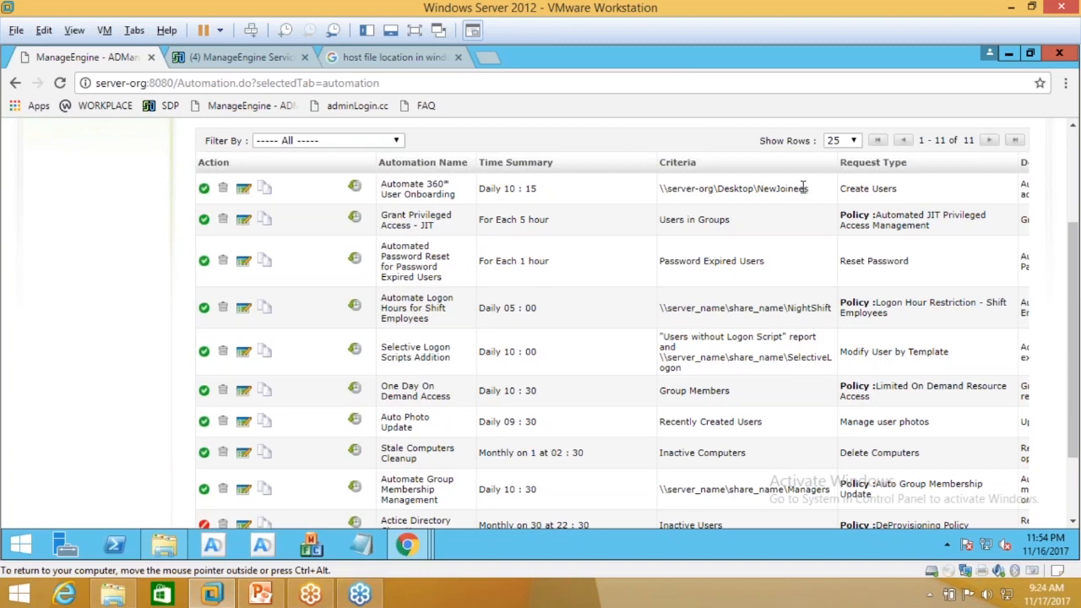
{"action": "left_click_drag", "start_coordinate": [768, 189], "coordinate": [805, 189]}
{"action": "scroll", "coordinate": [642, 253], "scroll_direction": "down", "scroll_amount": 2}
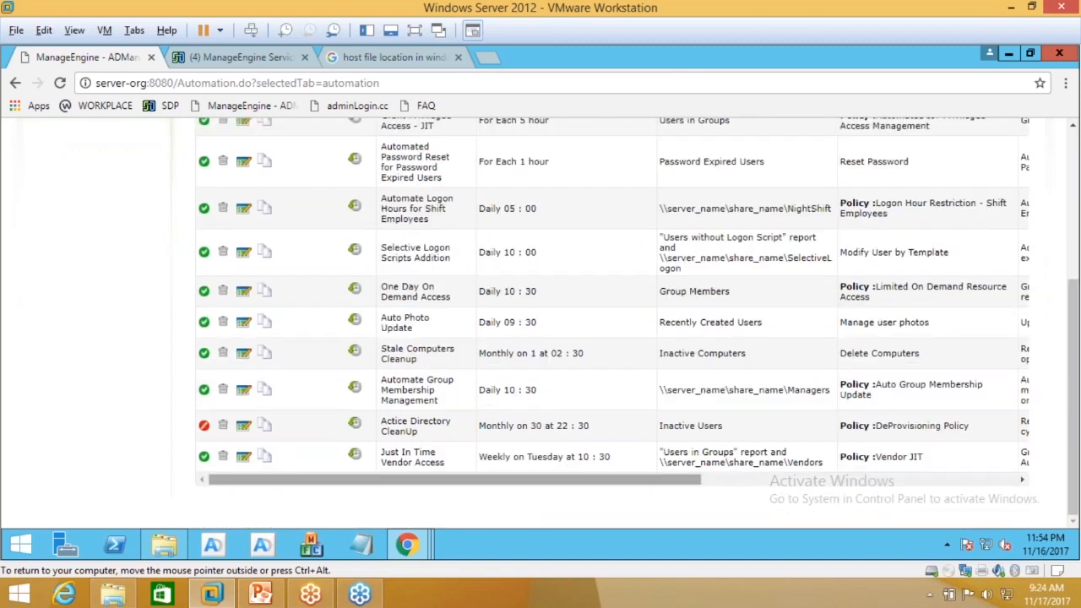
{"action": "left_click_drag", "start_coordinate": [638, 472], "coordinate": [874, 473]}
{"action": "scroll", "coordinate": [874, 473], "scroll_direction": "up", "scroll_amount": 4}
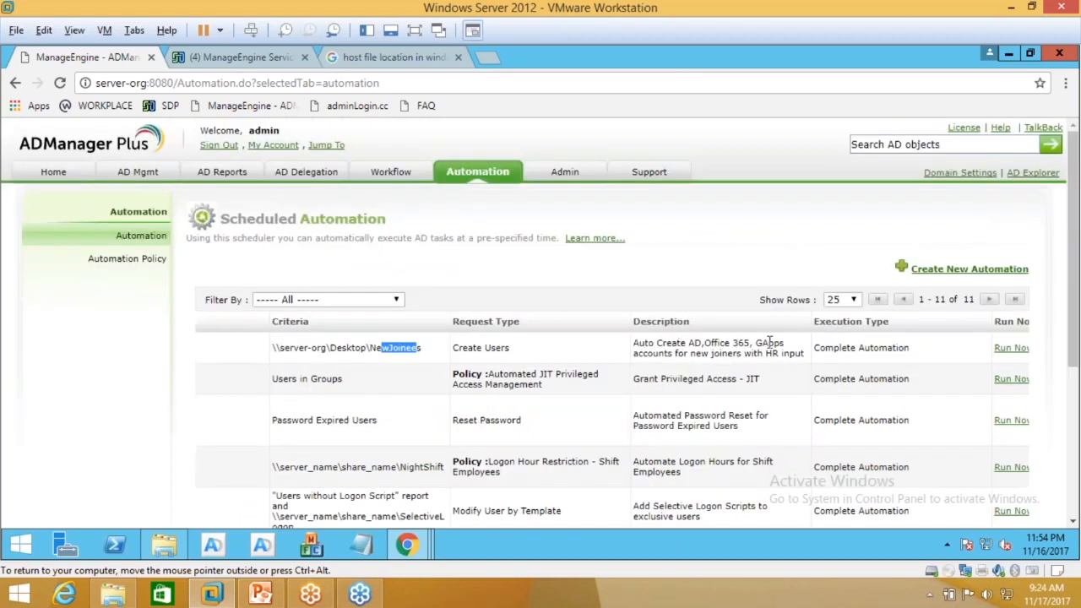
{"action": "scroll", "coordinate": [770, 341], "scroll_direction": "down", "scroll_amount": 1}
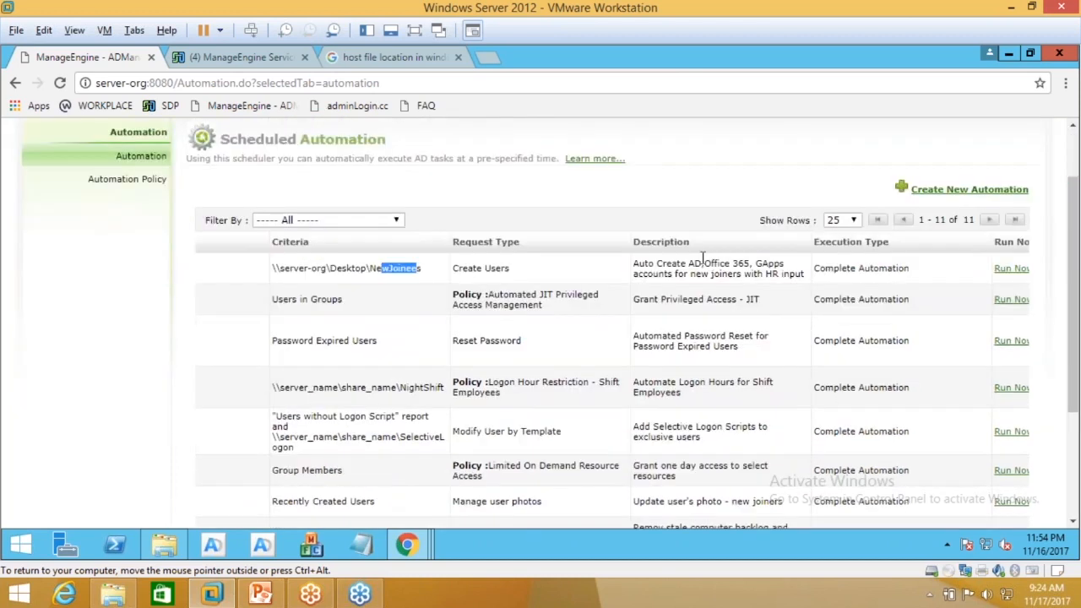
{"action": "scroll", "coordinate": [702, 257], "scroll_direction": "down", "scroll_amount": 1}
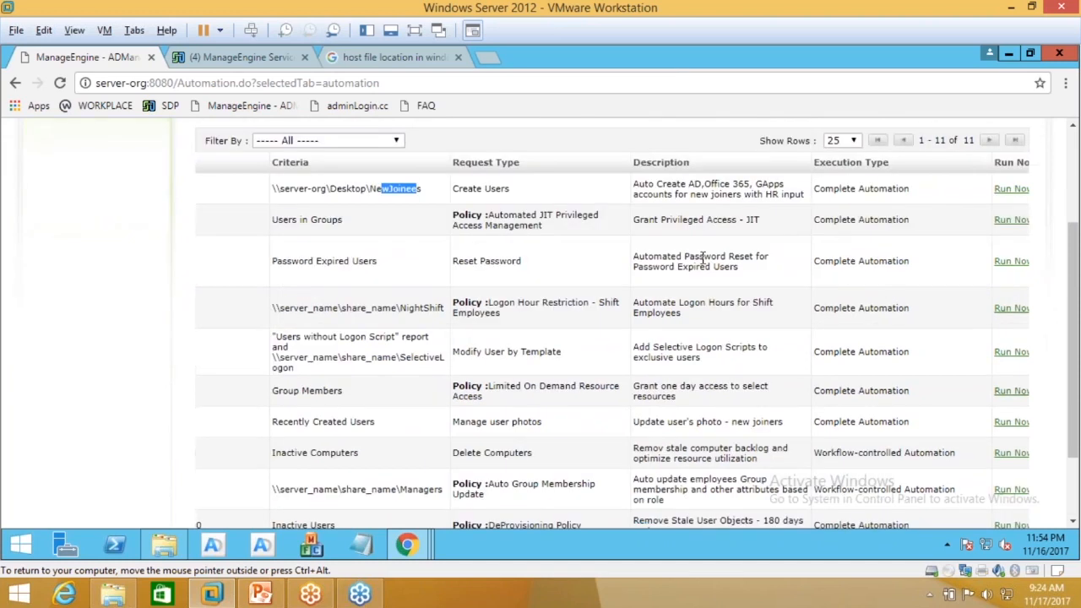
{"action": "scroll", "coordinate": [702, 258], "scroll_direction": "down", "scroll_amount": 1}
{"action": "left_click_drag", "start_coordinate": [702, 483], "coordinate": [338, 457]}
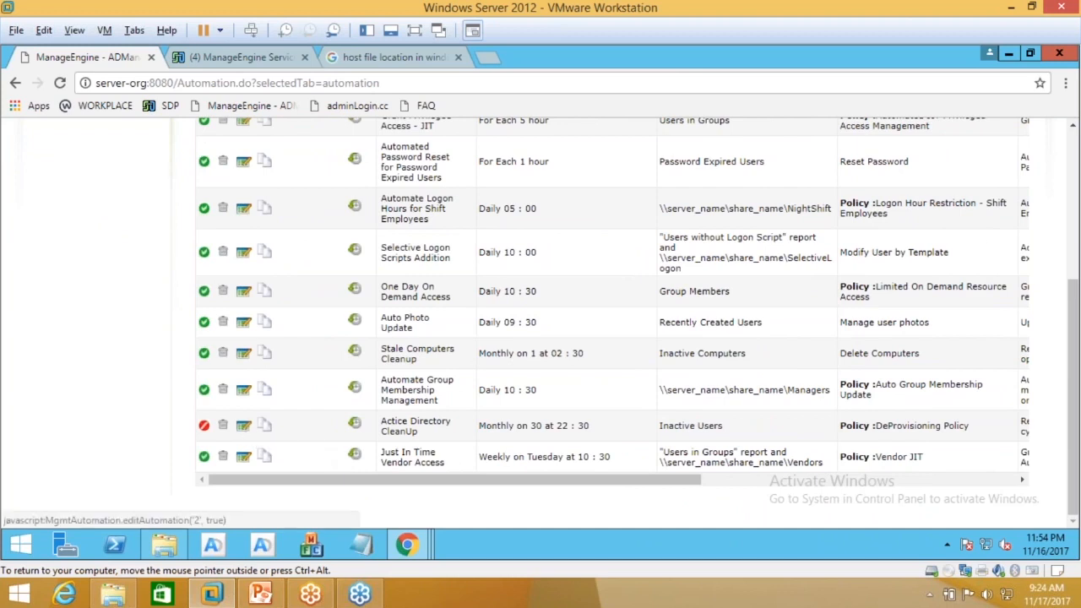
{"action": "scroll", "coordinate": [184, 292], "scroll_direction": "up", "scroll_amount": 4}
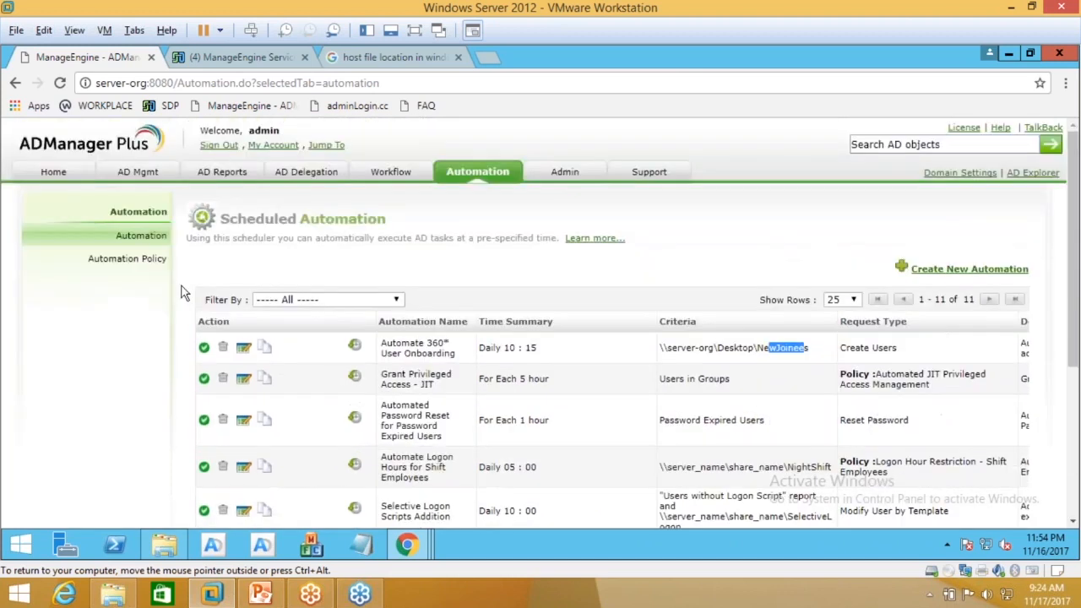
Step: Open the DeProvisioning Policy from Automation Policy and scroll through its instant and successive tasks
{"action": "left_click", "coordinate": [127, 258]}
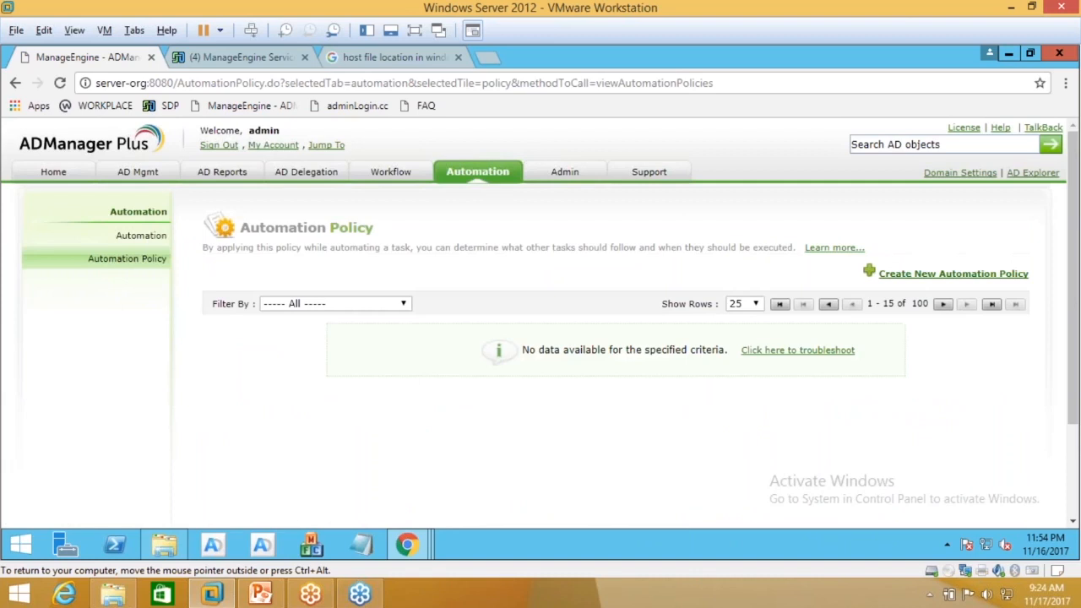
{"action": "scroll", "coordinate": [262, 326], "scroll_direction": "down", "scroll_amount": 1}
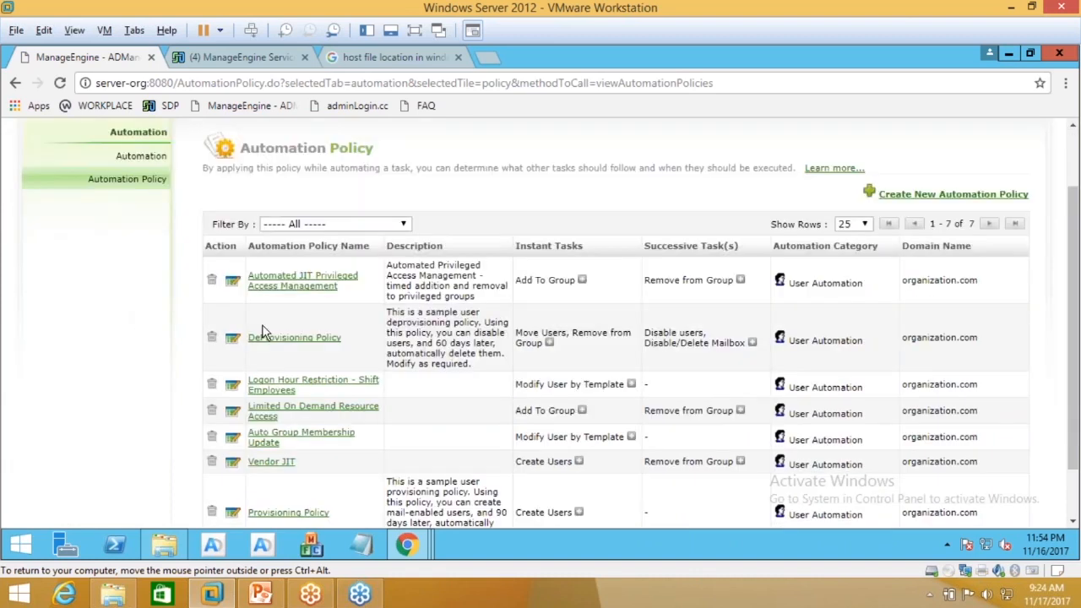
{"action": "left_click", "coordinate": [295, 341]}
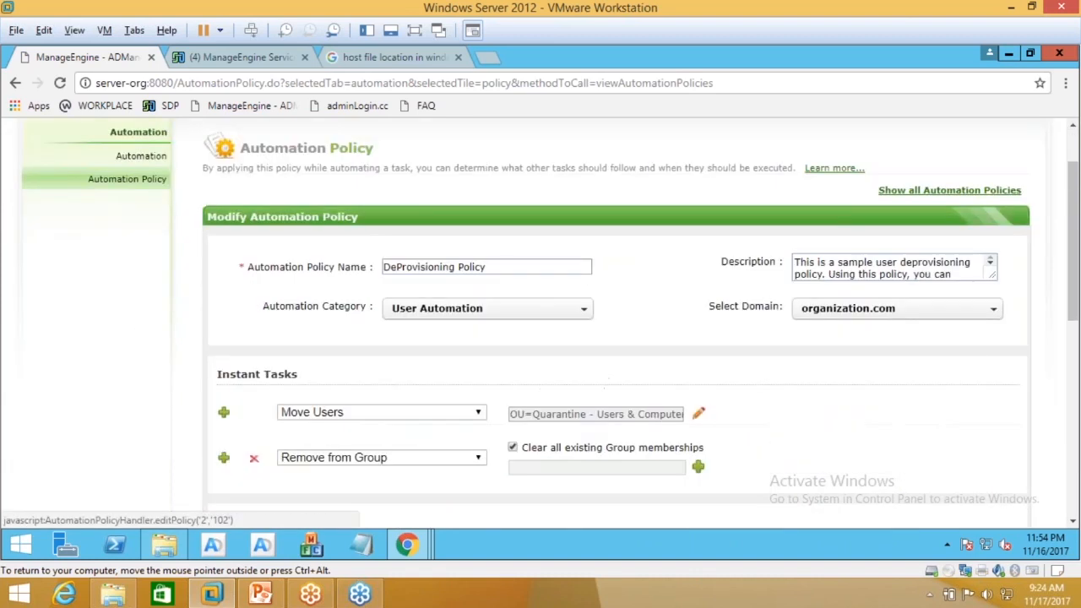
{"action": "scroll", "coordinate": [798, 292], "scroll_direction": "down", "scroll_amount": 2}
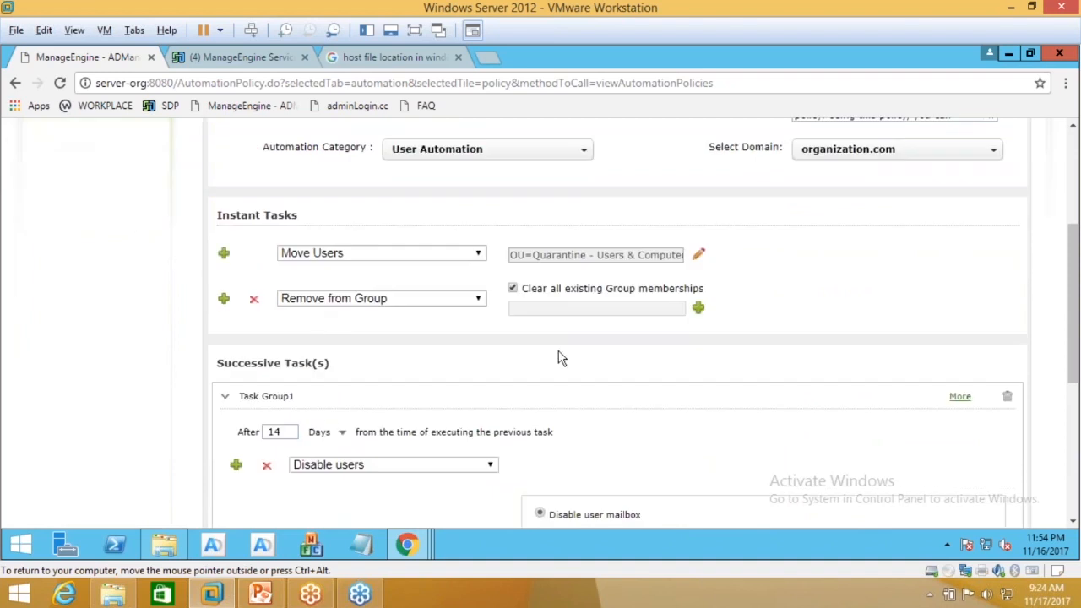
{"action": "scroll", "coordinate": [325, 412], "scroll_direction": "down", "scroll_amount": 2}
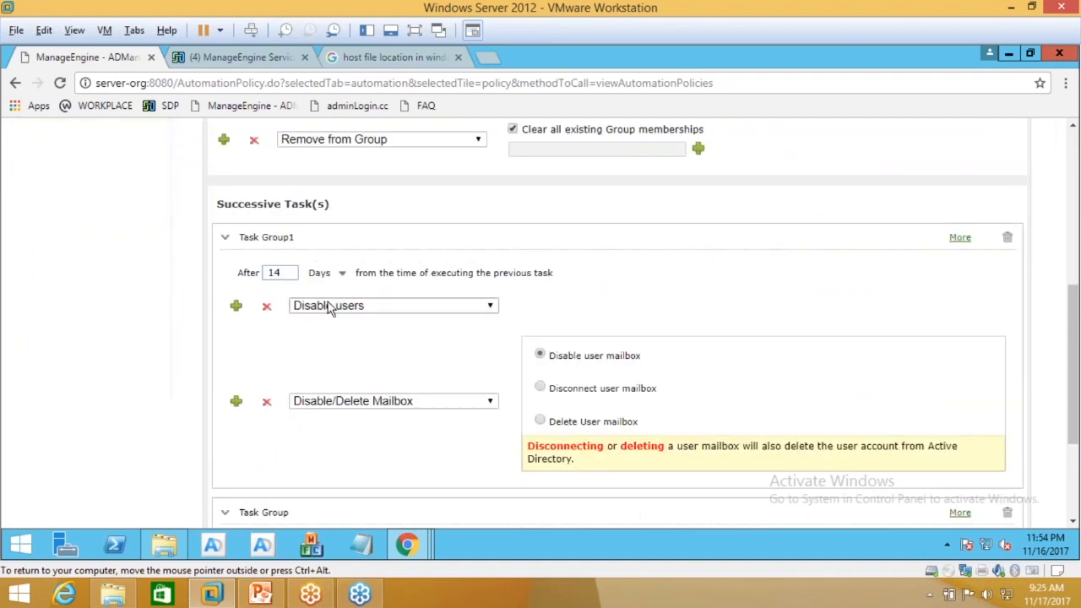
{"action": "scroll", "coordinate": [353, 424], "scroll_direction": "down", "scroll_amount": 2}
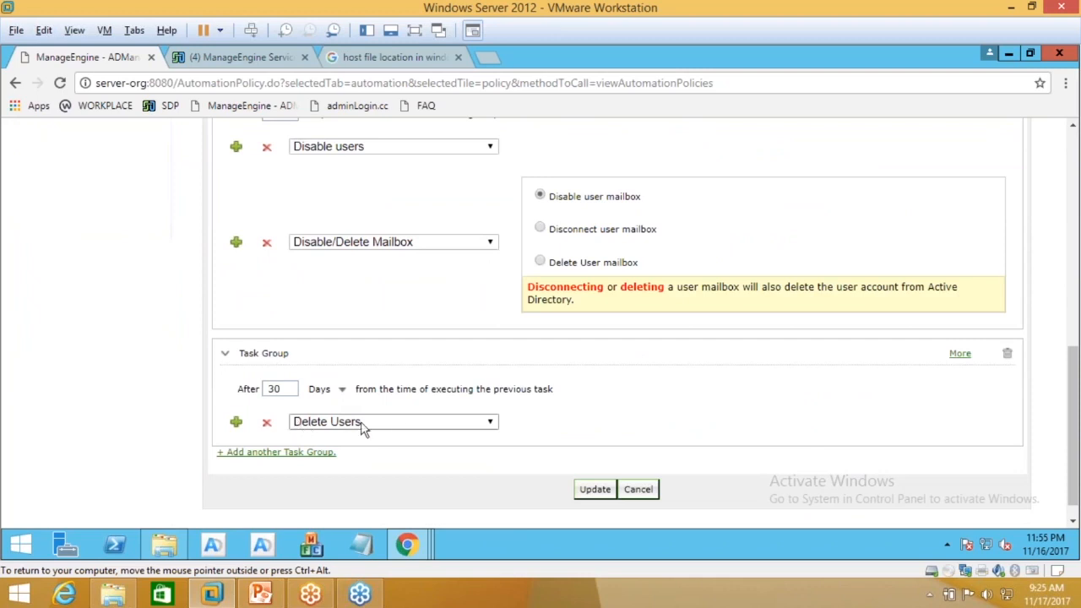
{"action": "scroll", "coordinate": [397, 425], "scroll_direction": "up", "scroll_amount": 6}
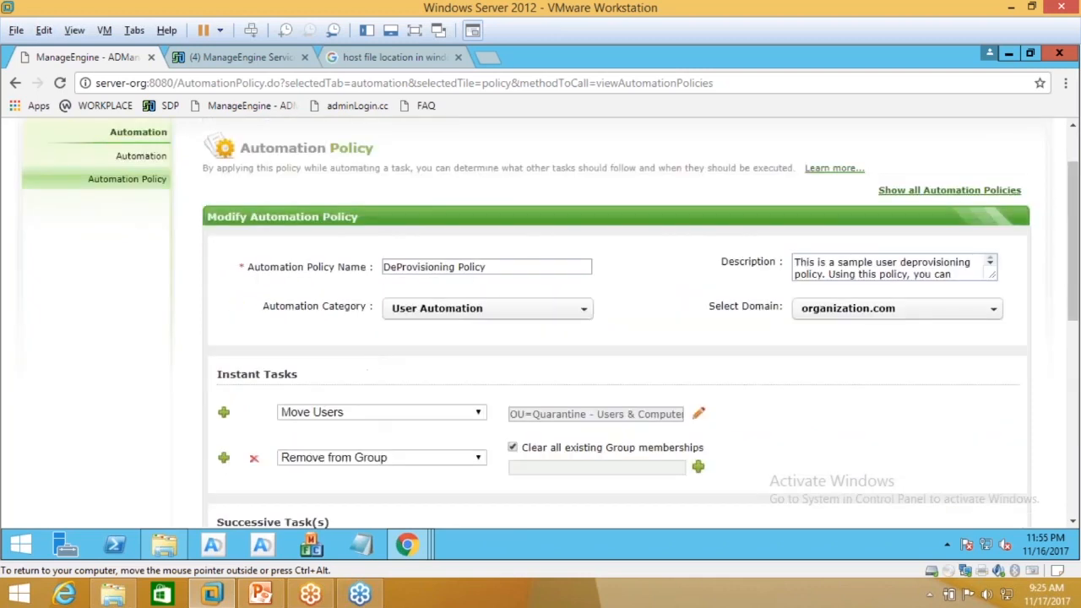
{"action": "scroll", "coordinate": [405, 463], "scroll_direction": "up", "scroll_amount": 1}
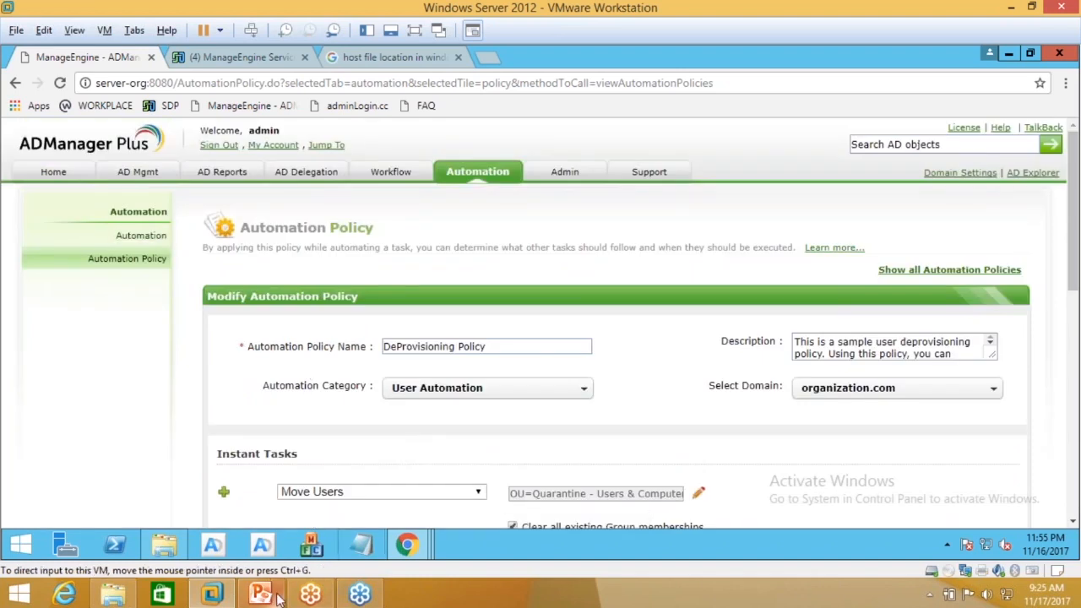
Step: Show PowerPoint slide 13, 'Signs you may need AD automation', then return to the VM
{"action": "mouse_move", "coordinate": [278, 597]}
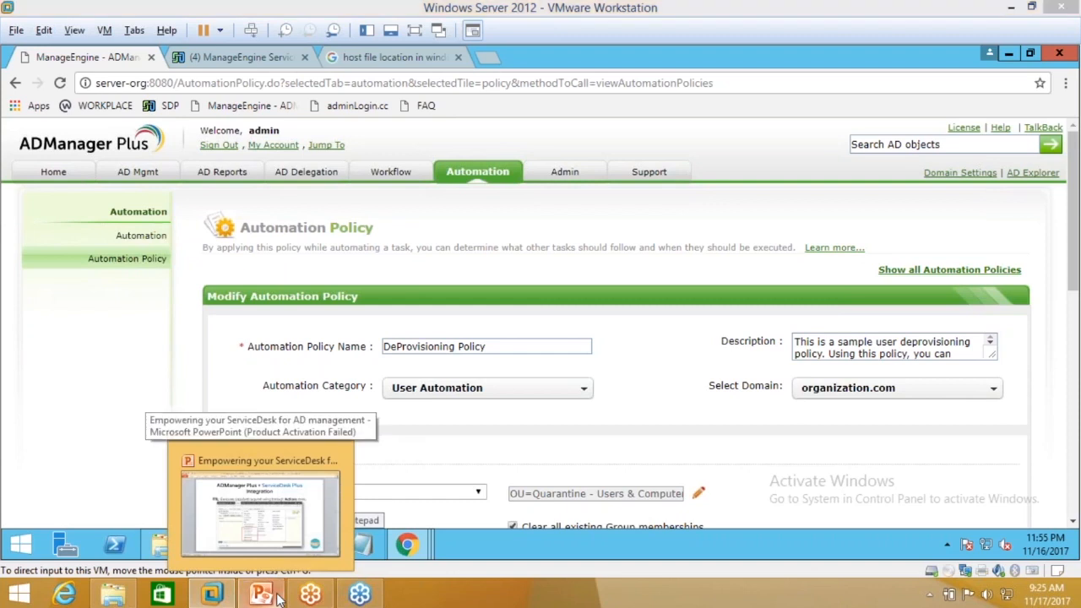
{"action": "left_click", "coordinate": [279, 598]}
{"action": "scroll", "coordinate": [219, 415], "scroll_direction": "down", "scroll_amount": 2}
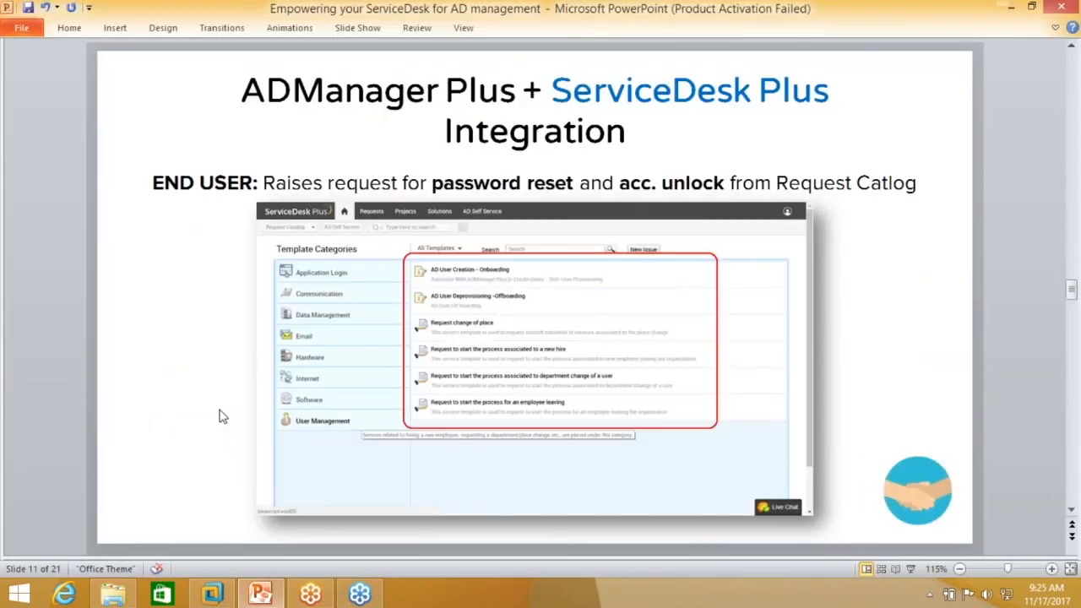
{"action": "scroll", "coordinate": [222, 415], "scroll_direction": "down", "scroll_amount": 2}
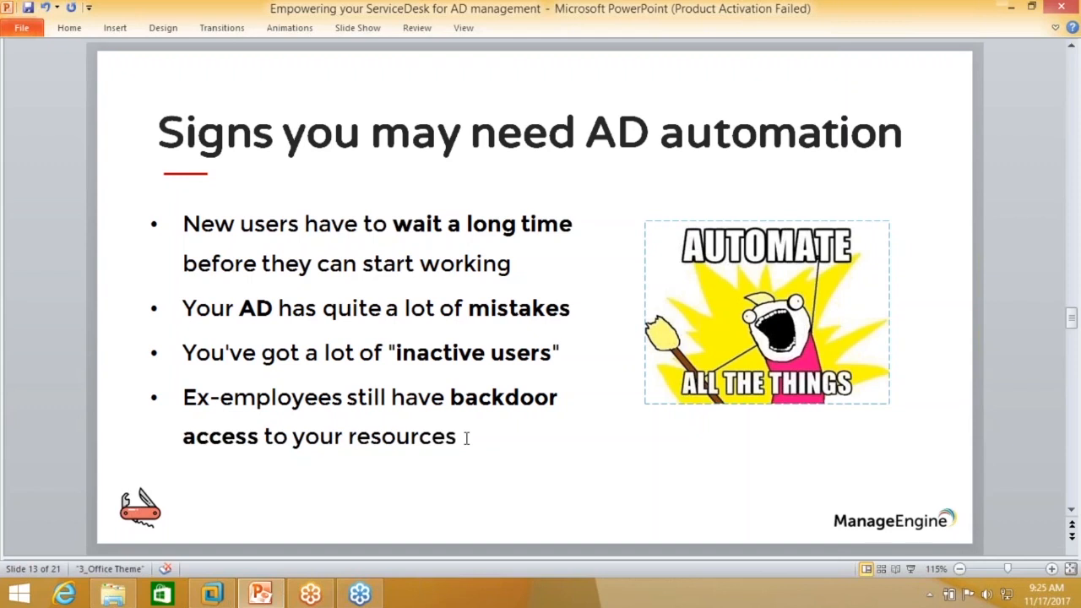
{"action": "left_click", "coordinate": [206, 596]}
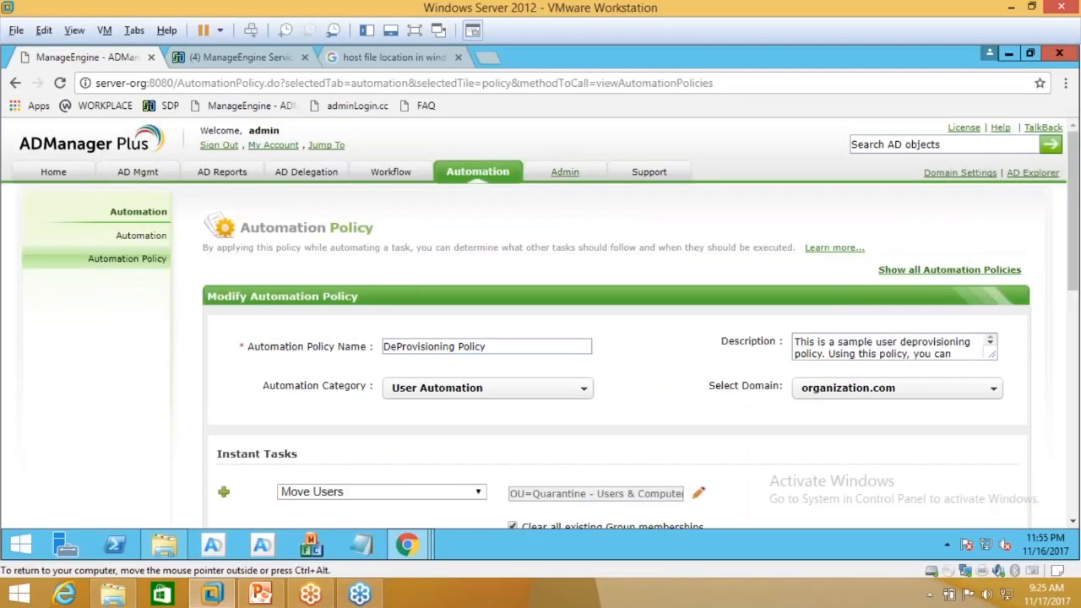
Step: In Admin's Delete/Disable Policy, make deletion also remove Office365 and G Suite accounts
{"action": "left_click", "coordinate": [565, 171]}
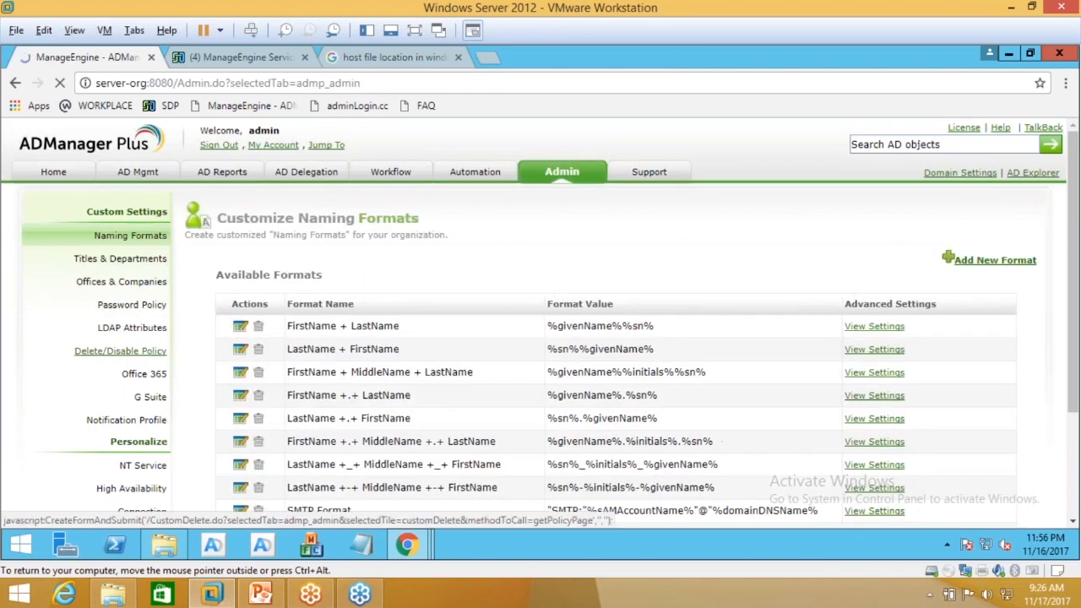
{"action": "left_click", "coordinate": [120, 350]}
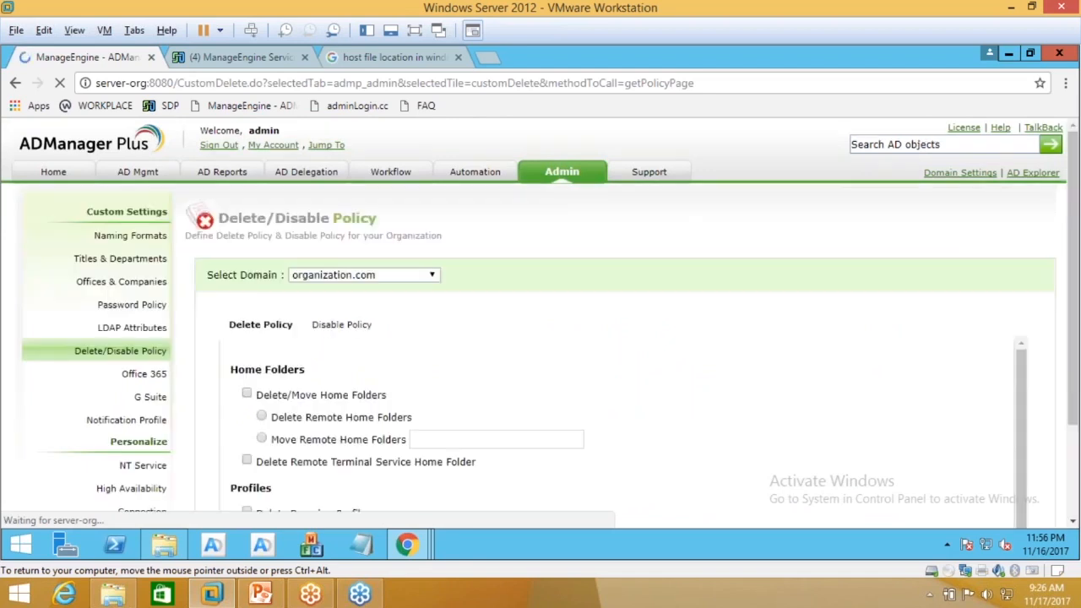
{"action": "scroll", "coordinate": [308, 374], "scroll_direction": "down", "scroll_amount": 1}
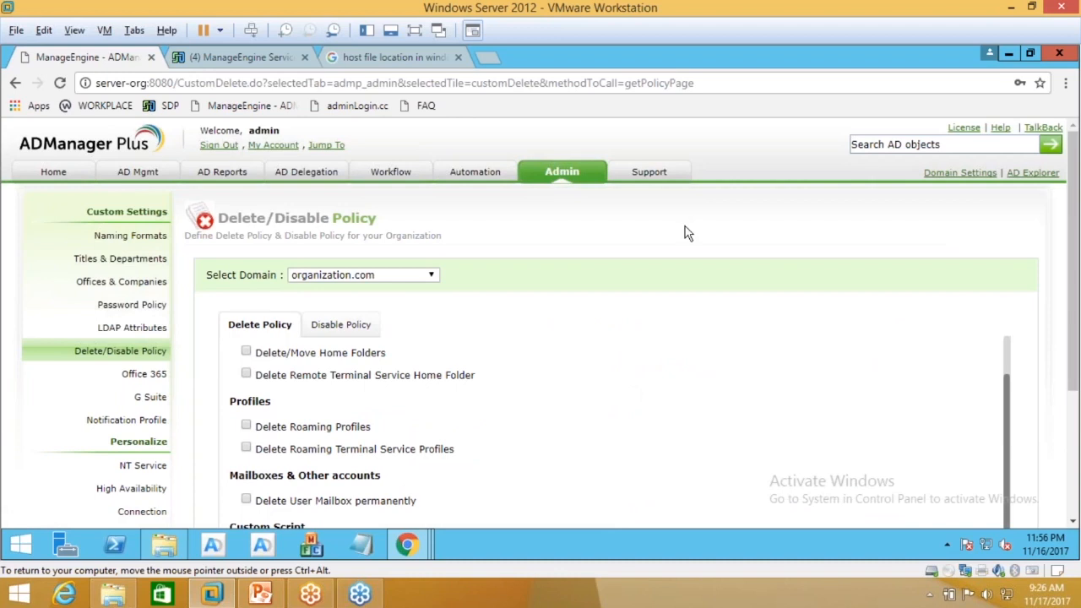
{"action": "scroll", "coordinate": [688, 233], "scroll_direction": "down", "scroll_amount": 2}
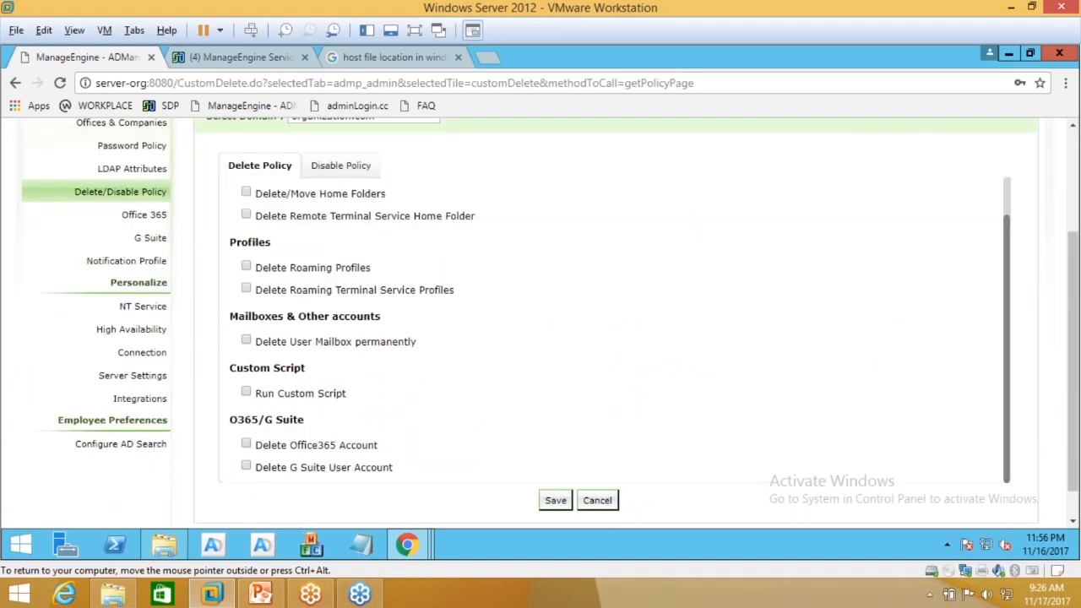
{"action": "left_click", "coordinate": [246, 445]}
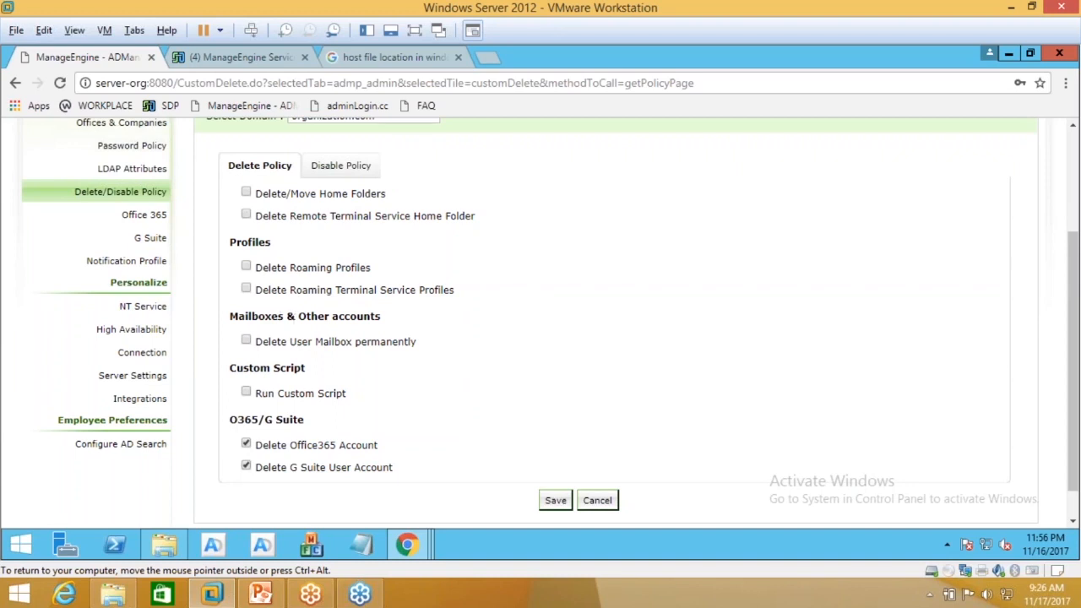
Step: Scroll through the Disable Policy options, which have none enabled
{"action": "left_click", "coordinate": [322, 166]}
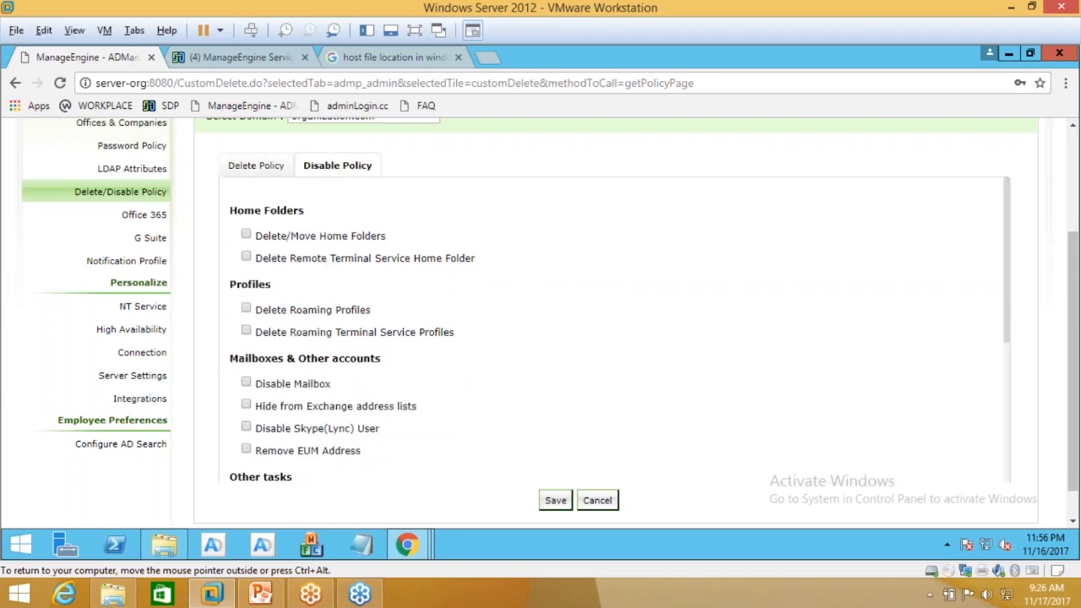
{"action": "scroll", "coordinate": [256, 338], "scroll_direction": "down", "scroll_amount": 2}
{"action": "scroll", "coordinate": [256, 338], "scroll_direction": "down", "scroll_amount": 2}
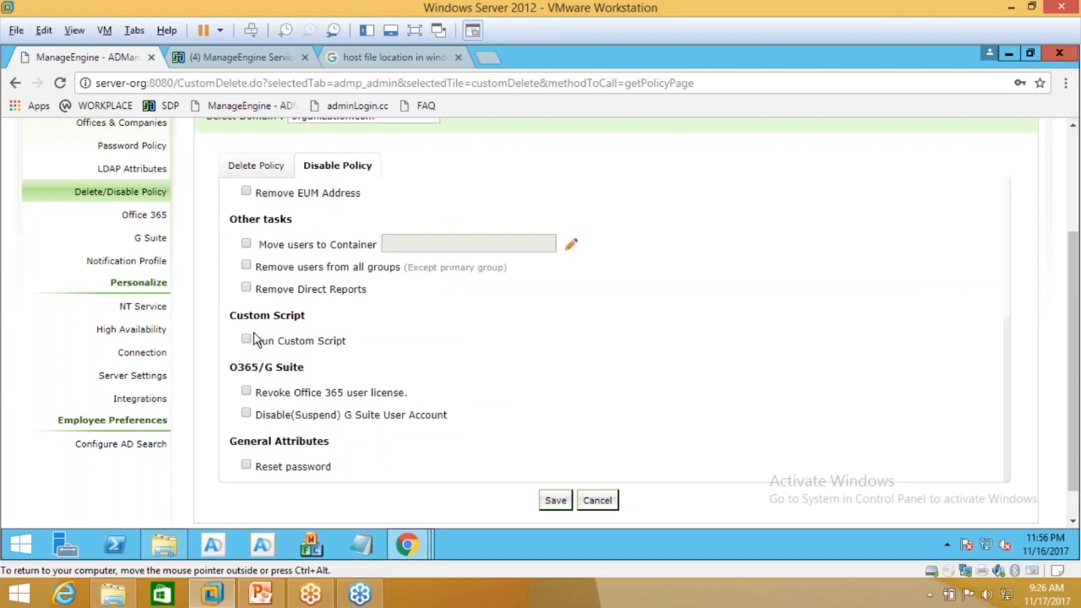
{"action": "scroll", "coordinate": [253, 338], "scroll_direction": "up", "scroll_amount": 4}
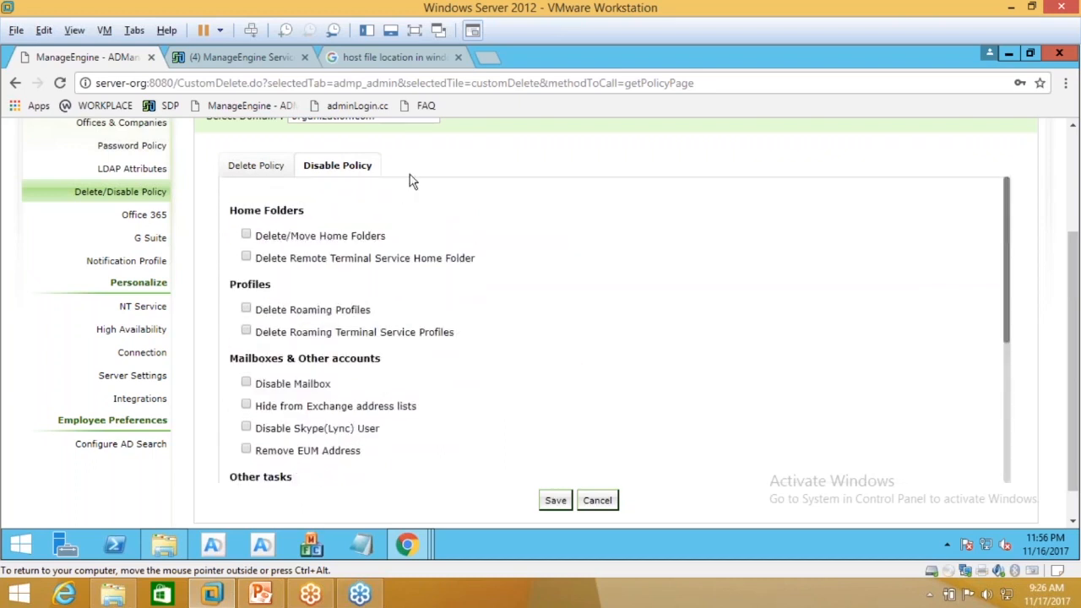
{"action": "scroll", "coordinate": [411, 178], "scroll_direction": "up", "scroll_amount": 2}
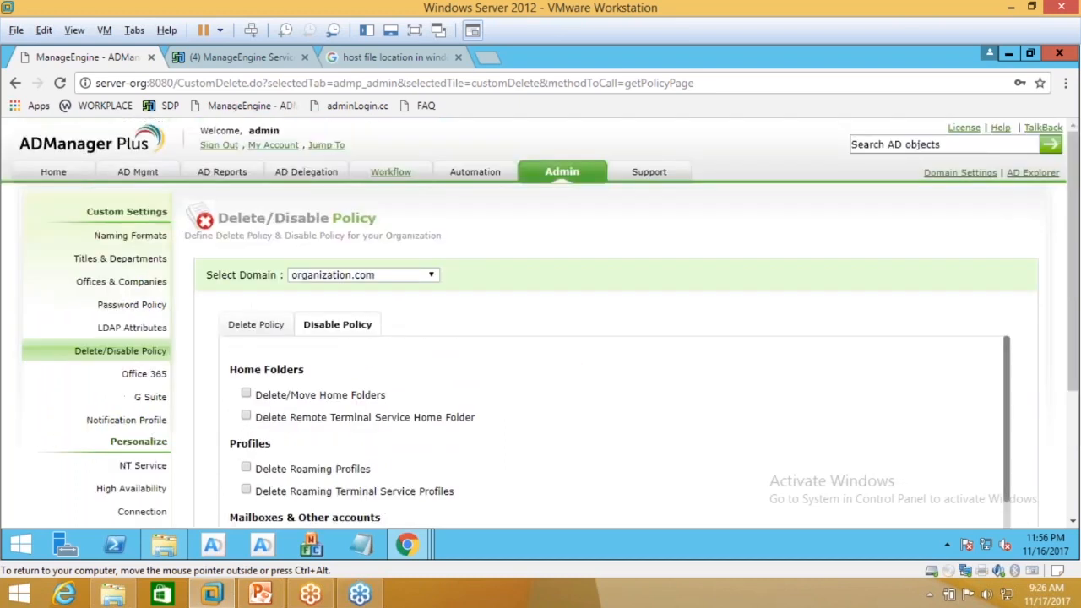
Step: Bring PowerPoint forward and move to slide 14, Automated Onboarding
{"action": "left_click", "coordinate": [260, 595]}
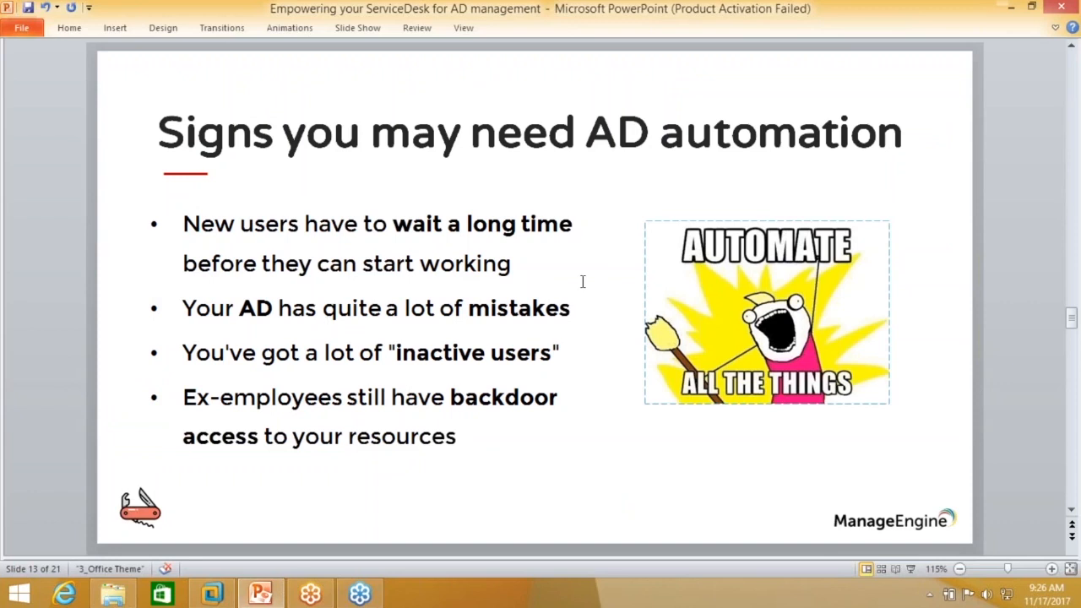
{"action": "key", "text": "Page_Down"}
{"action": "key", "text": "Page_Up"}
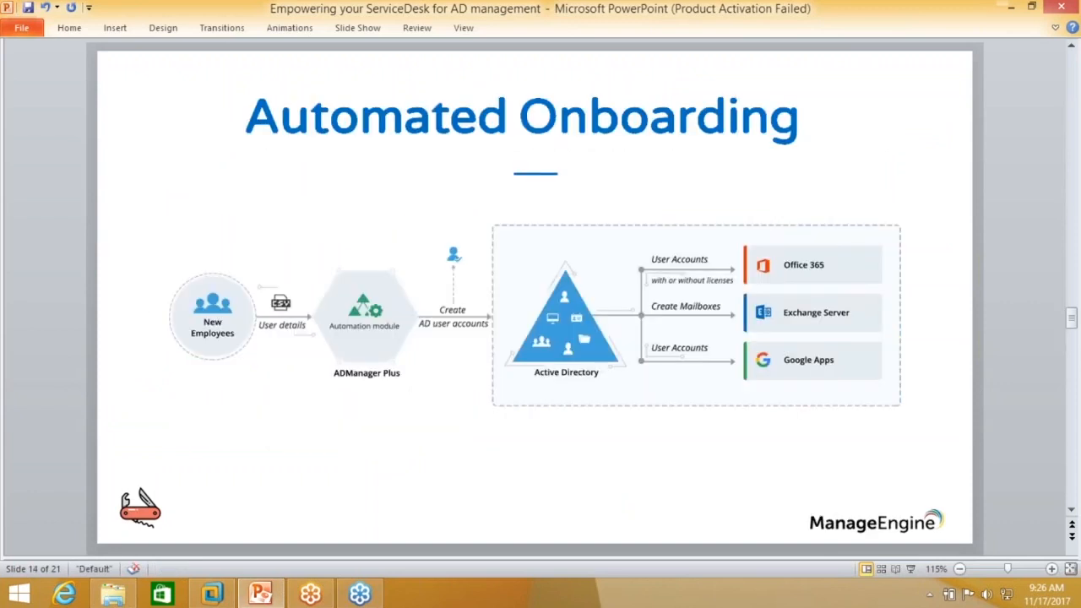
{"action": "key", "text": "Page_Down"}
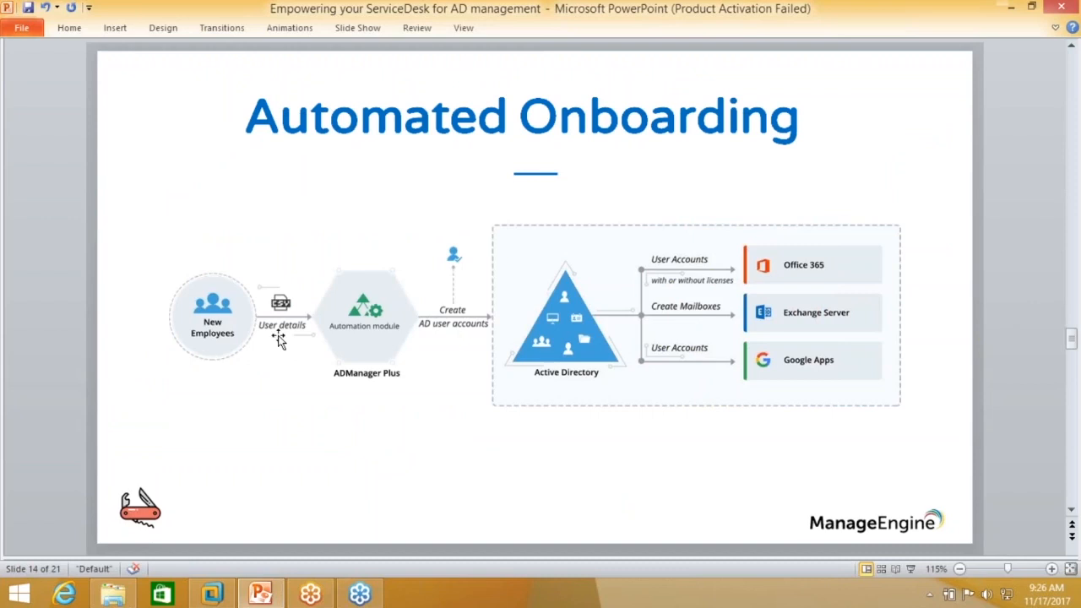